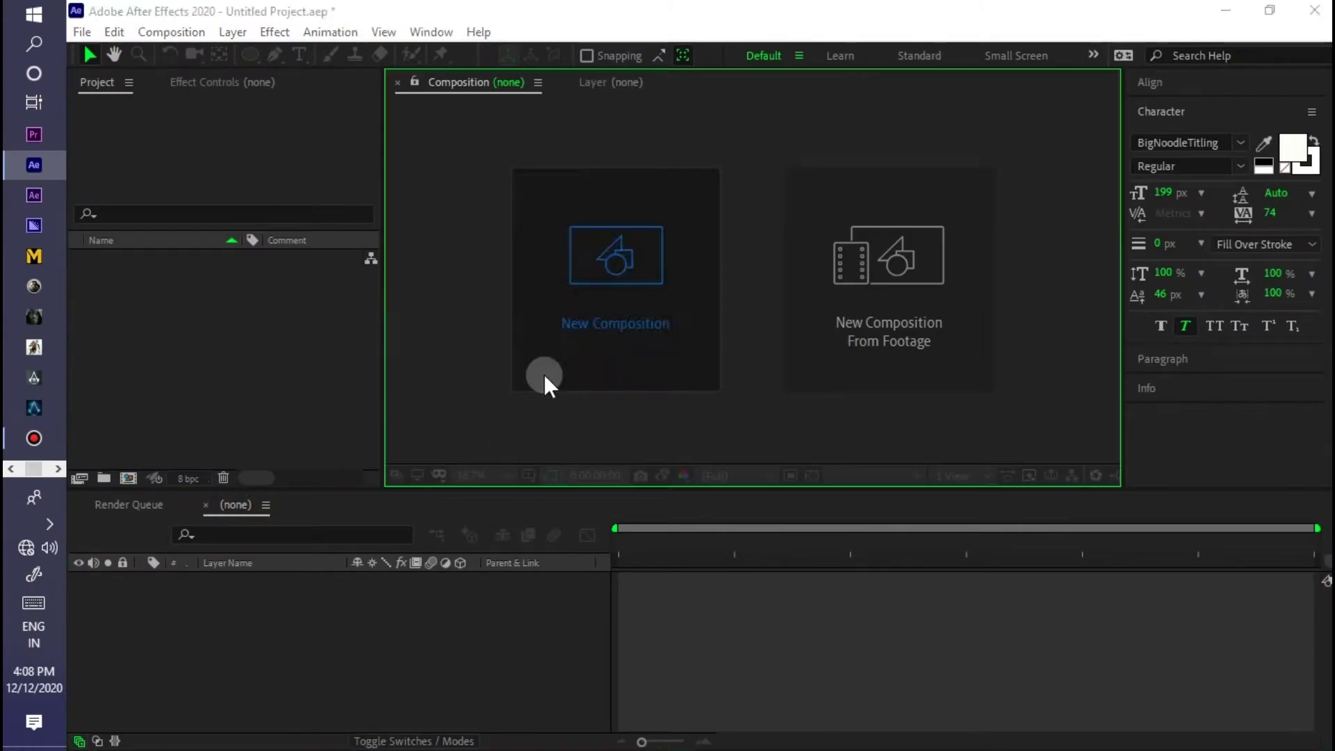
- Create a new composition named Stream
left_click(543, 374)
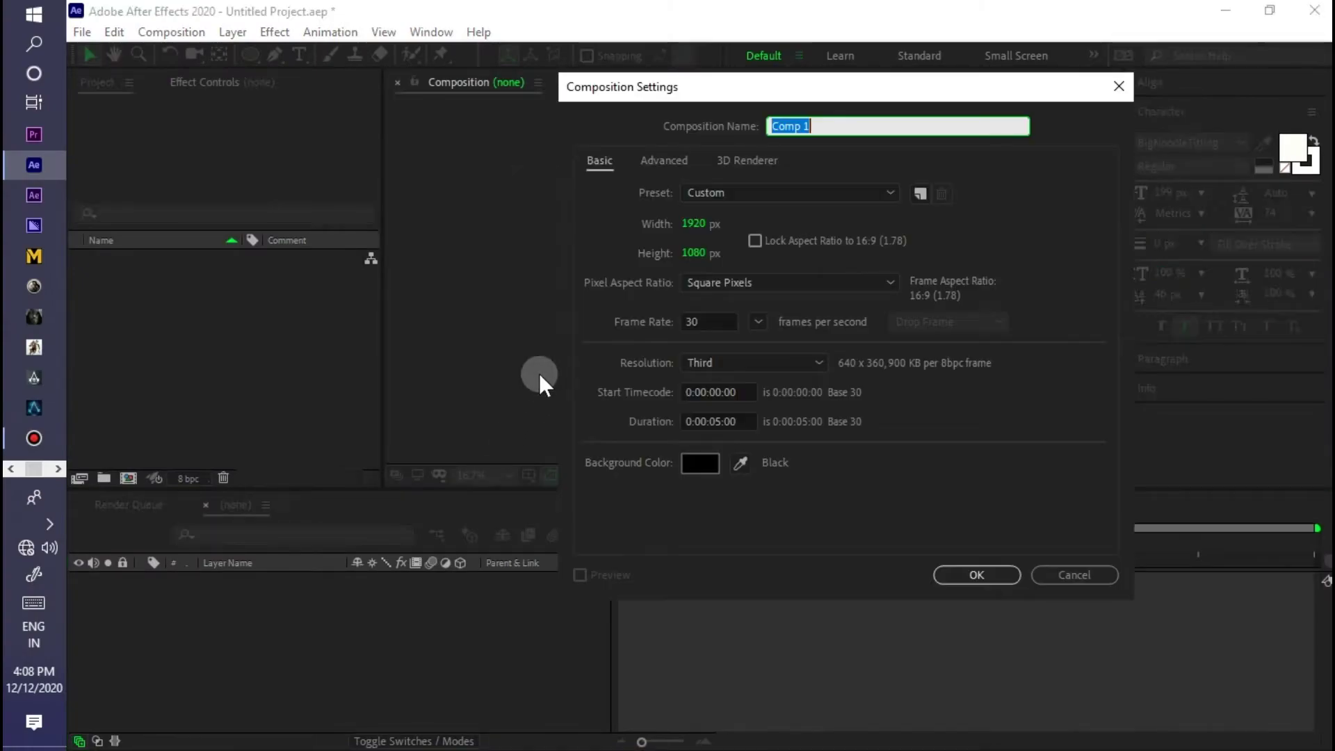
type("Stream")
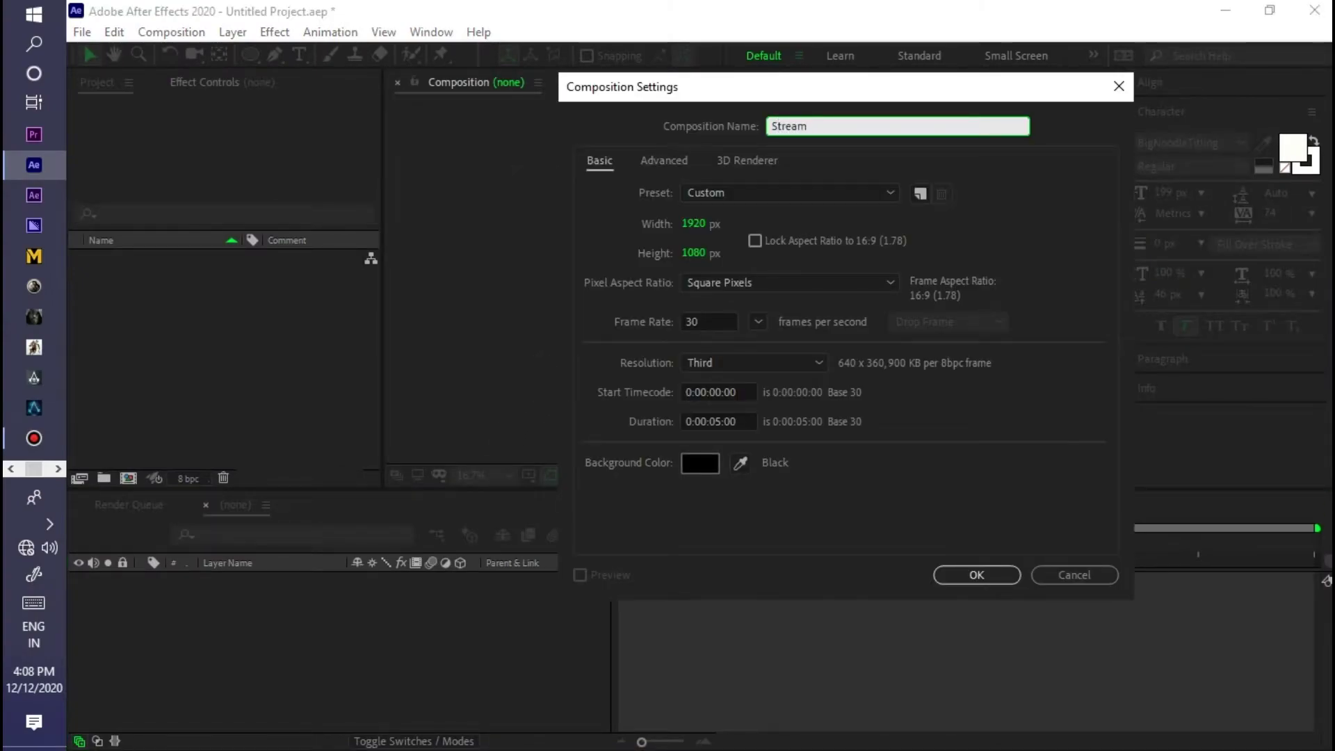
key("Return")
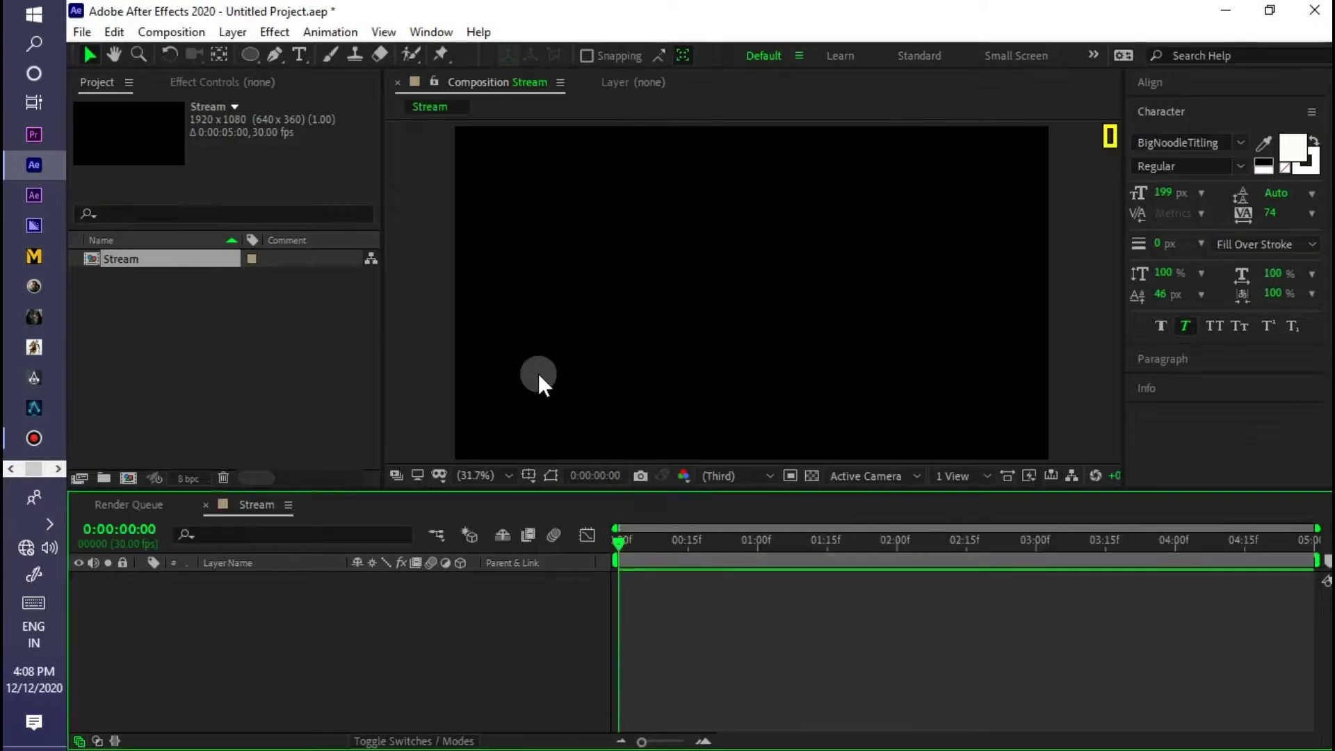
- Add a white full-frame solid layer named BG to the Stream composition
right_click(327, 657)
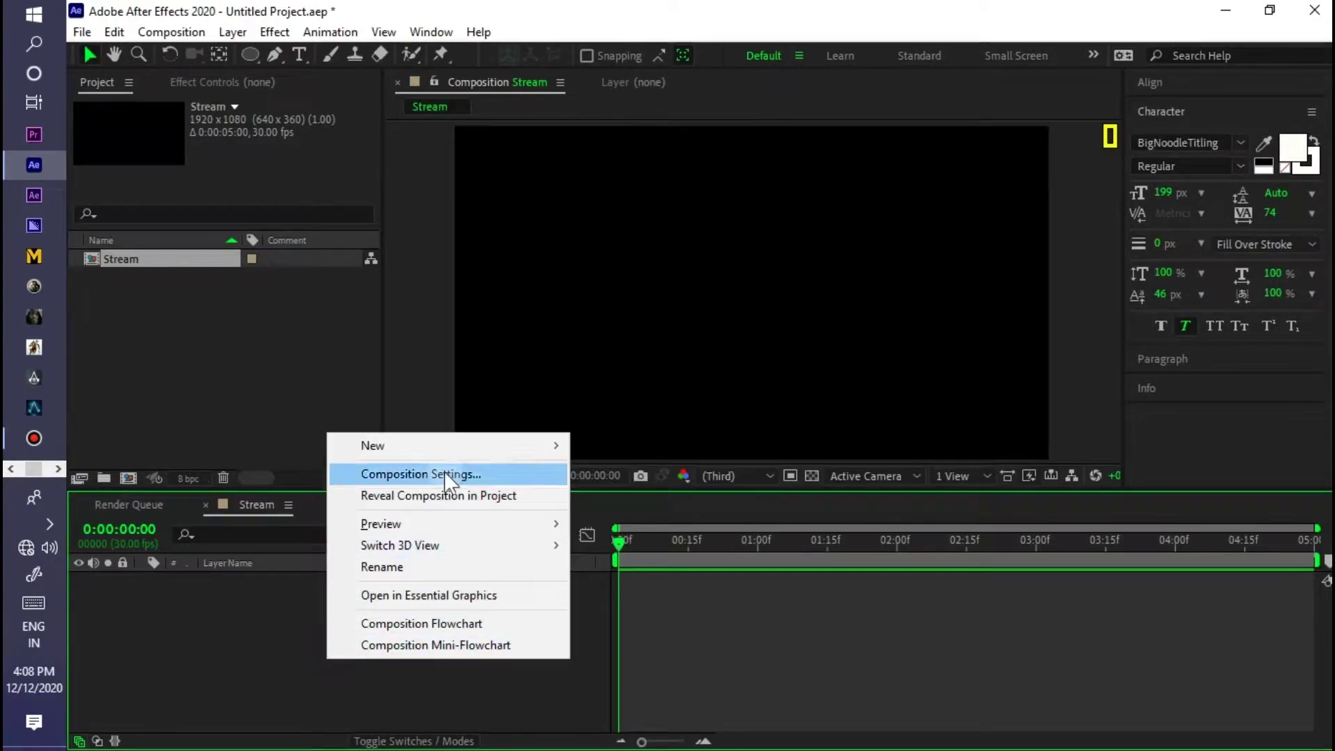
mouse_move(523, 442)
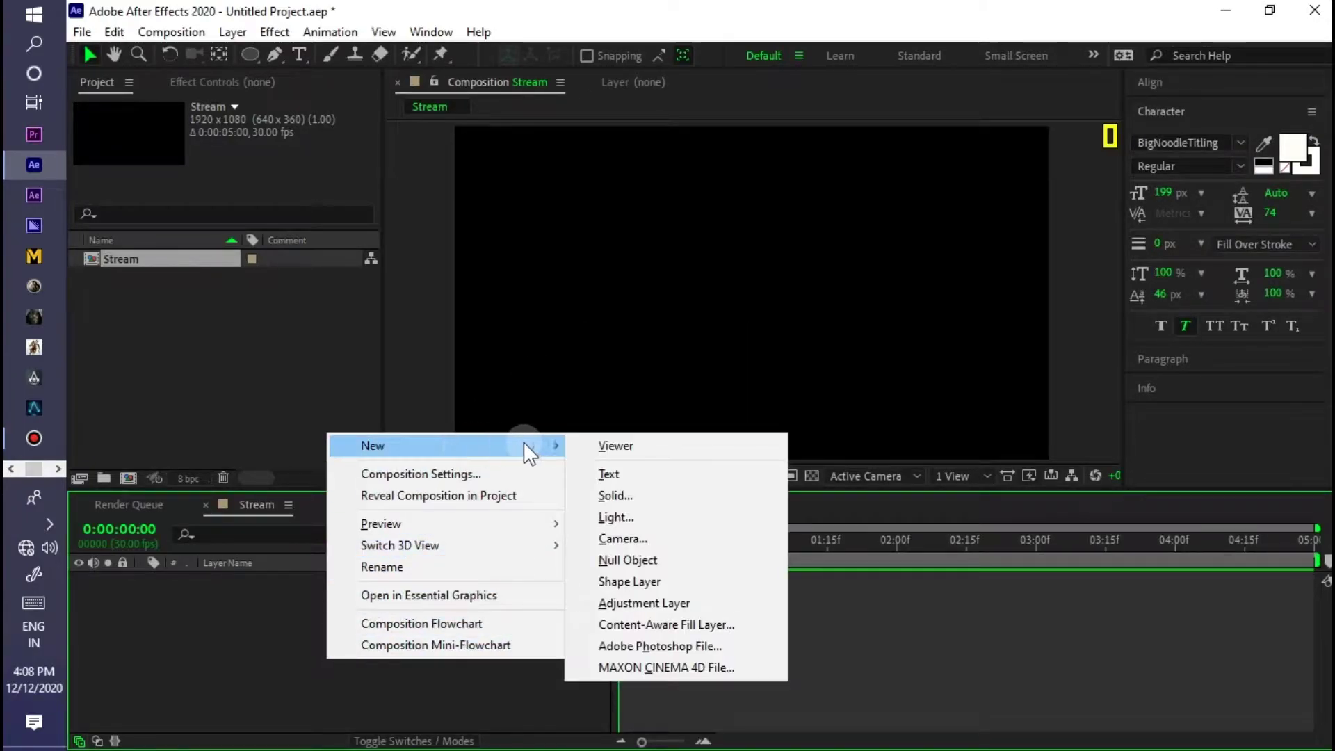
left_click(588, 495)
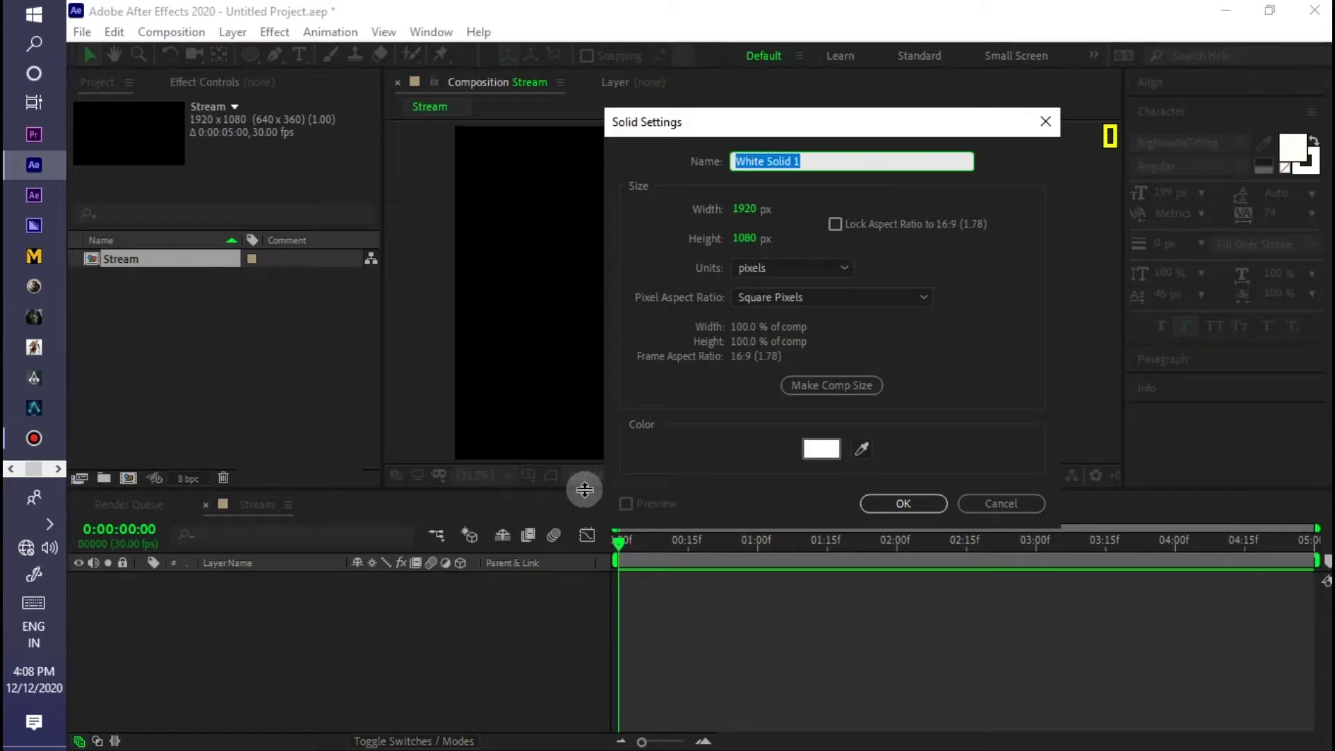
type("BG")
key("Return")
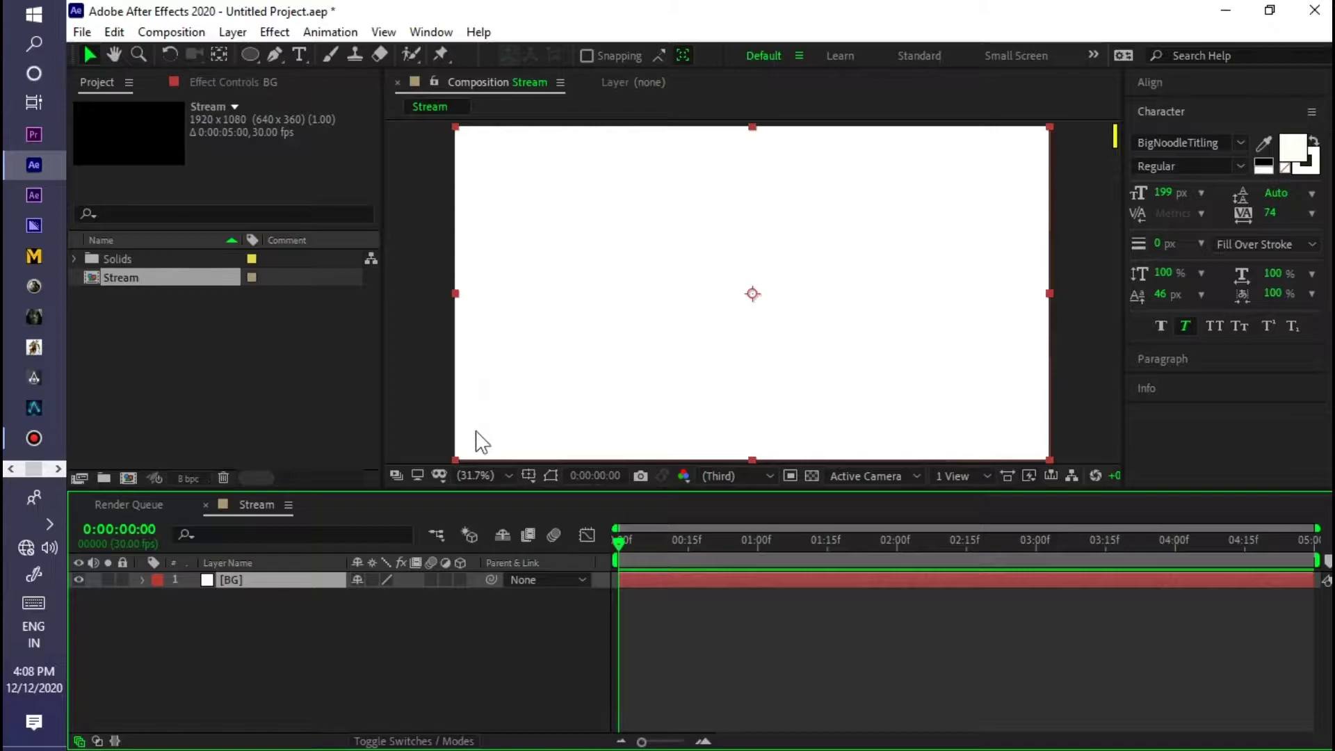
- Apply the Fractal Noise effect from Noise & Grain to the BG layer
left_click(275, 32)
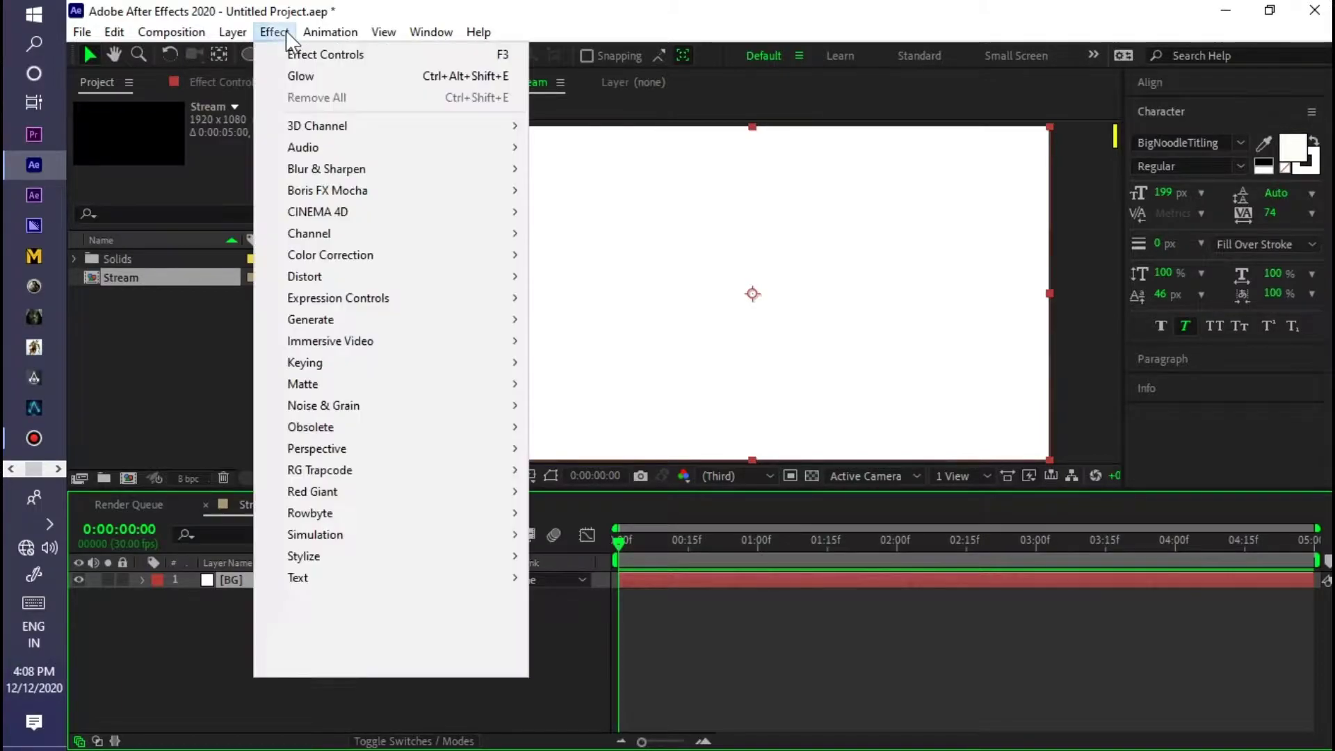
mouse_move(459, 389)
mouse_move(498, 405)
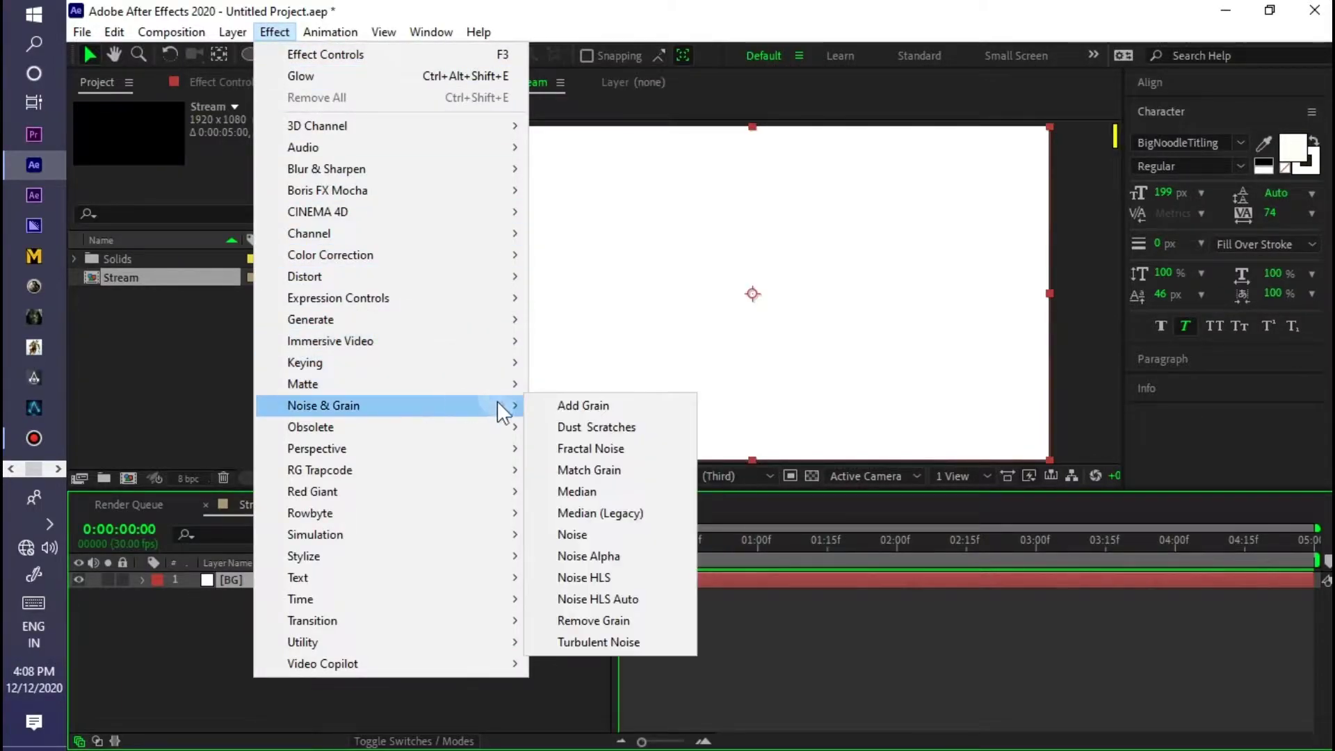
left_click(555, 440)
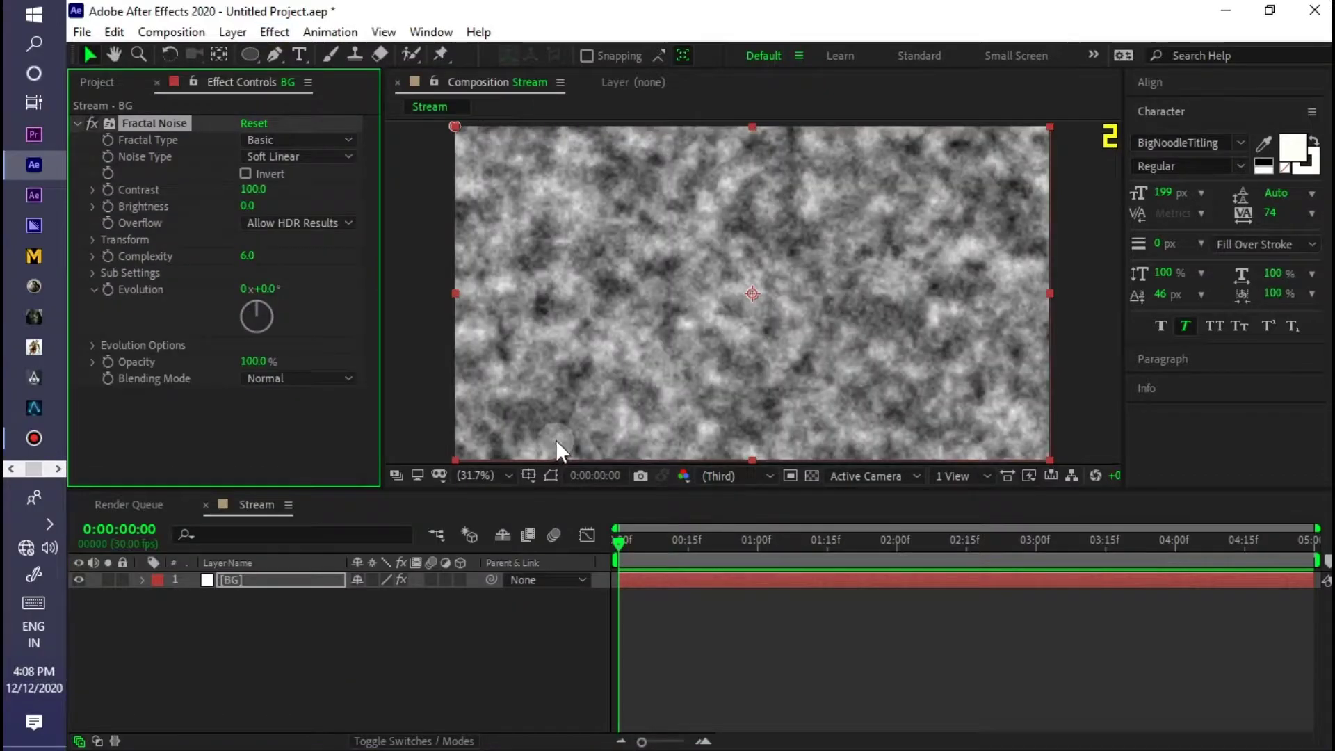
- Set Fractal Type to Dynamic Progressive and Complexity to 1, keeping Soft Linear noise
left_click(292, 139)
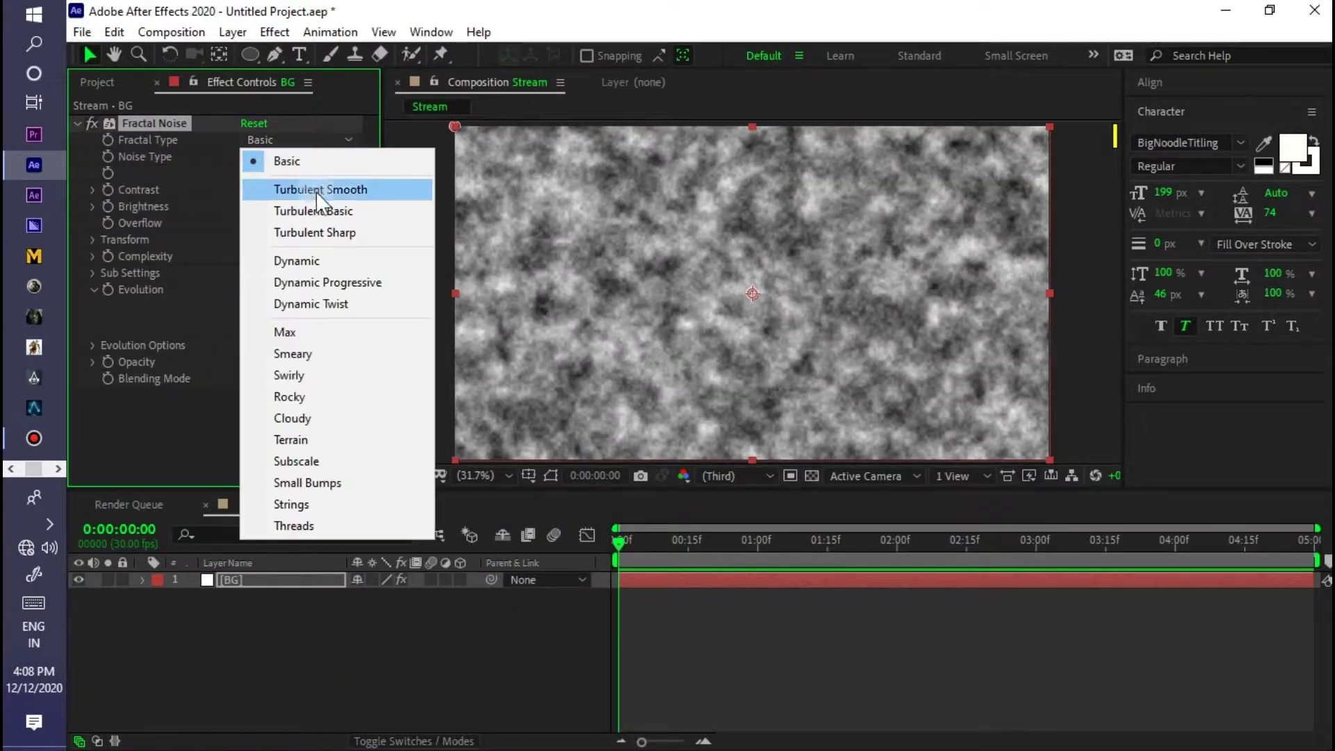
left_click(335, 275)
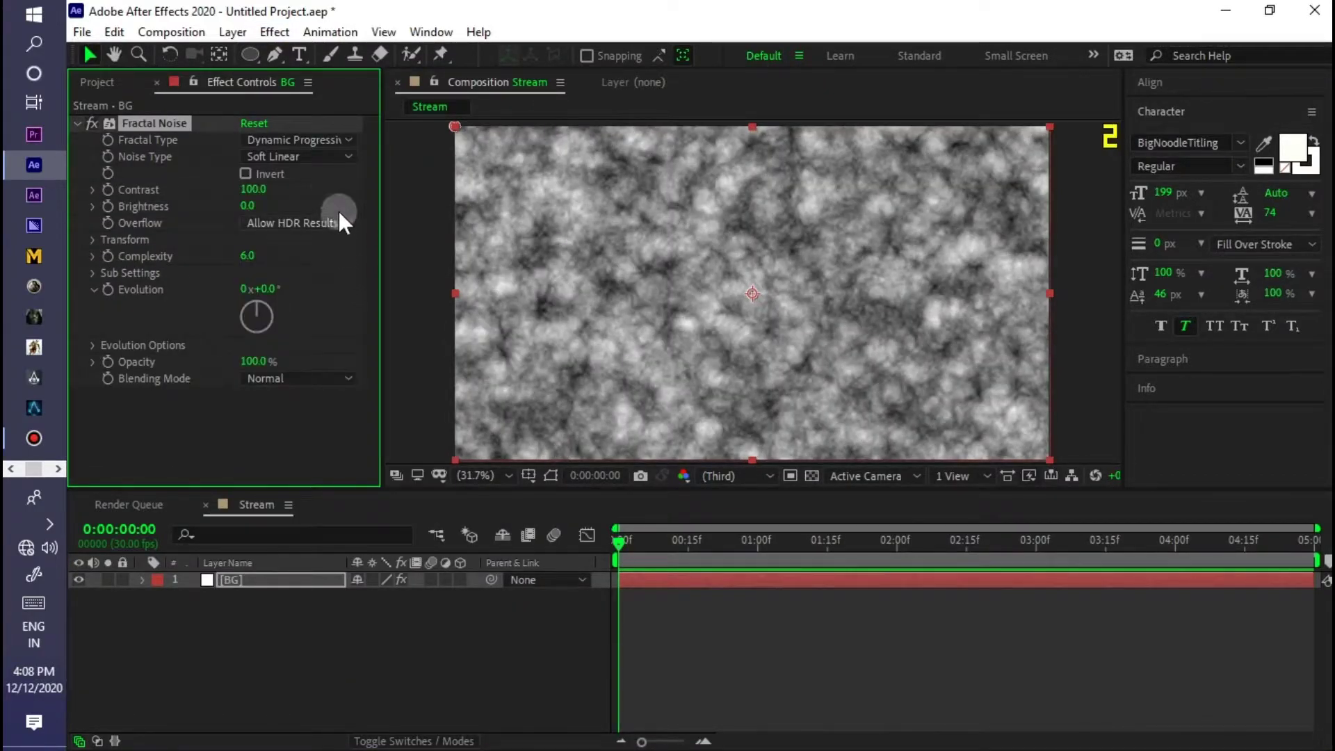
left_click(315, 160)
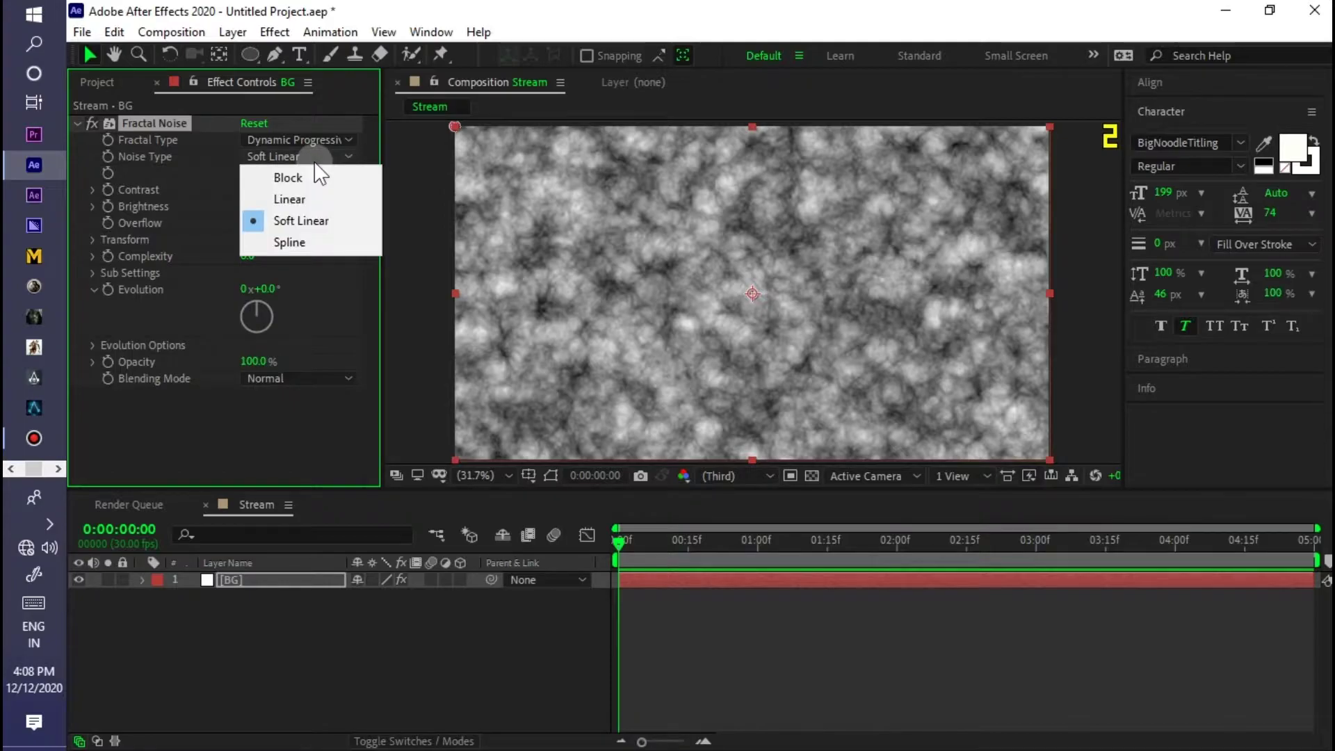
left_click(313, 217)
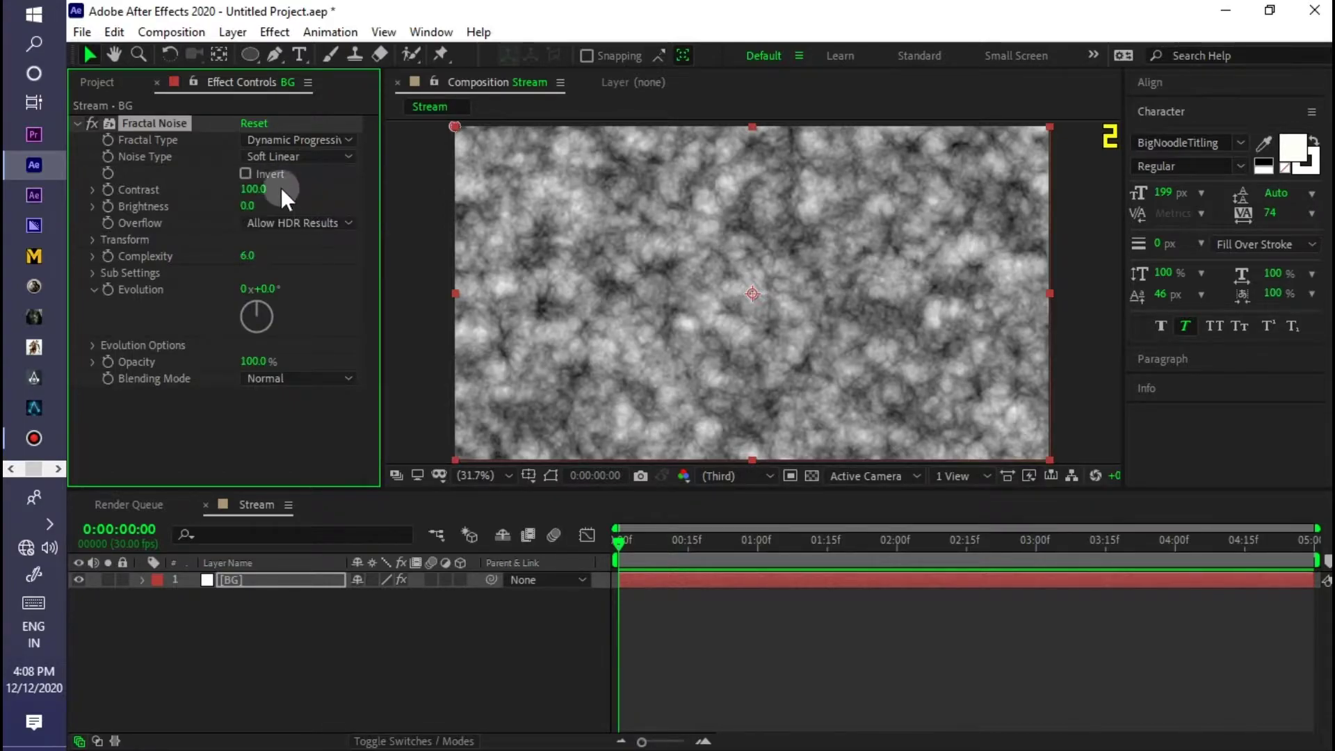
left_click(250, 253)
type("1")
key("Return")
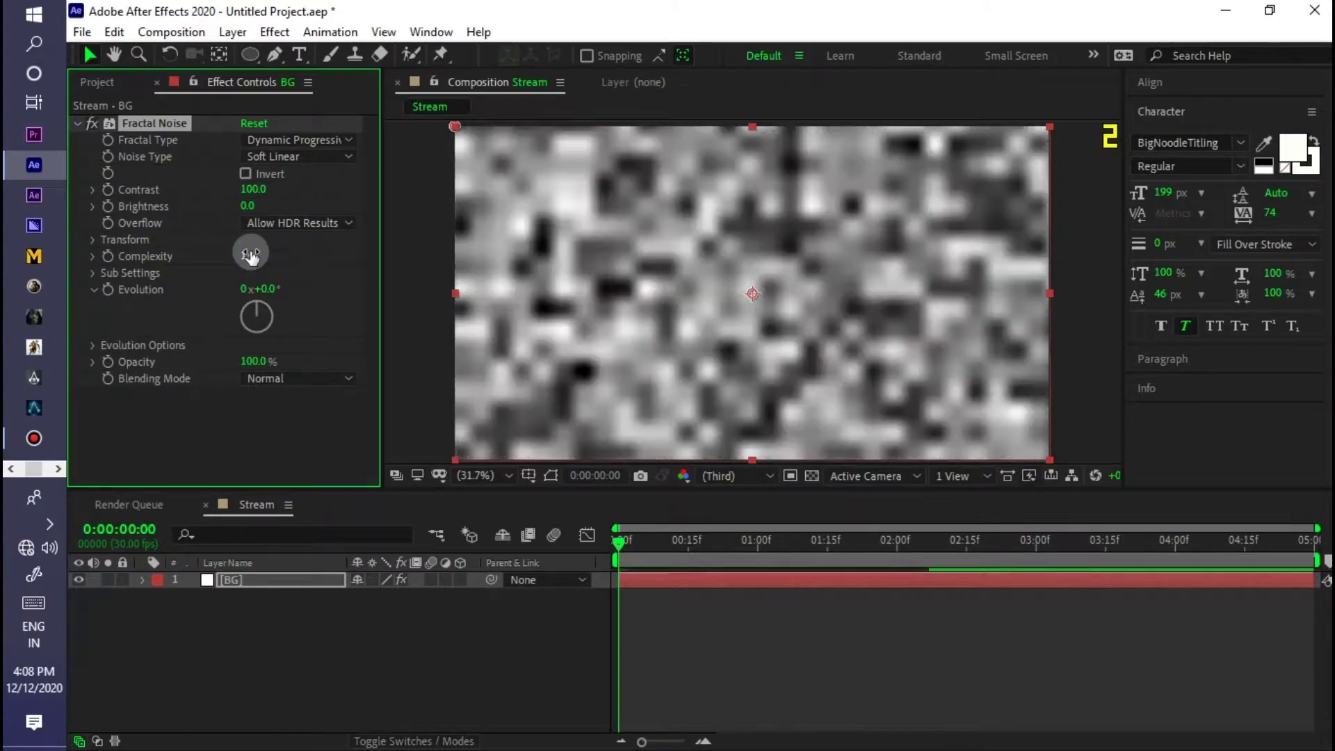
- Set Fractal Noise to Block noise type, Contrast 170 and Brightness -86
left_click(294, 159)
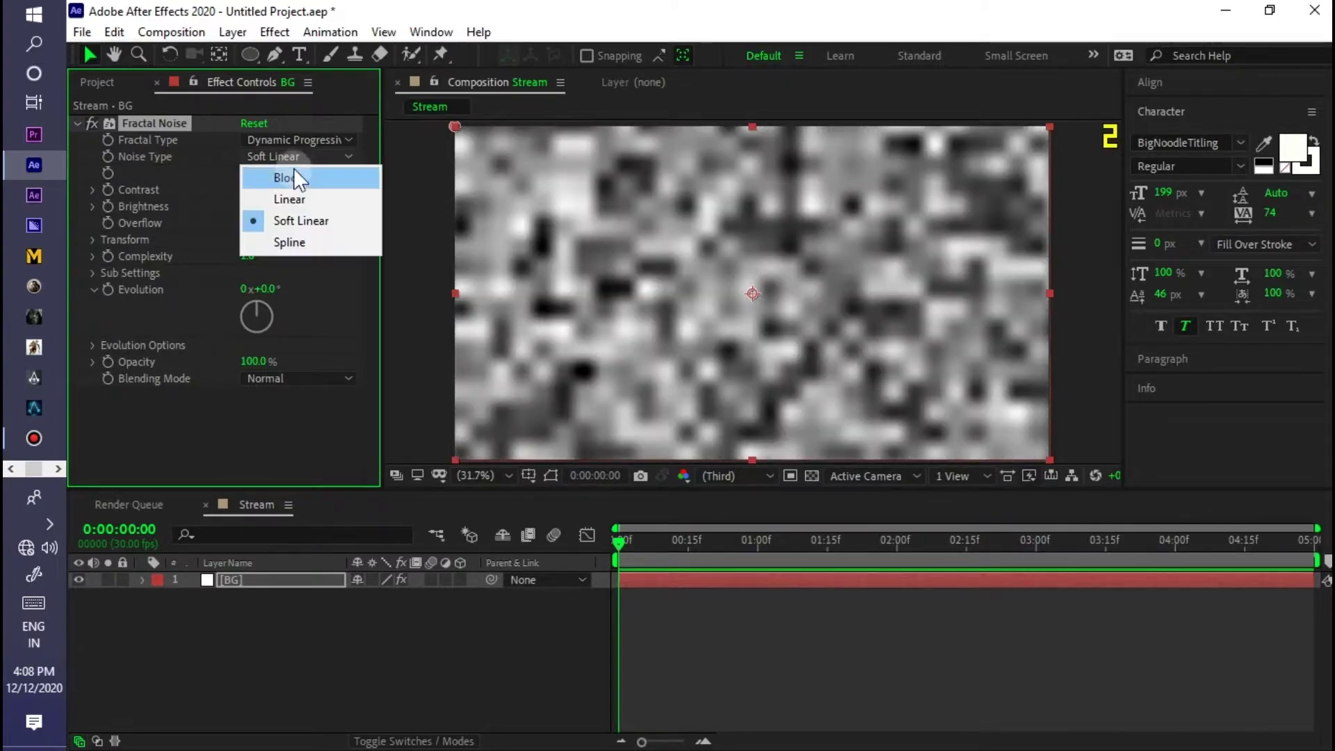
left_click(292, 171)
left_click(255, 189)
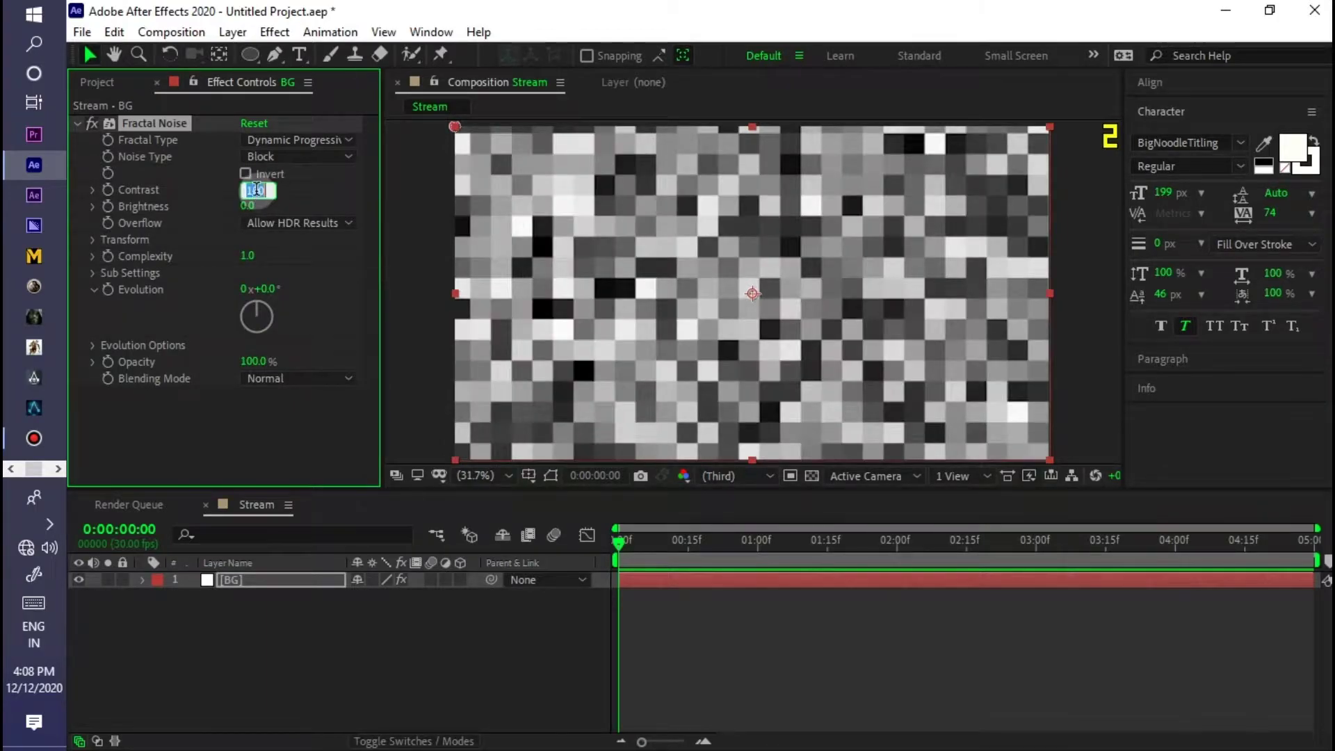
type("1")
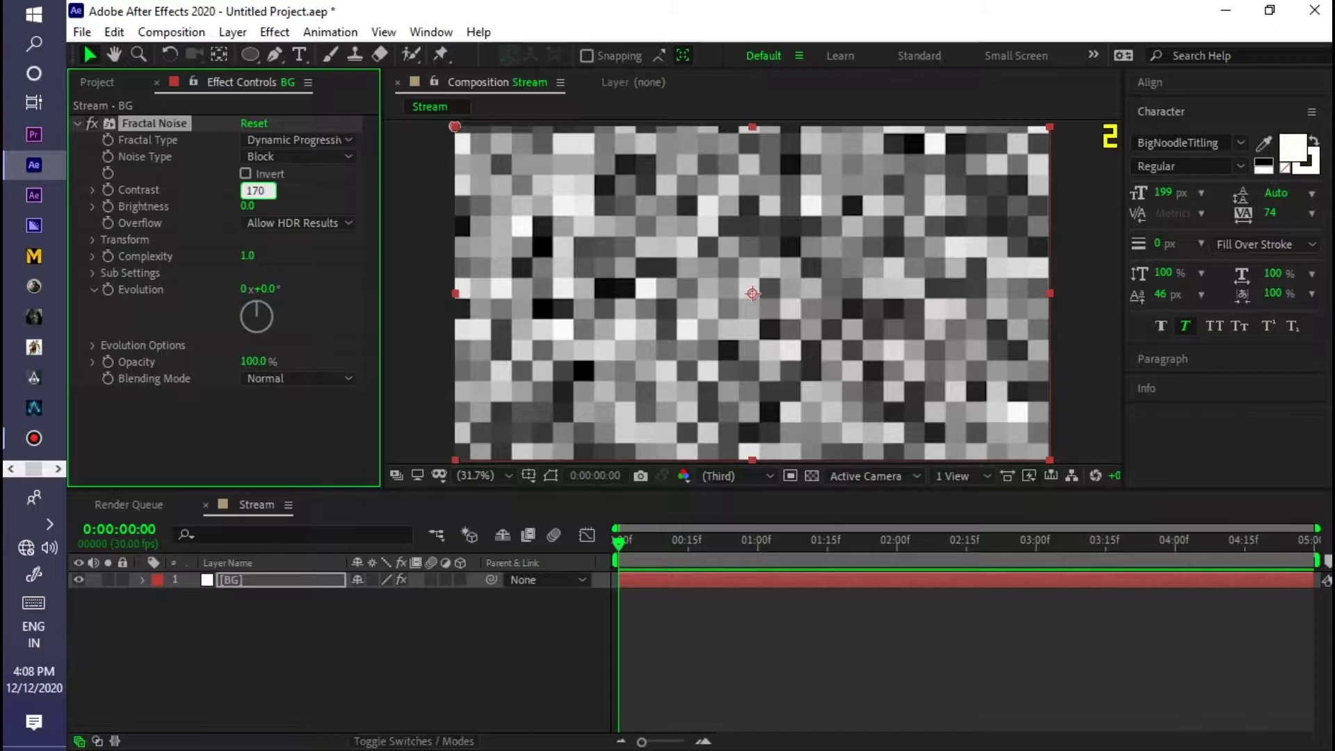
key("Return")
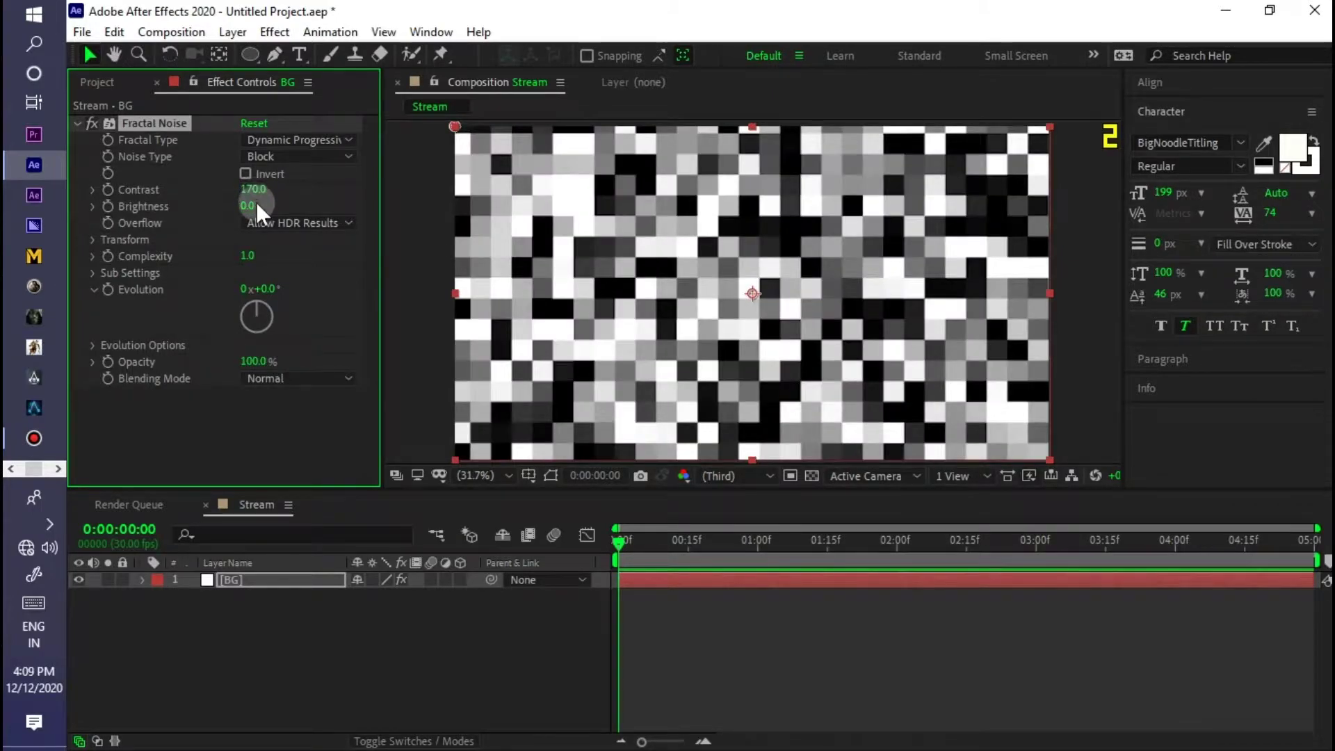
left_click_drag(254, 205, 170, 207)
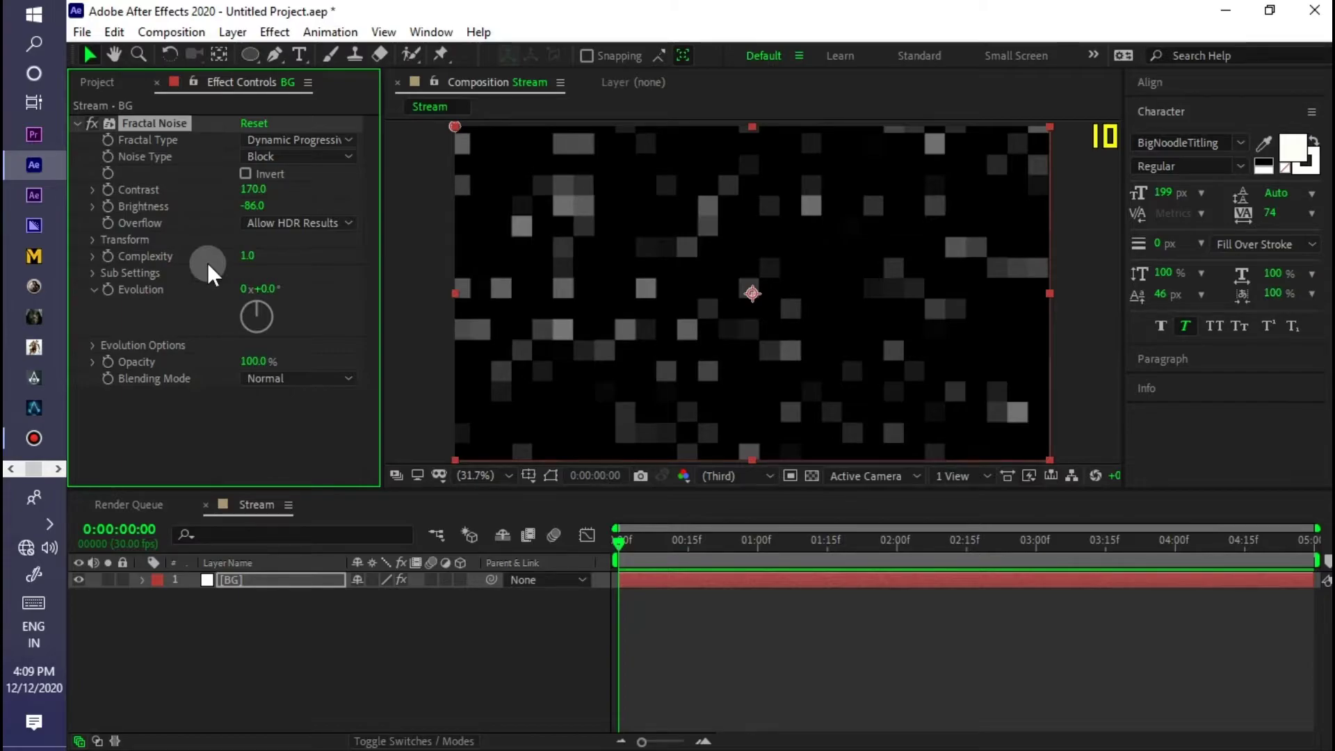
- Give Evolution the expression time*500 and reselect the BG layer
left_click(109, 289, "alt")
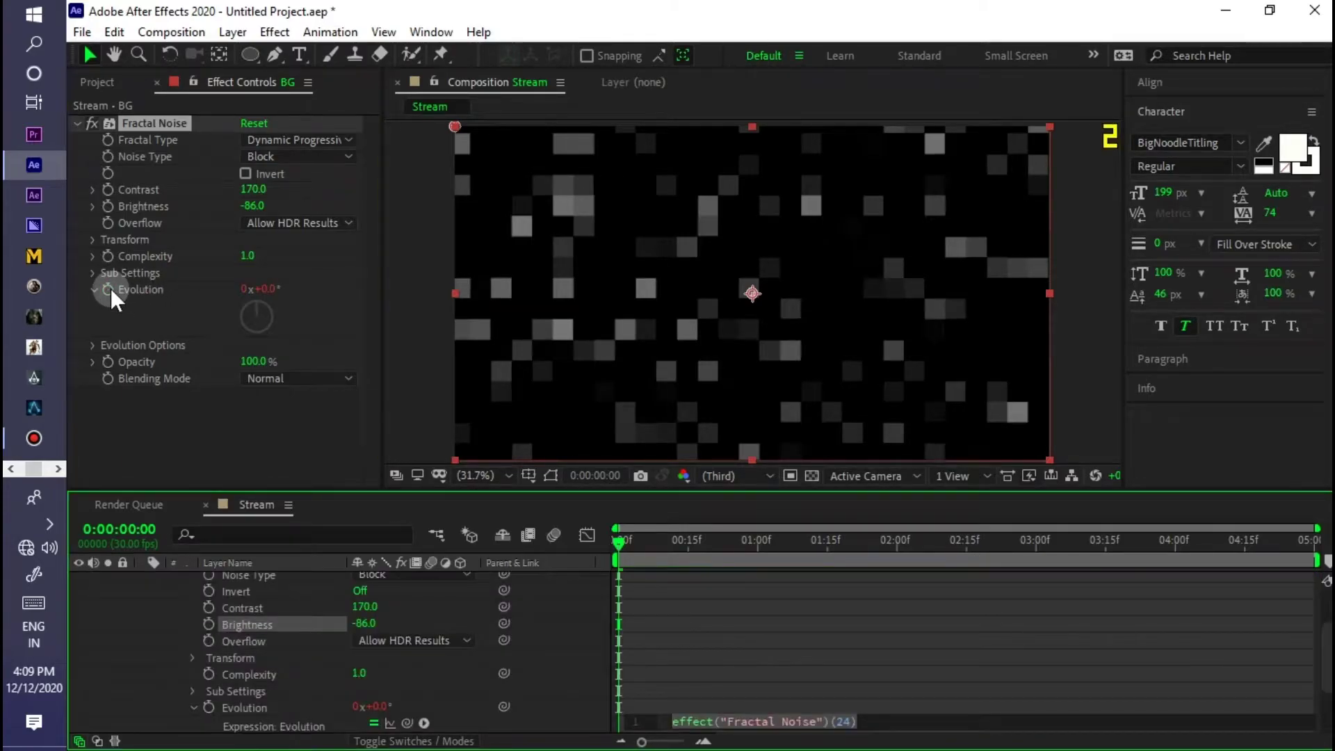
type("time")
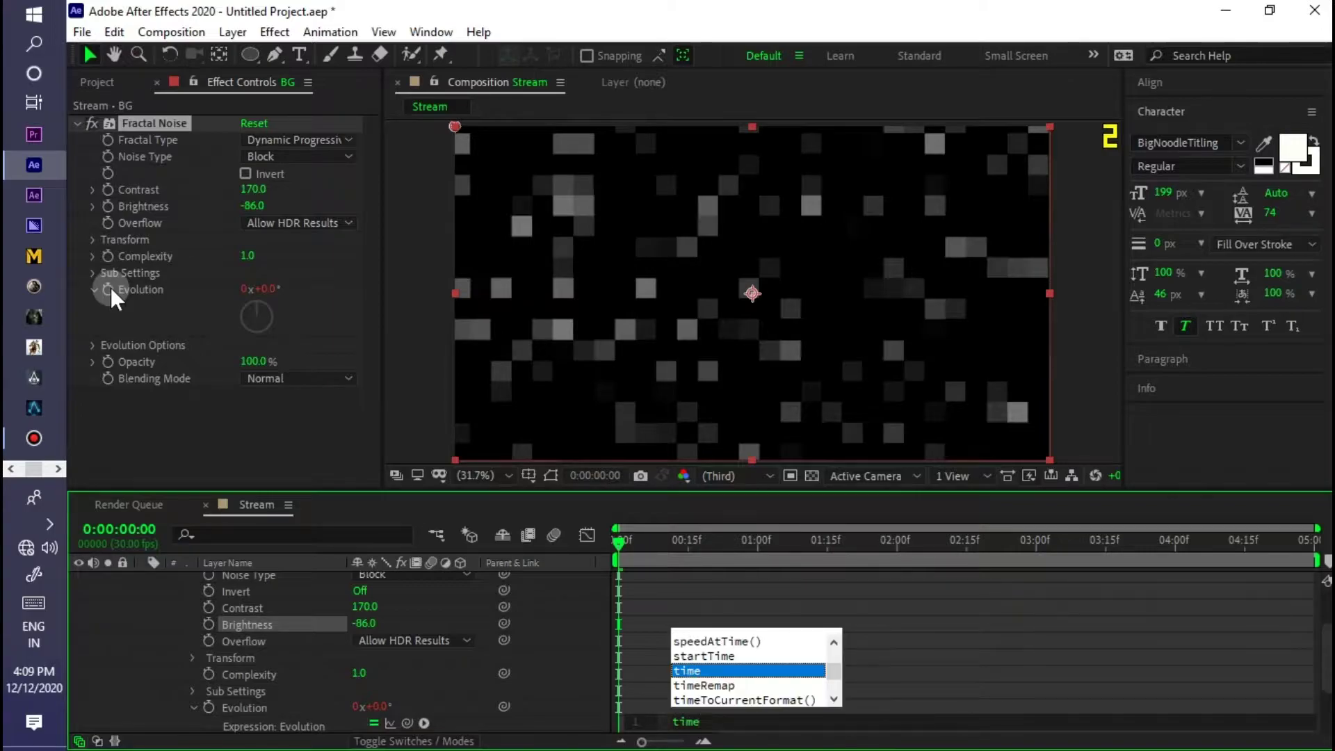
type("*")
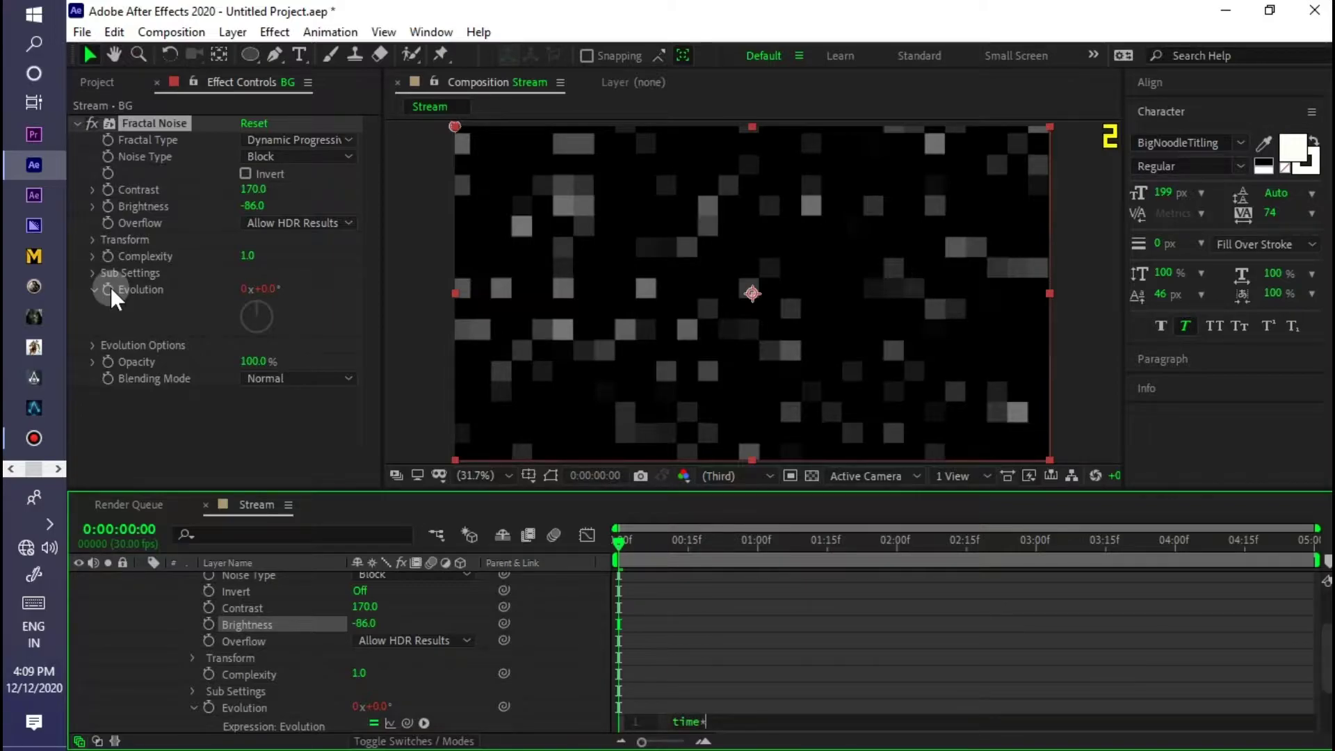
type("500")
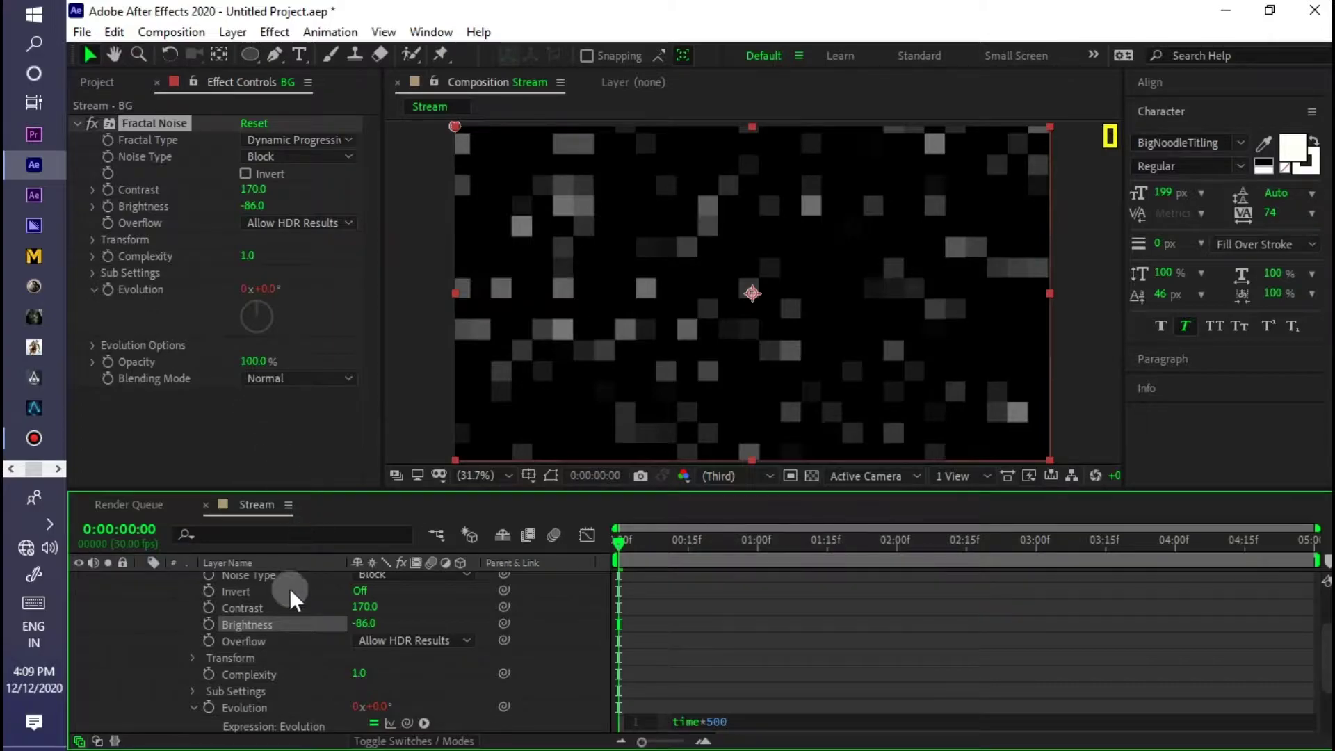
left_click(286, 604)
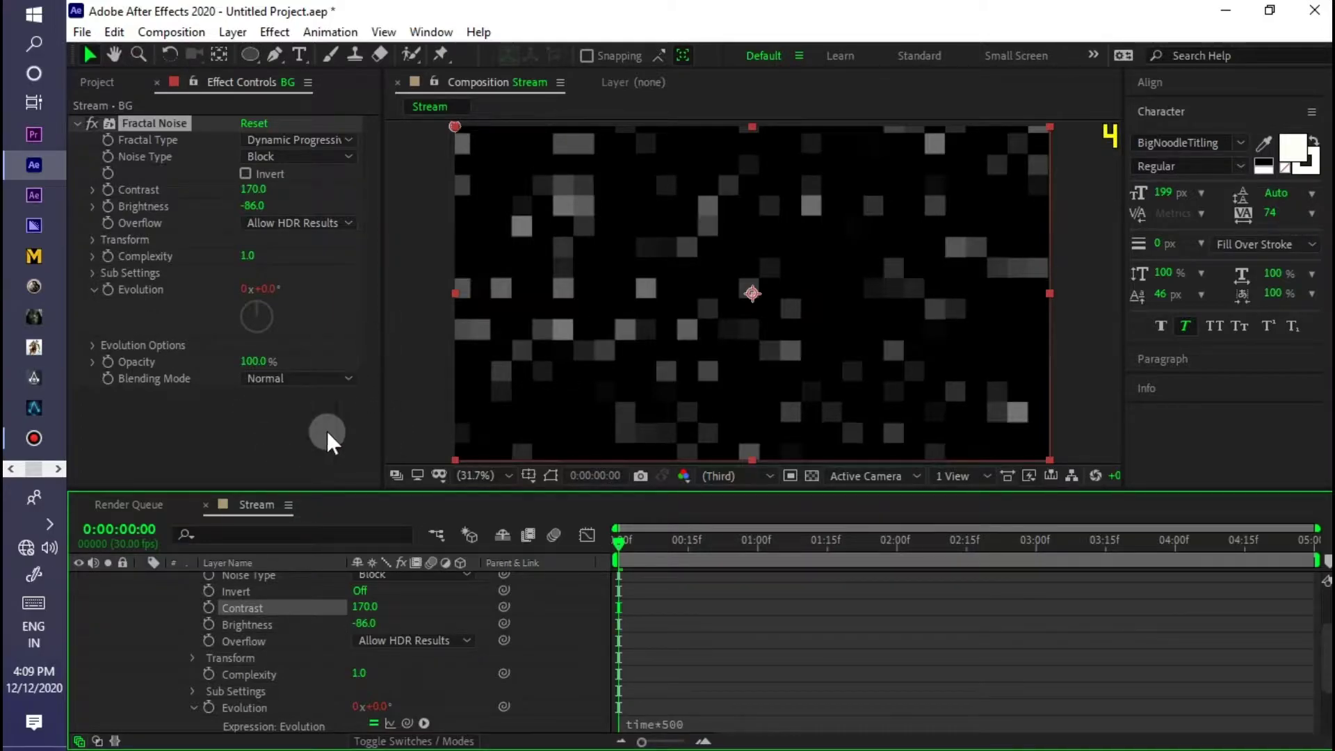
scroll(210, 615, "up", 2)
left_click(239, 586)
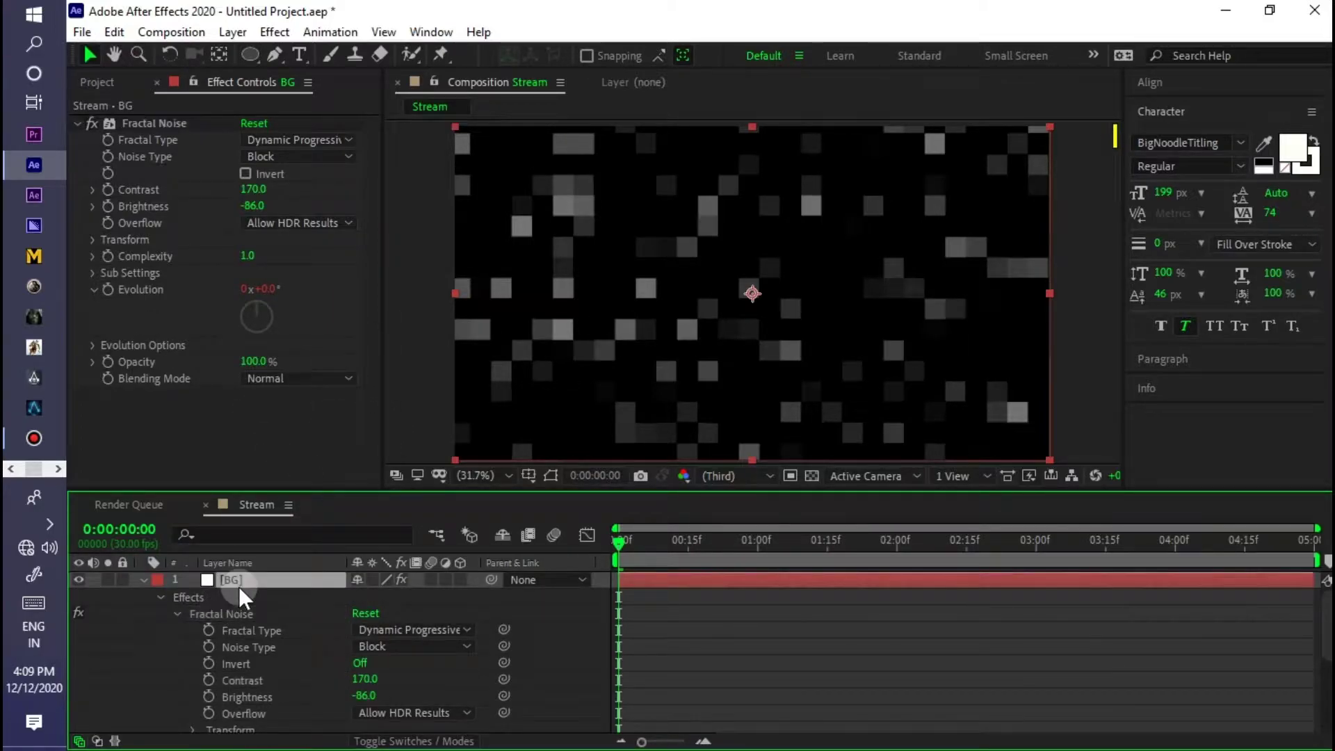
- Apply VC Color Vibrance to BG and set its colour to a slightly muted blue
left_click(273, 36)
mouse_move(443, 560)
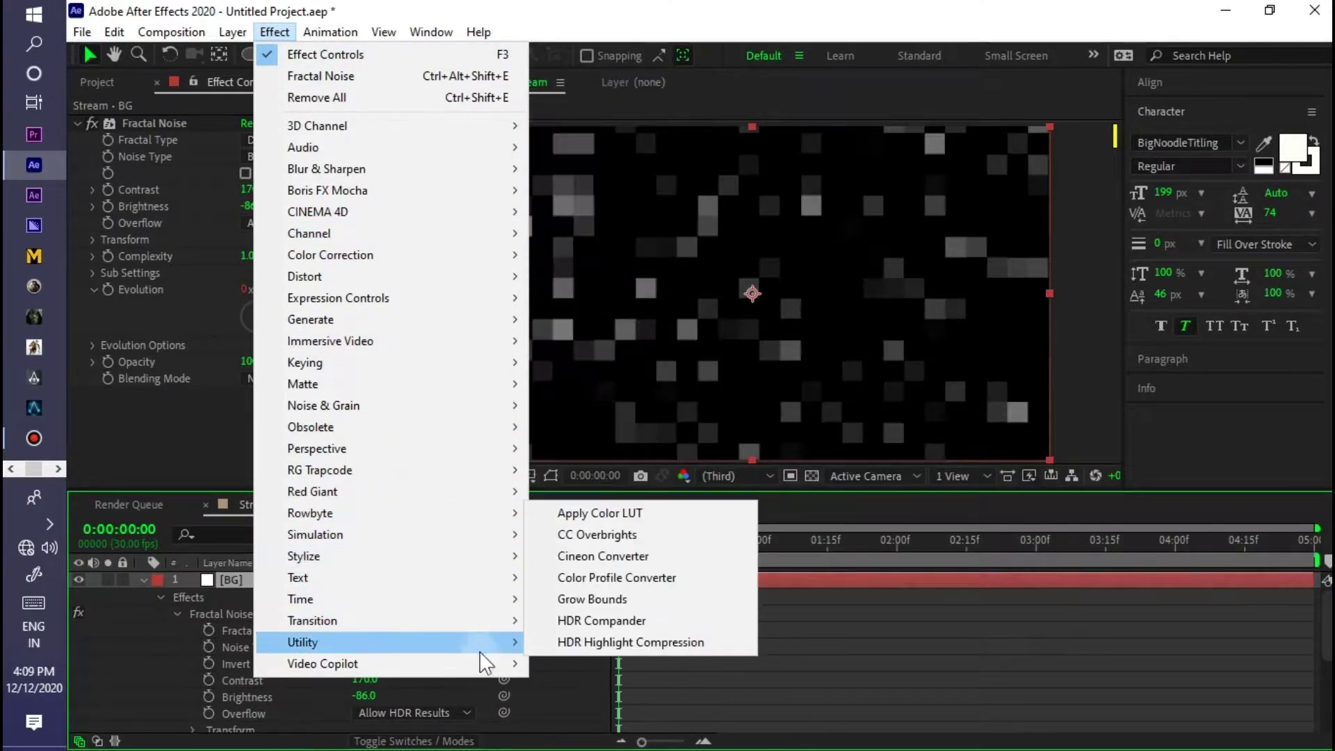
mouse_move(490, 662)
left_click(539, 661)
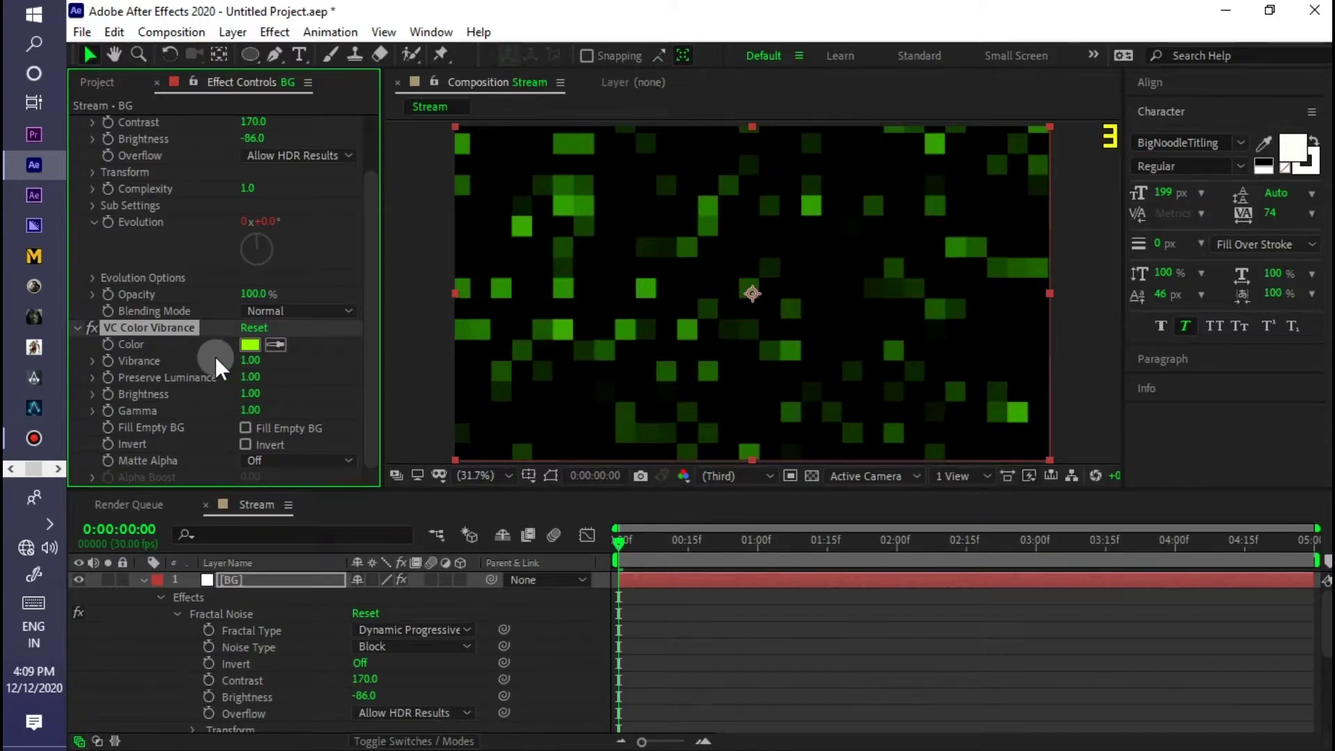
left_click(248, 345)
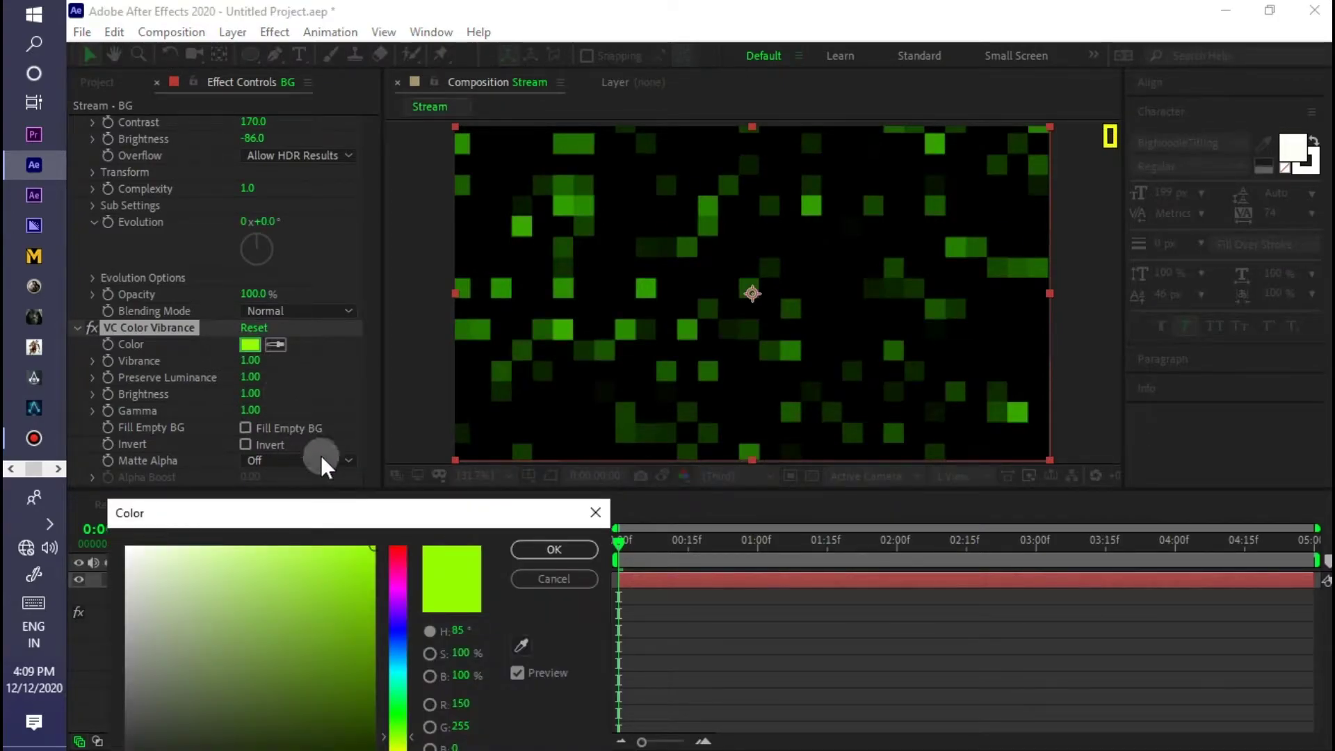
left_click_drag(379, 522, 374, 497)
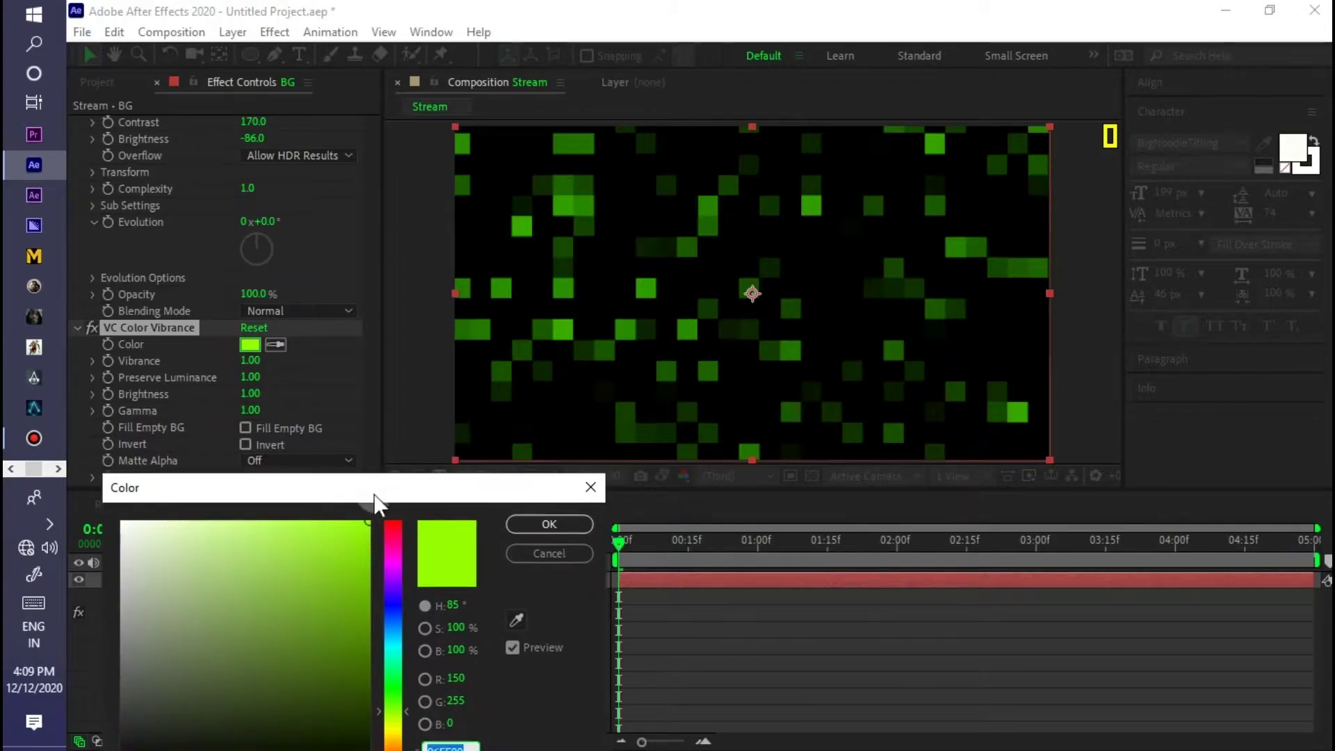
left_click(392, 600)
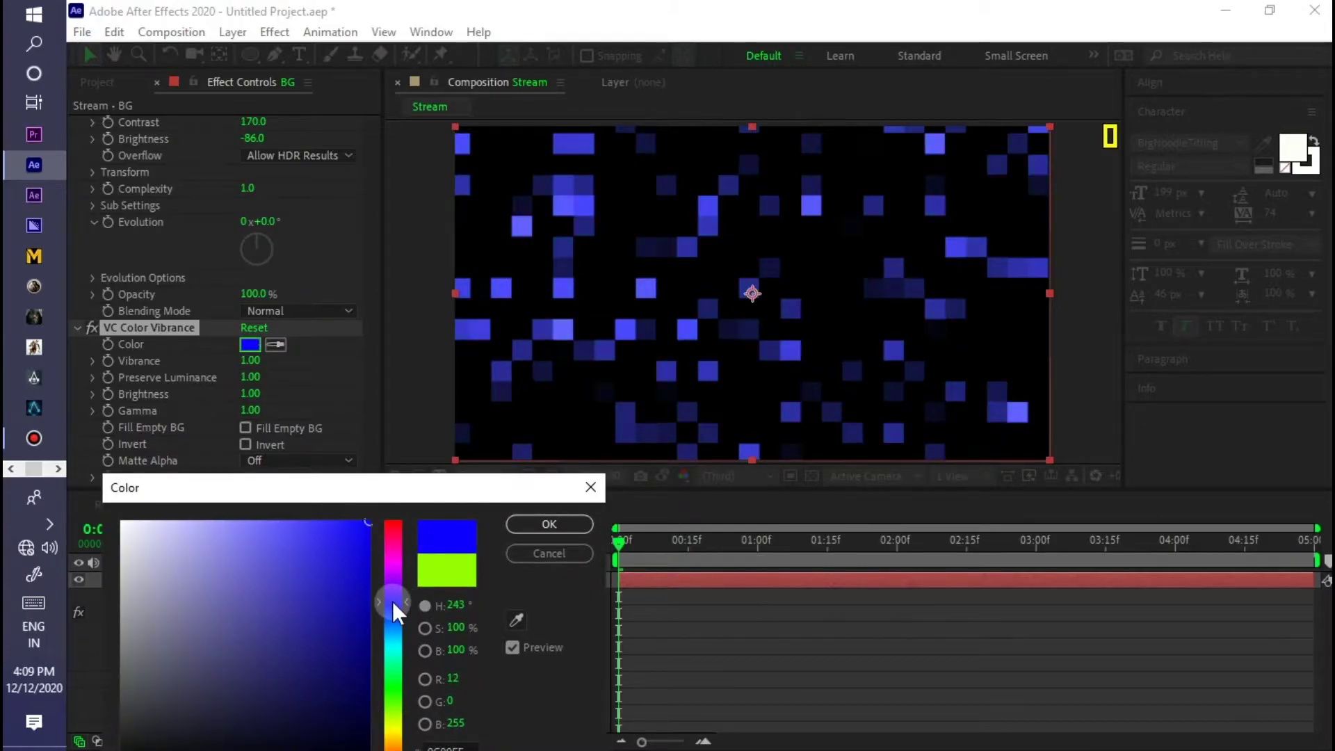
left_click_drag(367, 562, 358, 556)
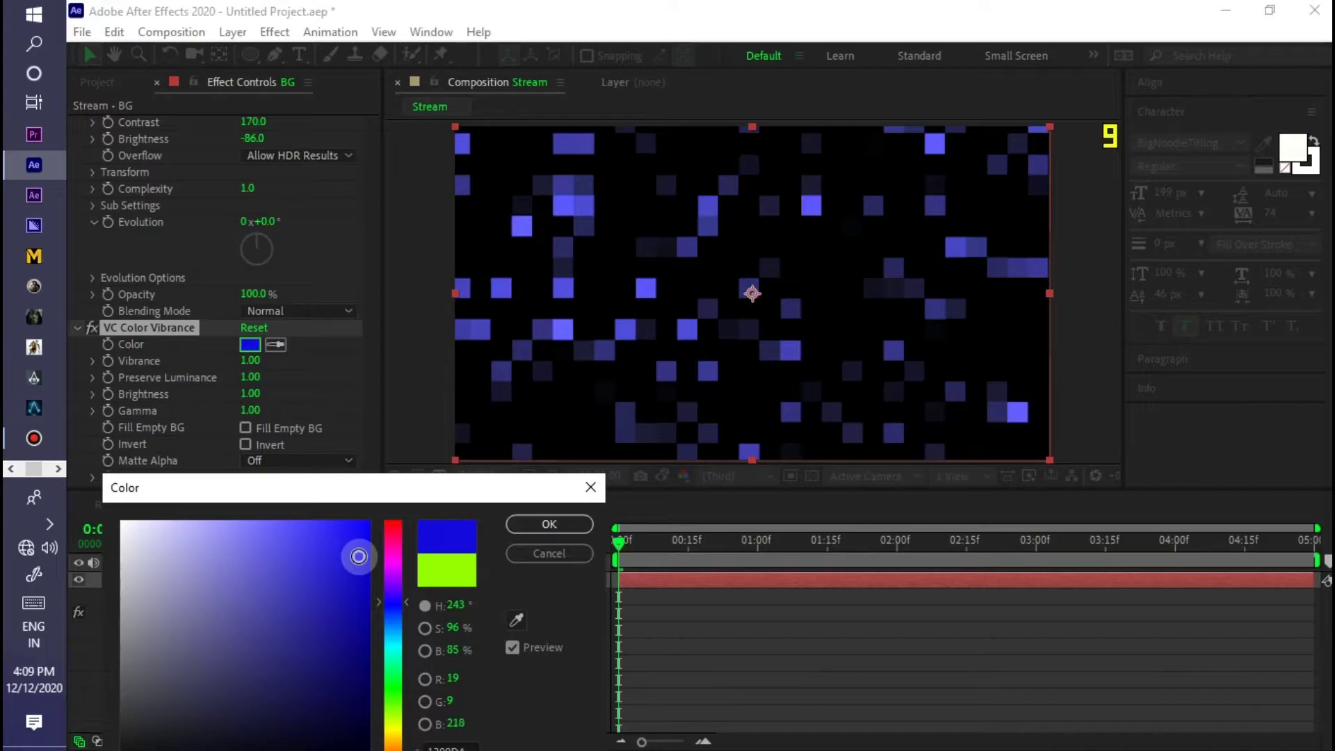
key("Return")
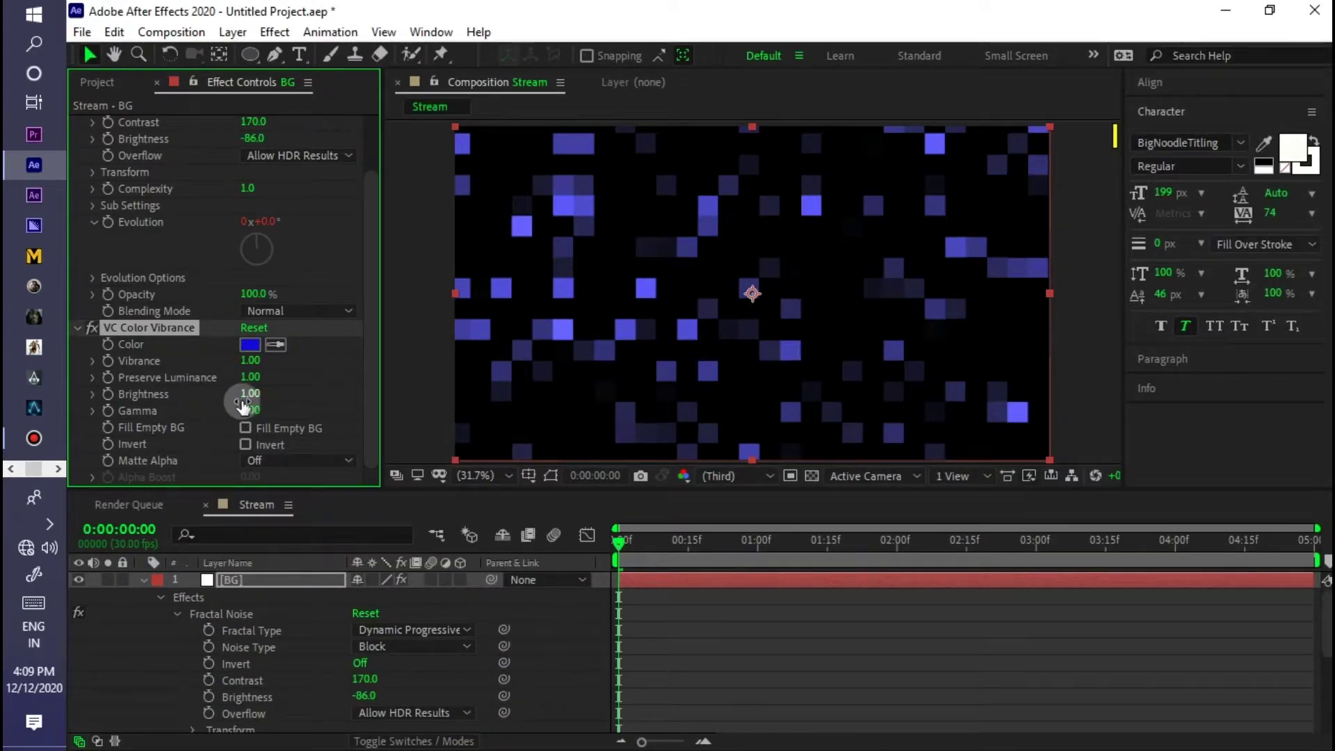
- Set Vibrance to 0.91 and Gamma to 0.35, then collapse the BG layer
mouse_move(254, 361)
left_mouse_down()
mouse_move(202, 368)
mouse_move(216, 369)
left_mouse_up()
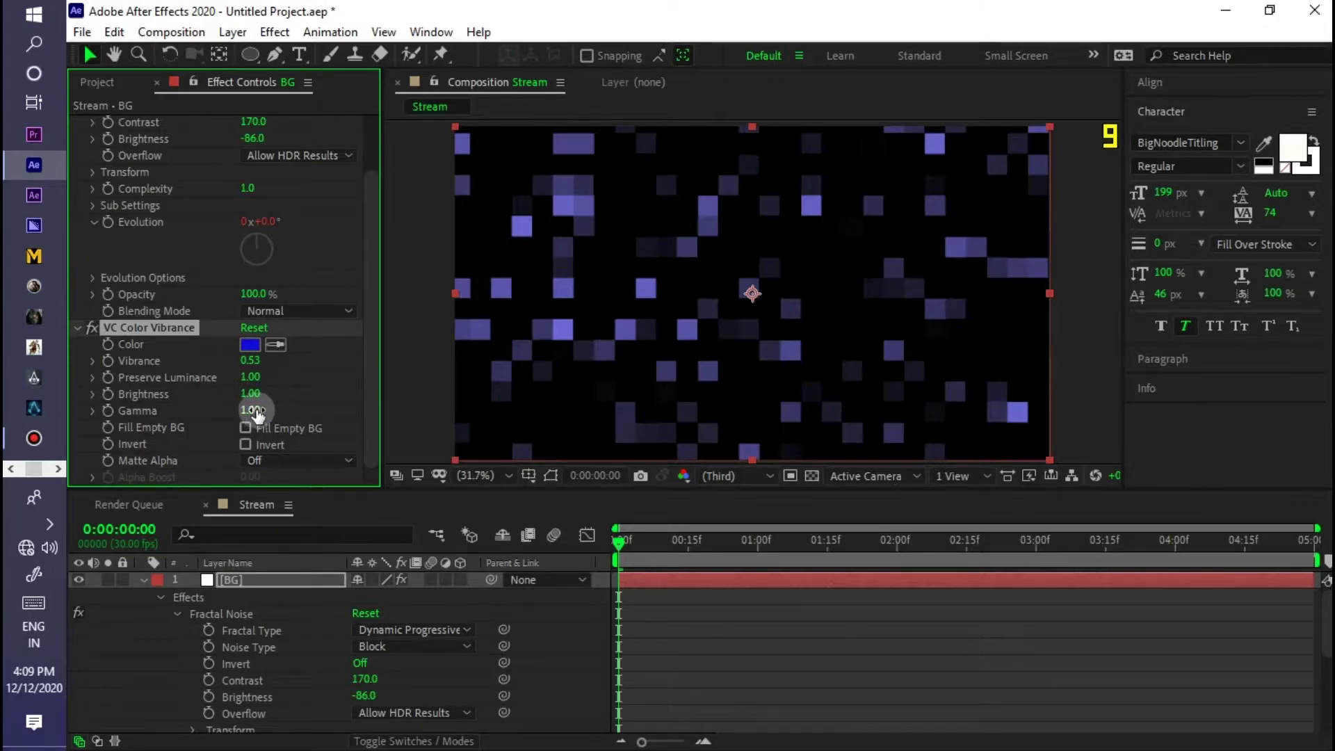
mouse_move(254, 410)
left_mouse_down()
mouse_move(190, 408)
mouse_move(202, 409)
left_mouse_up()
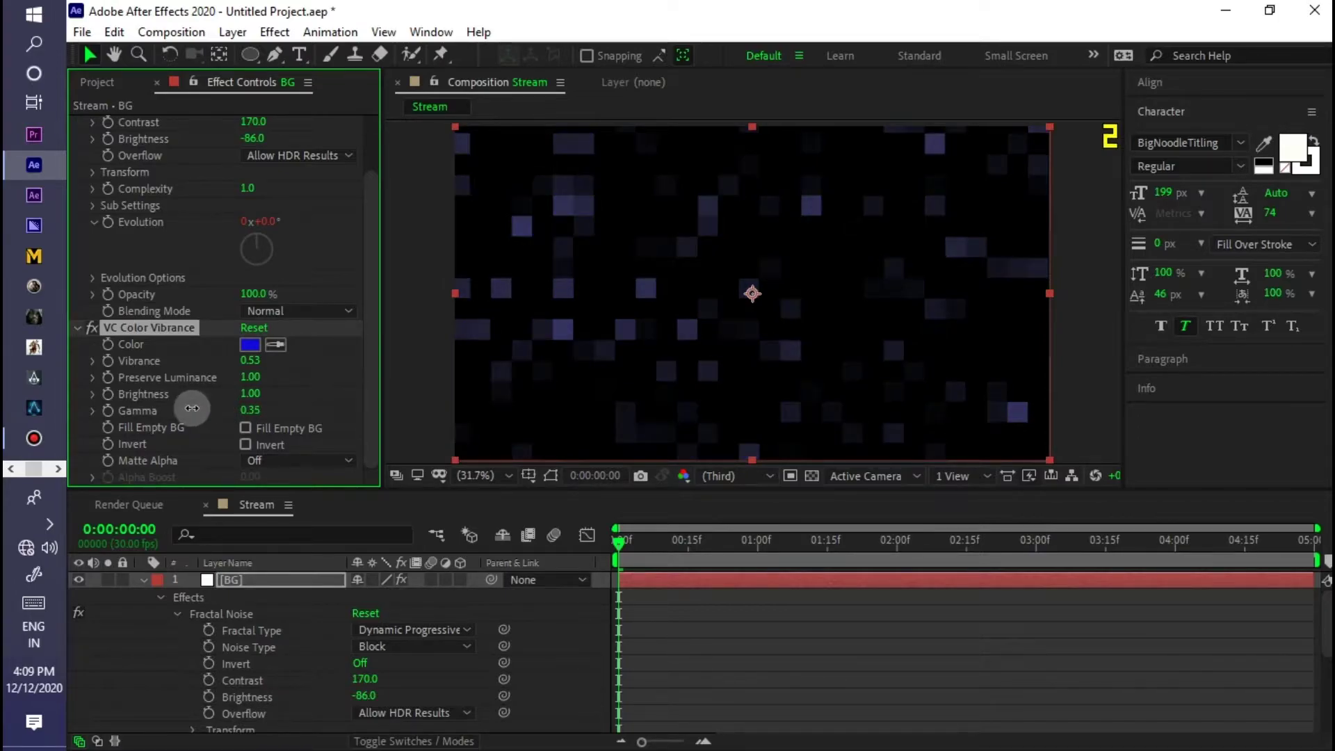
left_click_drag(252, 361, 303, 361)
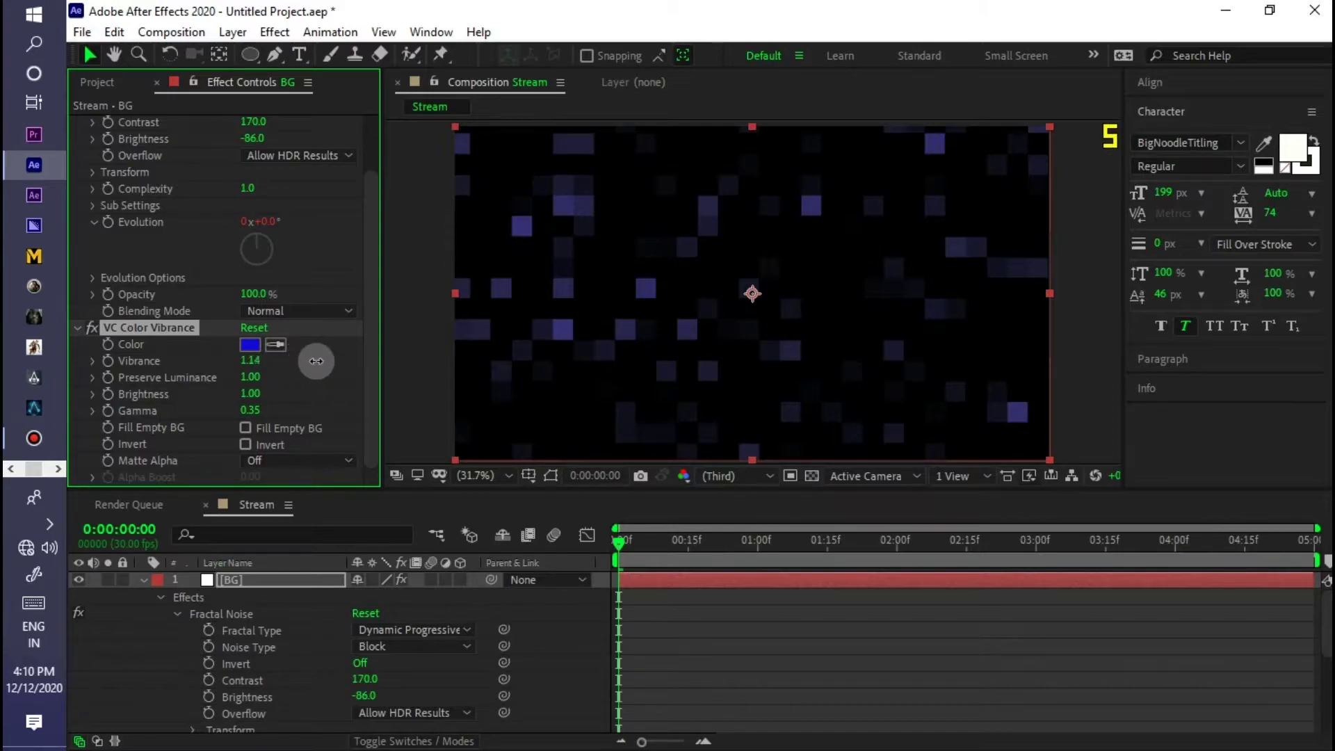
left_click_drag(303, 360, 289, 361)
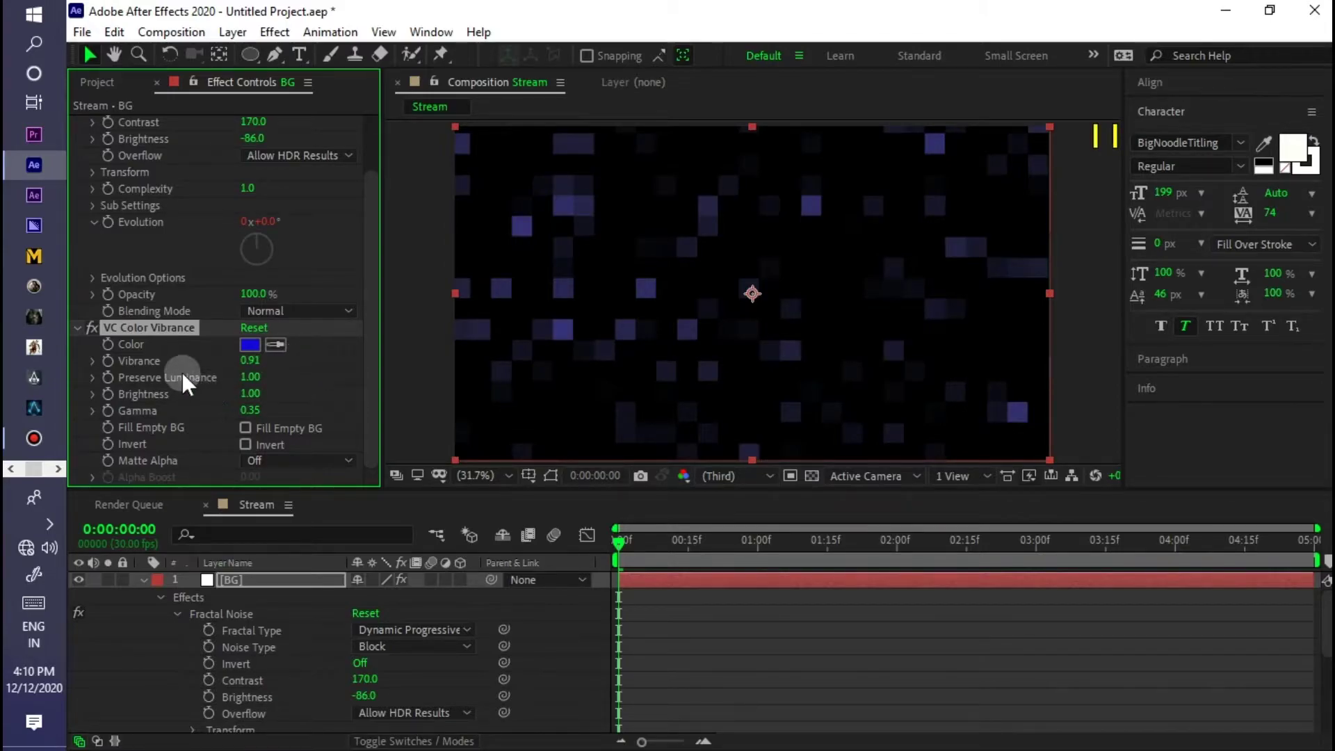
left_click(143, 581)
left_click(193, 608)
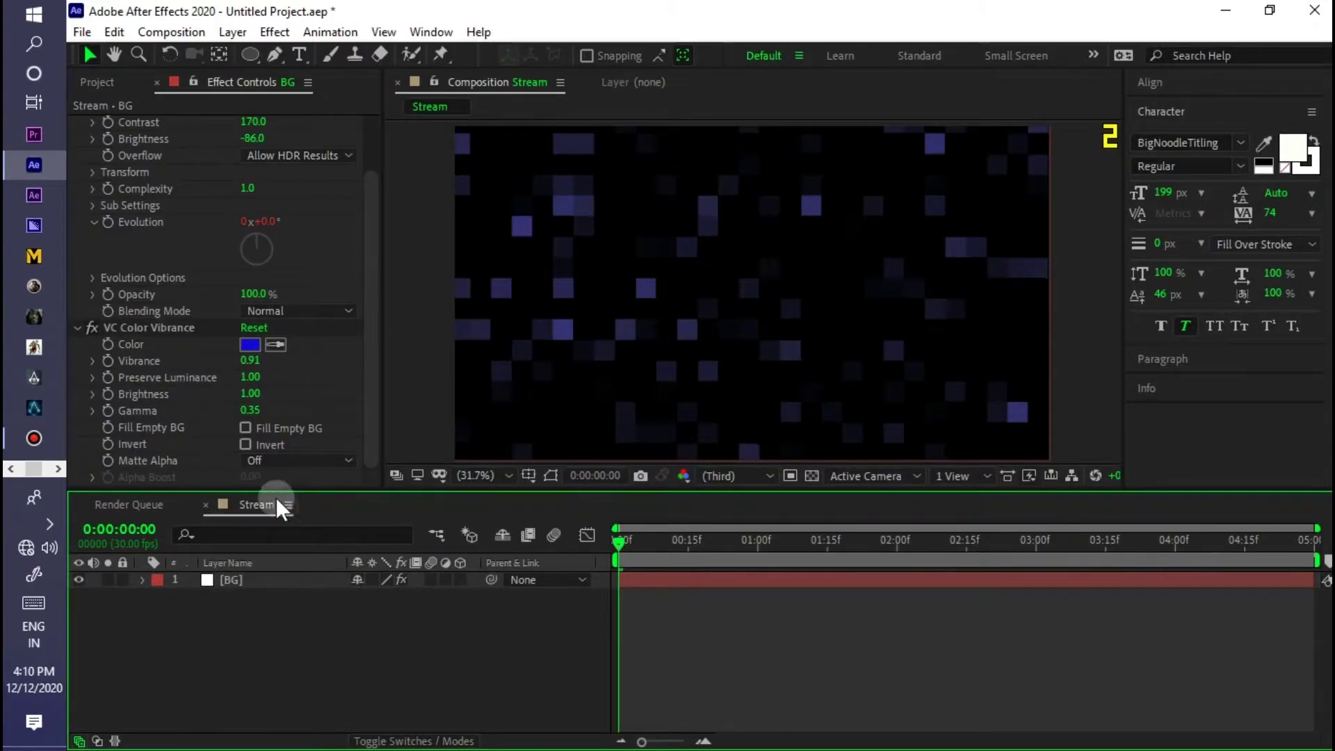
- Type a 226 px STARTING SOON title in BigNoodleTitling and centre it horizontally
left_click(303, 60)
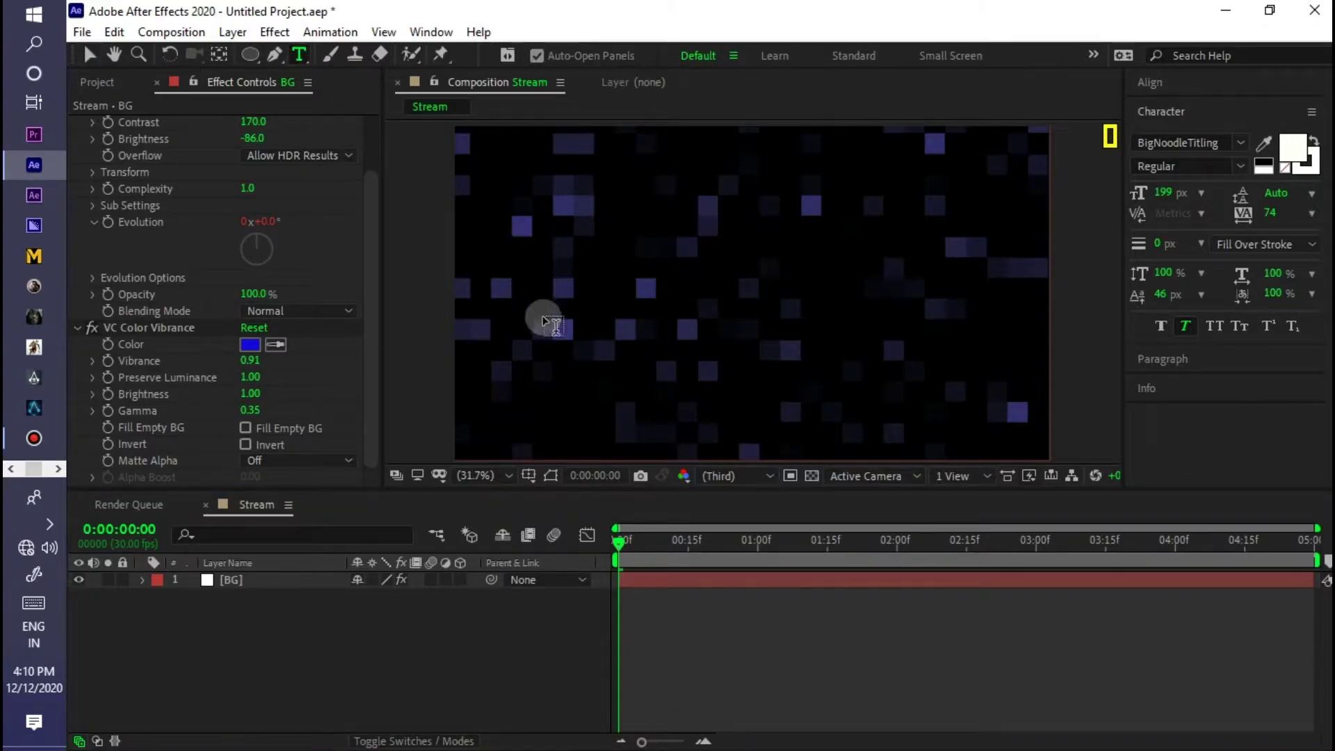
left_click(567, 318)
type("STAR")
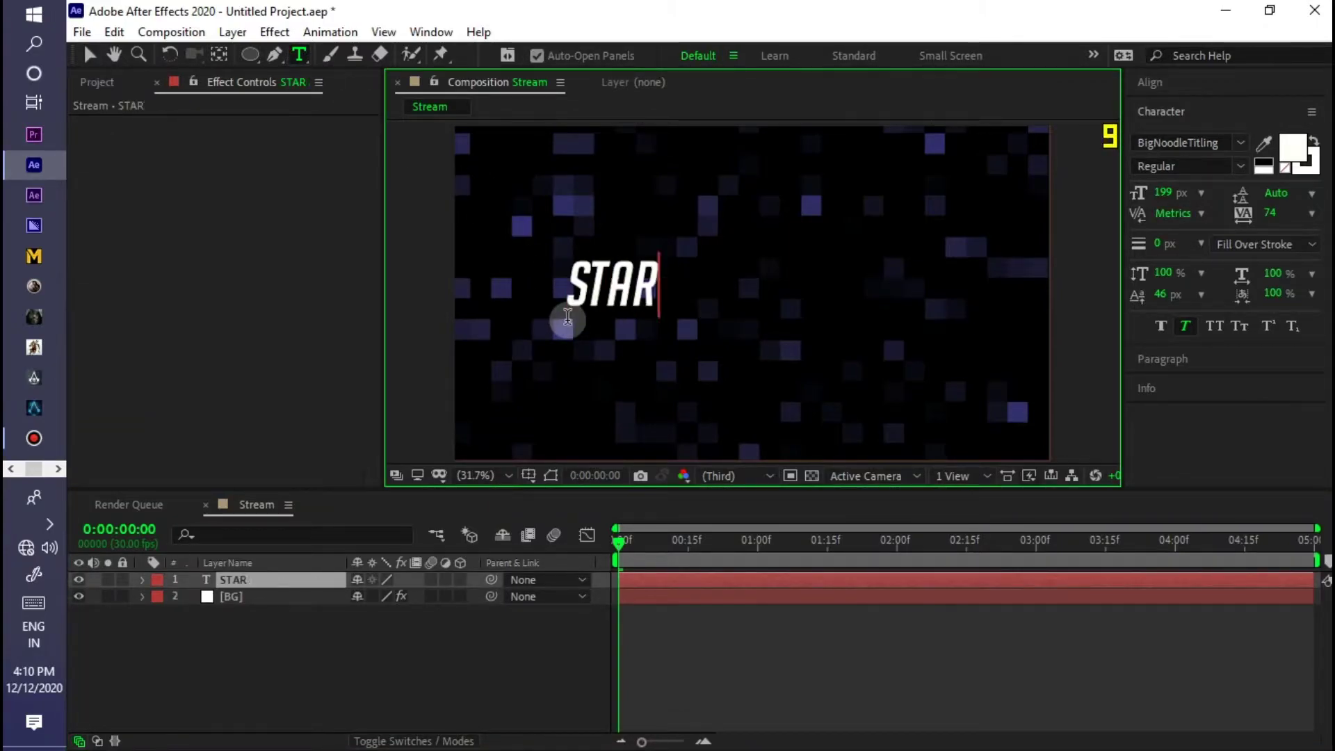
type("TING SOON")
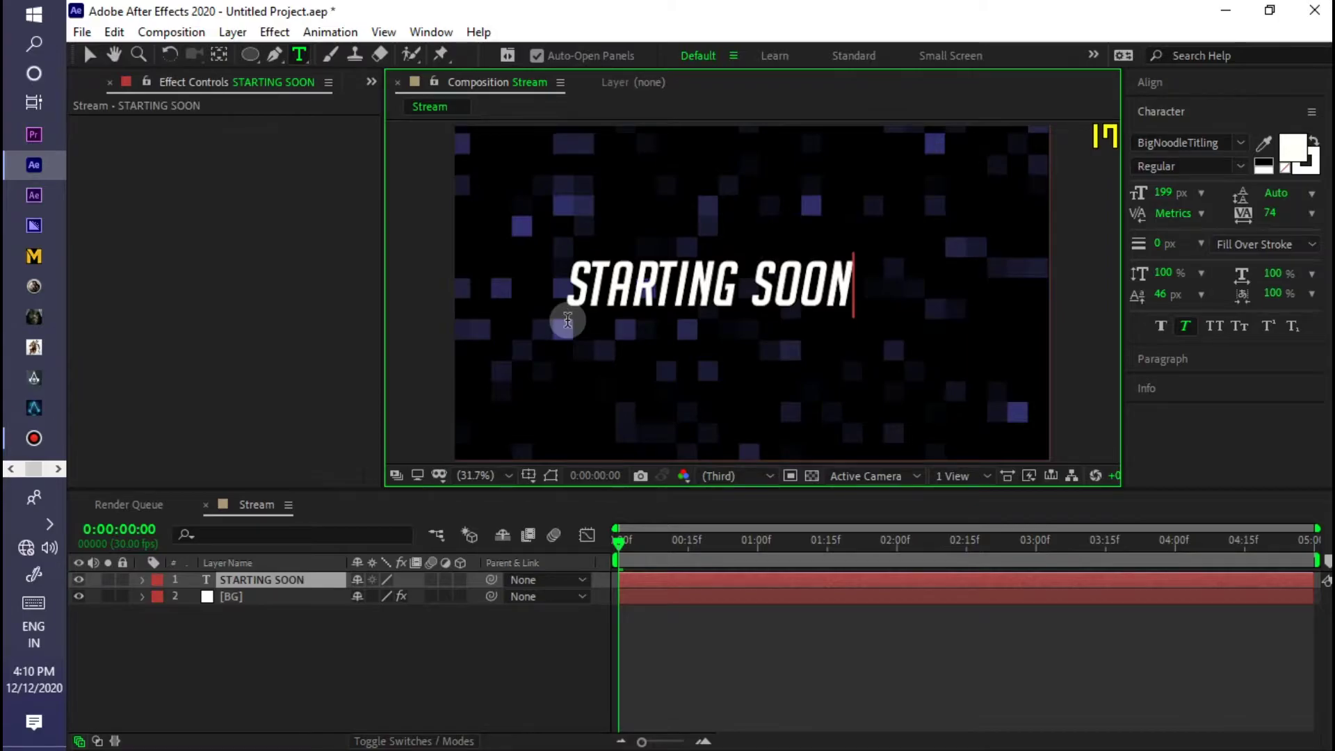
mouse_move(564, 281)
left_mouse_down()
mouse_move(854, 282)
mouse_move(1167, 197)
left_mouse_up()
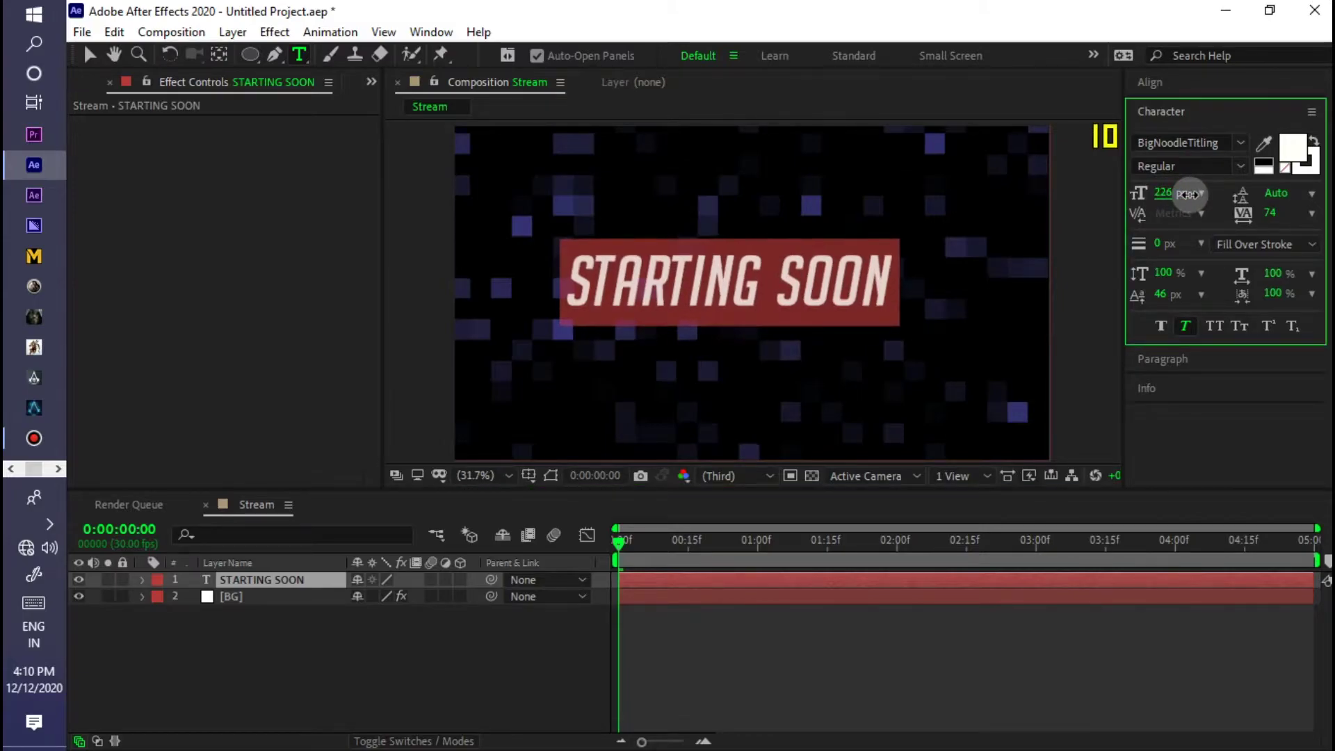
left_click(1166, 83)
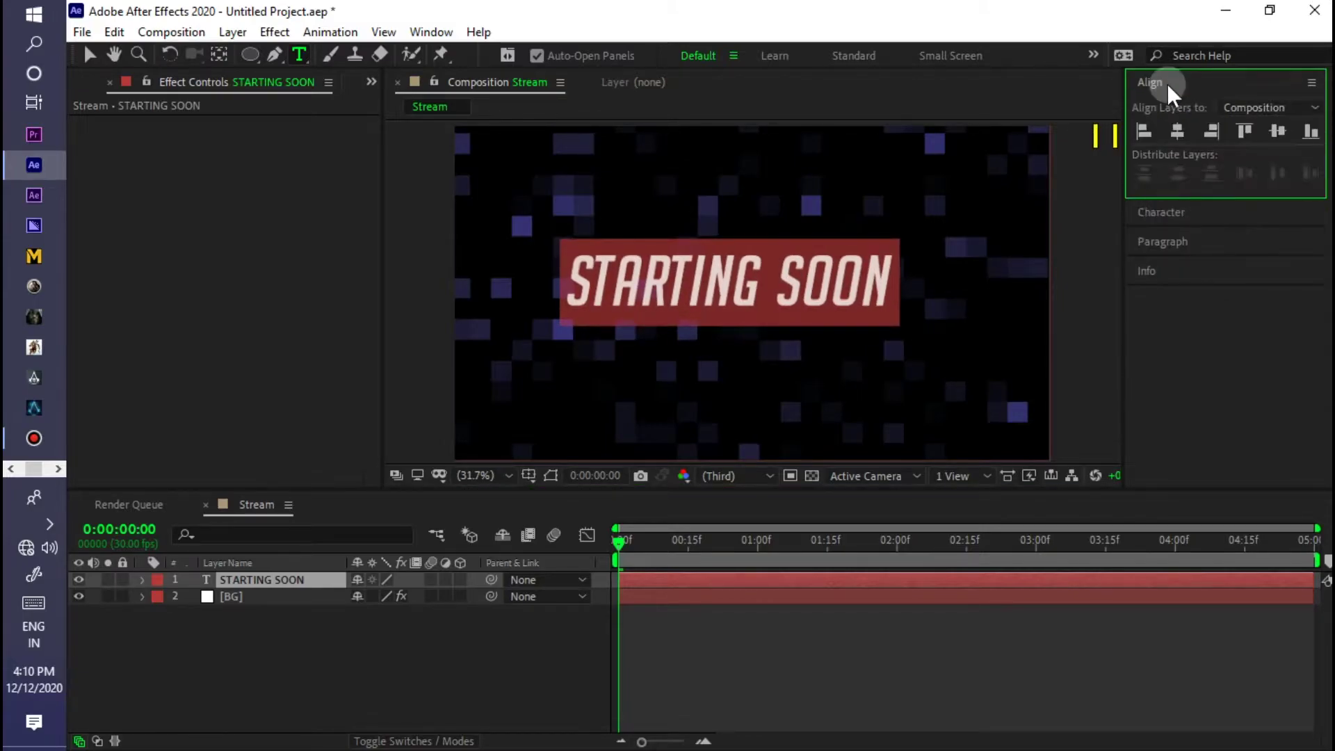
left_click(1178, 134)
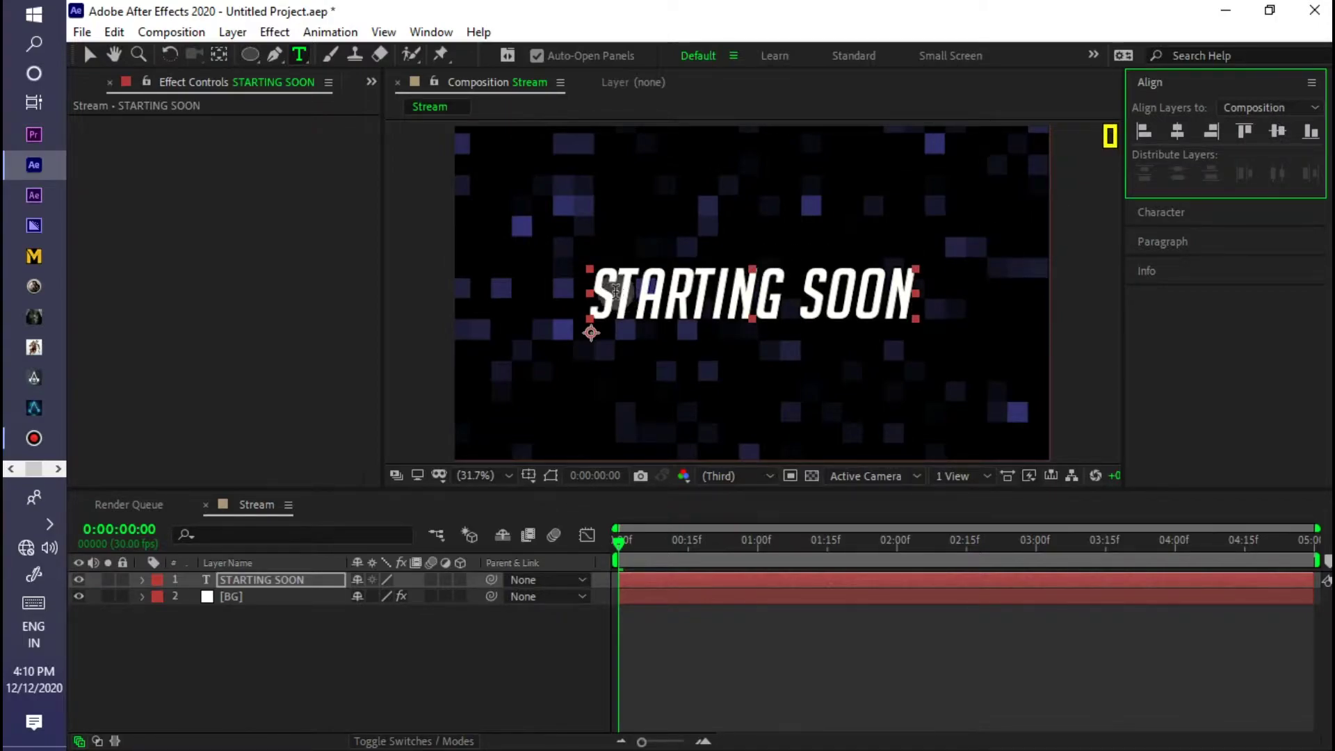
- Create masks from the STARTING SOON text to produce an outlines layer
left_click(311, 577)
right_click(311, 577)
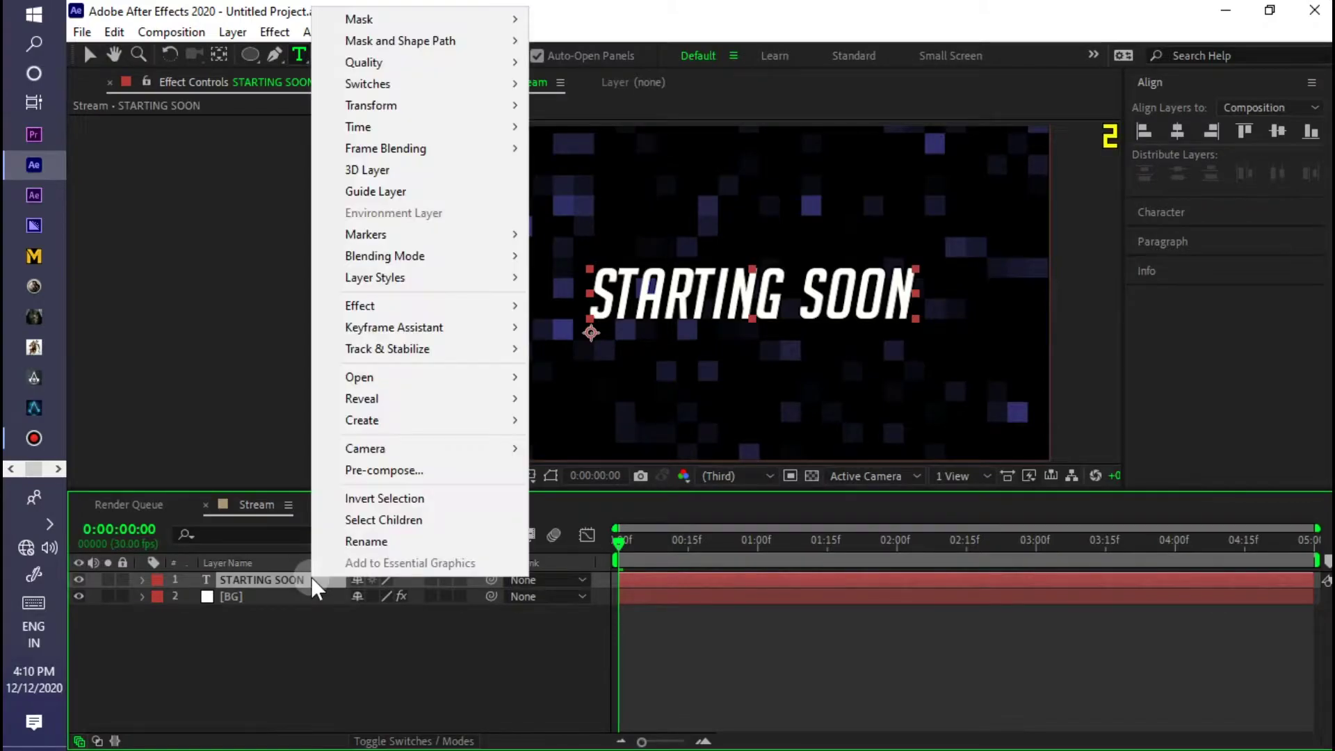
mouse_move(434, 416)
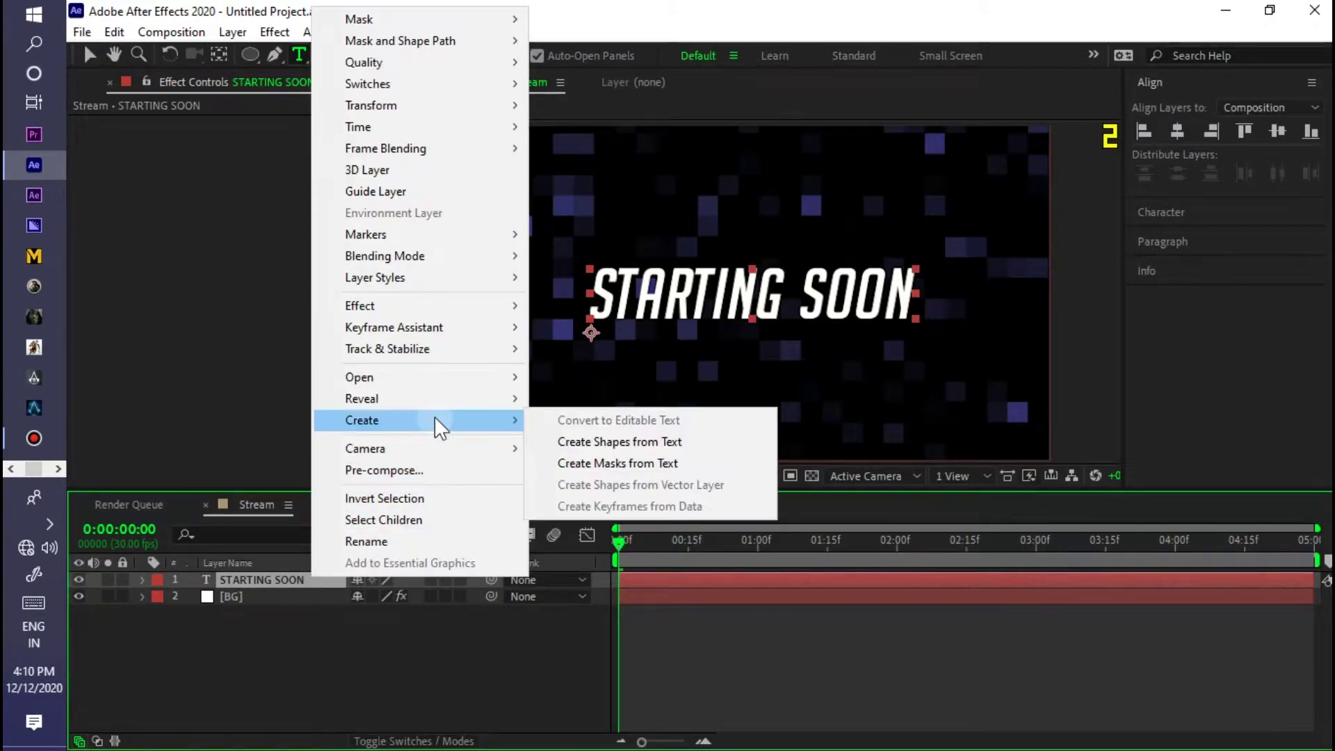
left_click(548, 457)
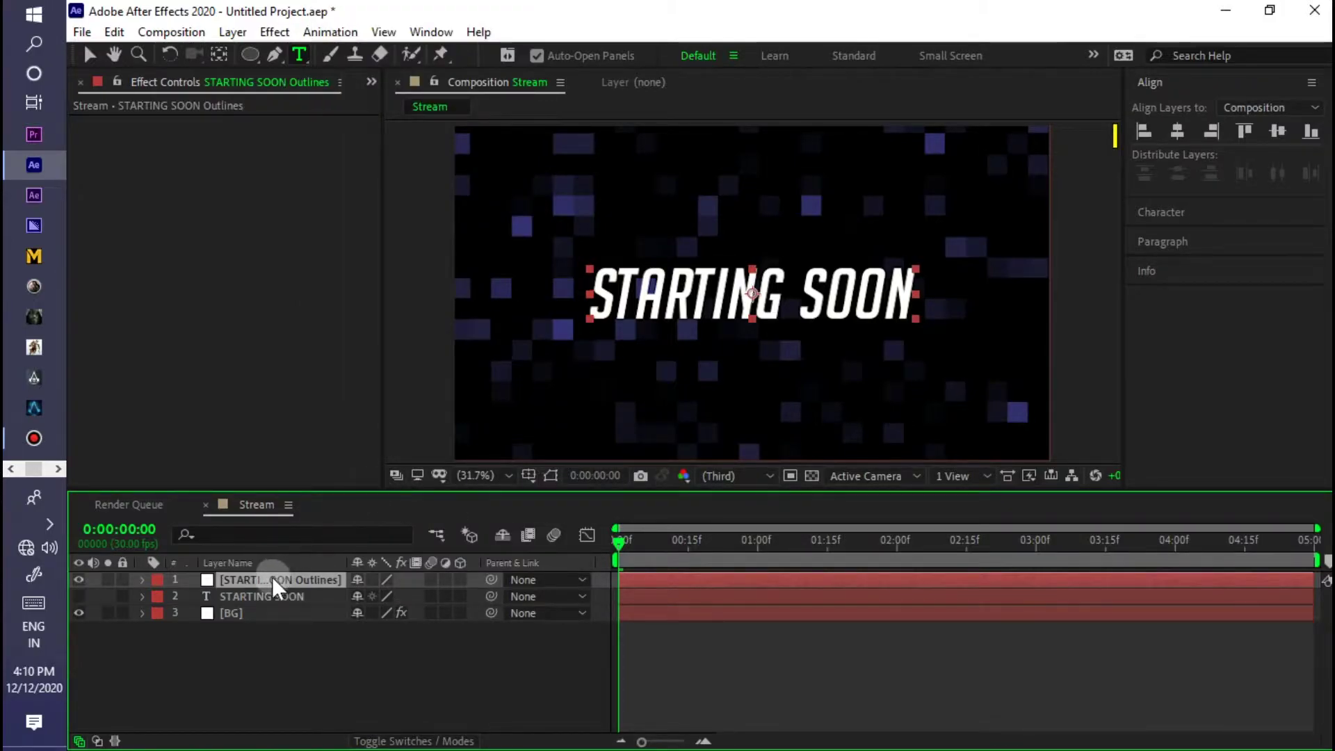
- Add a white Stroke (Brush Size 2.0, Hardness 79%) to the outlines and re-show the original text
key("ctrl+space")
type("str")
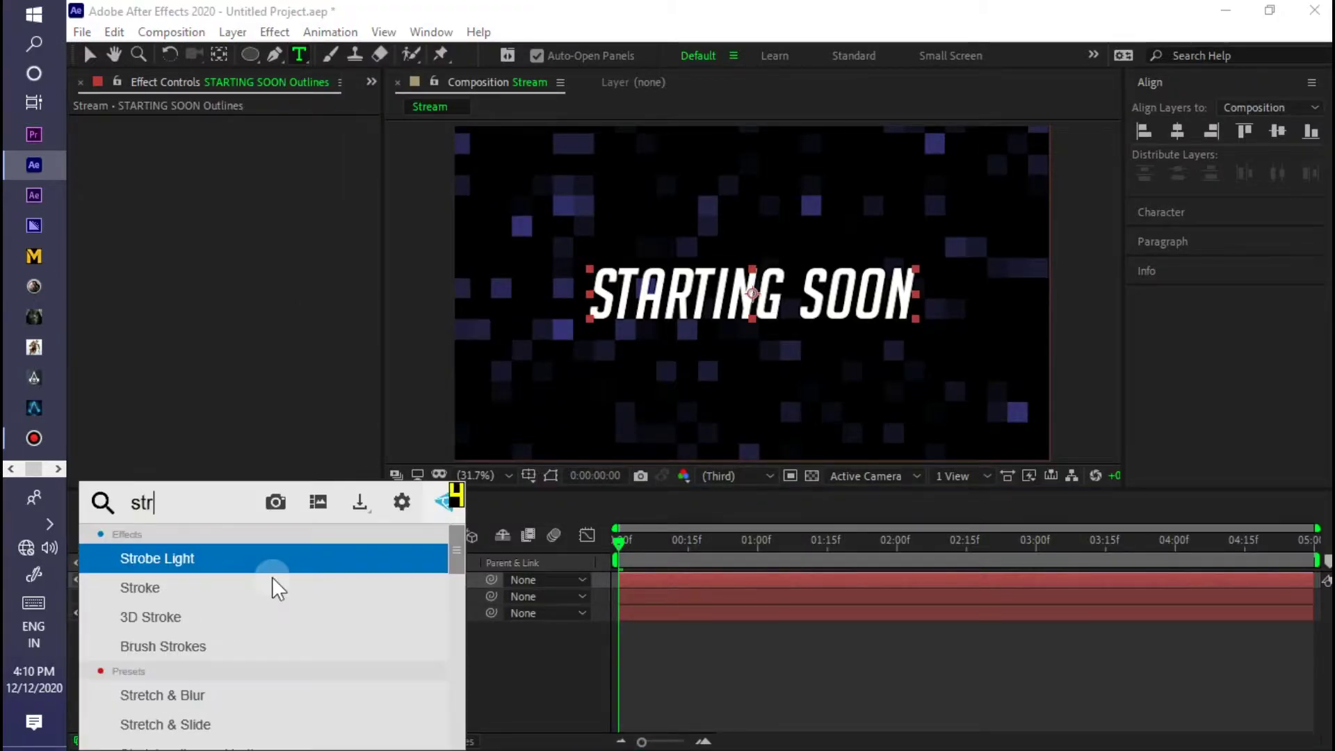
left_click(272, 588)
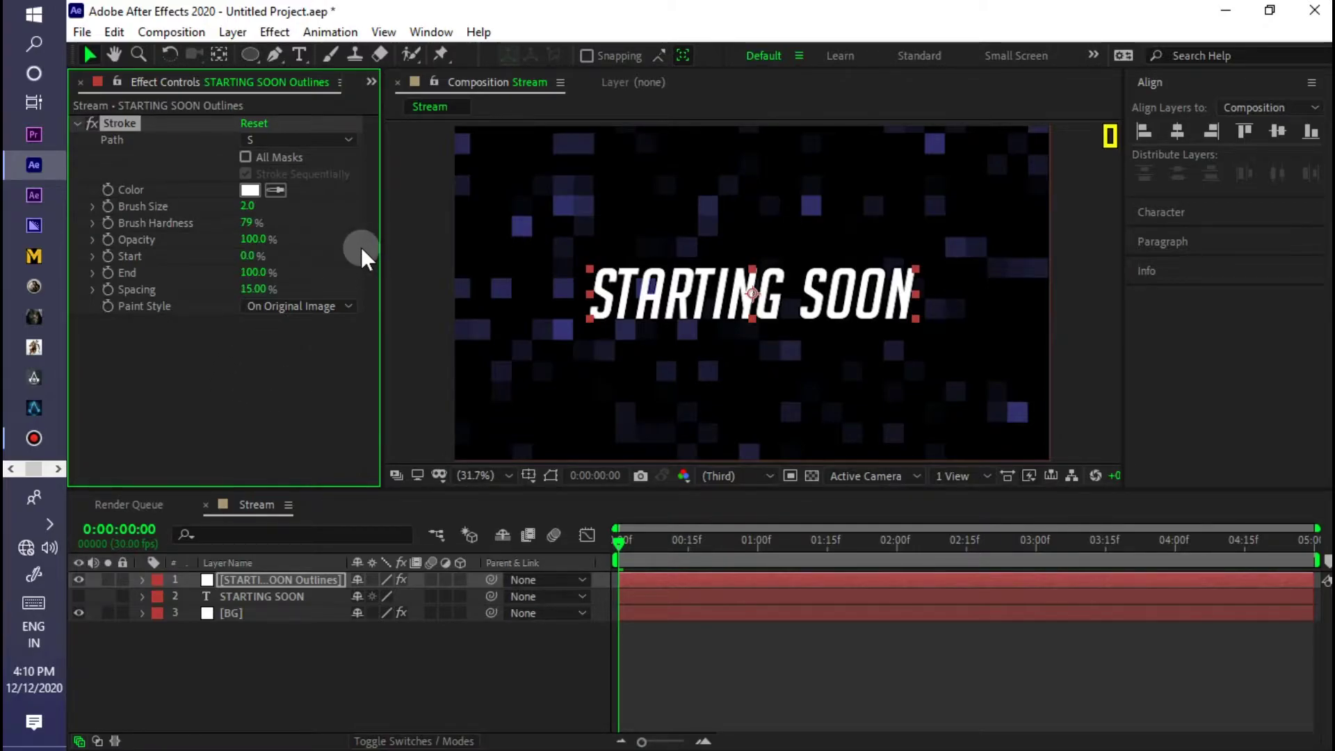
left_click(239, 595)
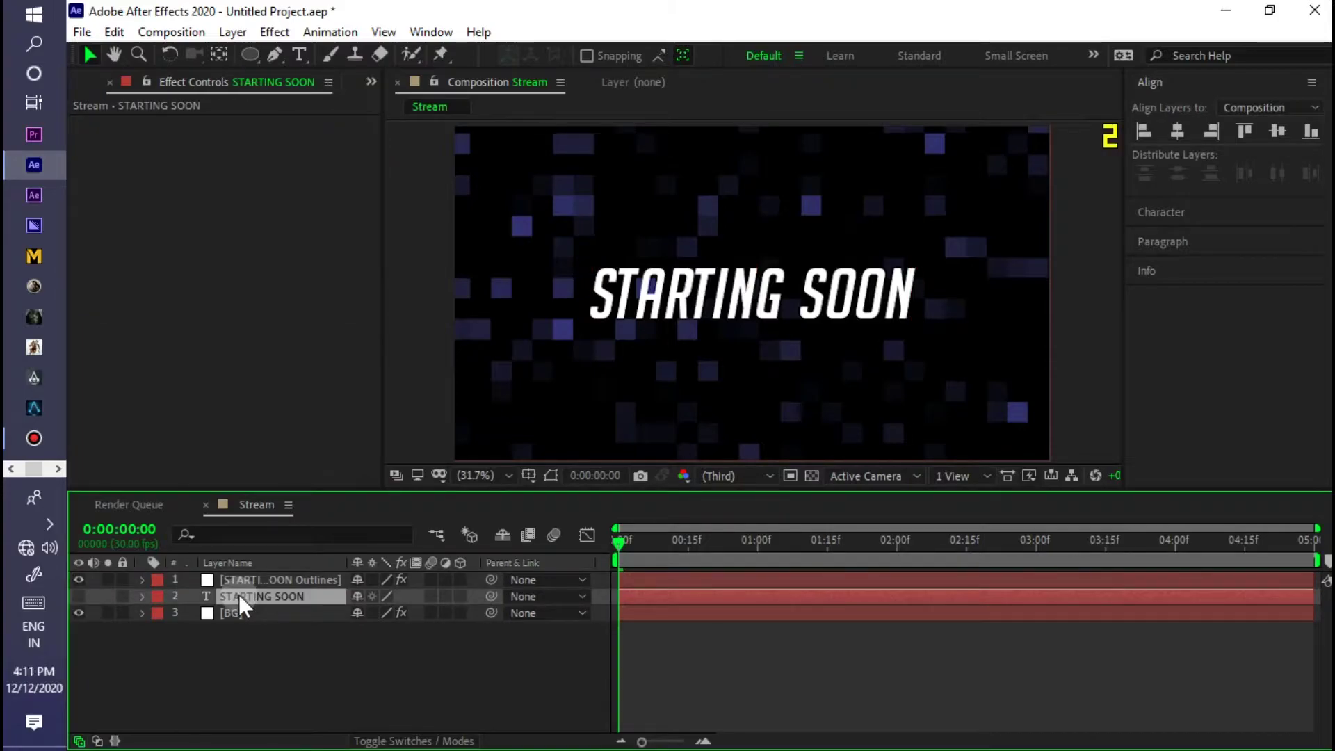
left_click(240, 582)
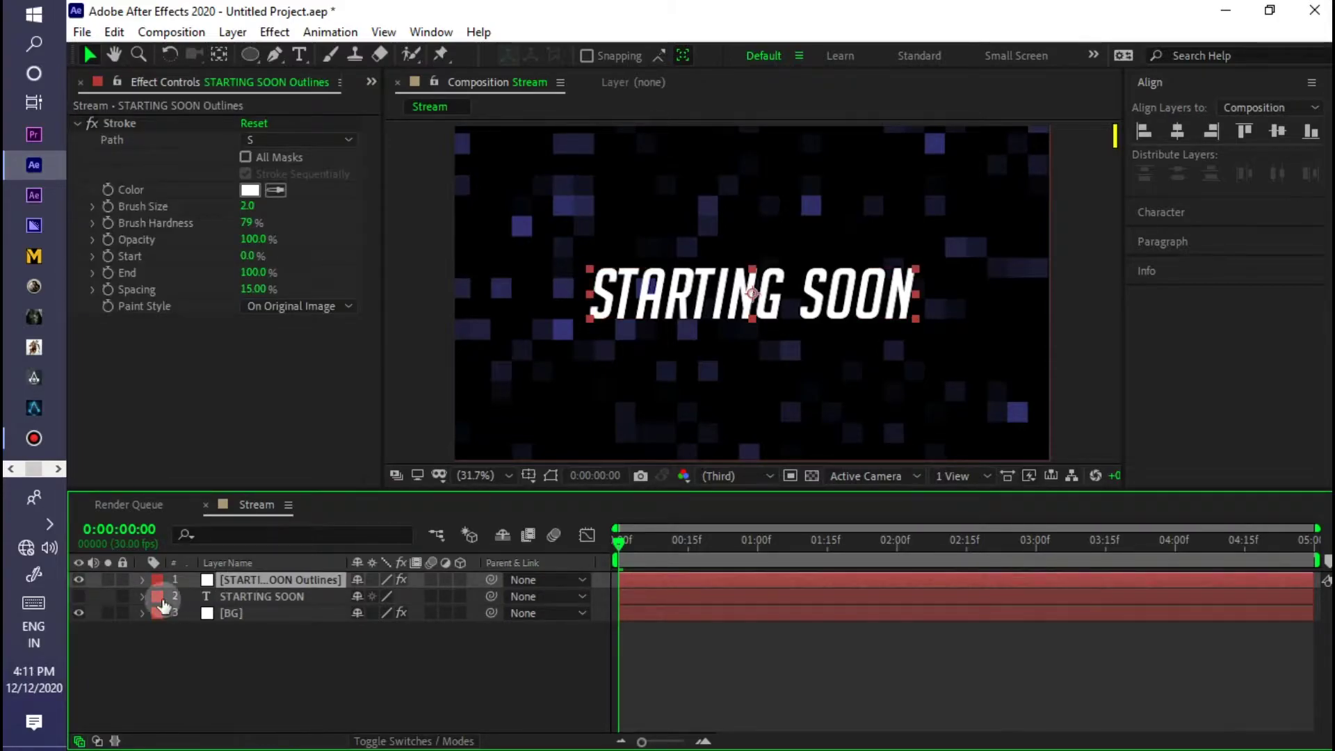
left_click(82, 594)
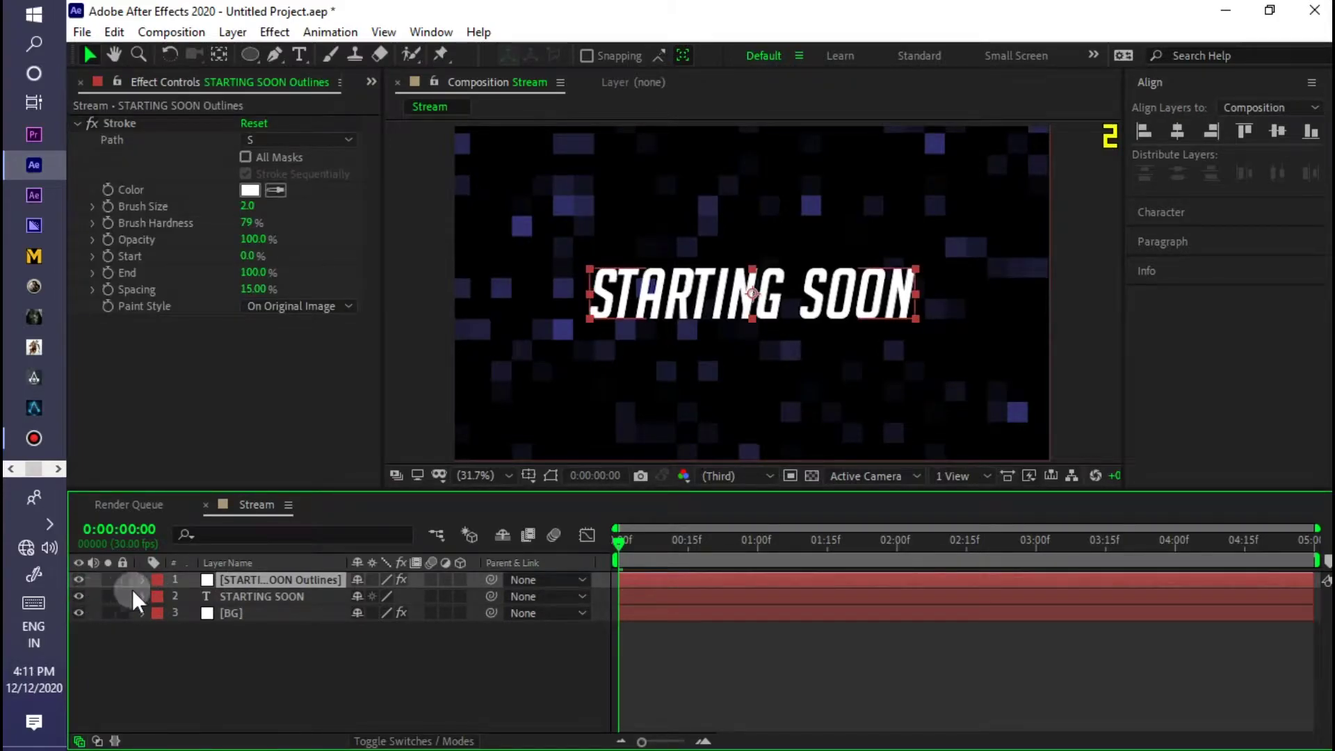
left_click(248, 590)
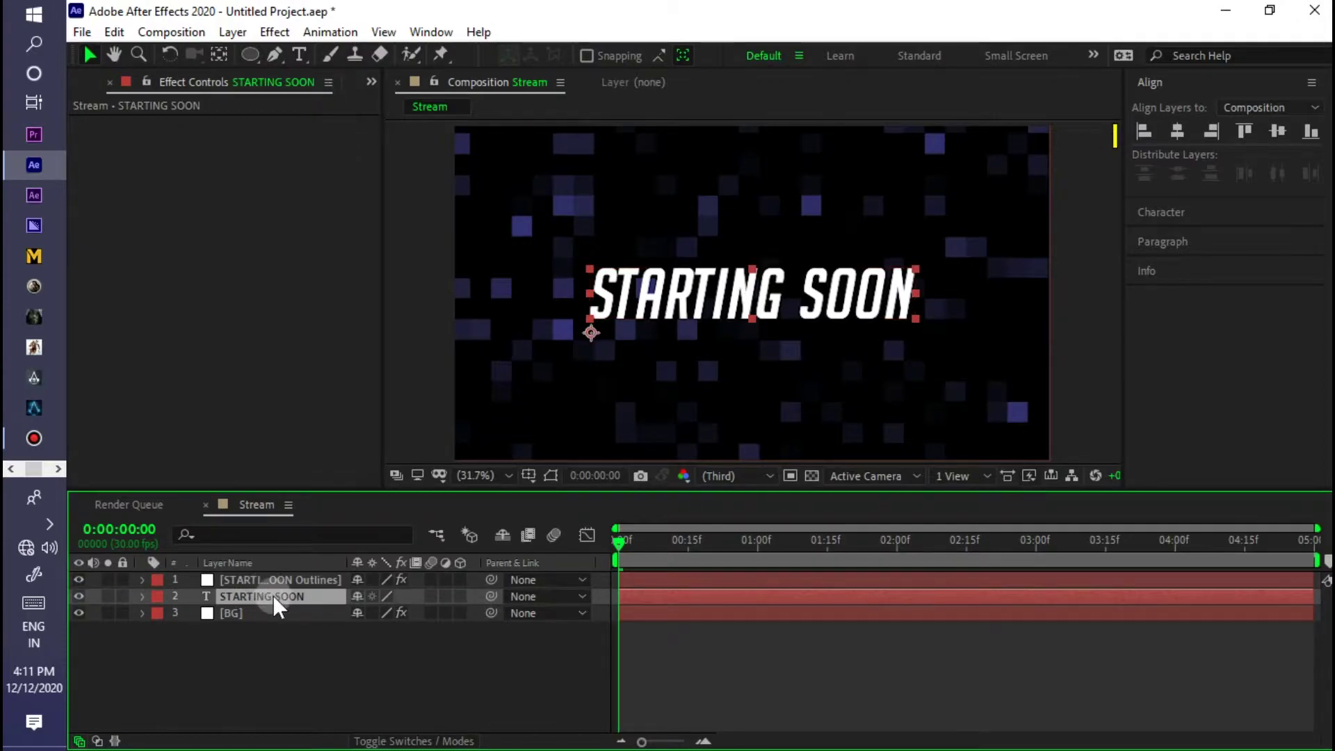
key("ctrl+space")
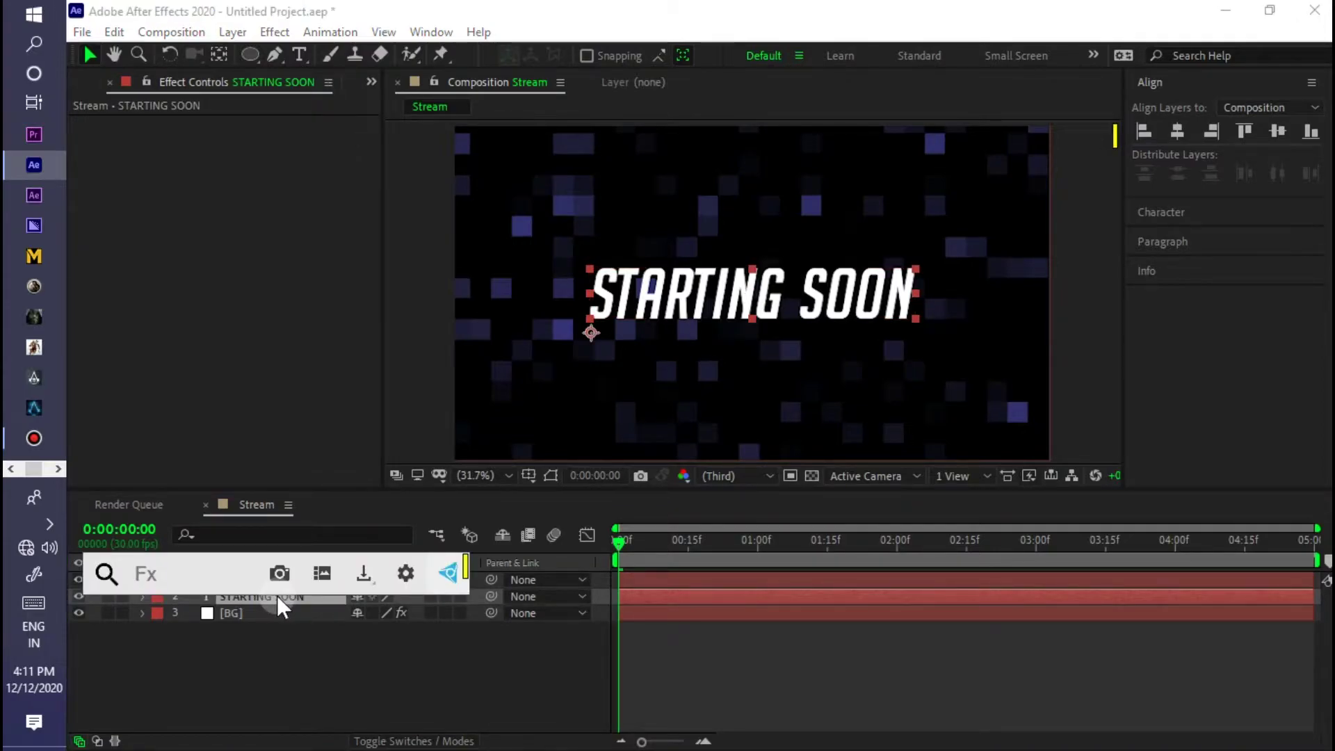
- Add a Fill effect to the STARTING SOON text, coloured blue 2938FF
type("fil")
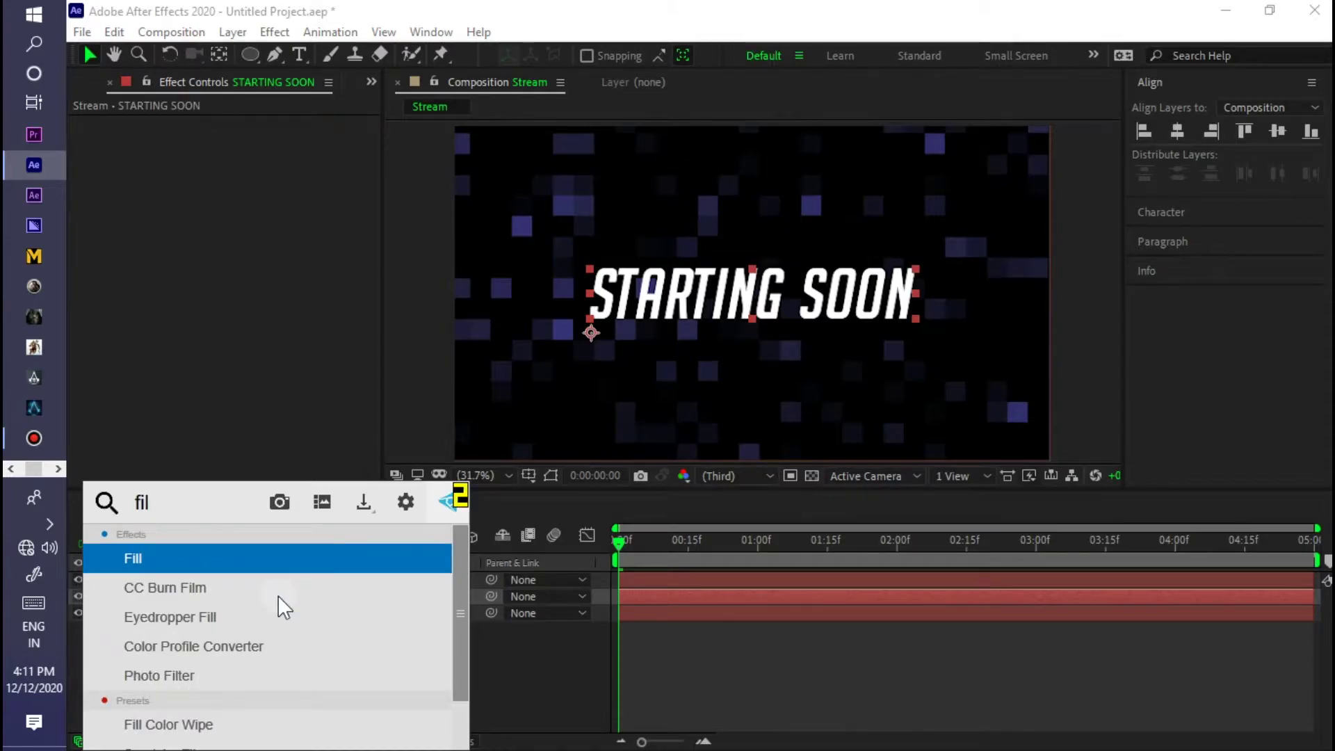
key("Return")
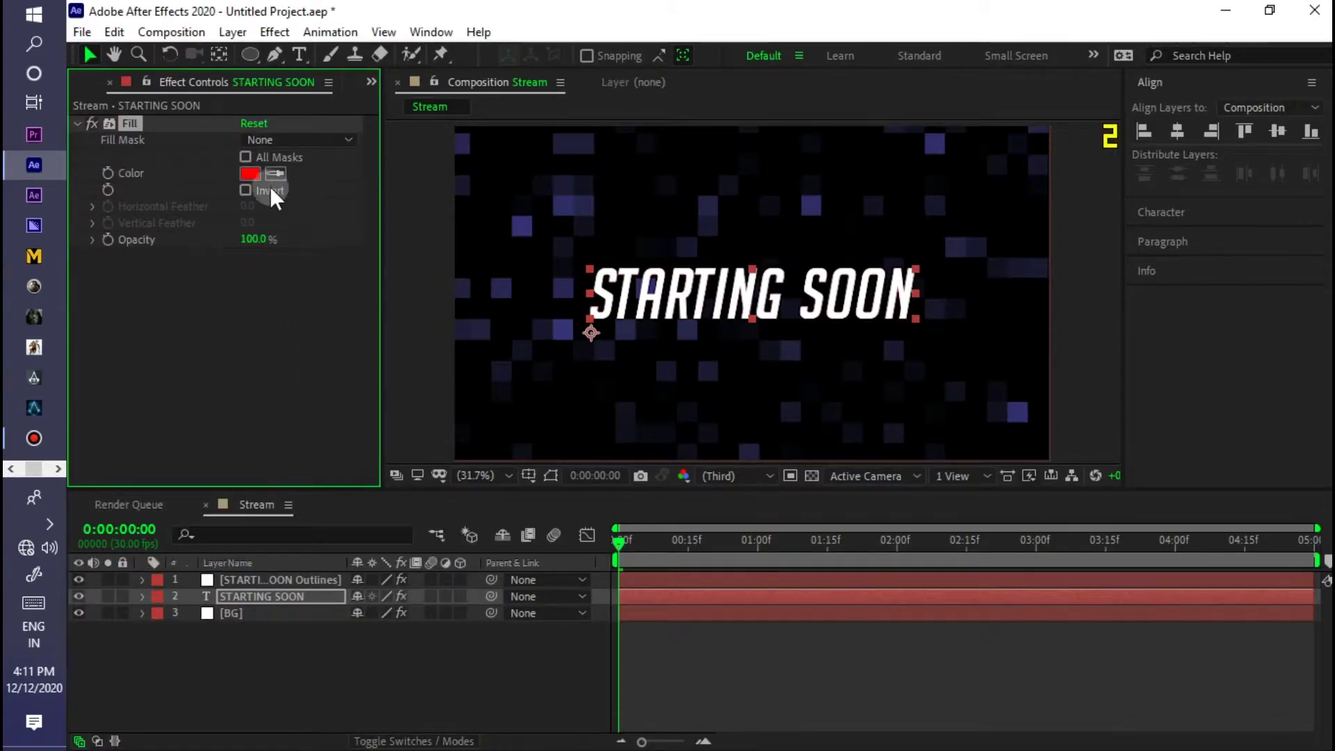
left_click(253, 176)
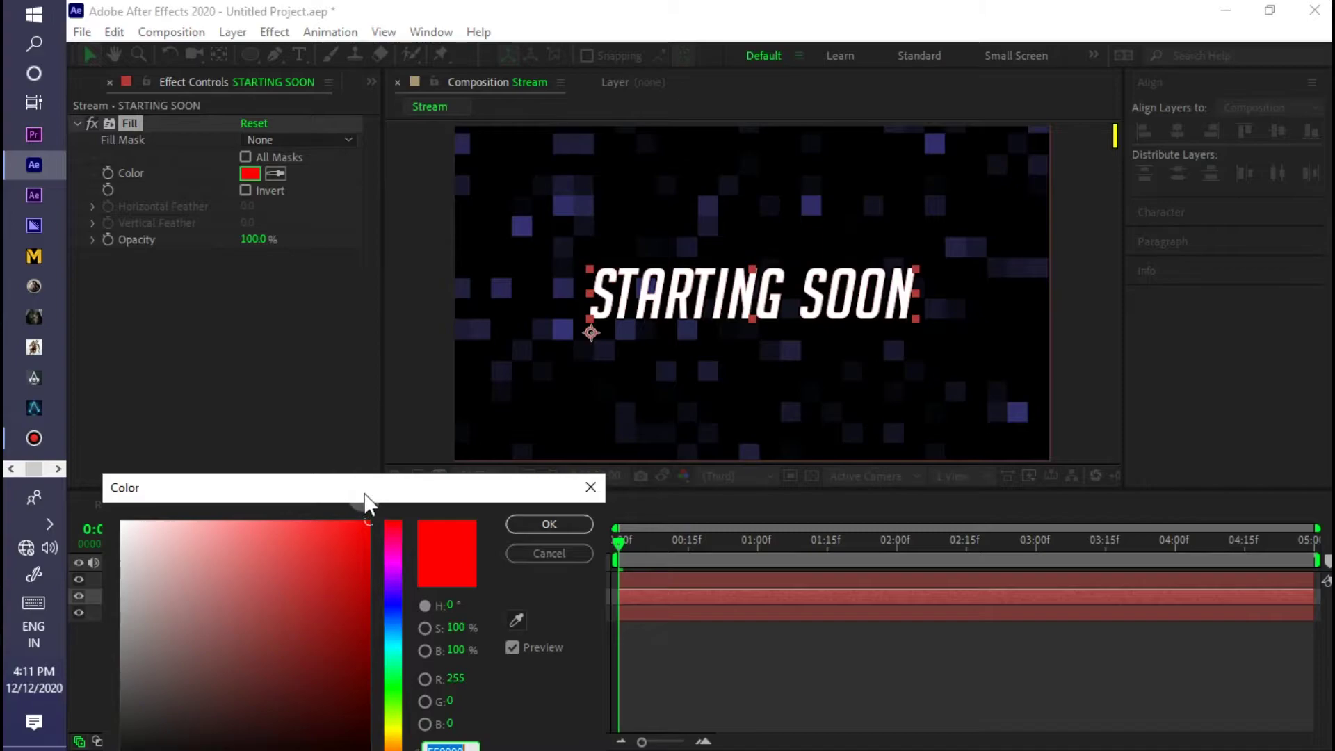
left_click_drag(364, 498, 374, 450)
left_click(401, 558)
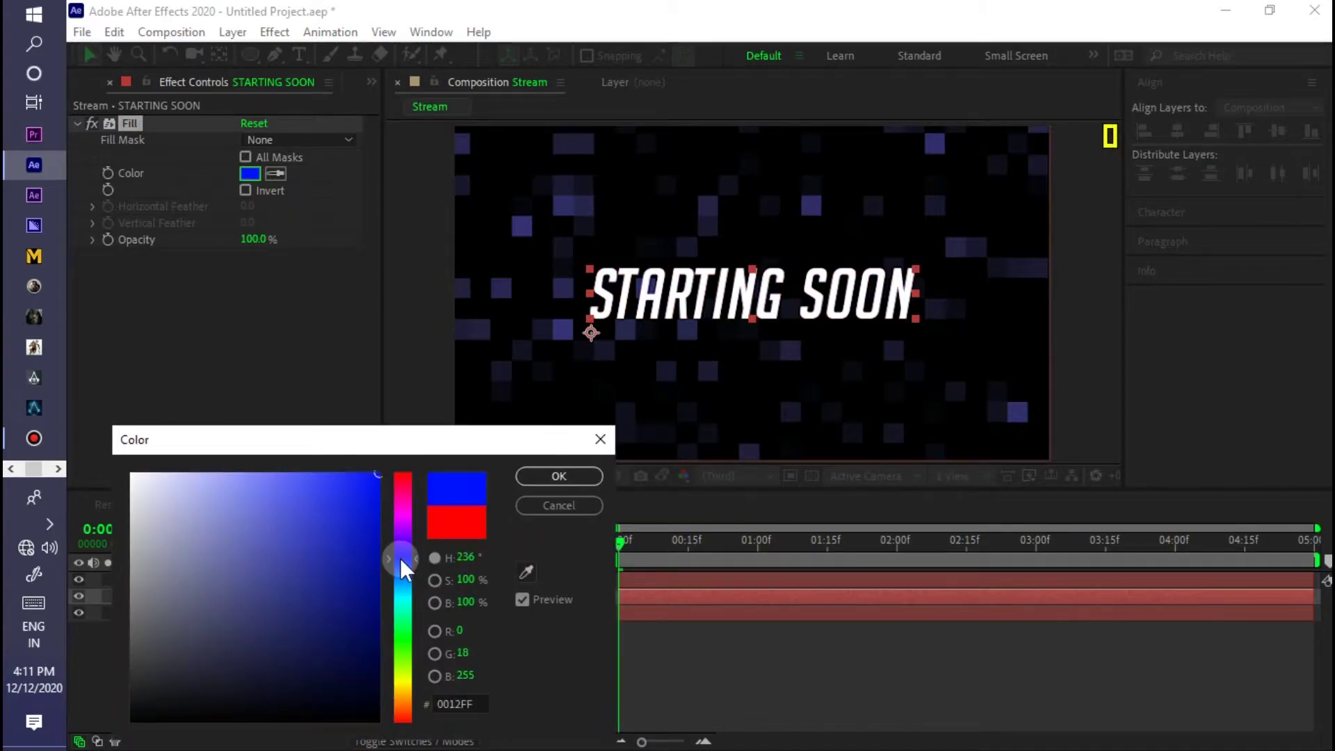
left_click_drag(370, 501, 344, 460)
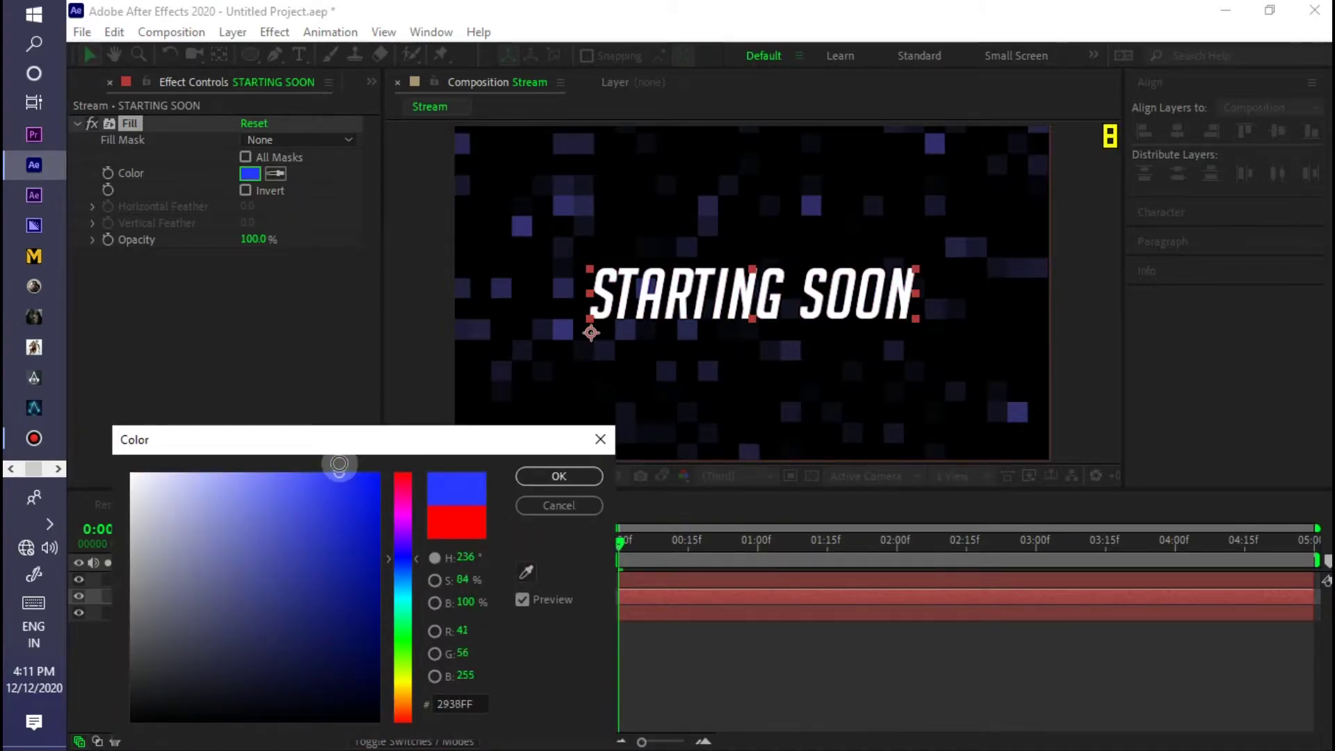
key("Return")
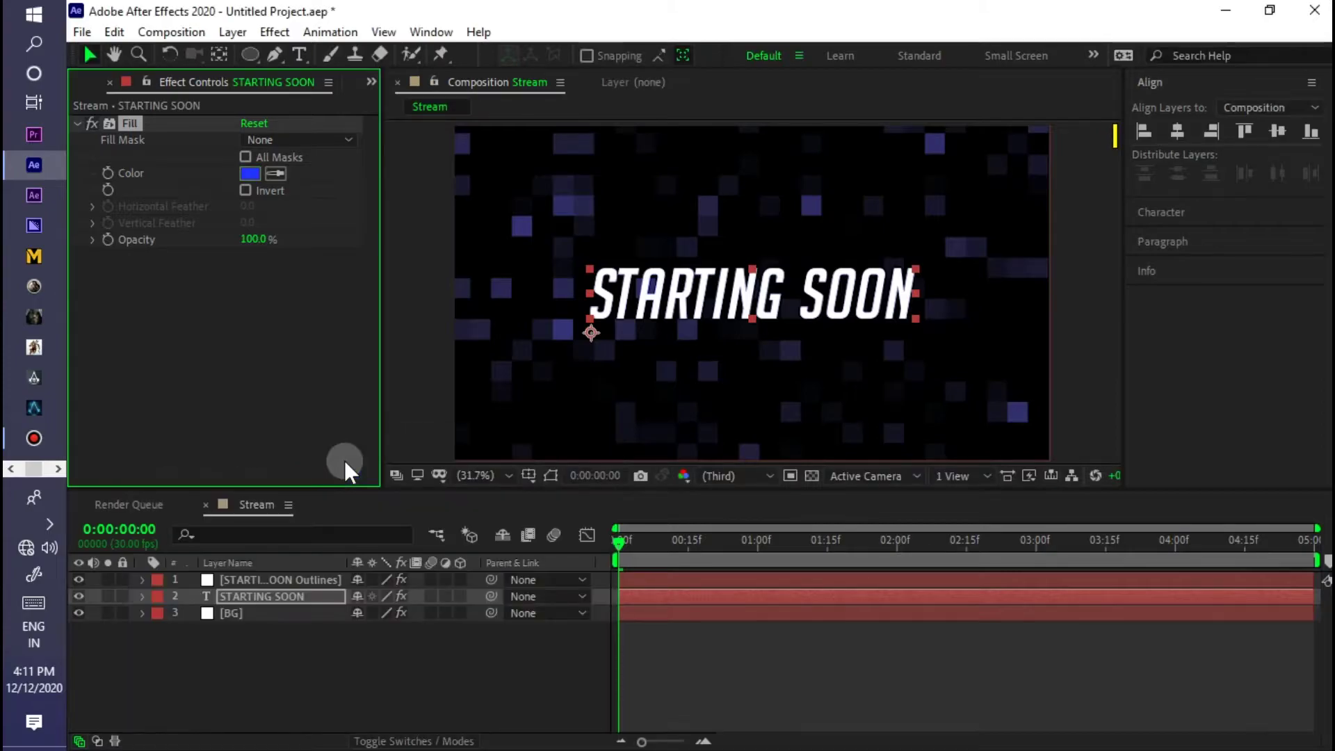
left_click(283, 591)
- Paint the outlines stroke On Transparent, sequentially across all masks, at 100% hardness
left_click(284, 582)
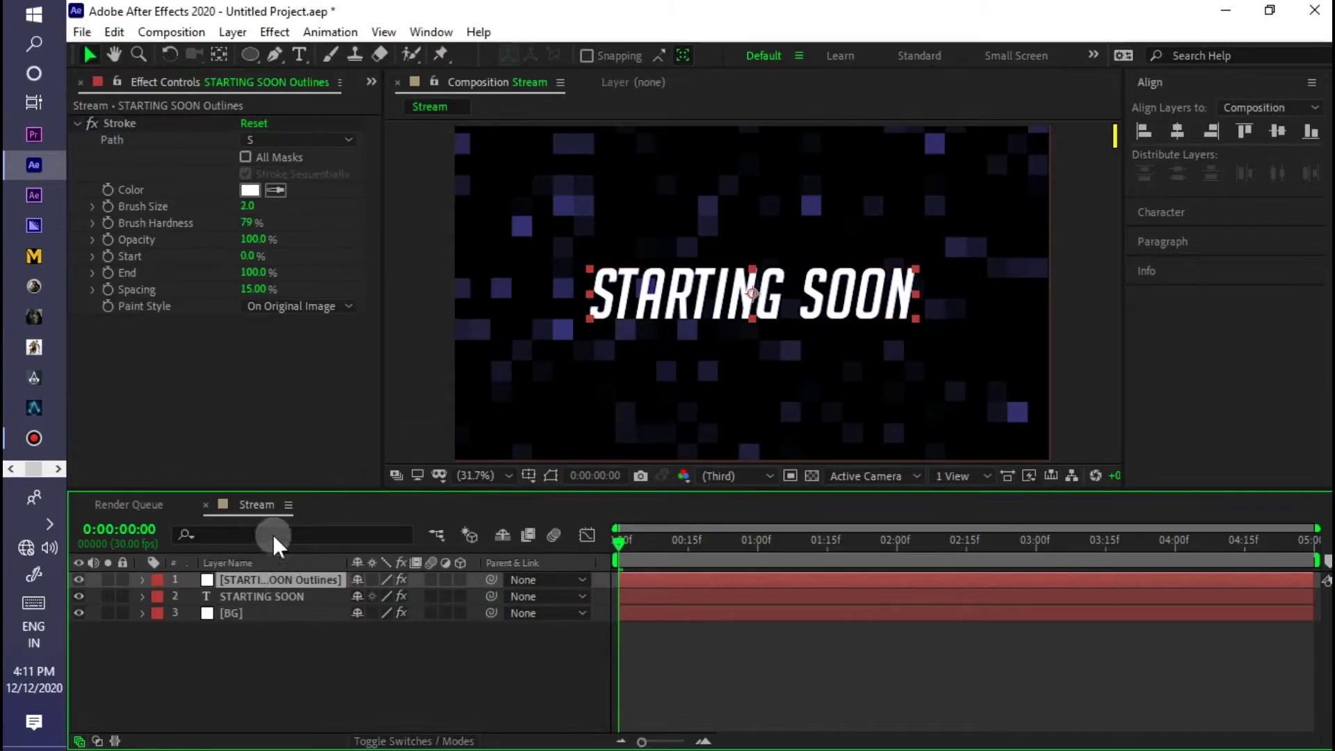
left_click(305, 309)
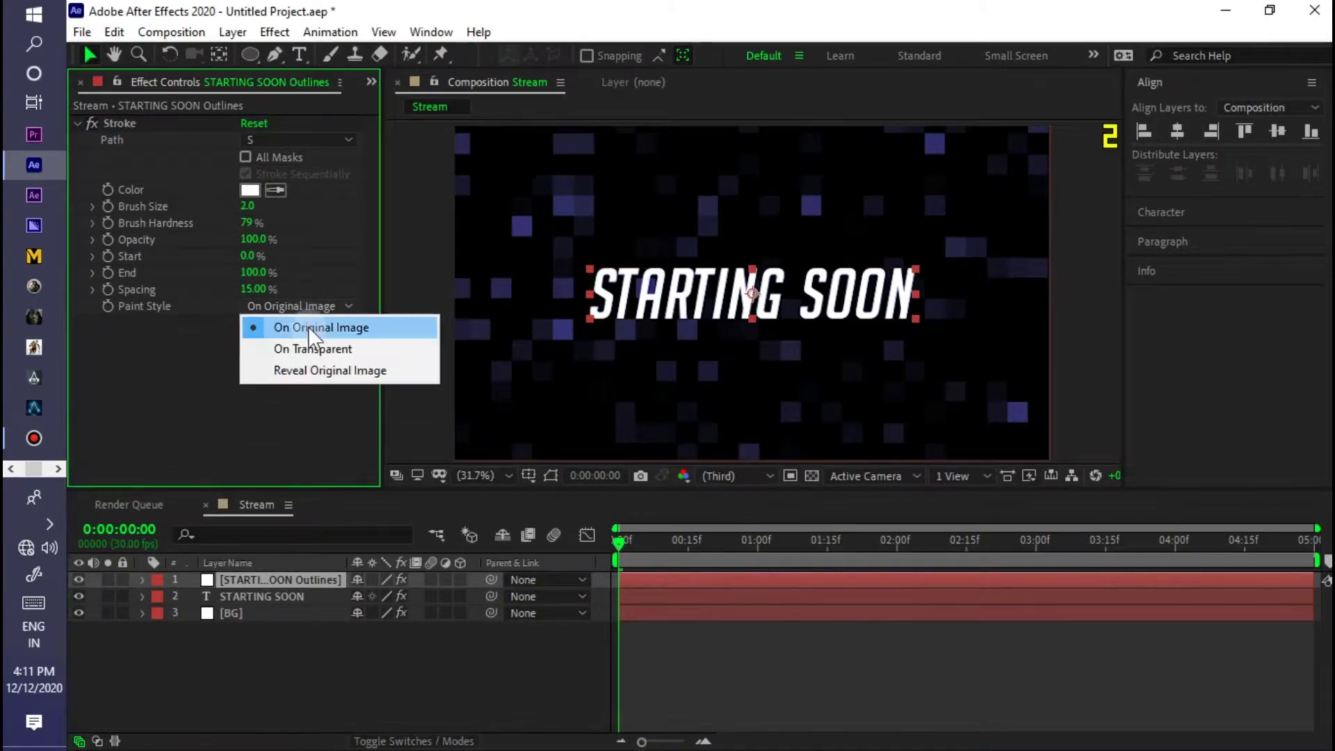
left_click(309, 348)
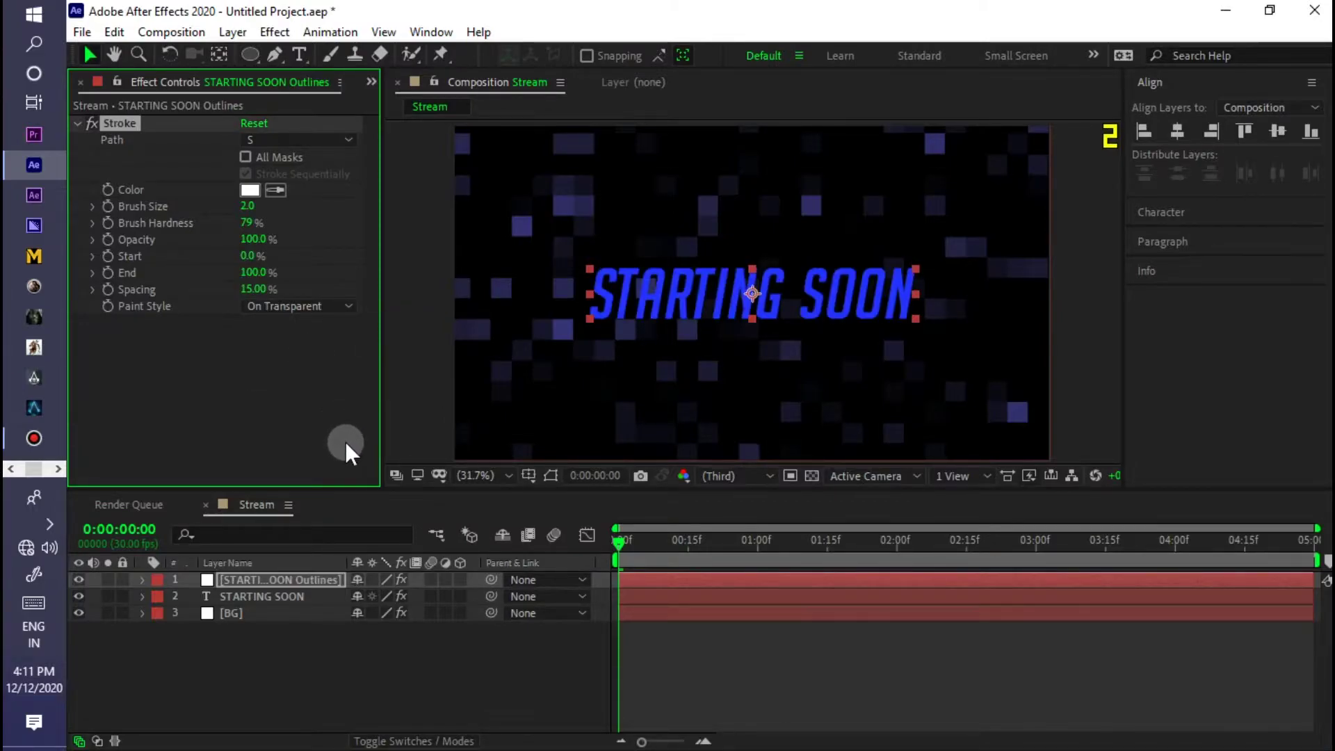
left_click(249, 205)
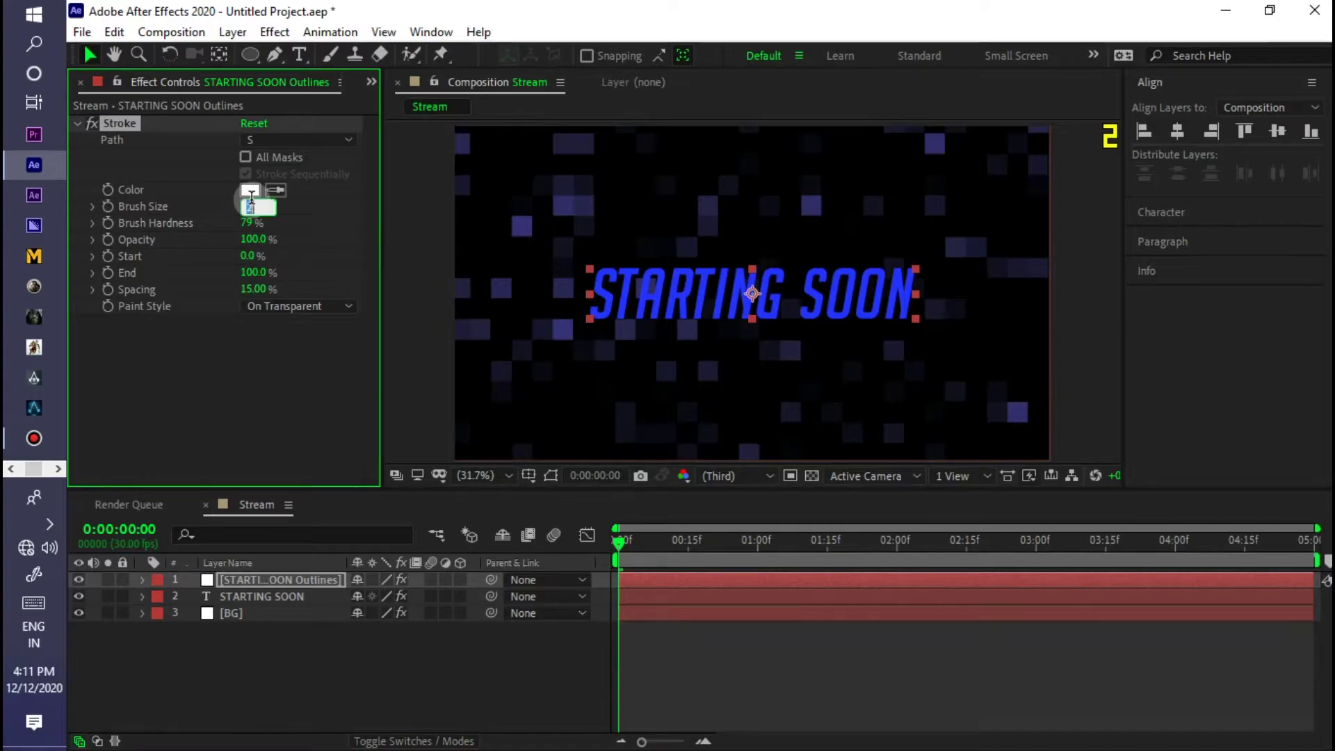
type("1.8")
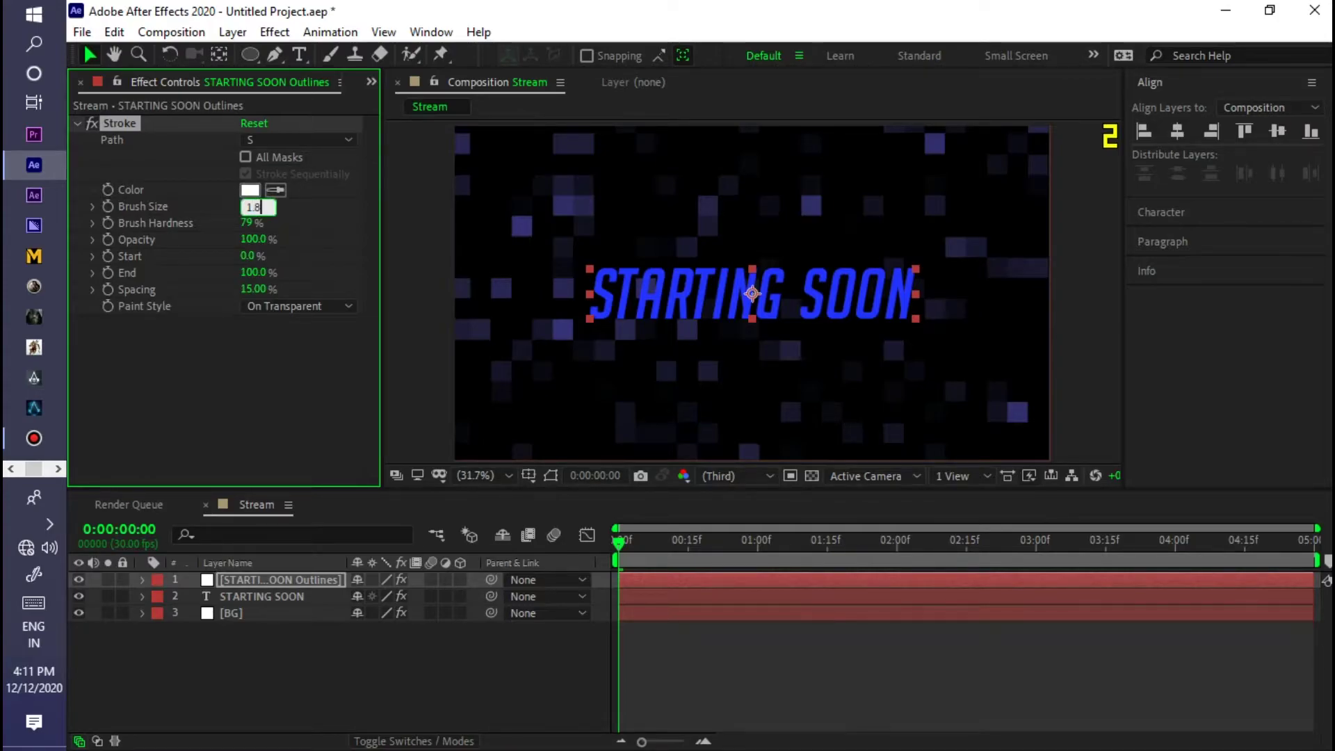
left_click(251, 203)
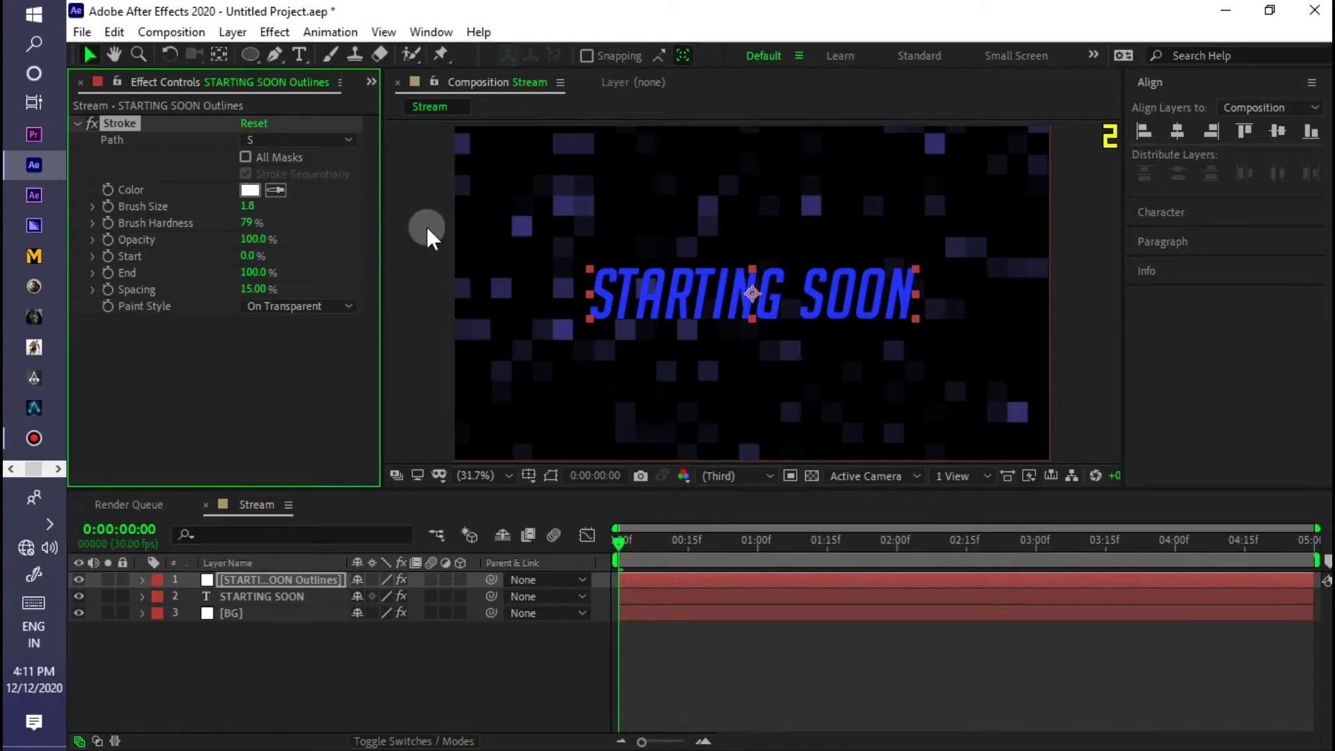
scroll(427, 227, "up", 3)
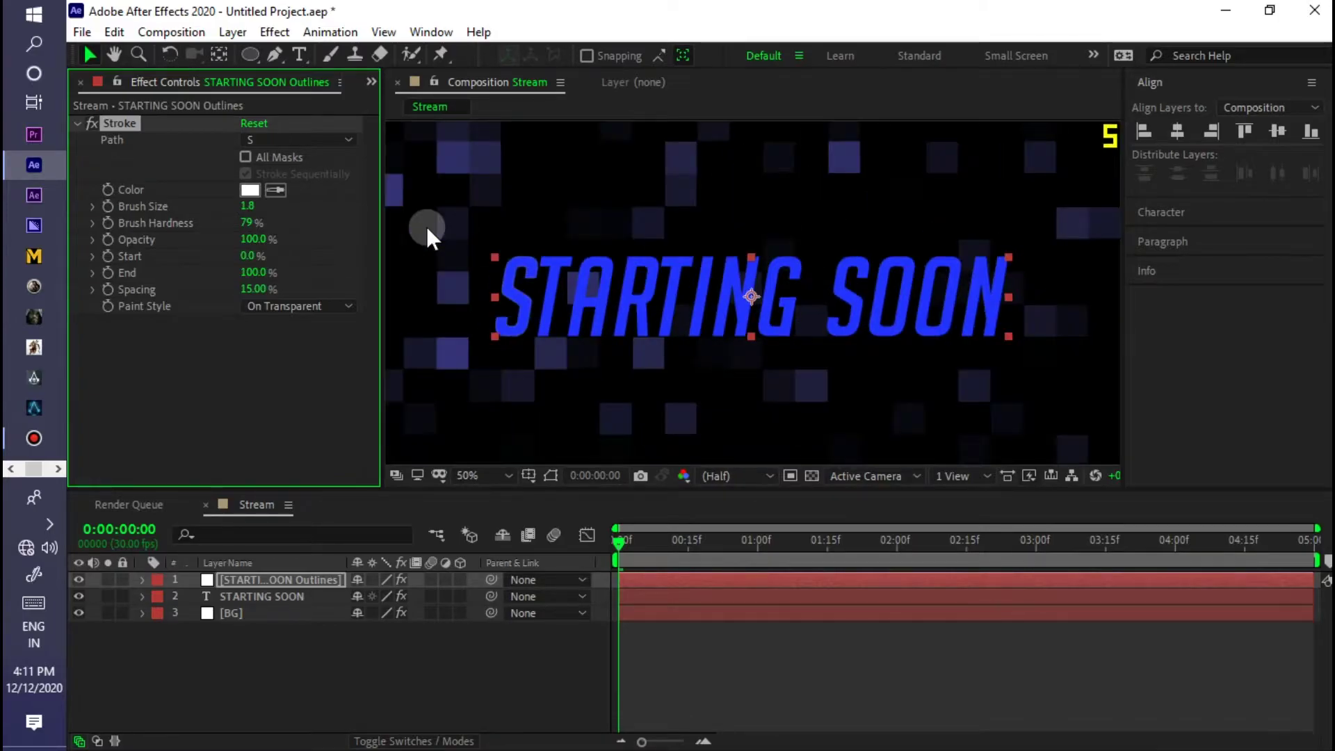
left_click(245, 157)
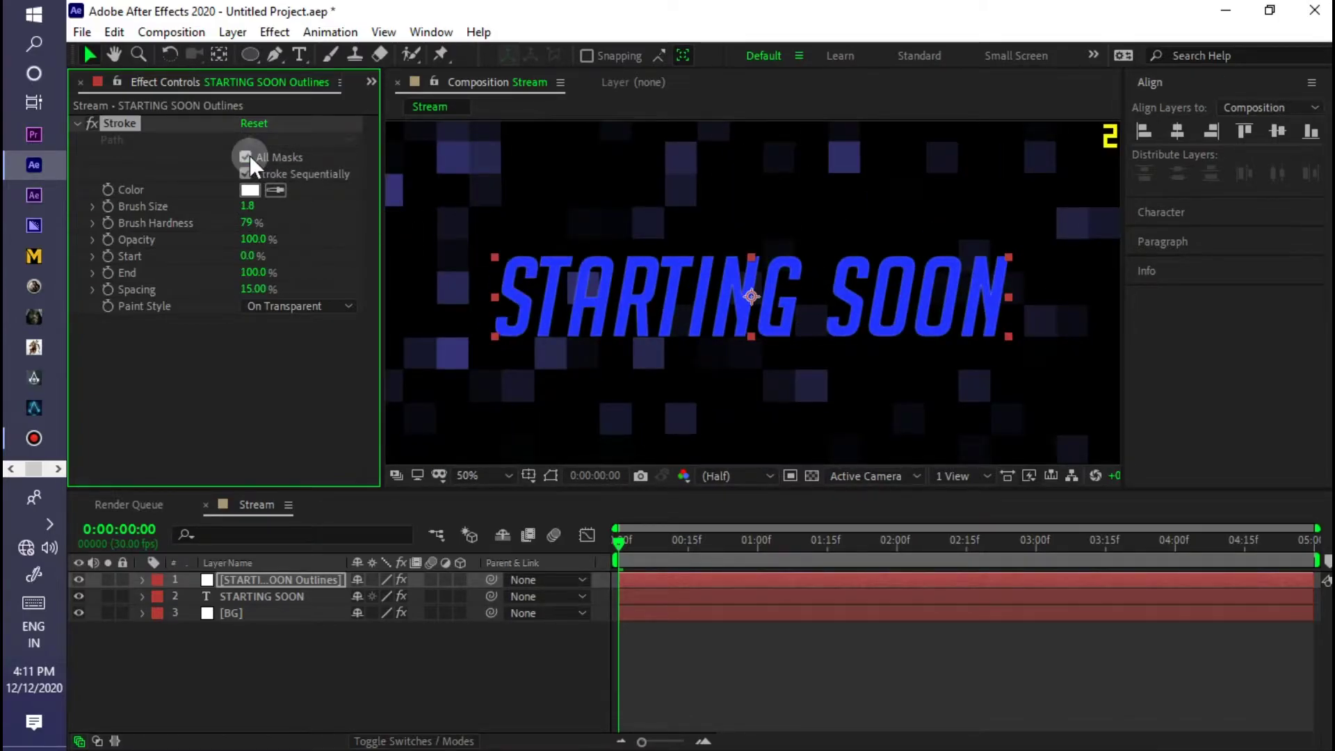
left_click(247, 222)
type("100")
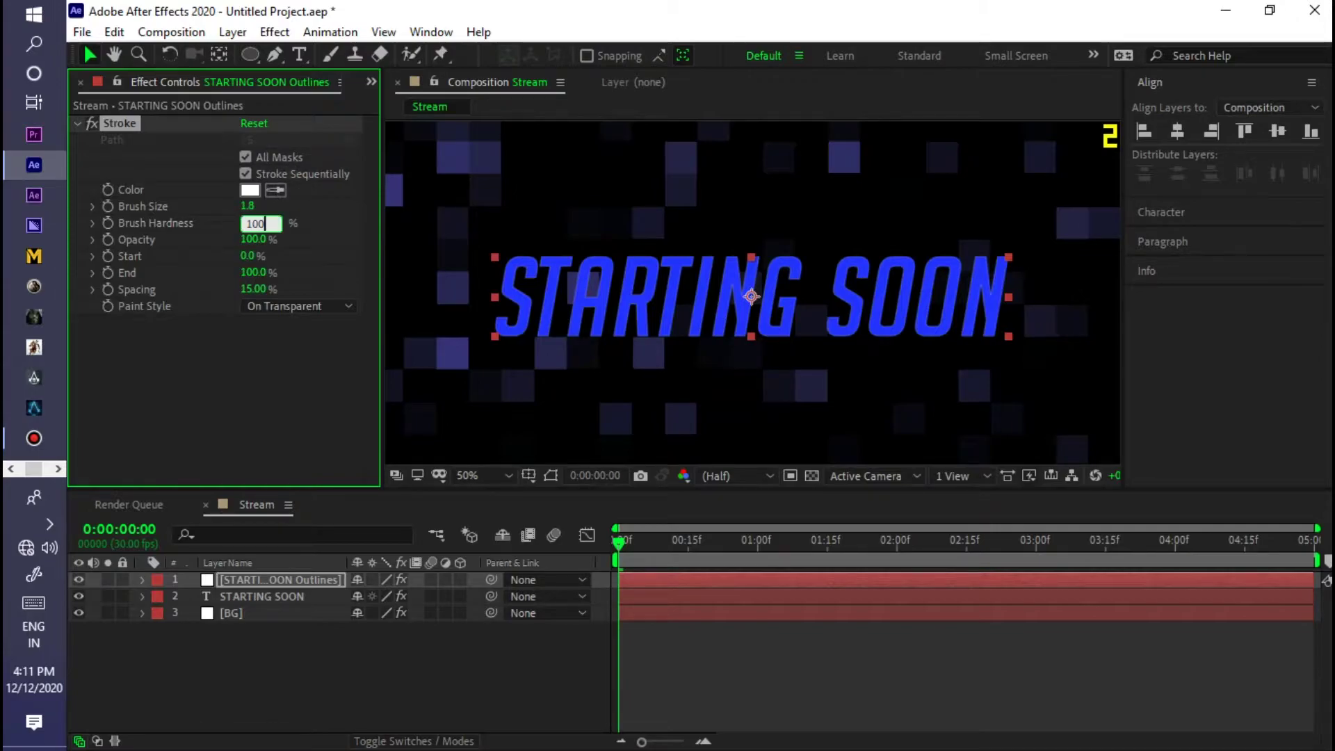
key("Return")
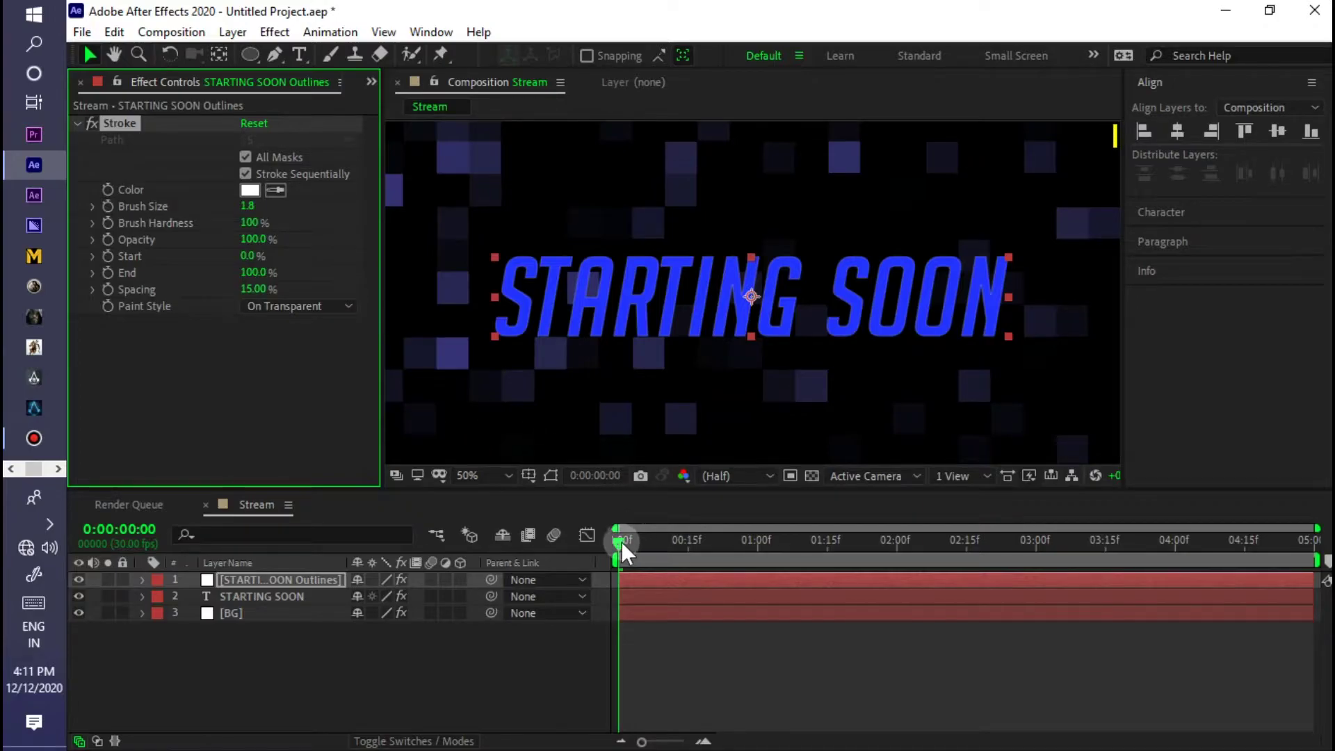
- Set the stroke Brush Size to 2.4 and keyframe End at 100% at one second
left_click_drag(619, 541, 760, 553)
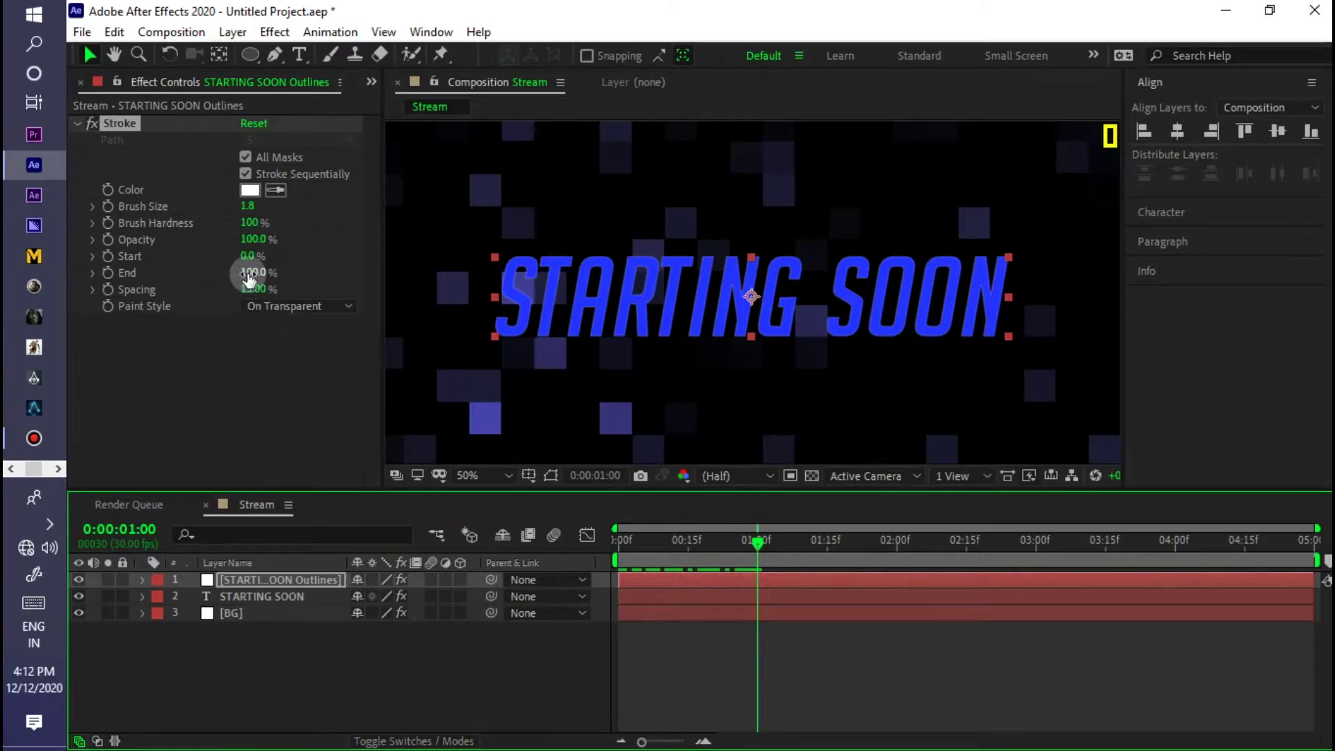
mouse_move(252, 271)
left_mouse_down()
mouse_move(214, 275)
mouse_move(275, 272)
left_mouse_up()
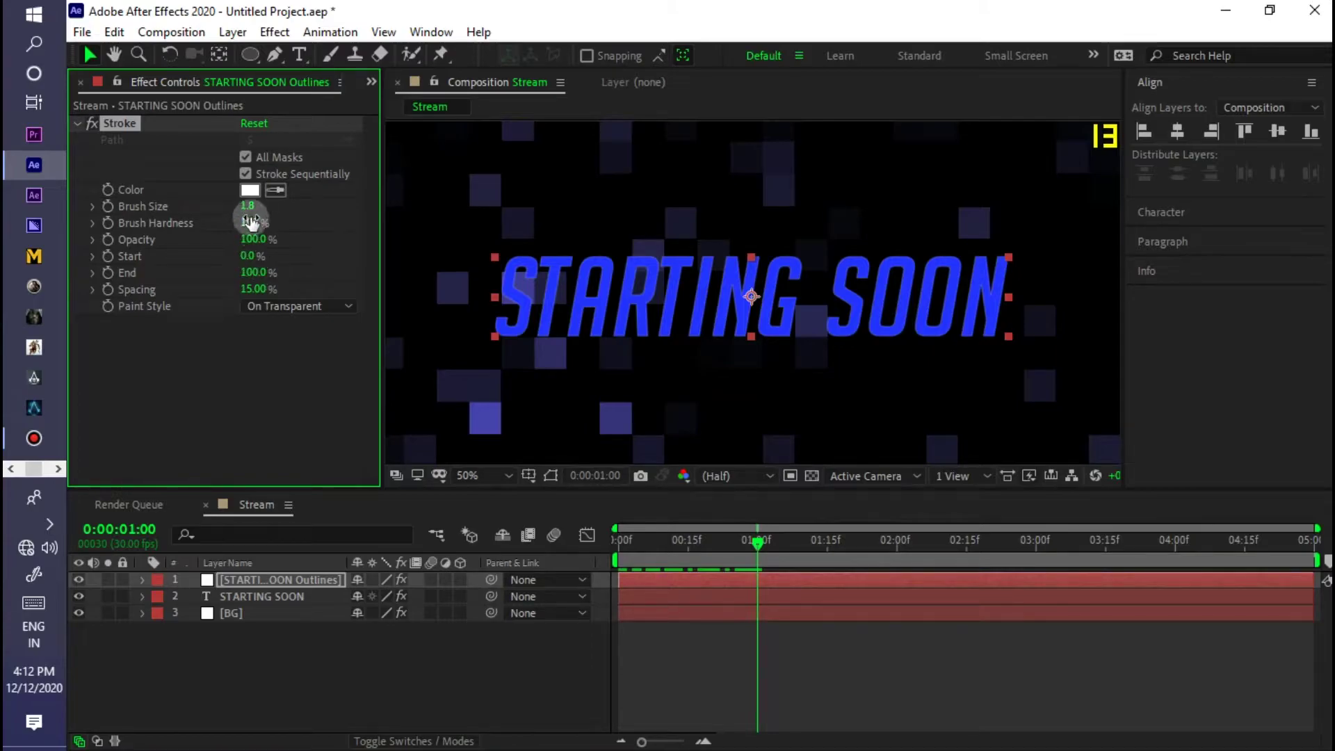
mouse_move(247, 206)
left_mouse_down()
mouse_move(283, 207)
mouse_move(260, 211)
left_mouse_up()
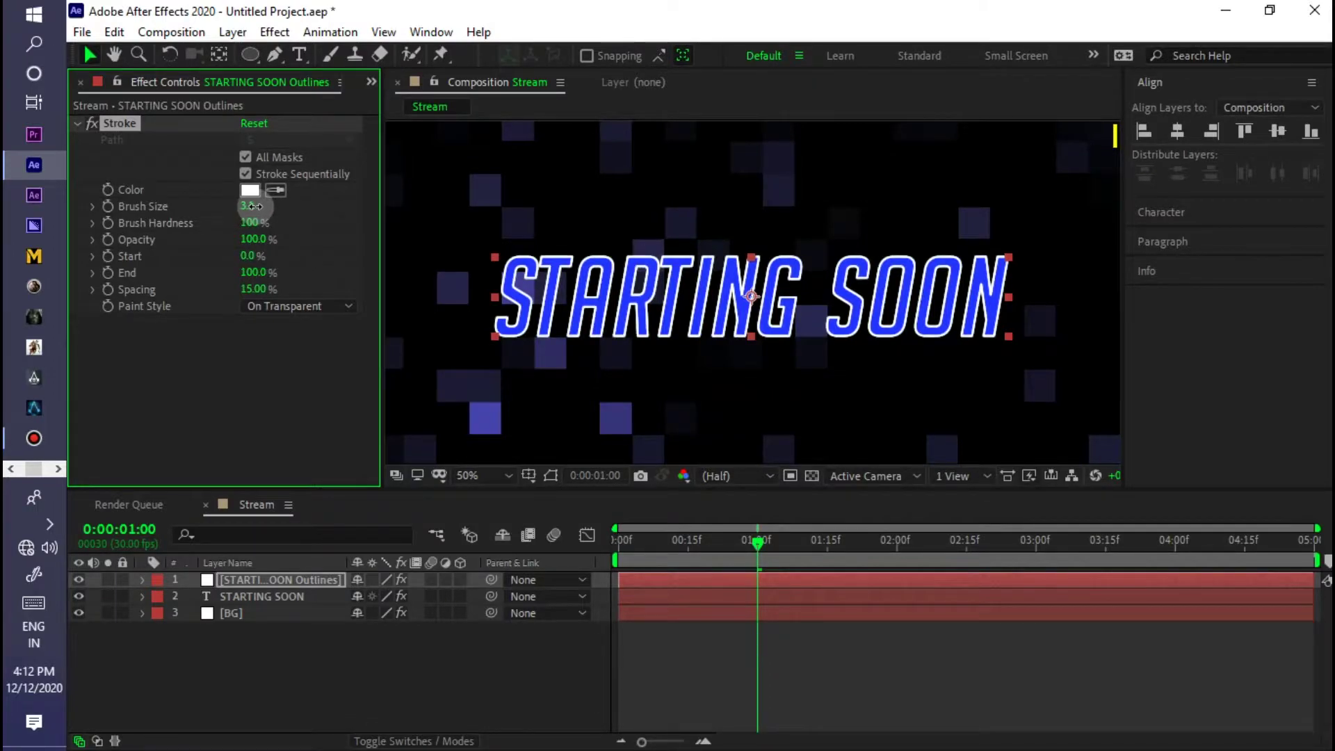
left_click_drag(252, 207, 255, 207)
key("slash")
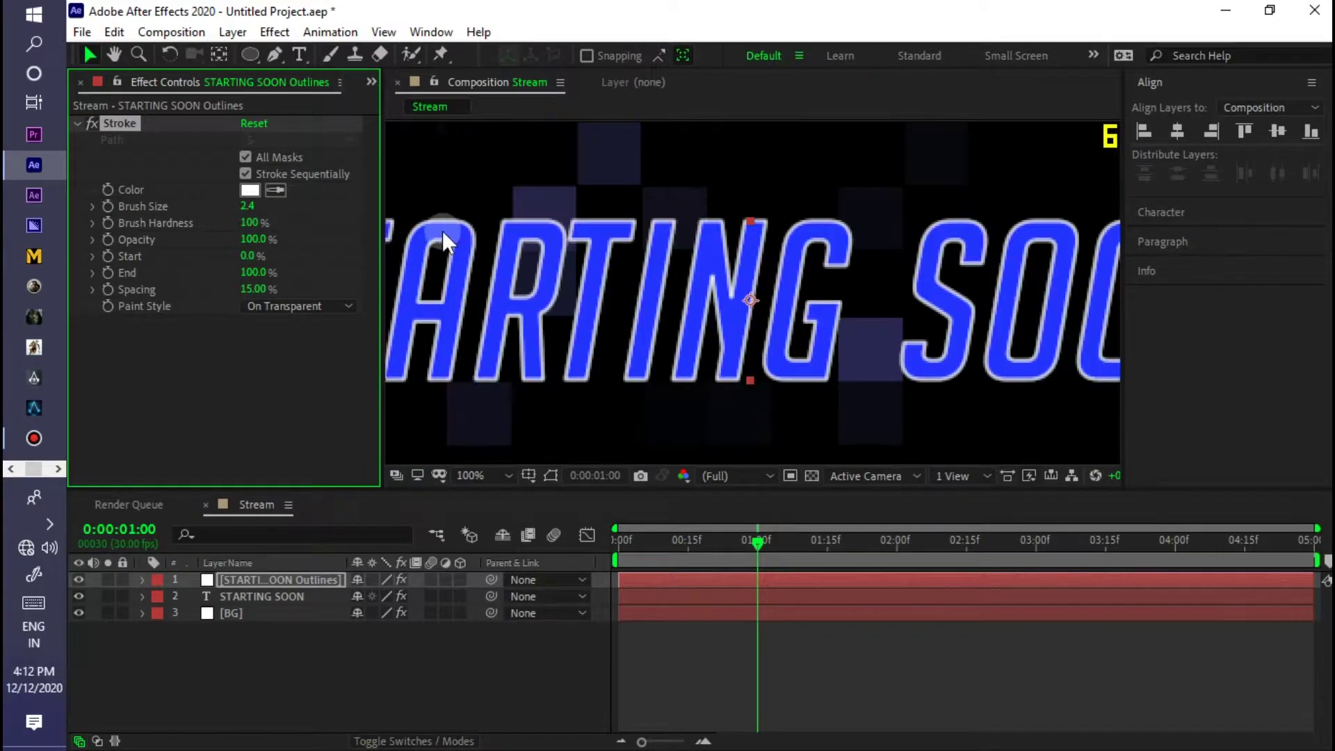
key("comma")
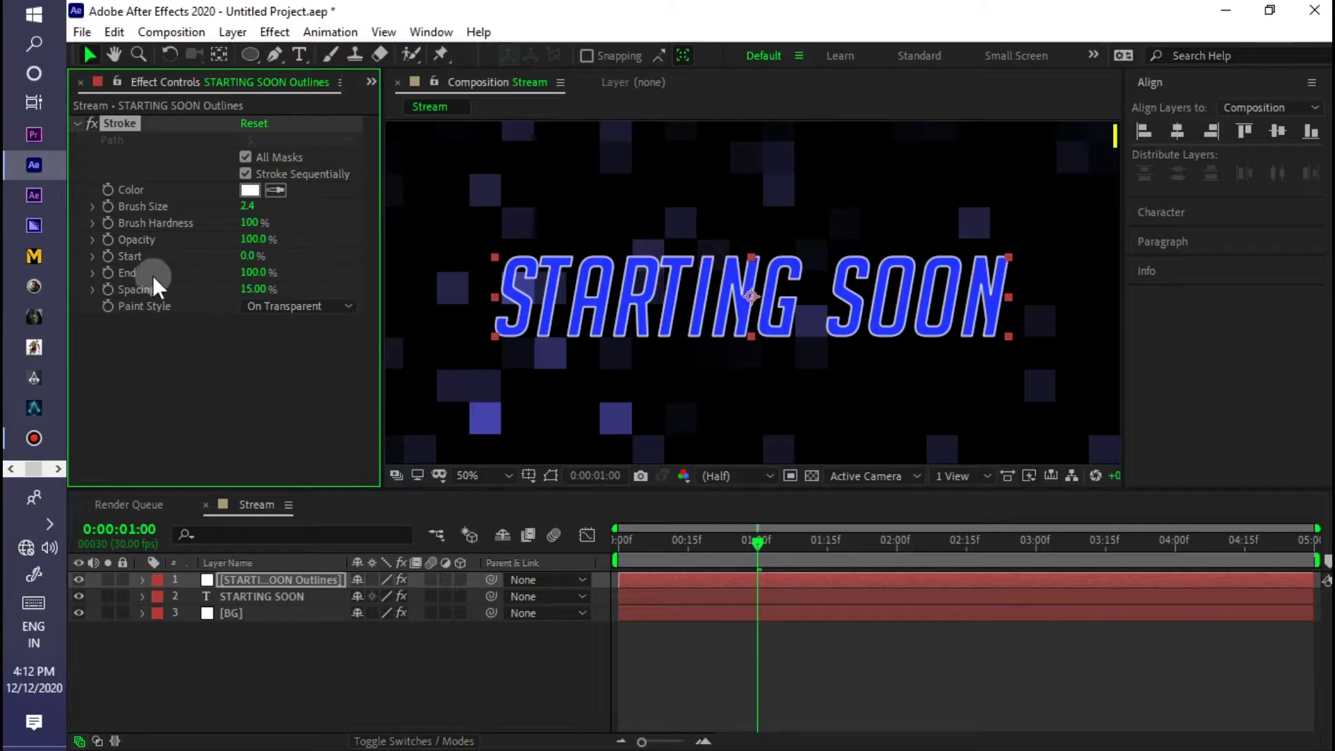
left_click(109, 273)
- Keyframe stroke End at 0% on the first frame and Easy Ease both End keyframes
left_click_drag(761, 539, 608, 541)
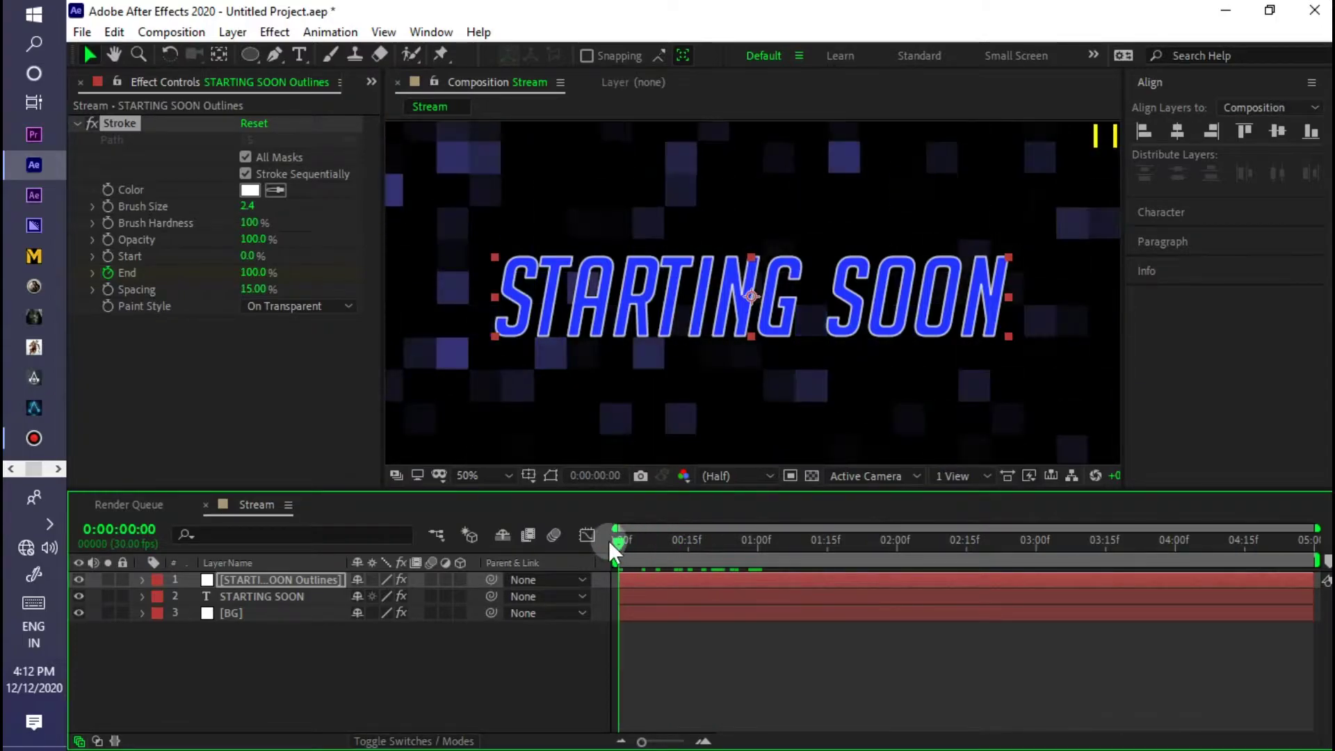
left_click(253, 271)
type("0")
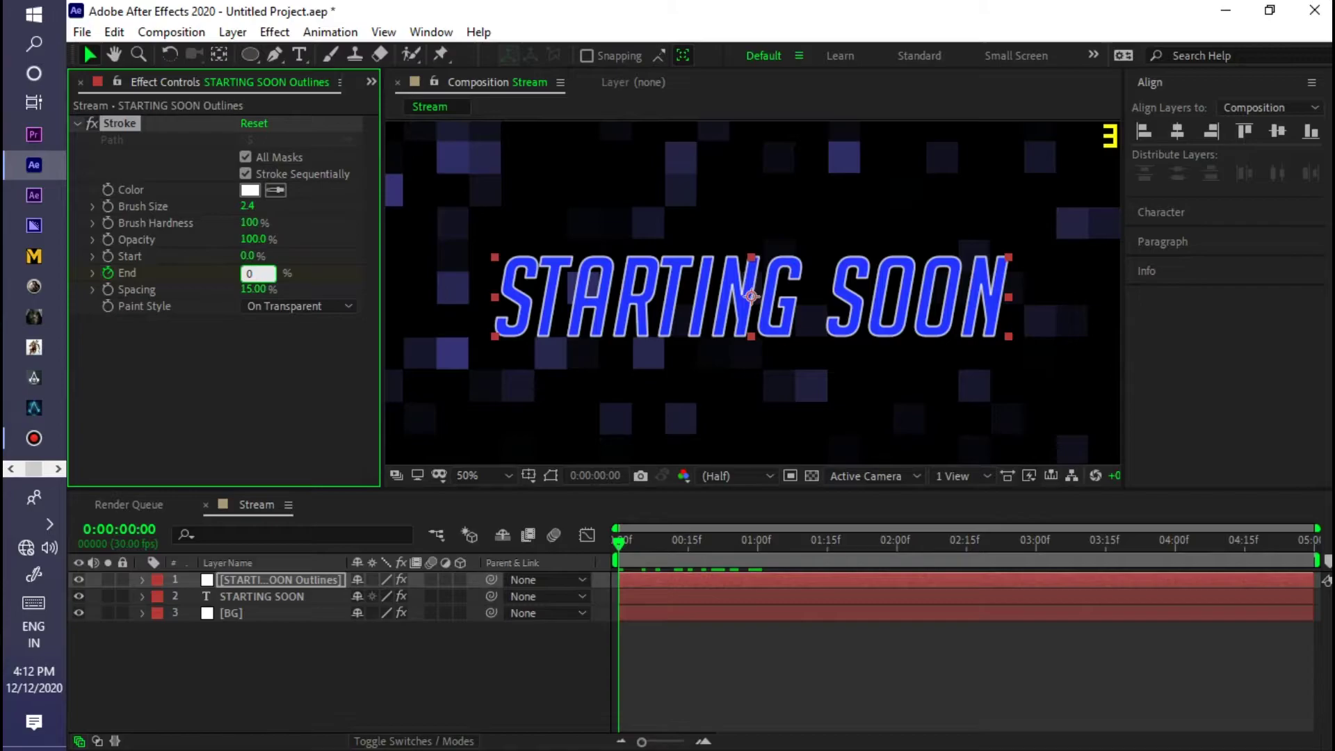
left_click(258, 266)
key("u")
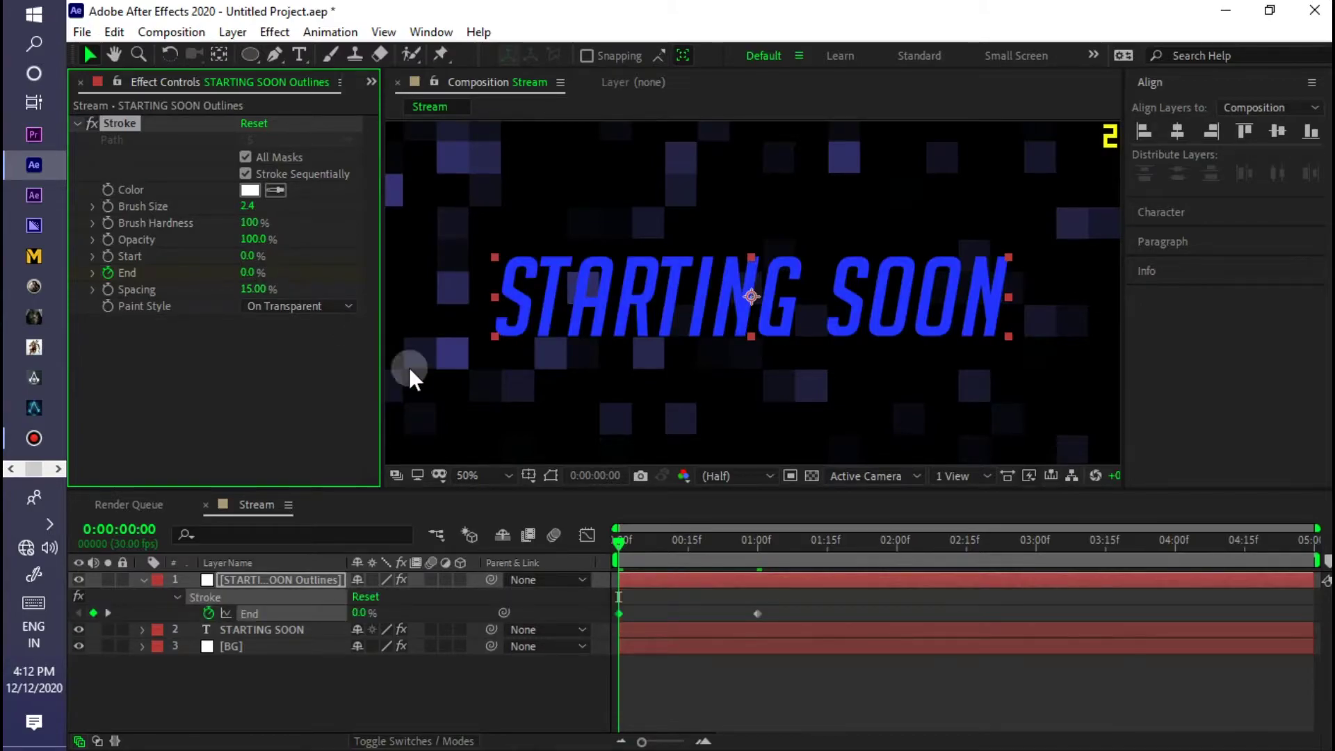
left_click_drag(770, 611, 604, 613)
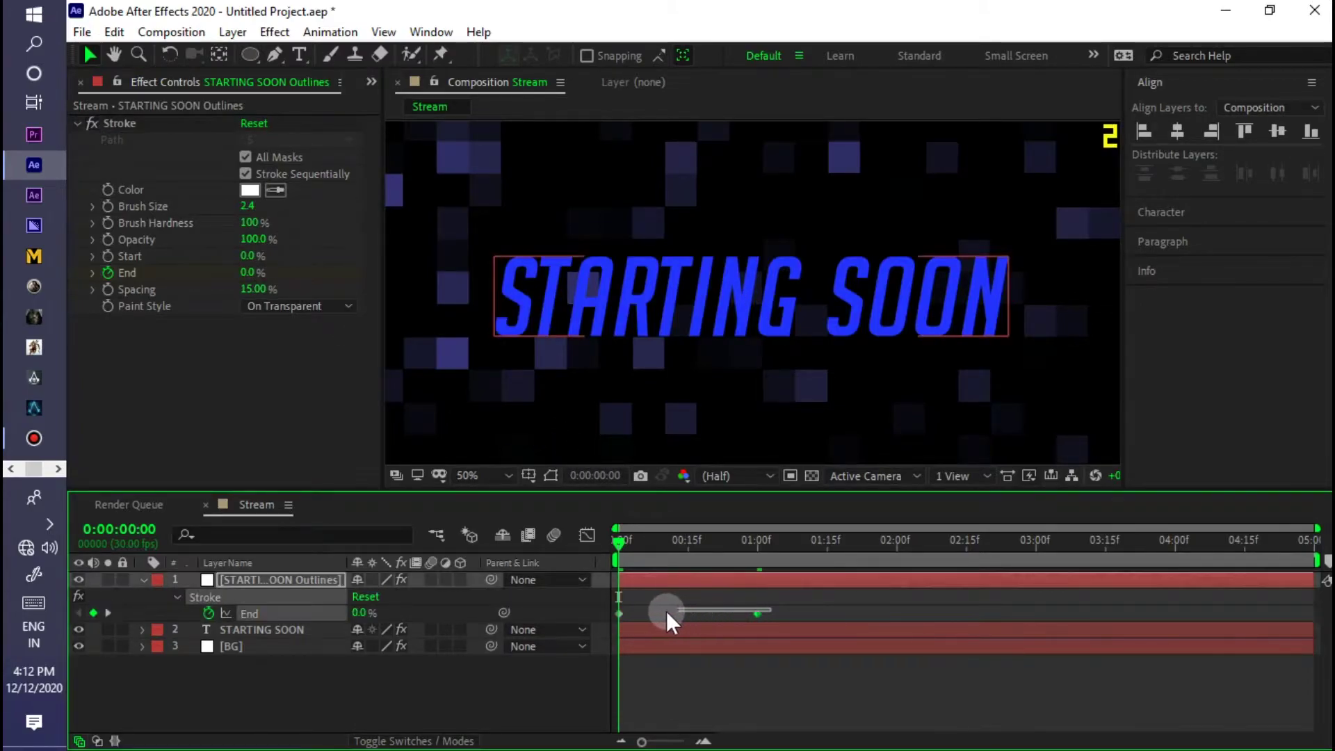
key("F9")
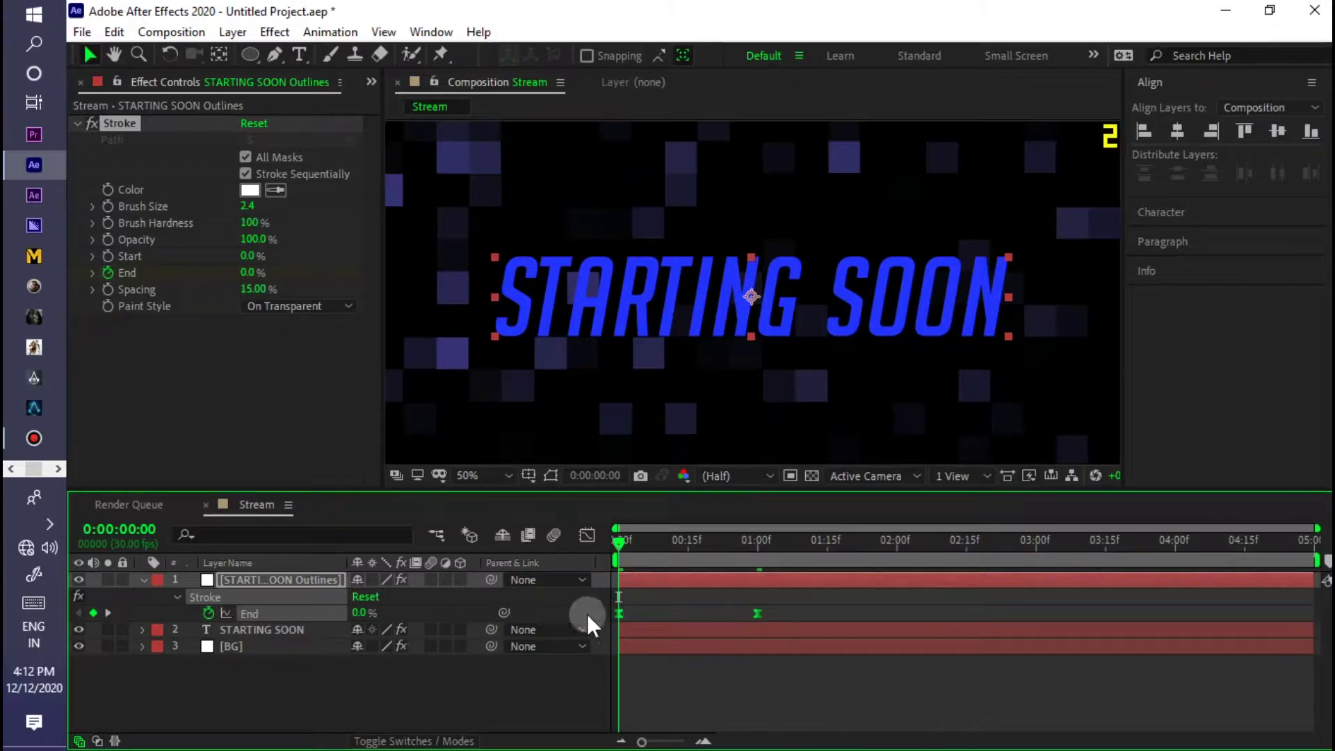
- Keyframe STARTING SOON opacity from 0% at start to 100% at one second, eased
left_click(281, 624)
key("t")
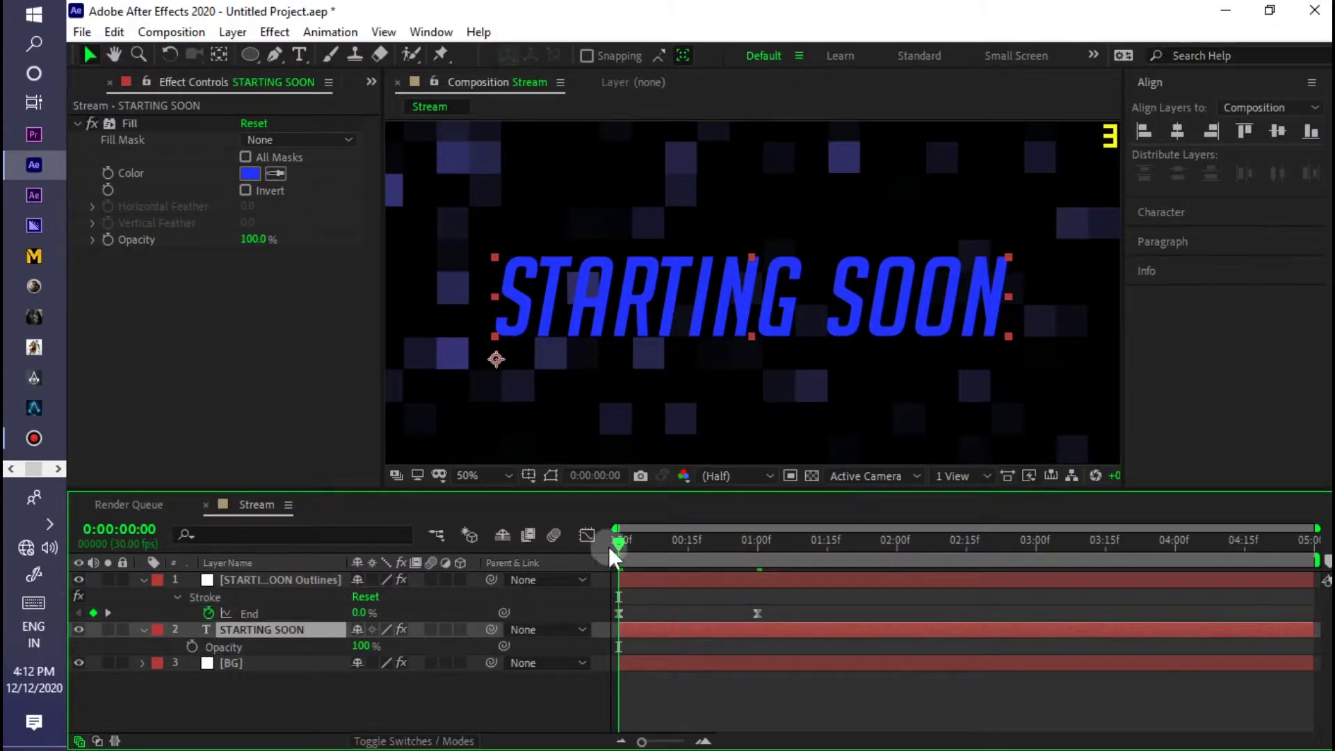
left_click_drag(610, 547, 757, 559)
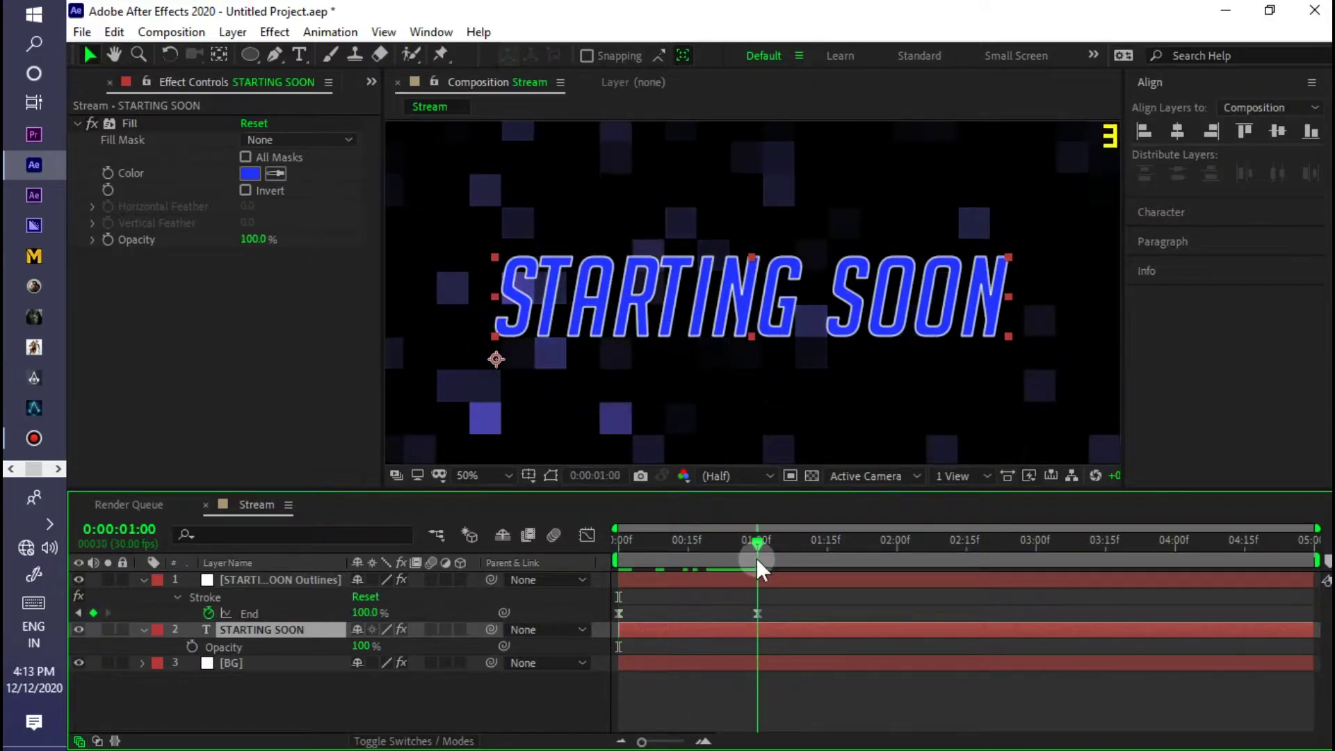
left_click(318, 632)
left_click(192, 647)
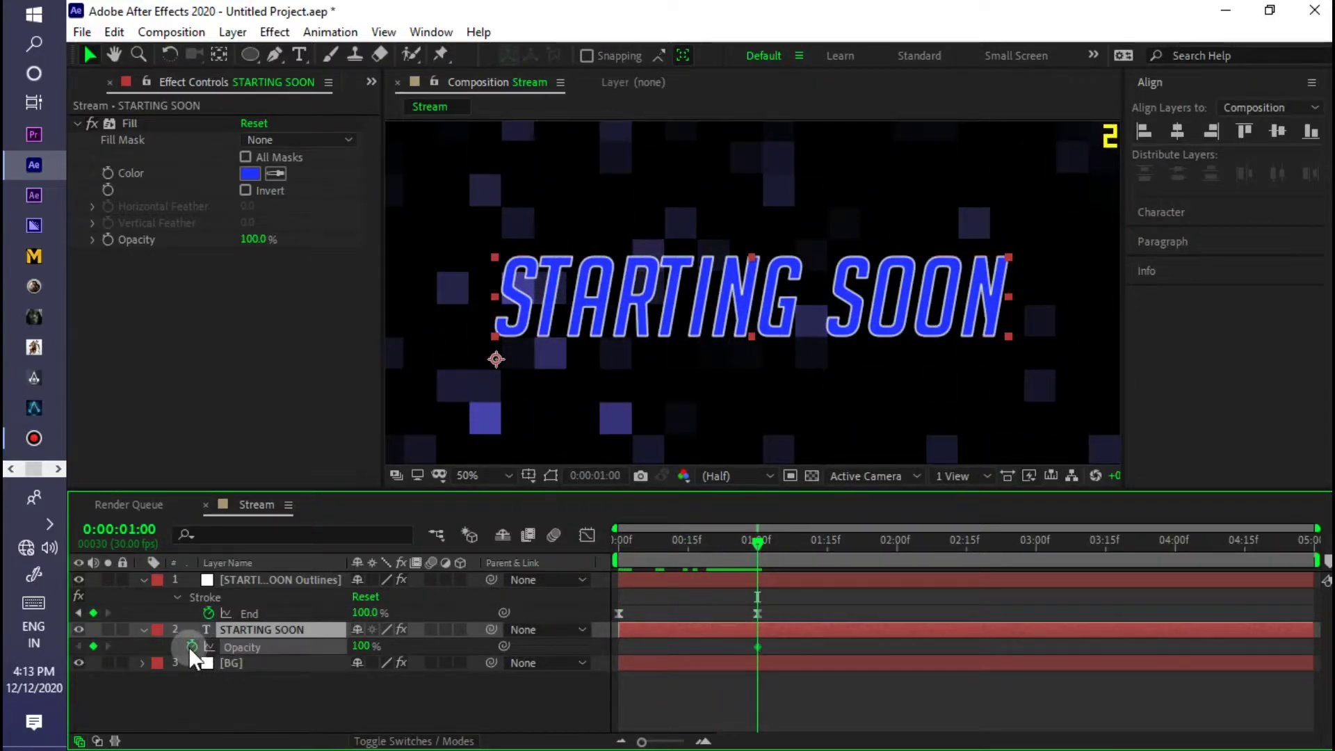
left_click_drag(758, 540, 615, 567)
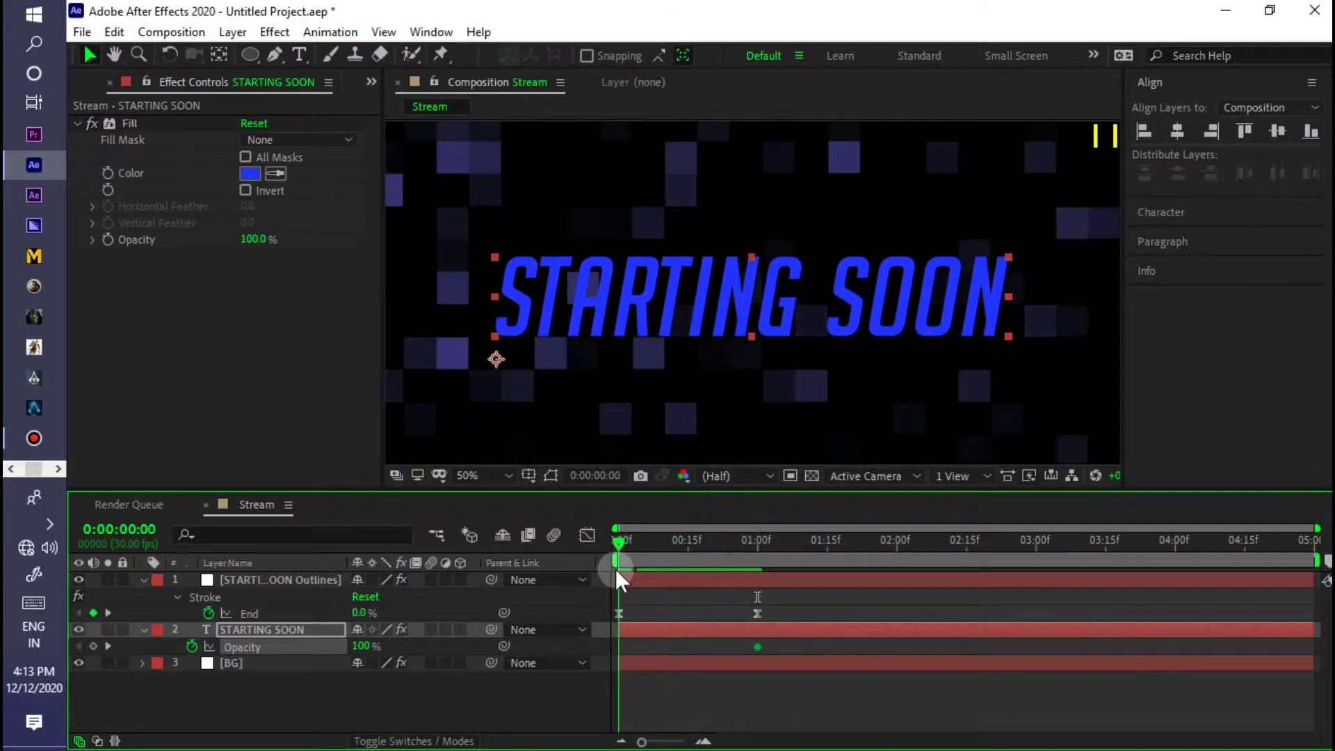
left_click(363, 647)
type("0")
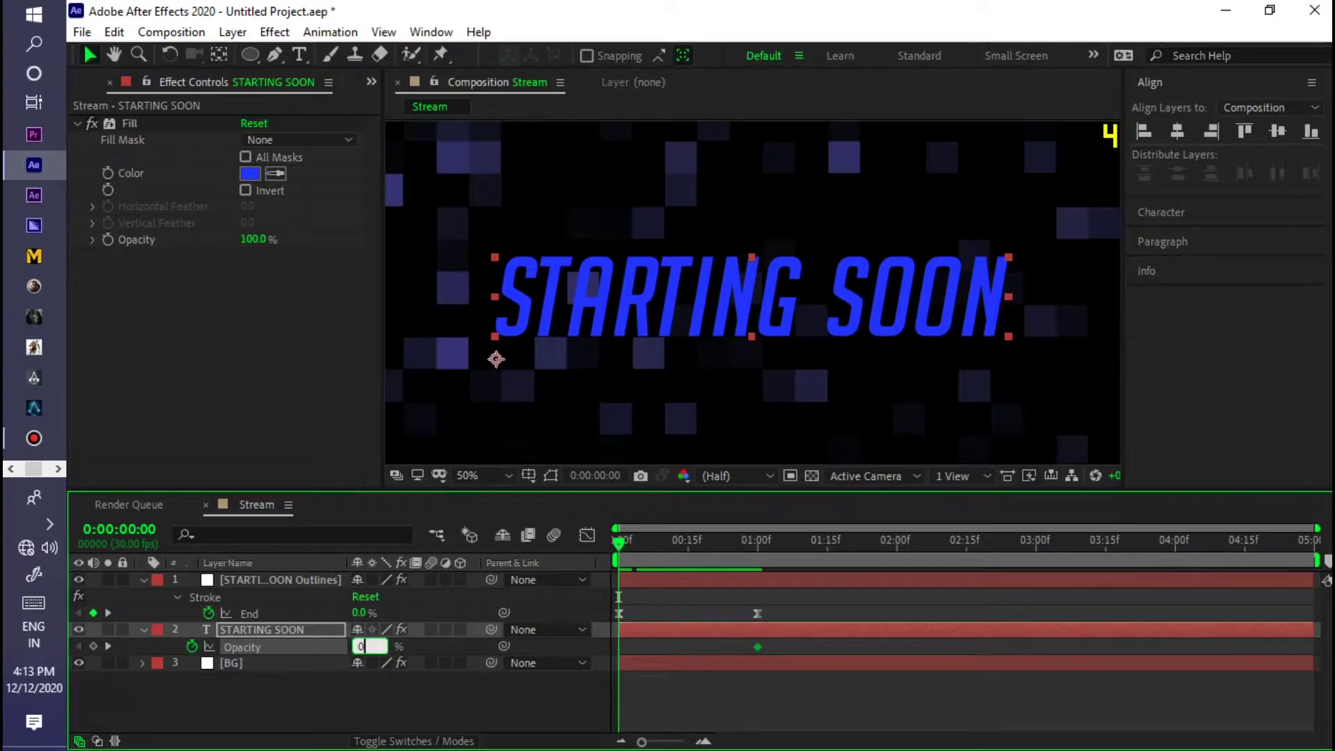
key("Return")
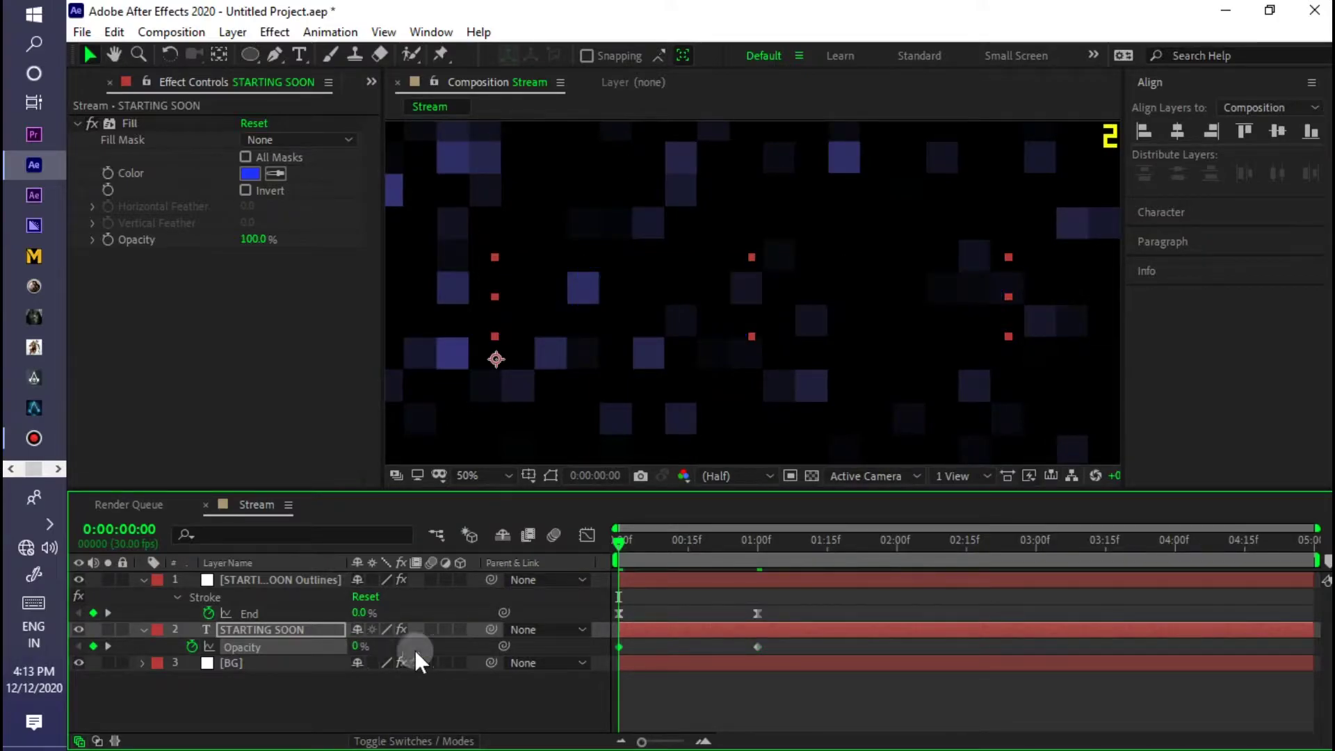
left_click_drag(774, 643, 615, 656)
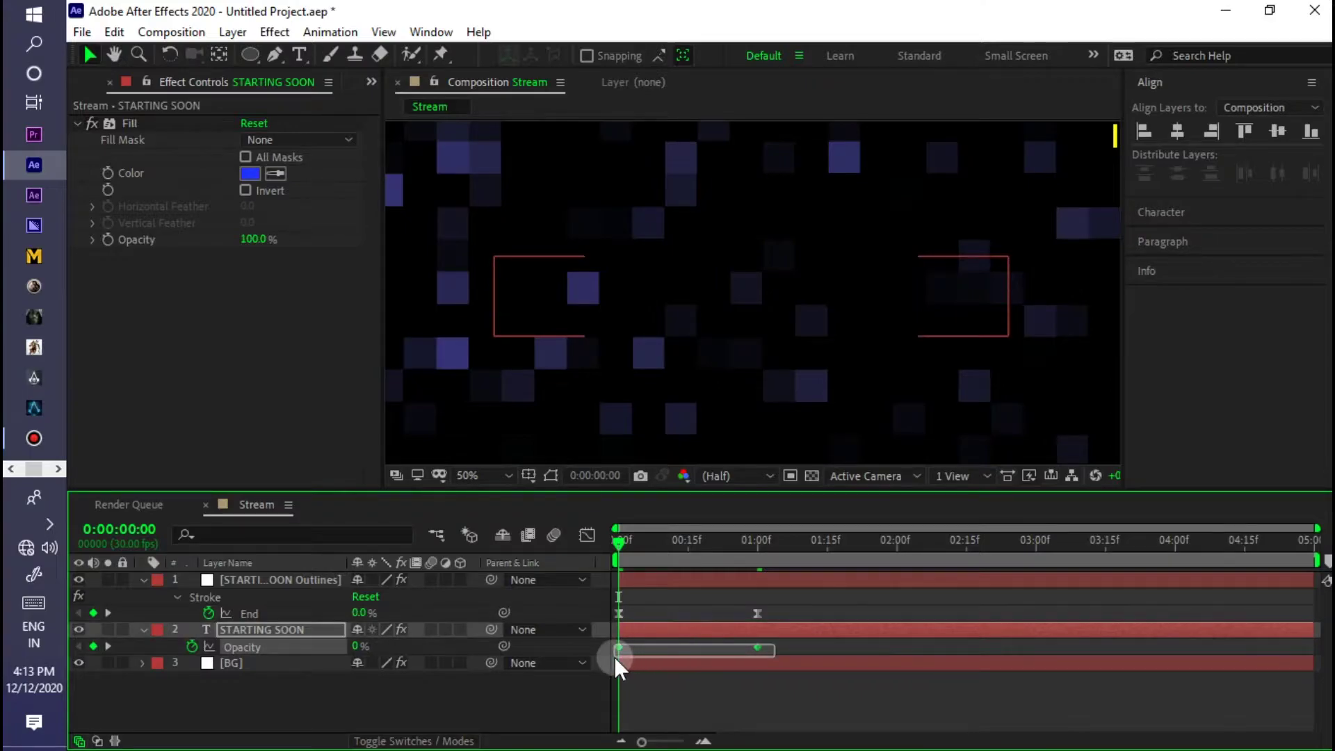
key("F9")
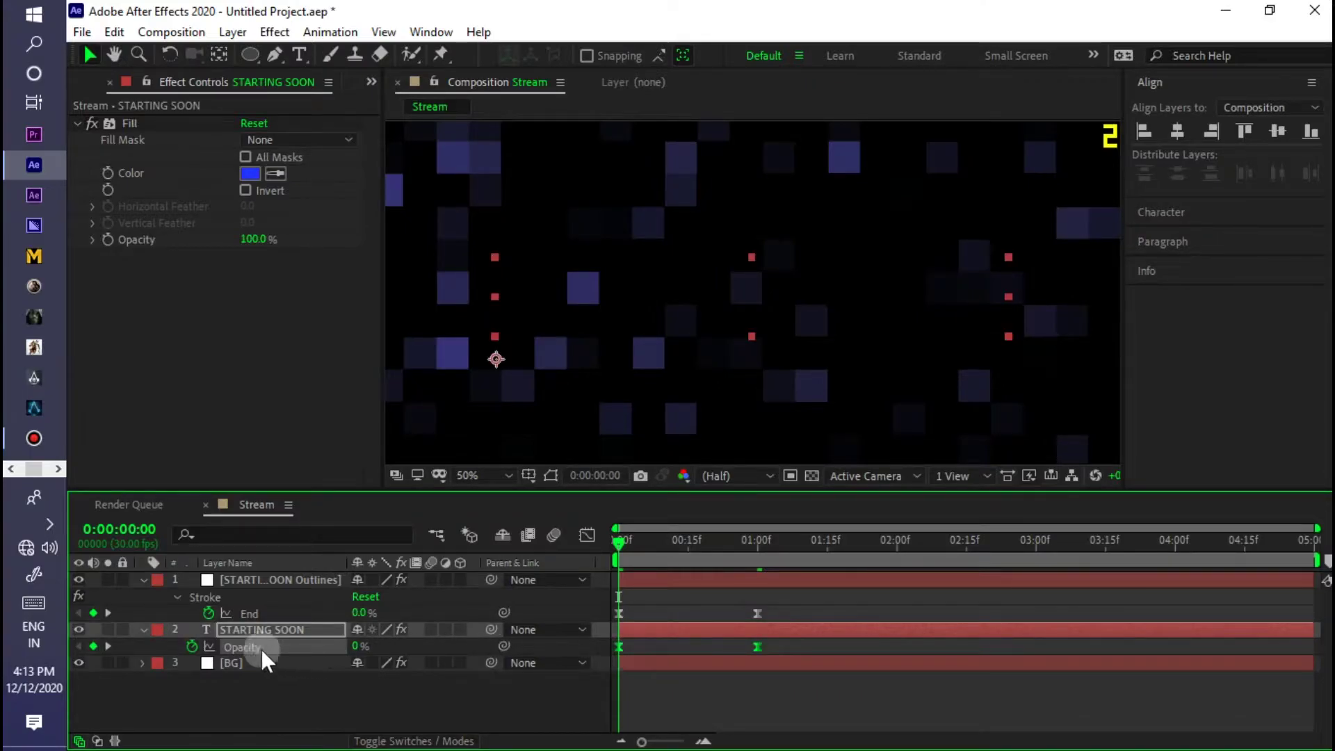
- Add a loopOut("pingpong") expression to the stroke End property
left_click(206, 614, "alt")
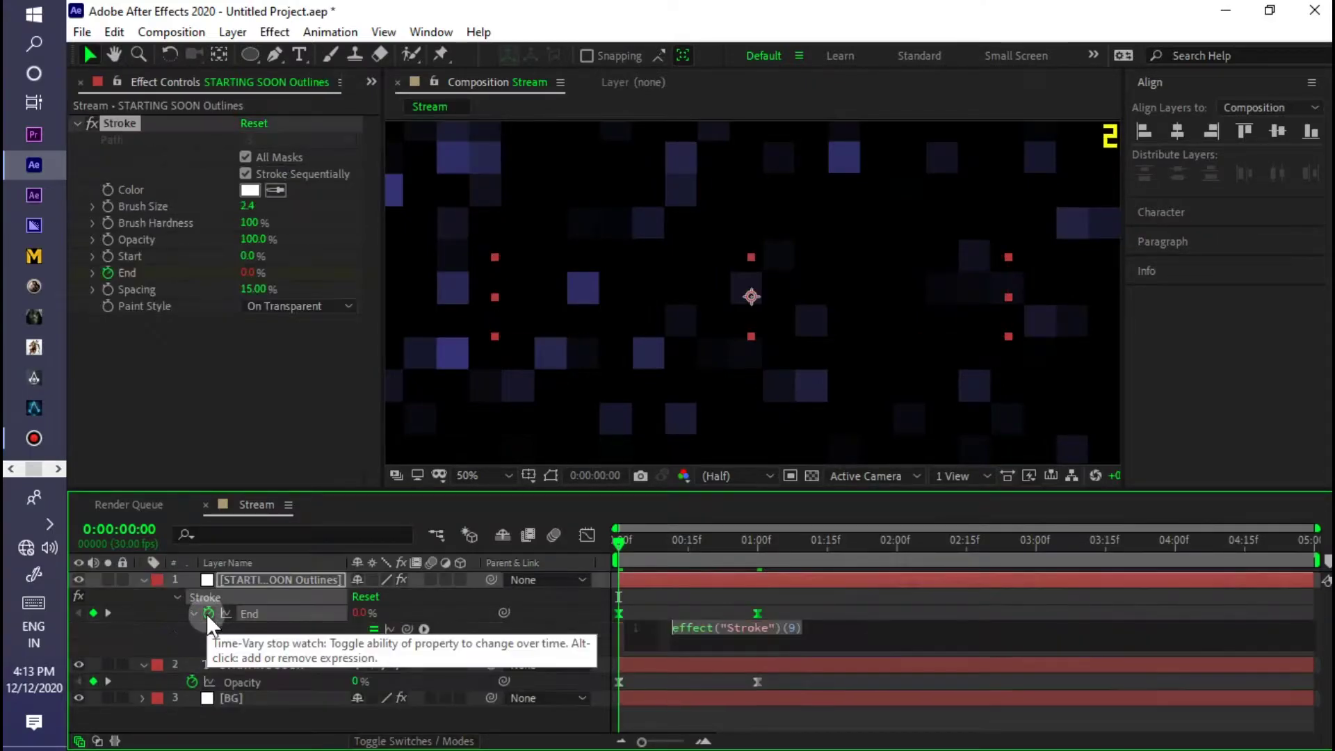
type("loop")
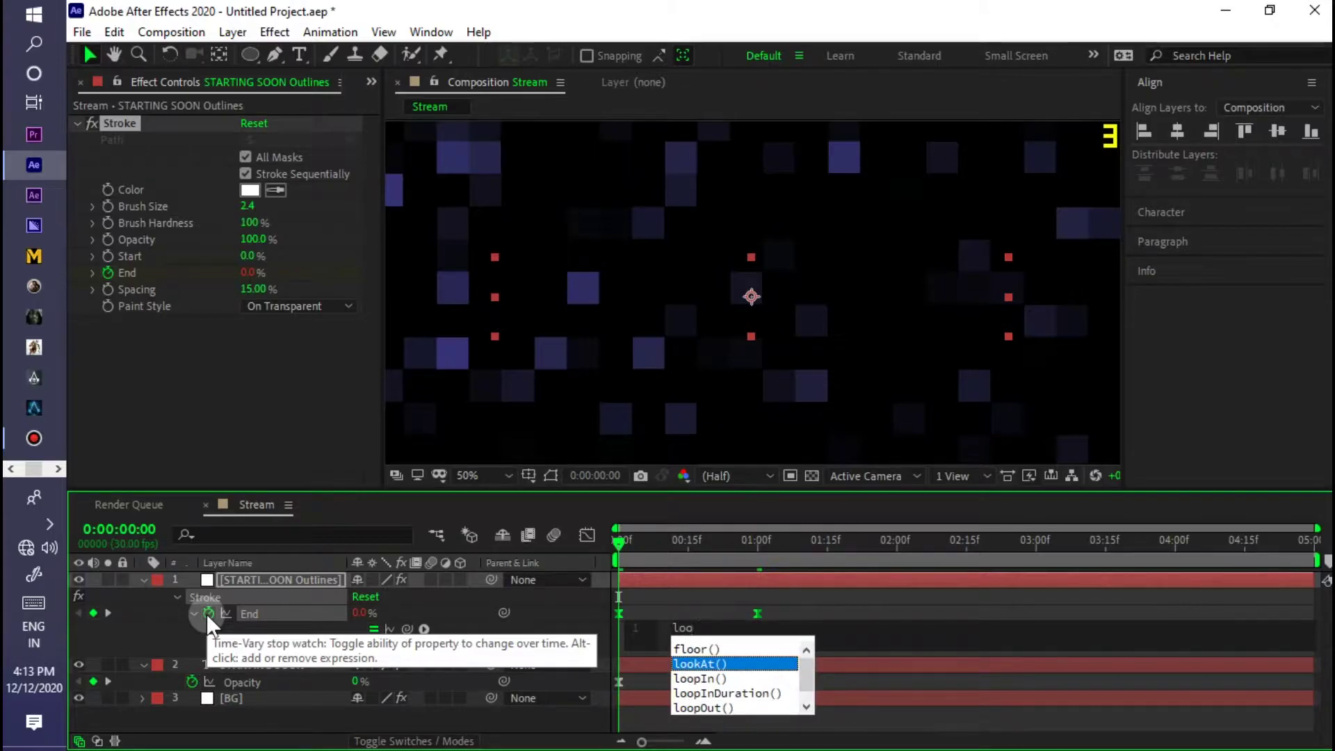
type("Out")
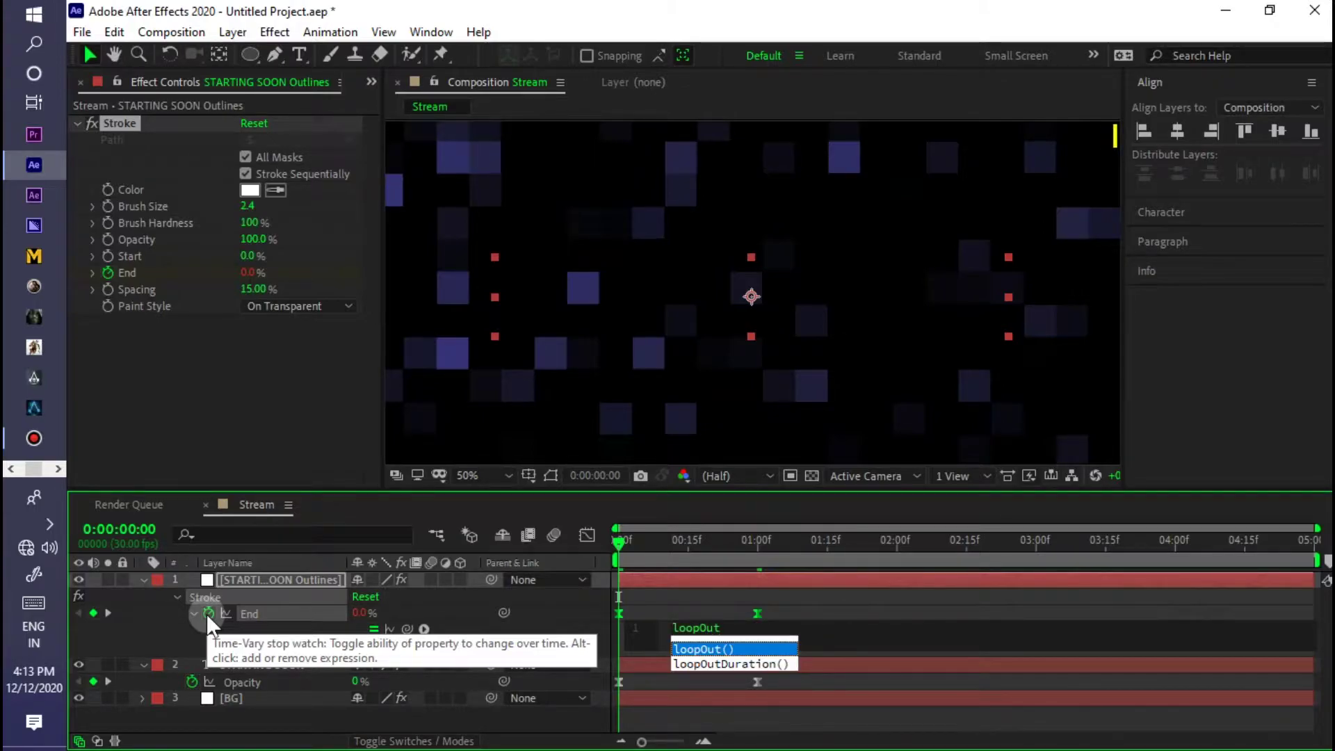
type("(\"pin")
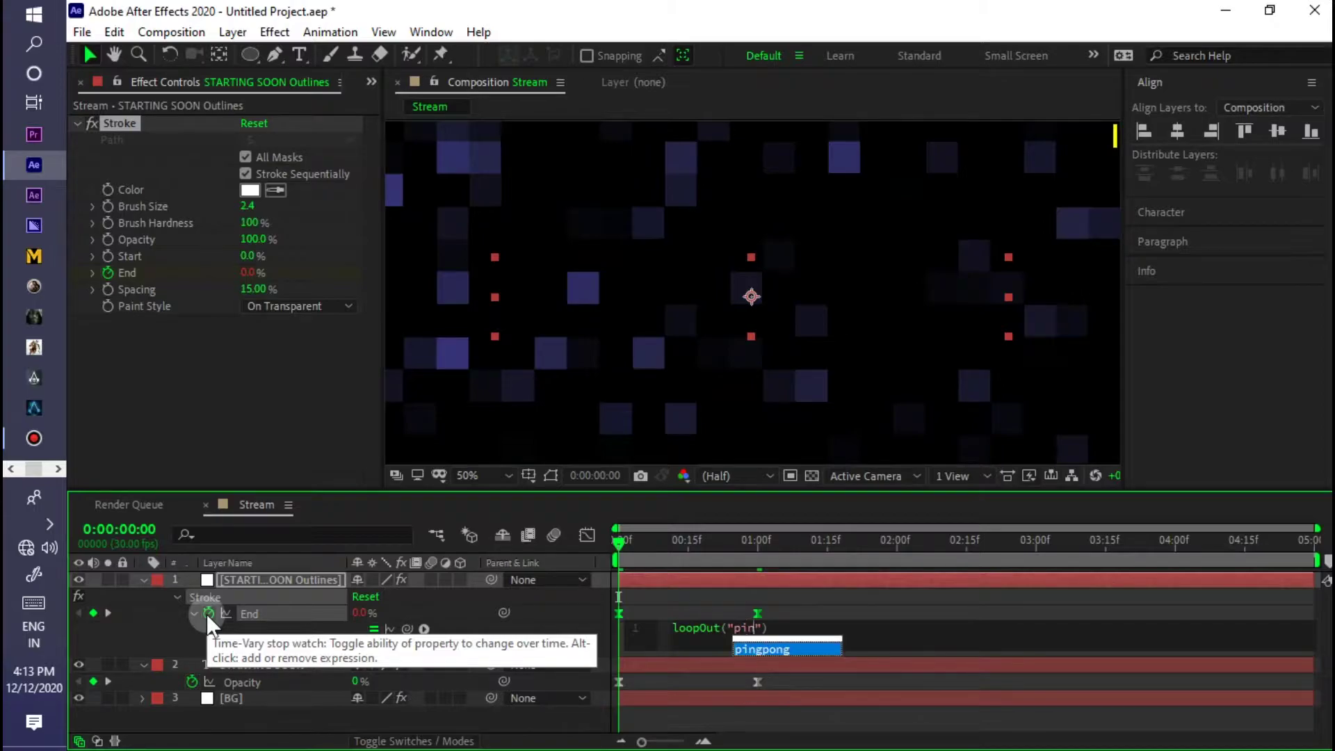
type("gpong")
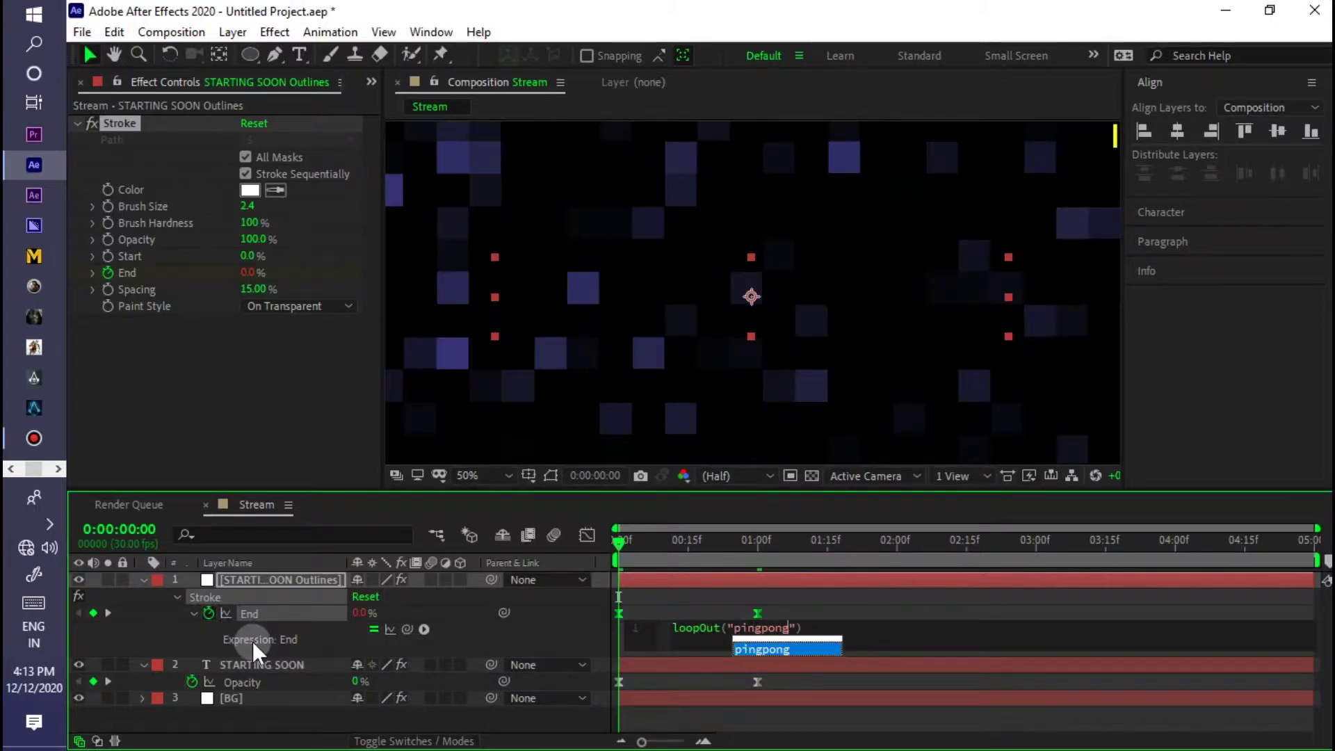
left_click(252, 641)
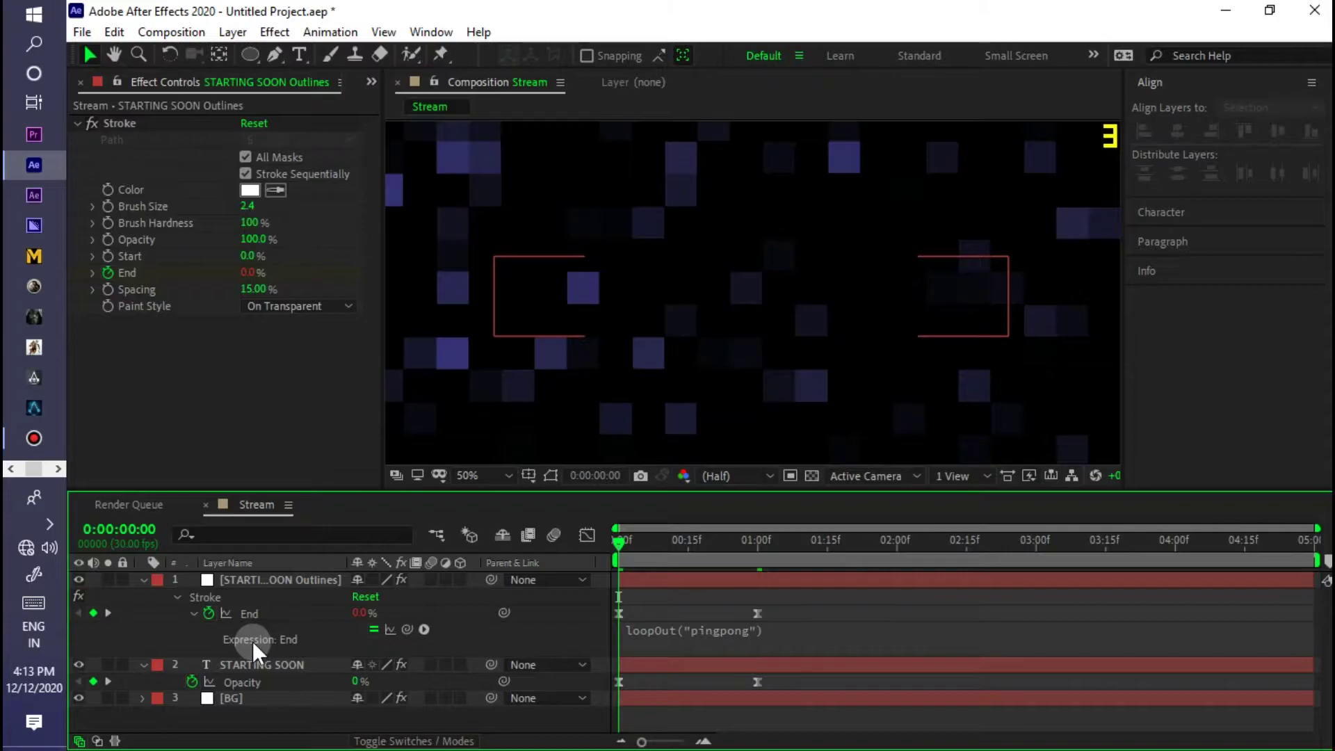
- Add loopOut("pingpong") to the STARTING SOON Opacity and collapse both layers
left_click(190, 680, "alt")
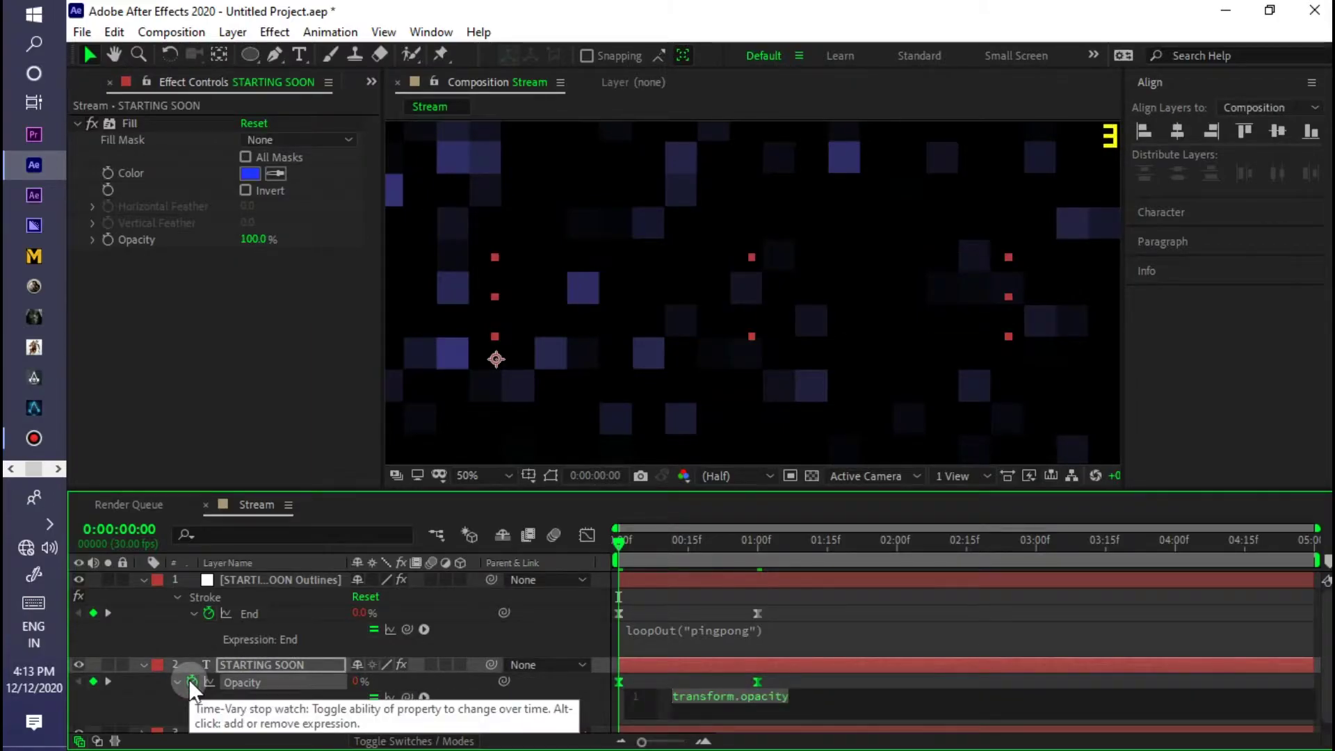
type("loopOut")
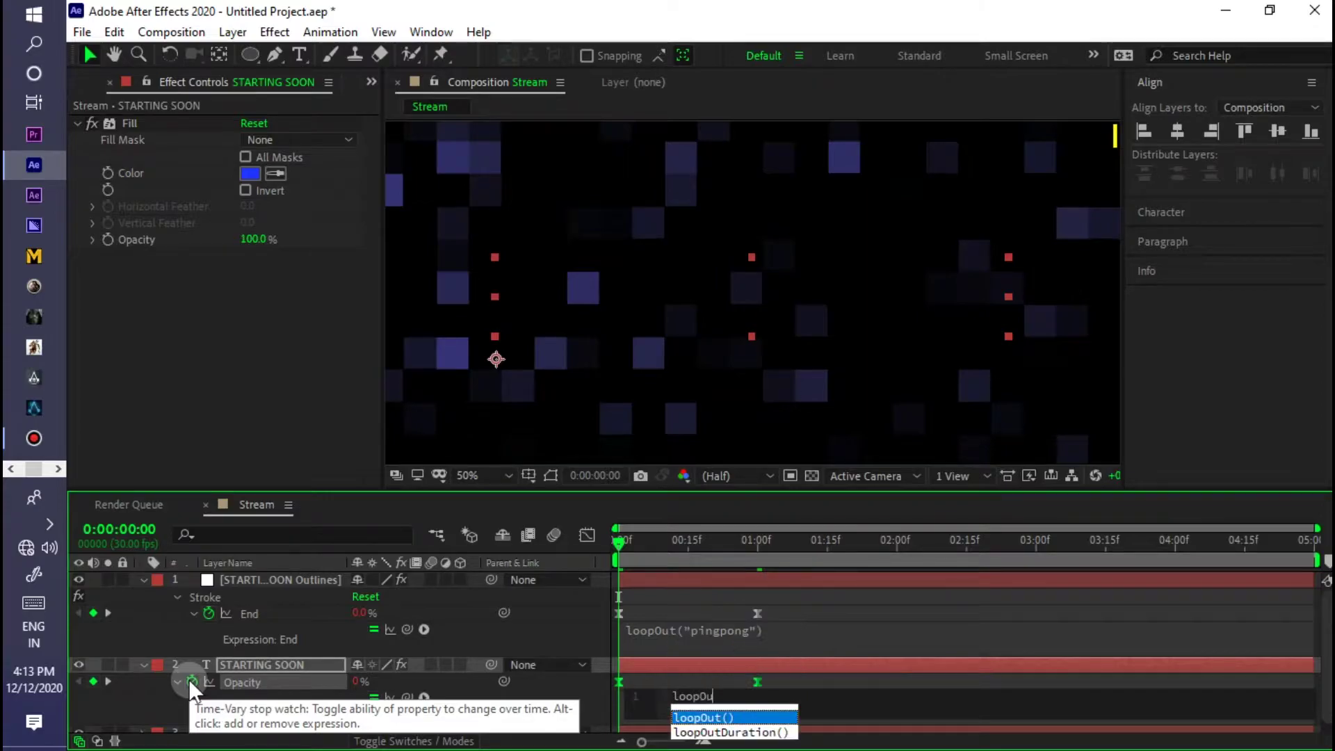
type("(\"")
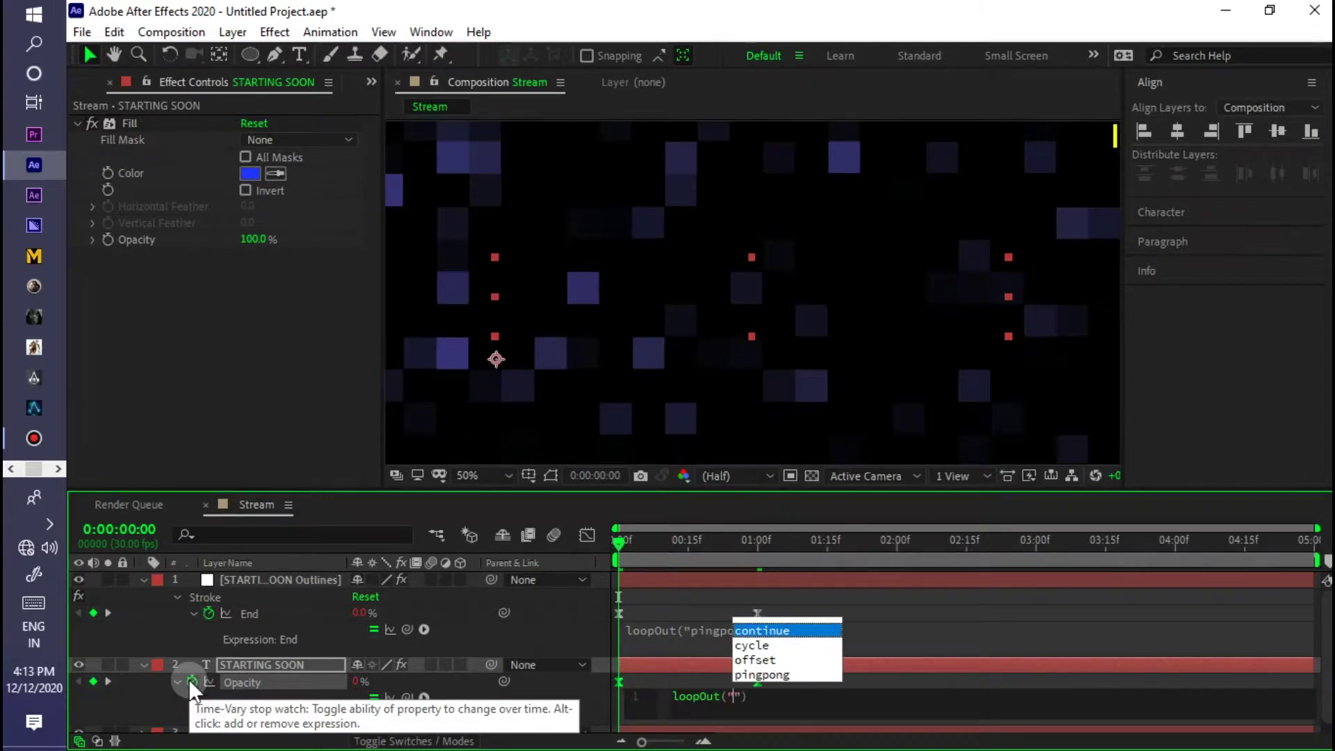
type("pingpong")
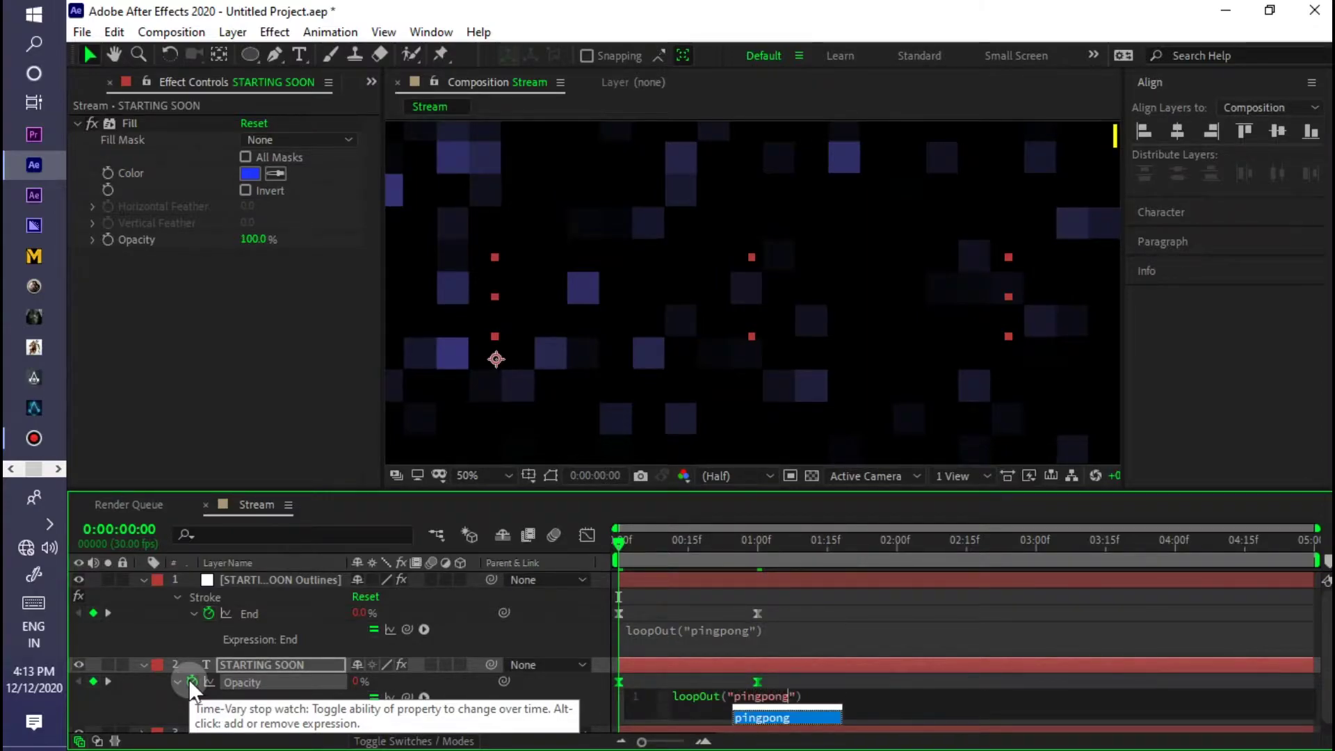
left_click(244, 687)
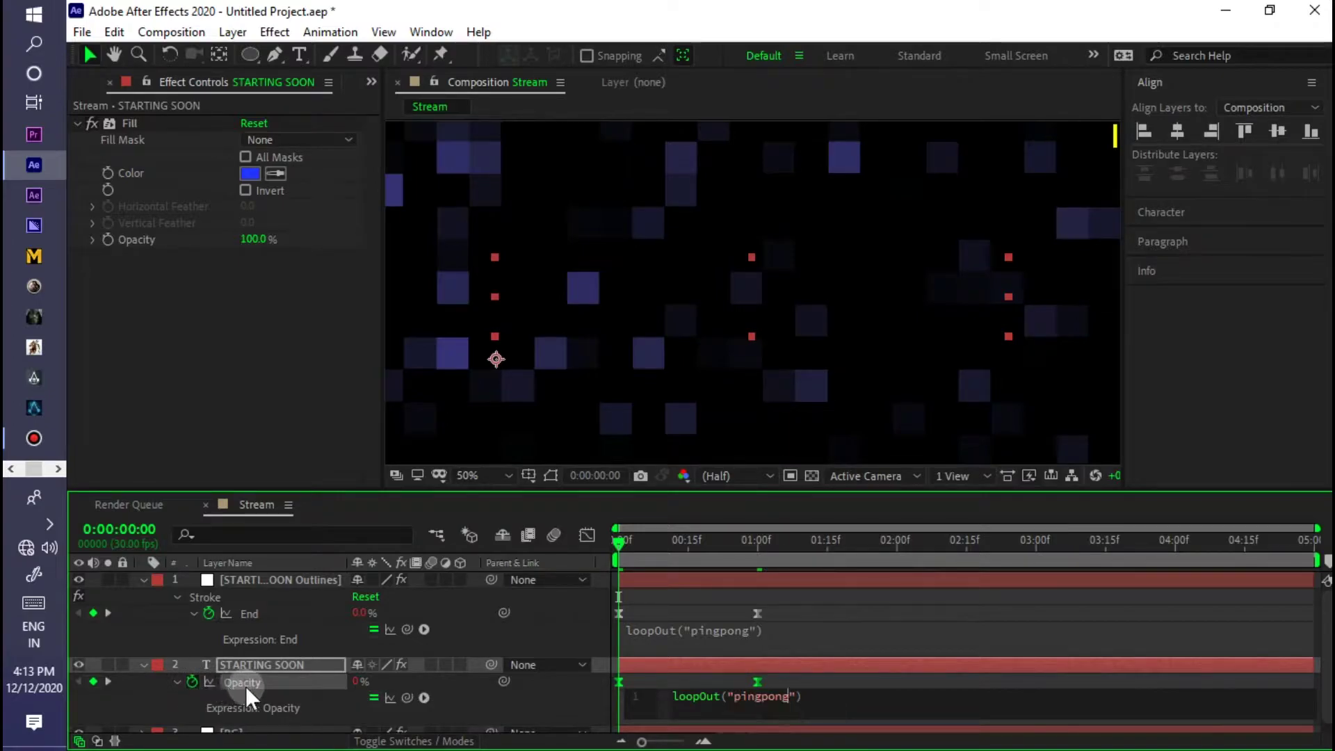
left_click(158, 614)
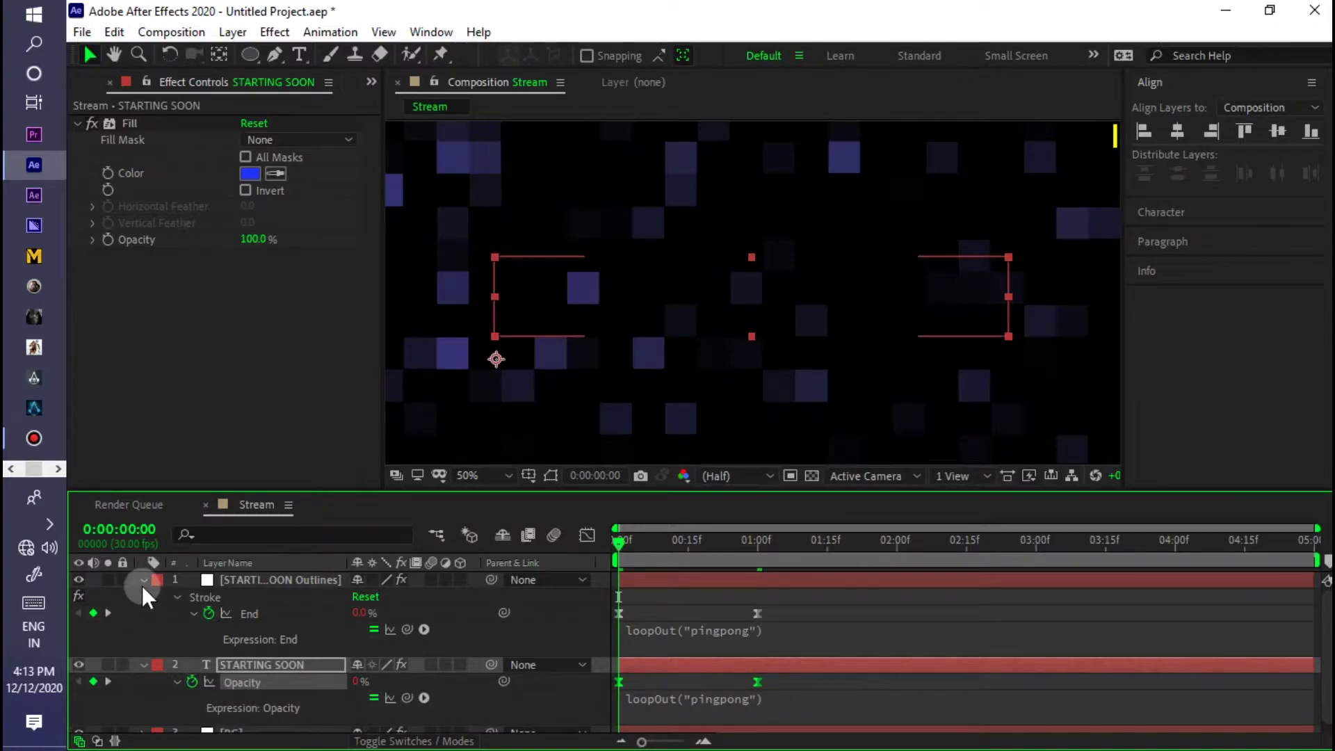
left_click(142, 584)
left_click(143, 599)
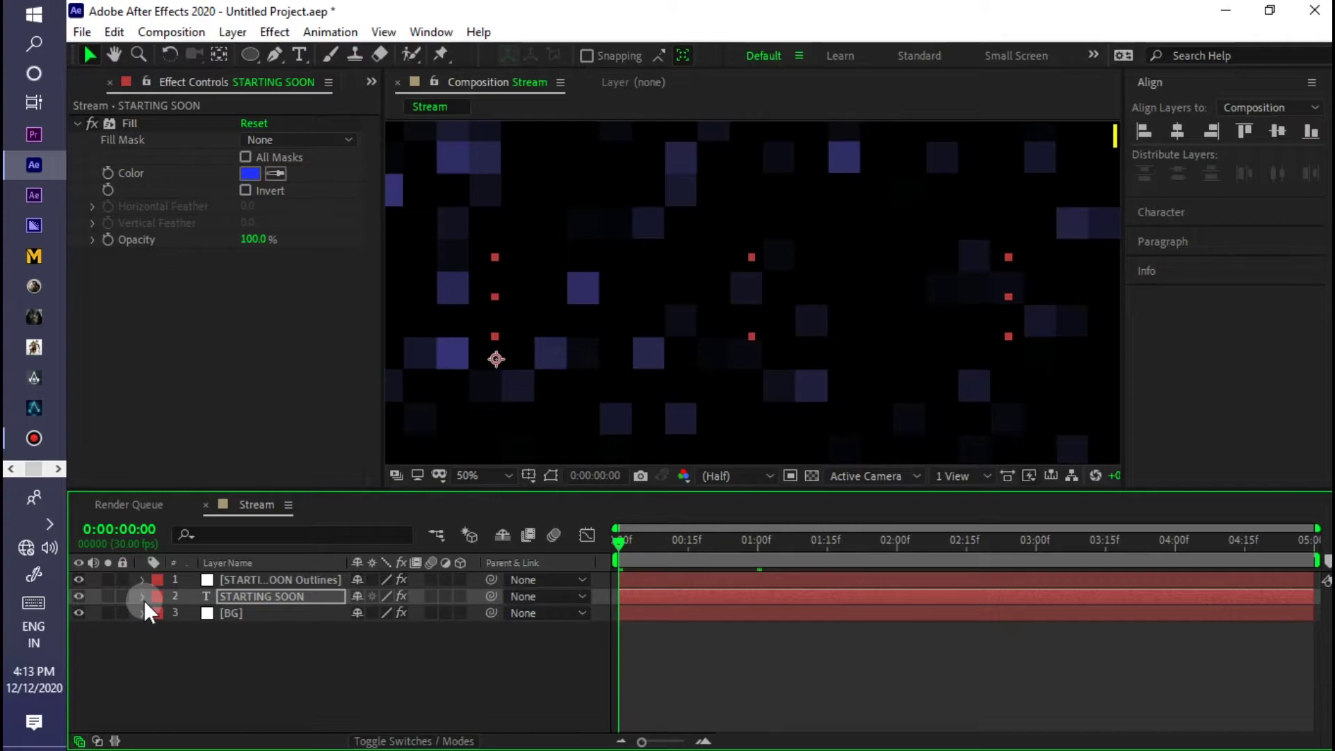
- Preview the title animation, then park the playhead around 0:00:01:06 where the title is fully drawn
key("space")
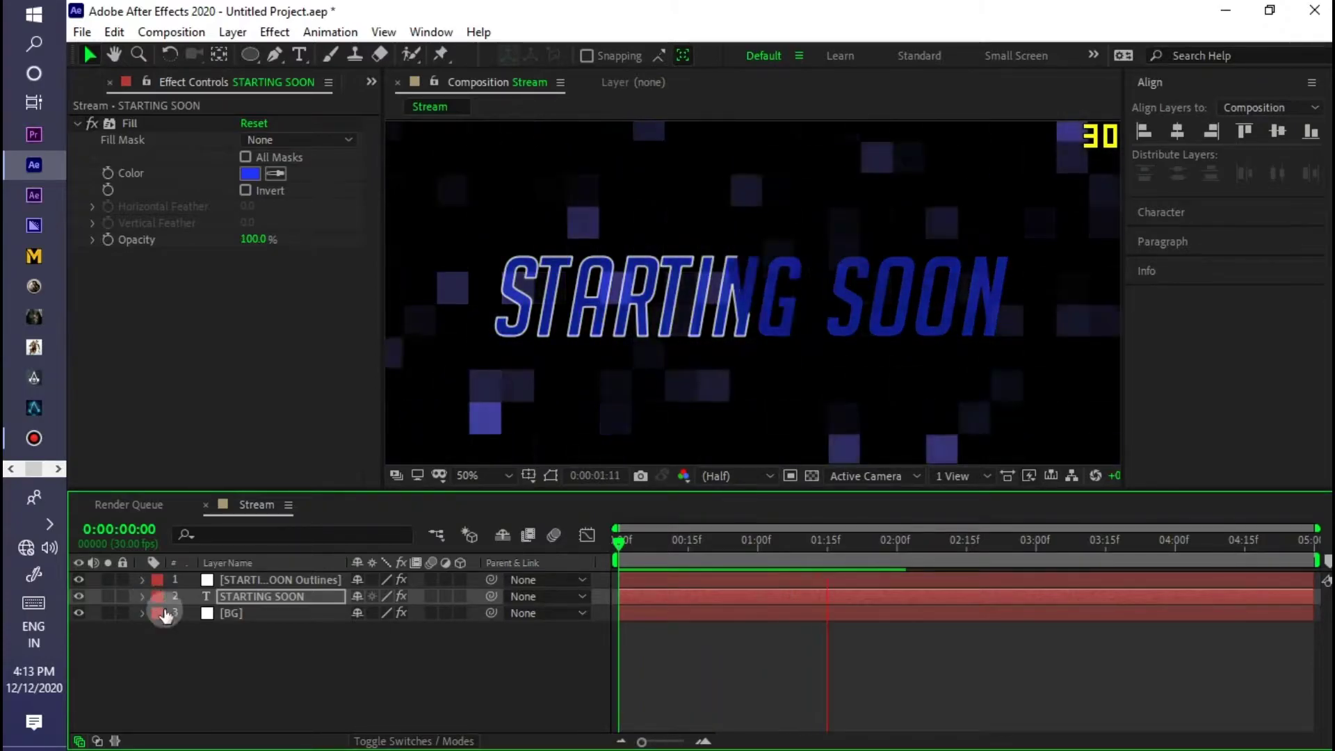
left_click(236, 651)
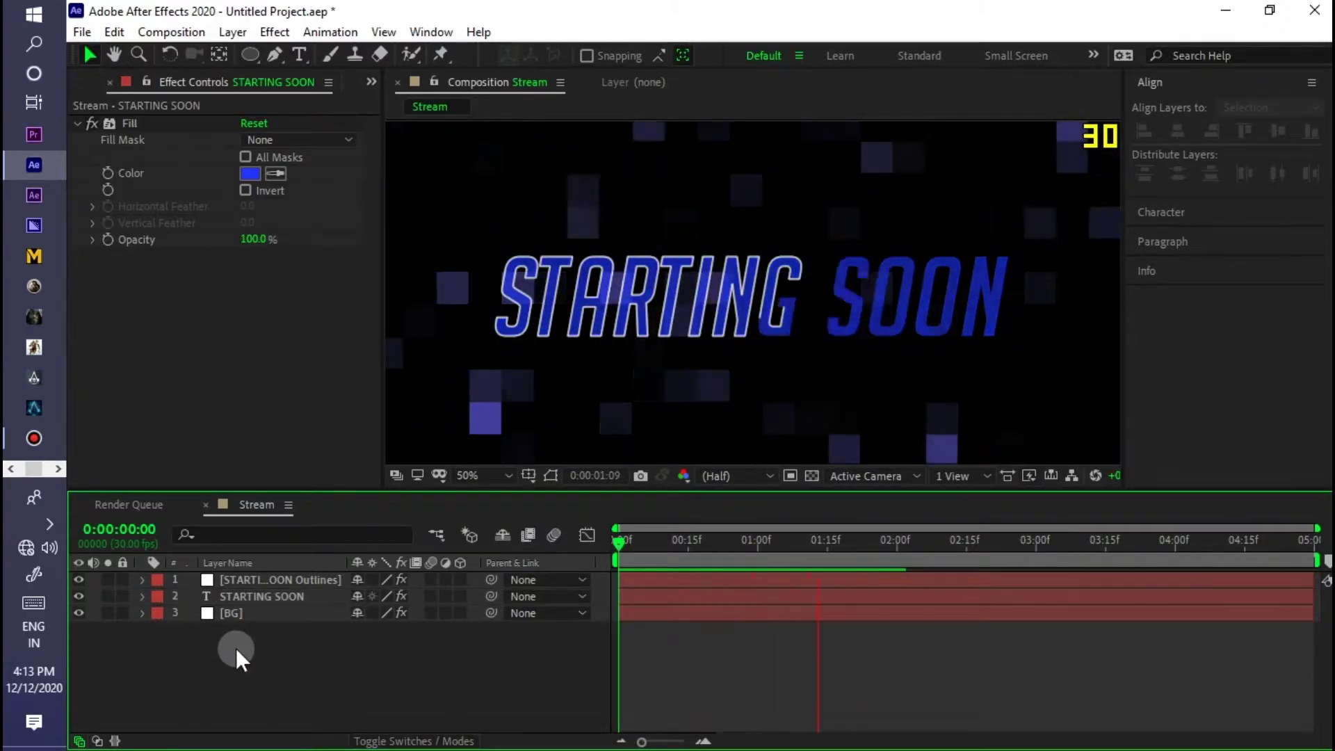
left_click(621, 544)
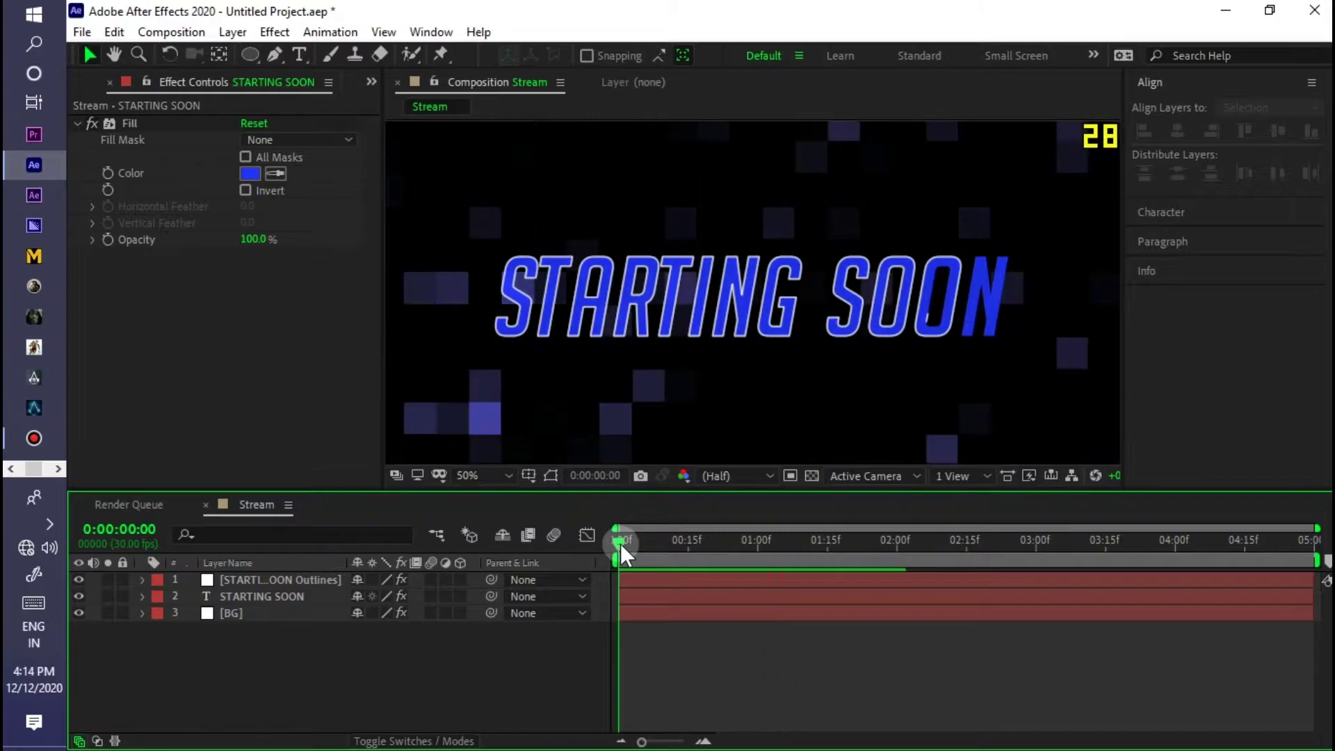
left_click_drag(620, 544, 786, 550)
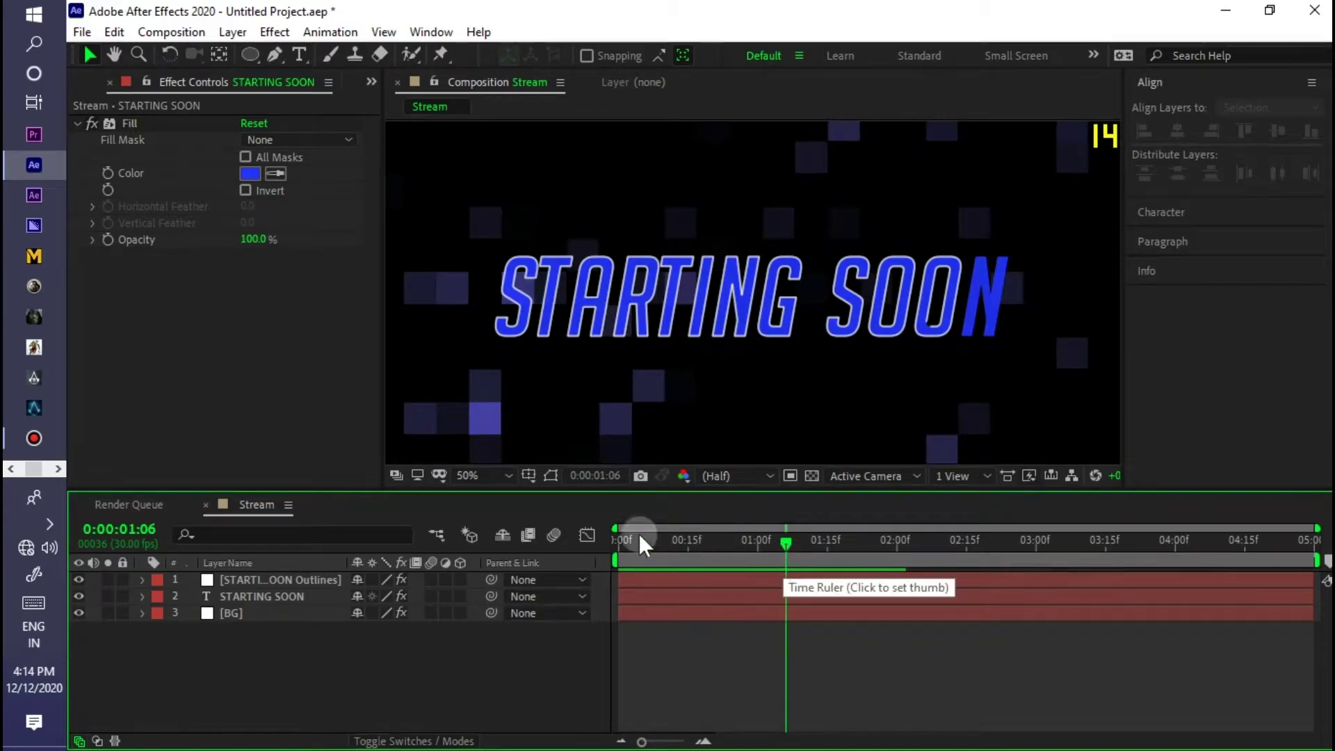
left_click(306, 581)
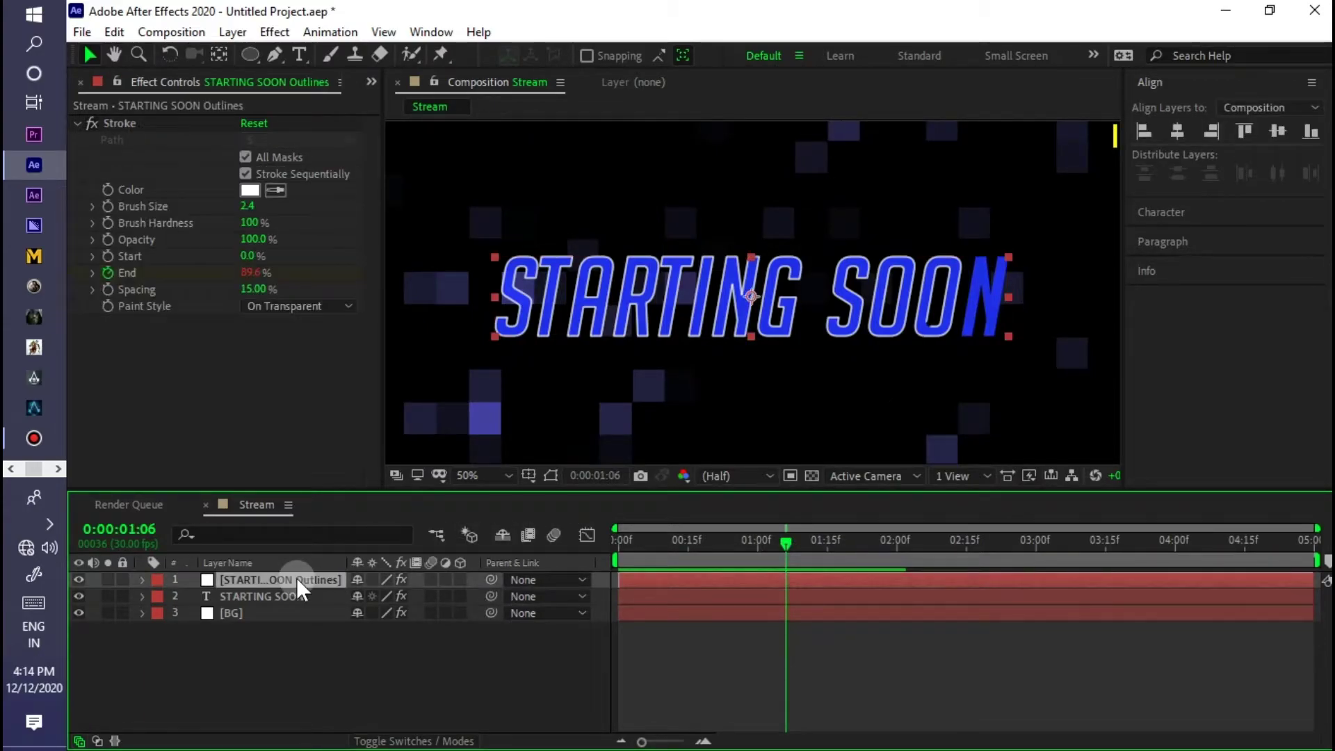
- Add Glow to the STARTING SOON outlines layer with Threshold 100%, Radius 32 and Intensity 4
key("ctrl+space")
type("gl")
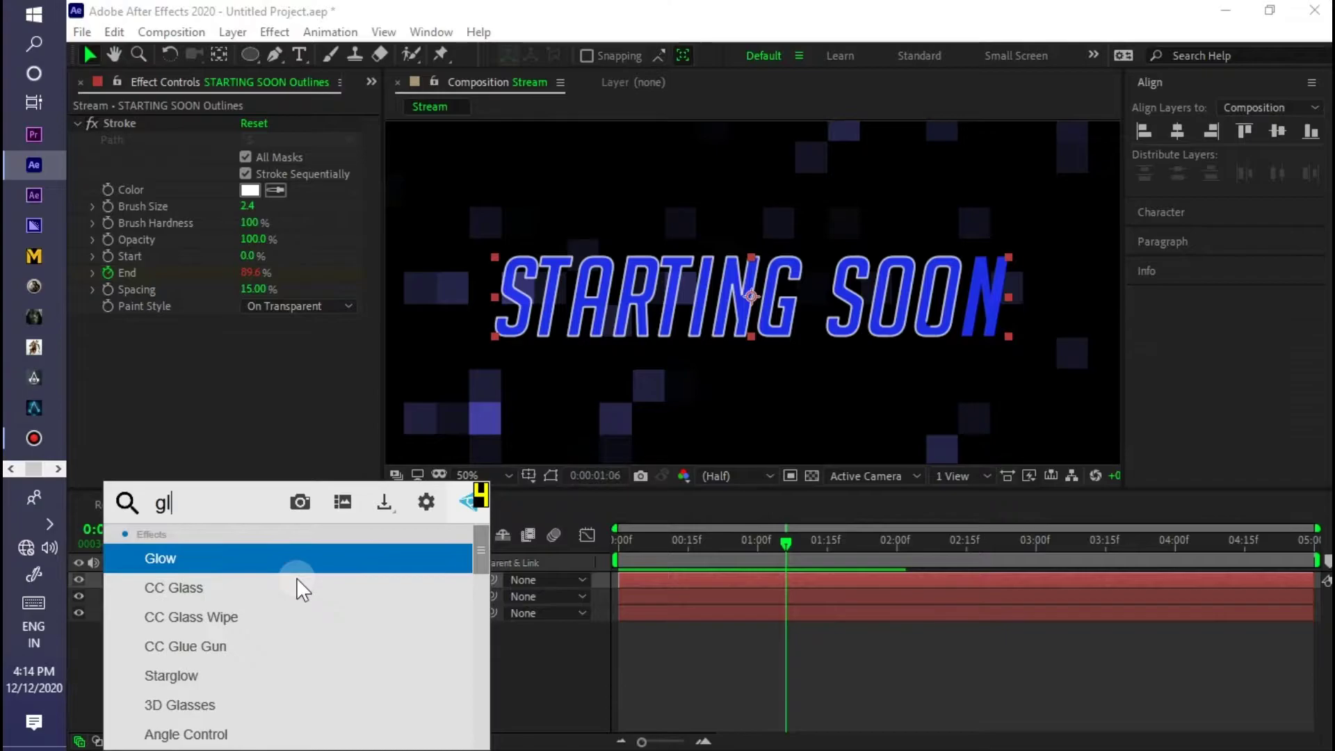
type("ow")
key("Return")
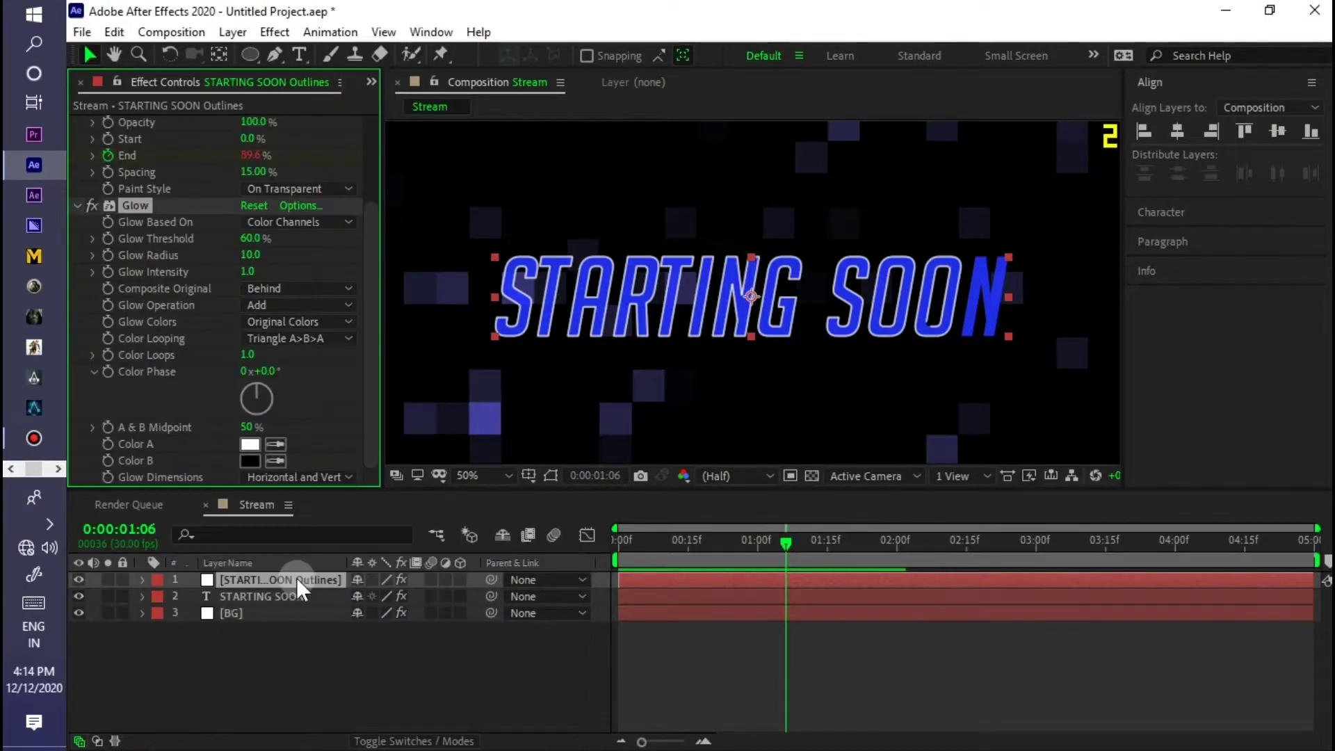
key("Return")
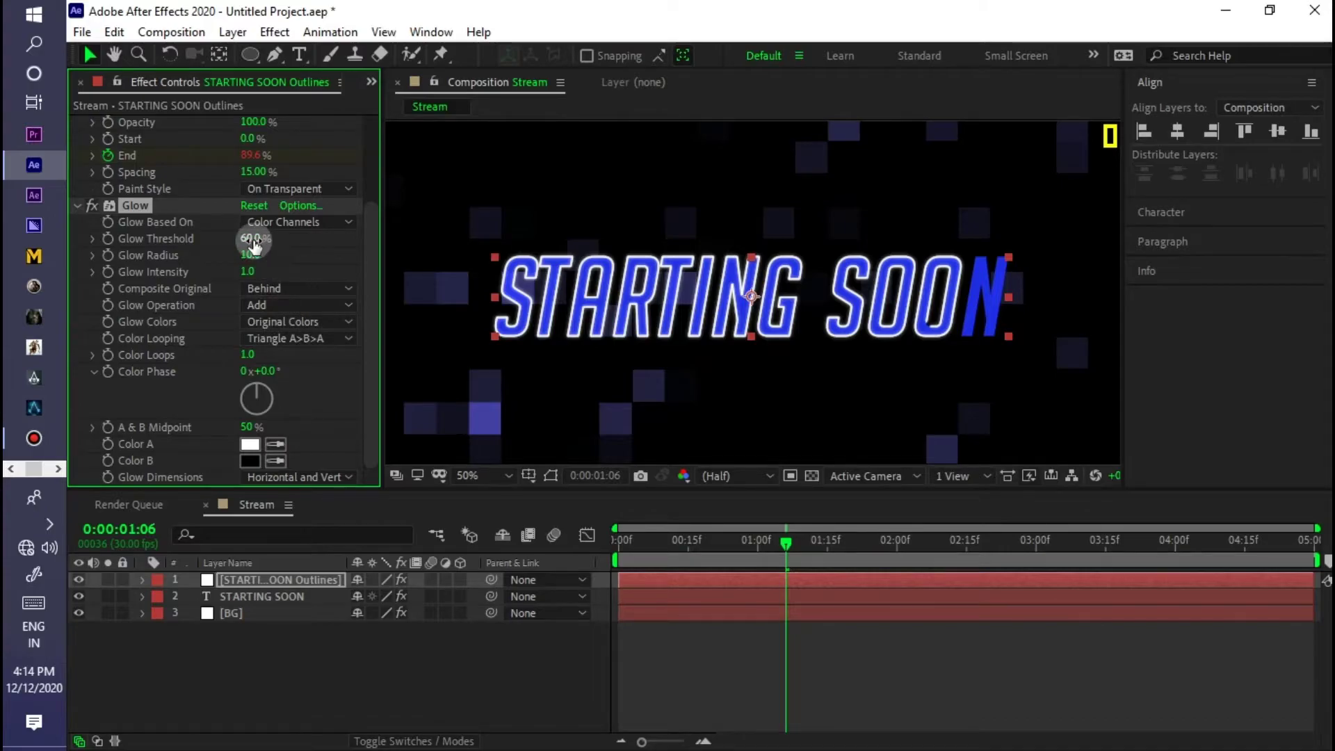
left_click_drag(250, 238, 370, 242)
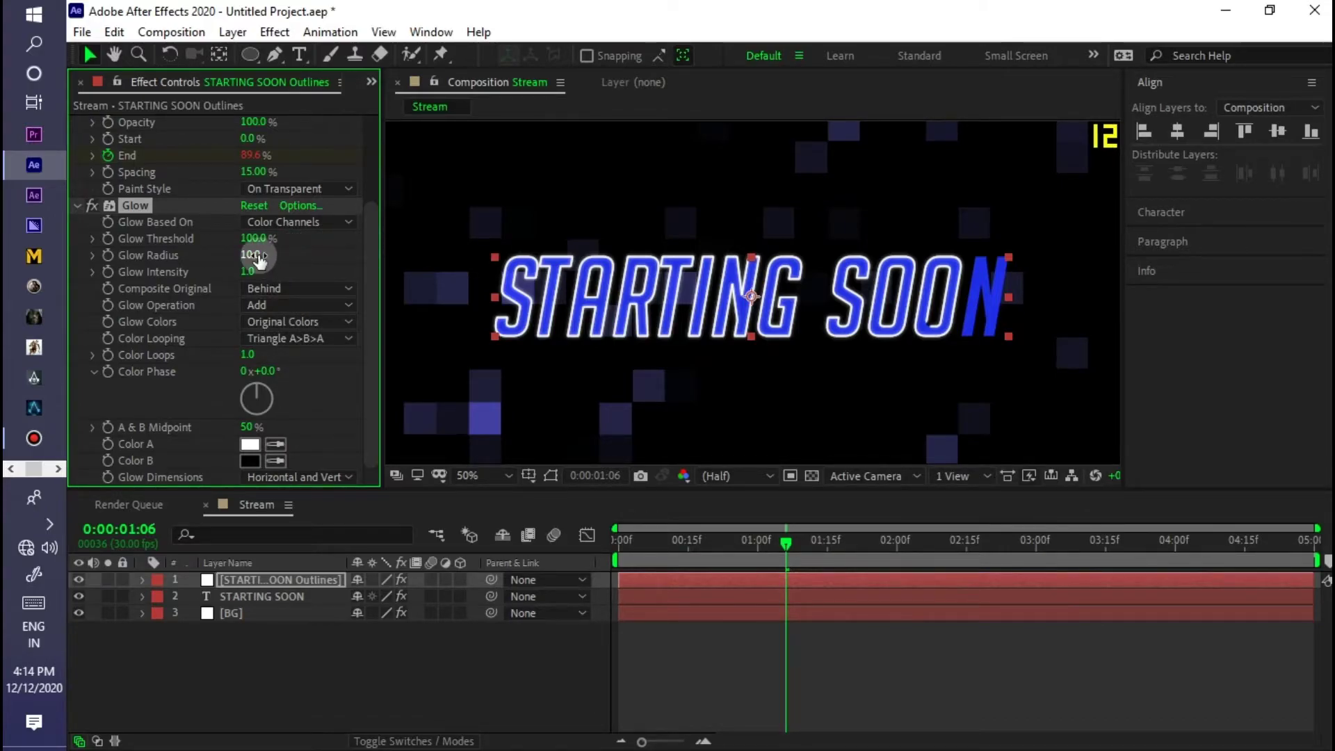
left_click_drag(259, 260, 278, 256)
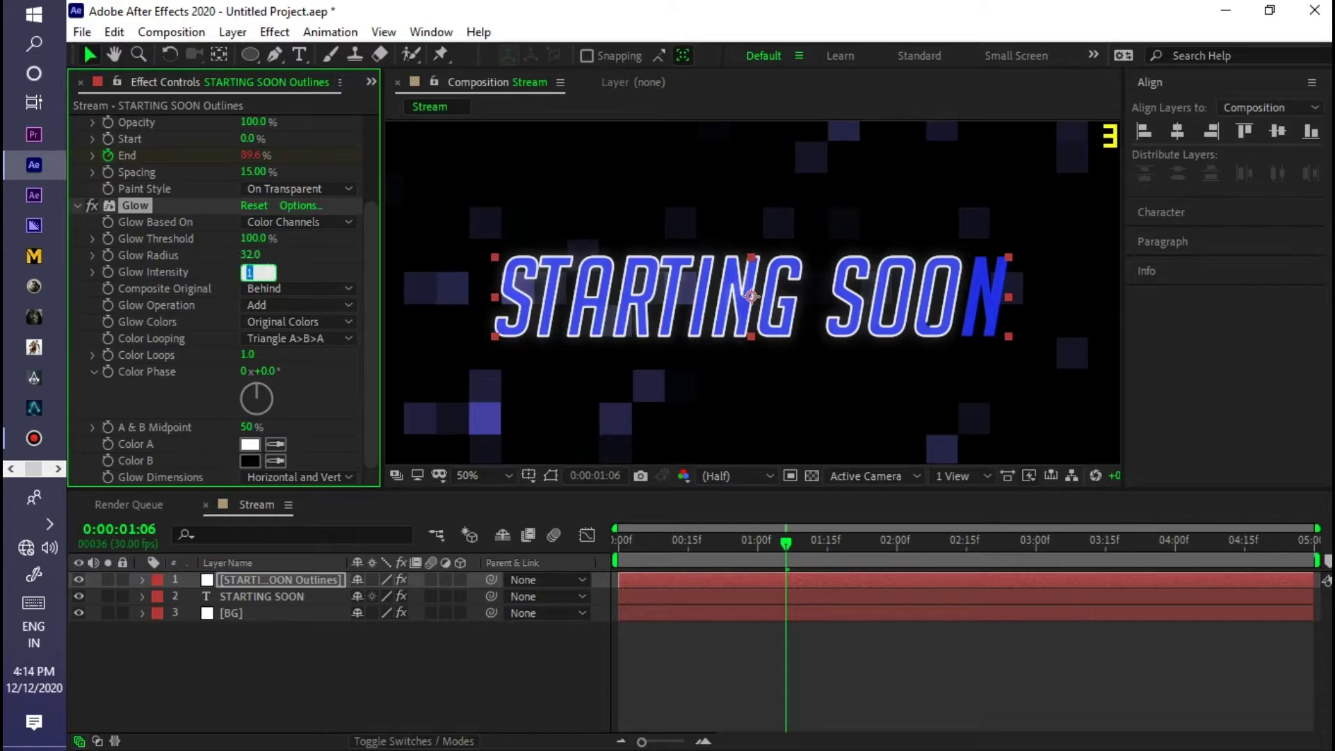
type("4")
key("Return")
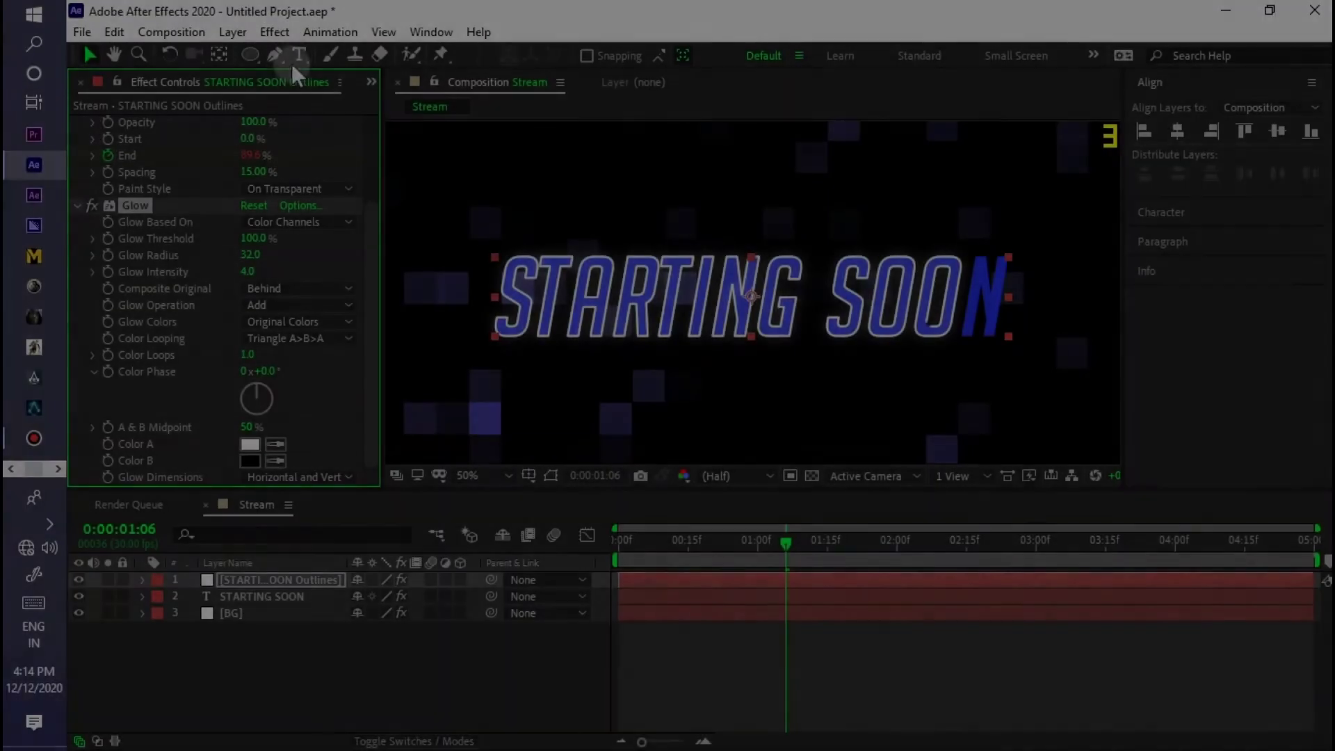
- Create a STREAM text layer above the title and shrink its font to 161 px
left_click(299, 56)
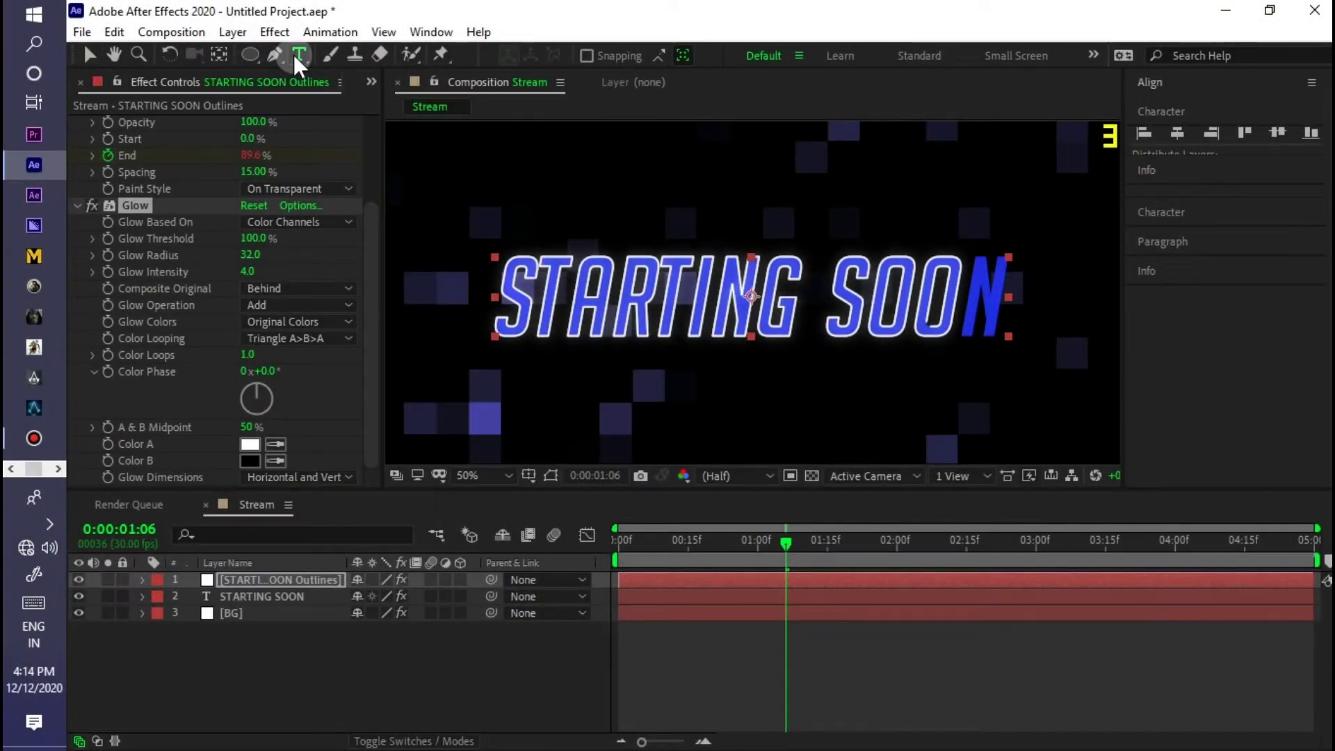
left_click(634, 214)
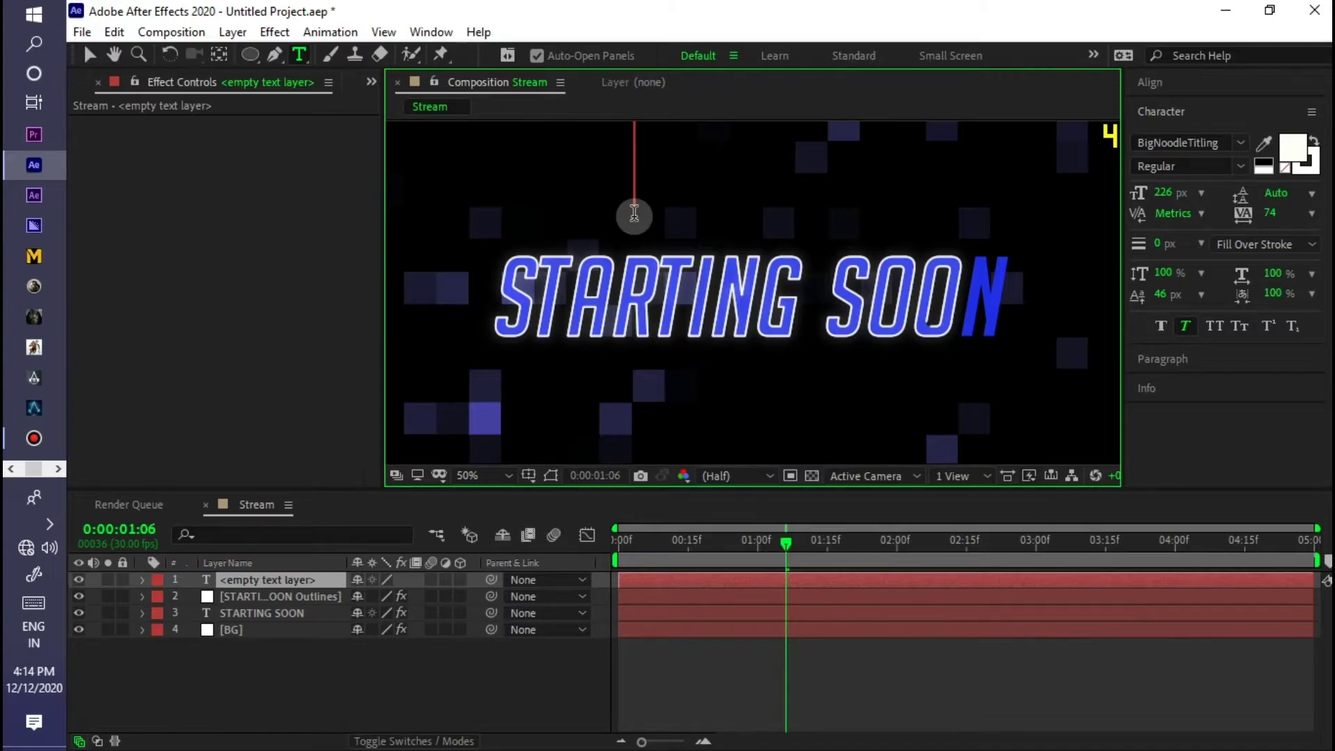
type("STRE")
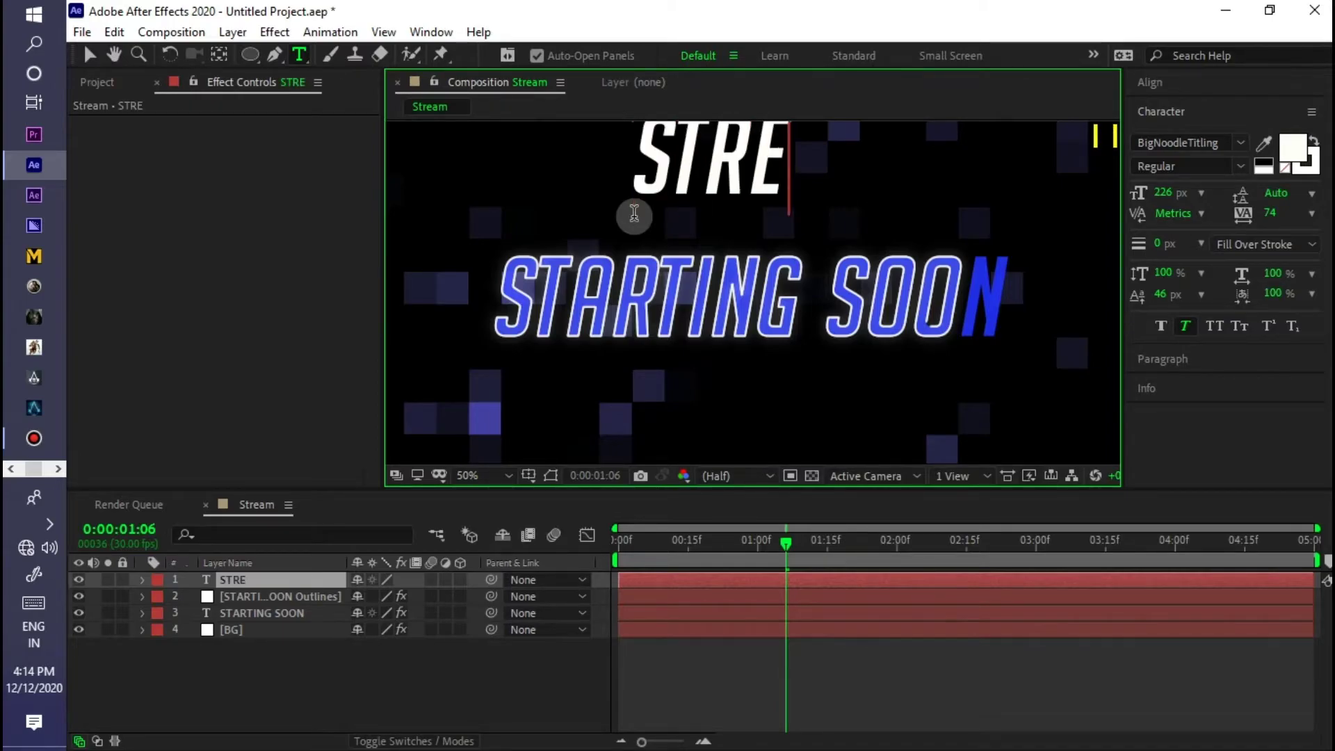
type("AM")
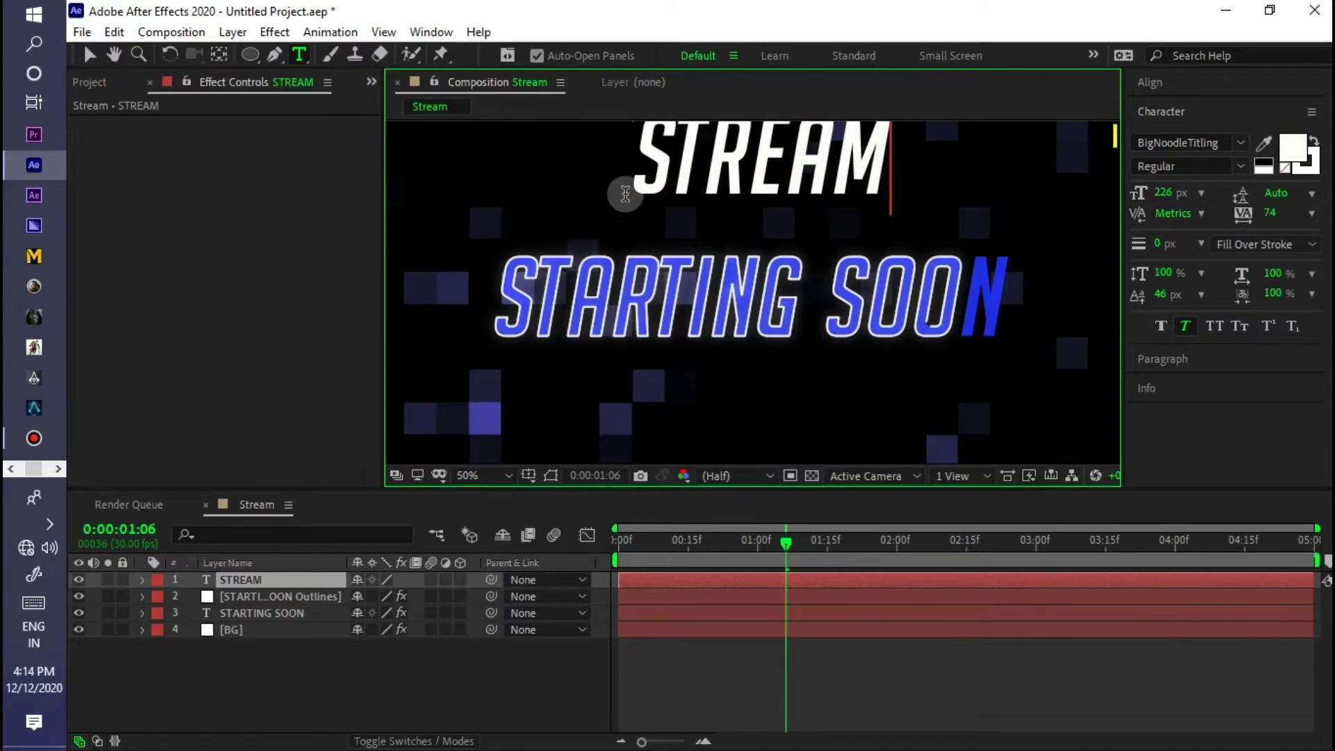
left_click_drag(623, 167, 877, 166)
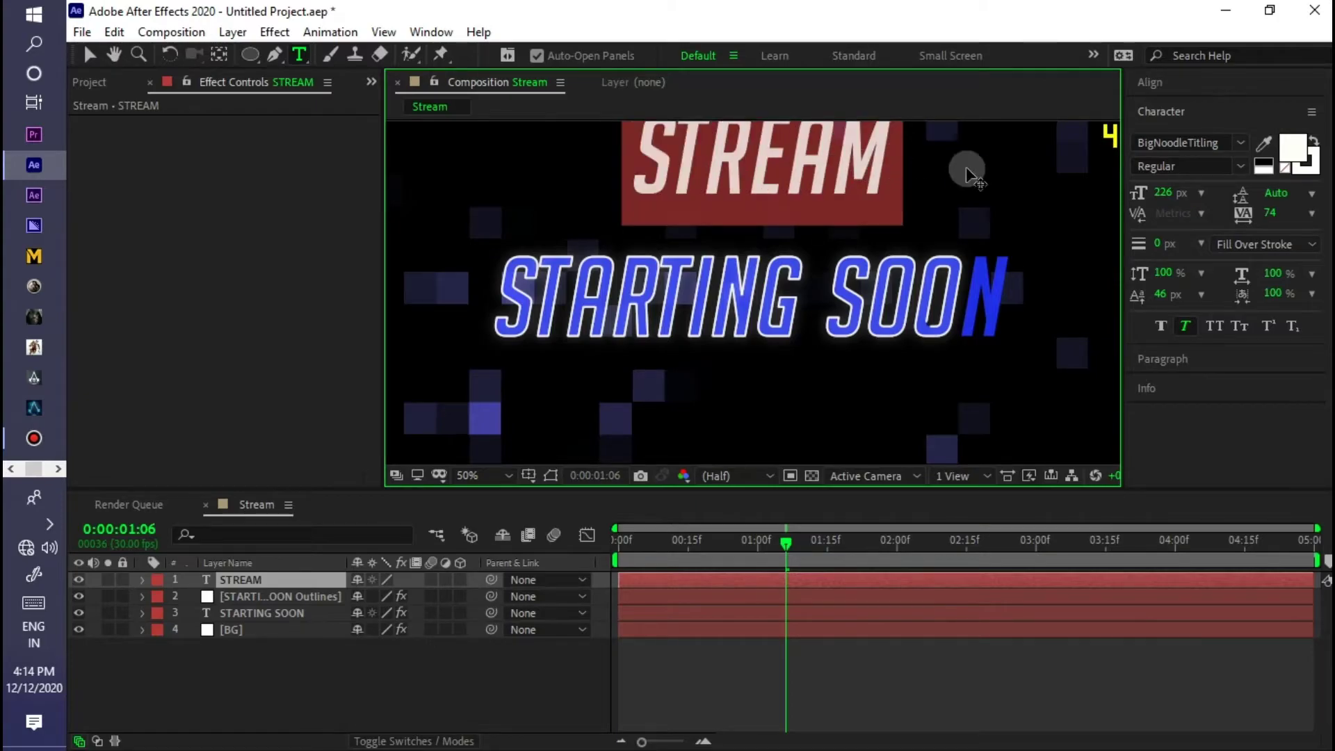
left_click_drag(1159, 198, 1100, 200)
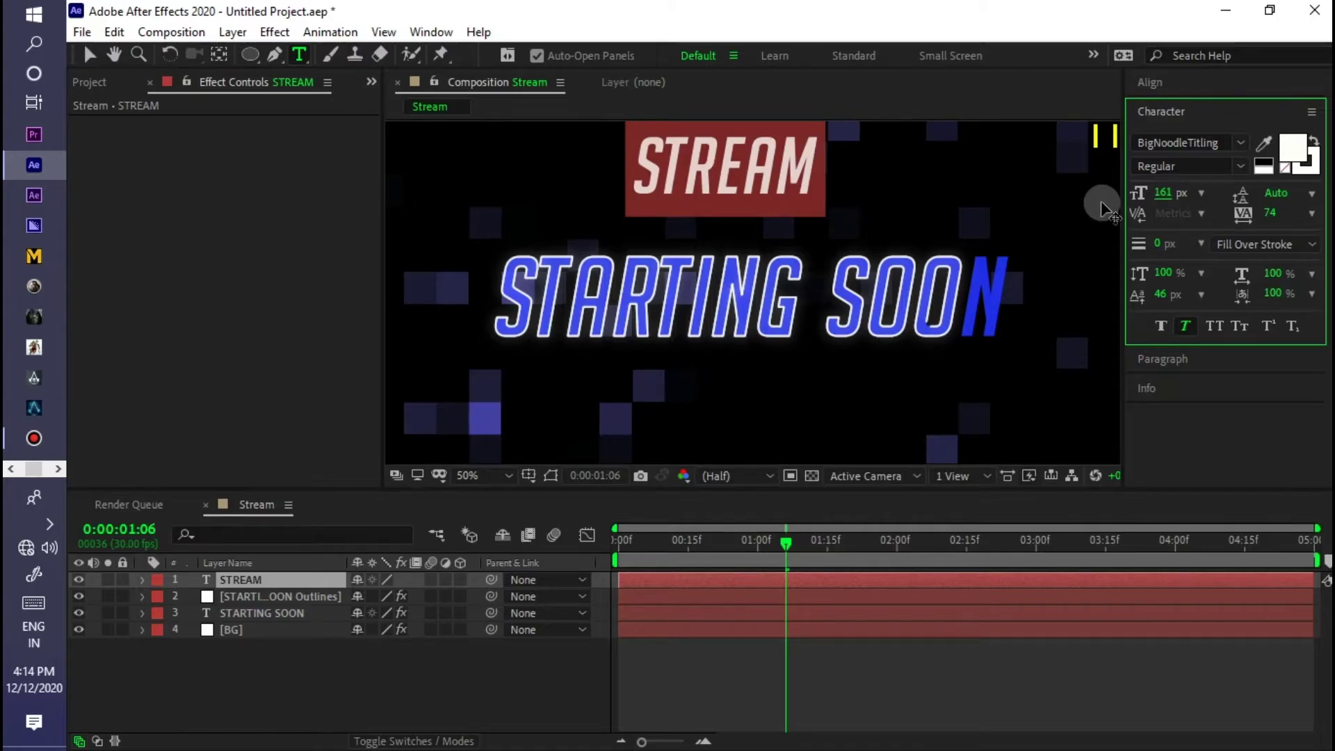
- Move STREAM down just above STARTING SOON and centre it horizontally with Align
left_click_drag(512, 174, 535, 205)
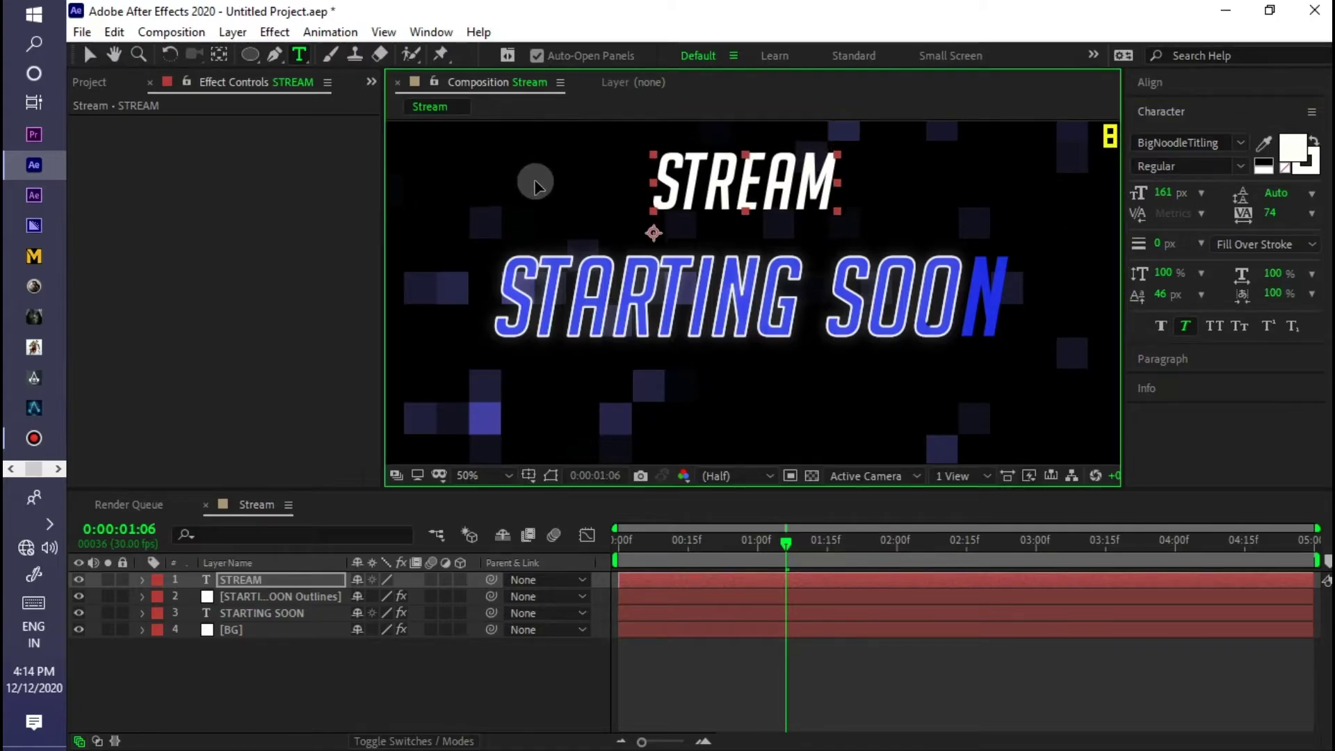
double_click(536, 203)
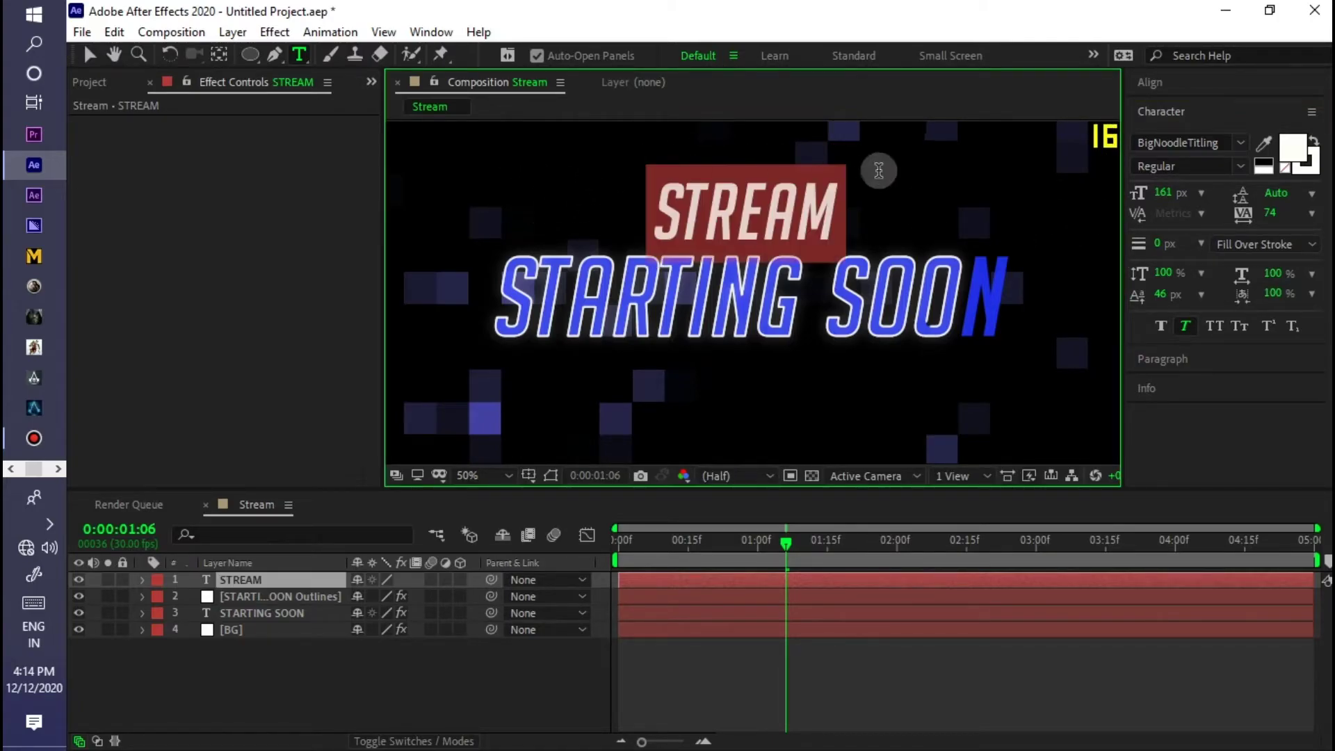
left_click(1169, 82)
left_click(1175, 132)
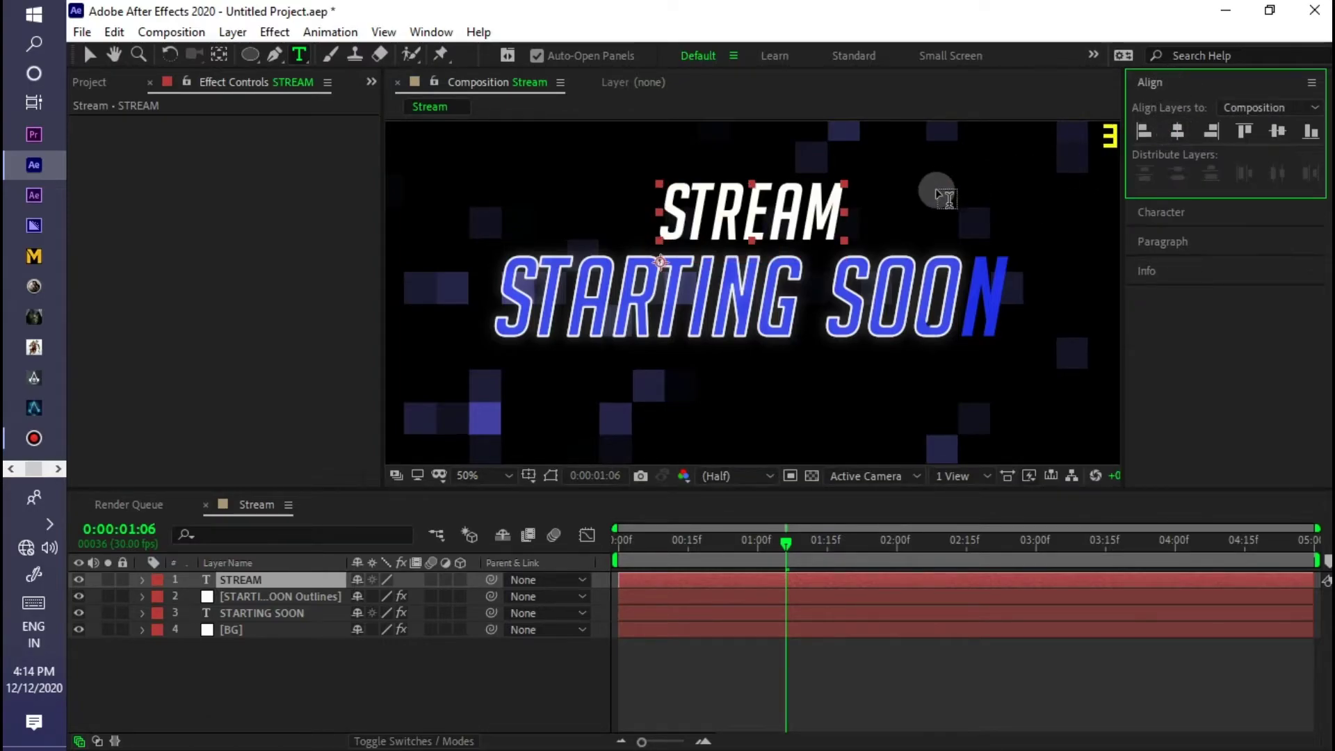
scroll(911, 199, "down", 2)
scroll(905, 191, "up", 2)
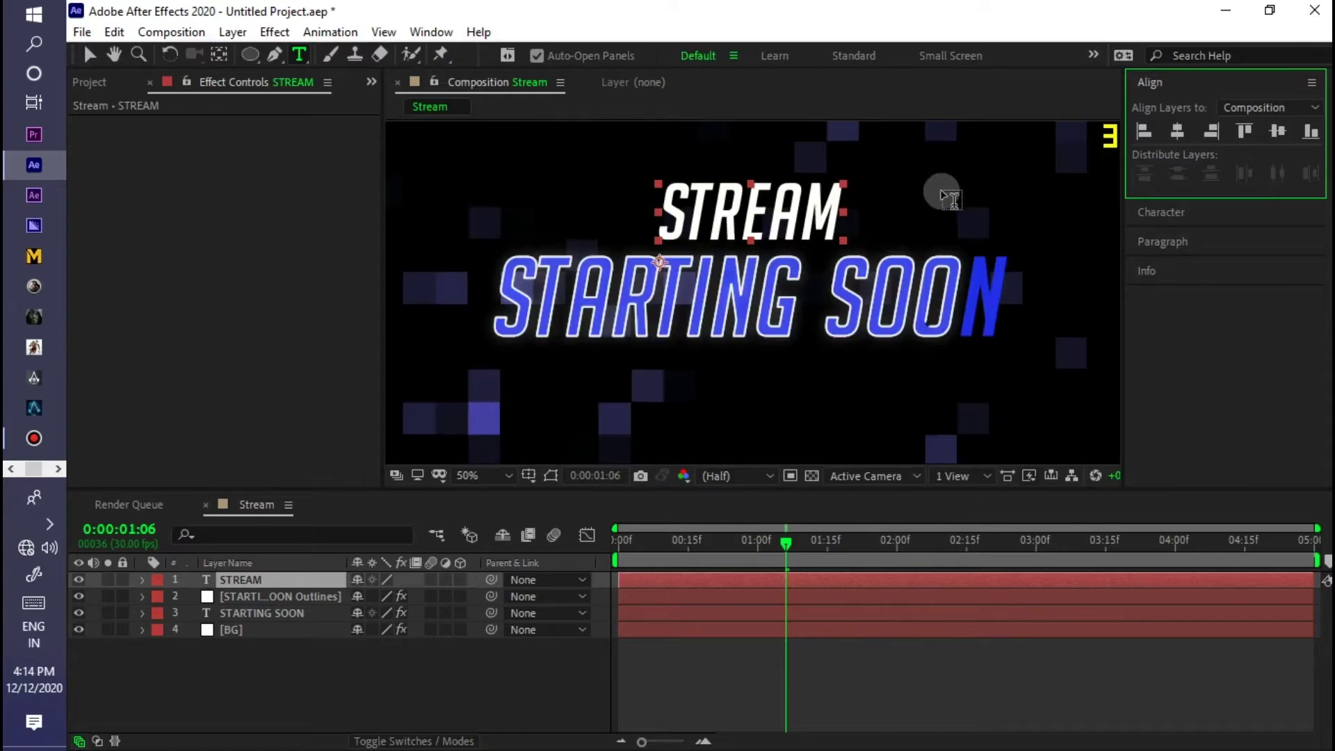
- Return to the Selection tool and select the STREAM layer in the timeline
left_click(91, 57)
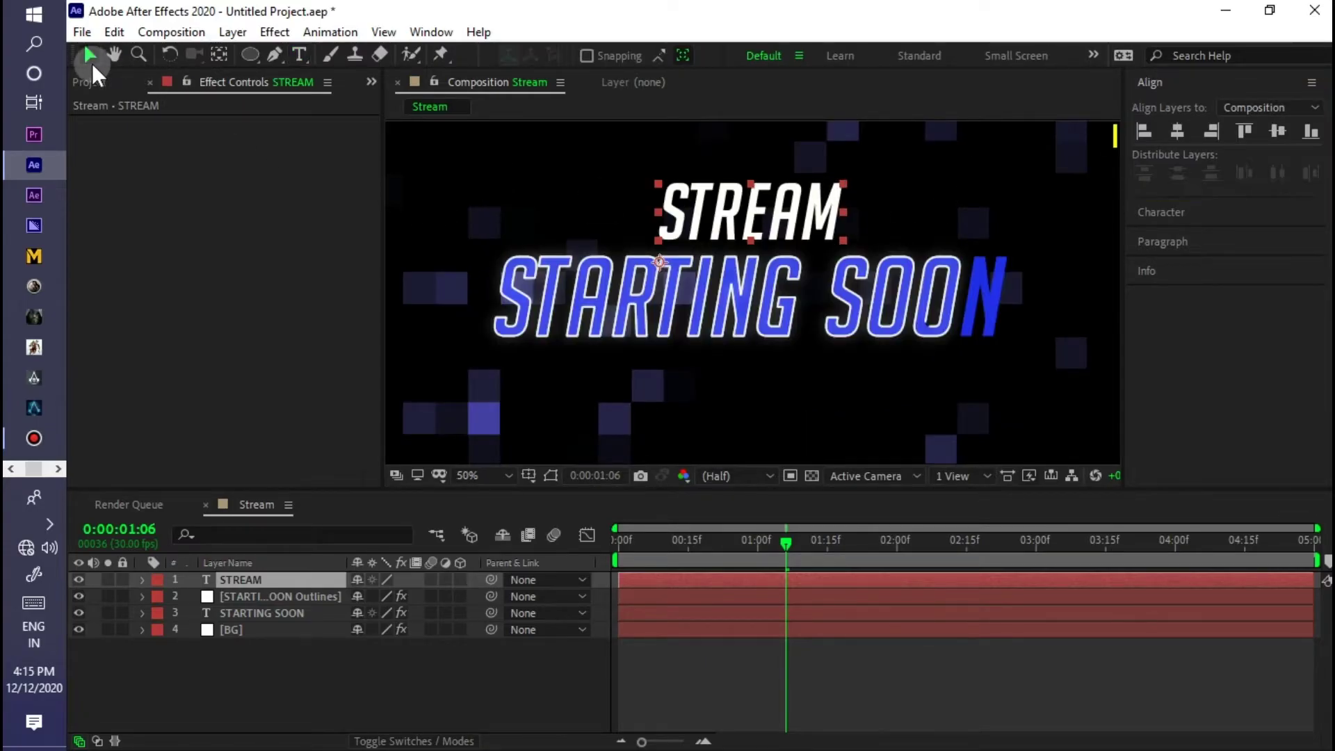
scroll(529, 264, "down", 2)
left_click(502, 261)
scroll(502, 261, "up", 2)
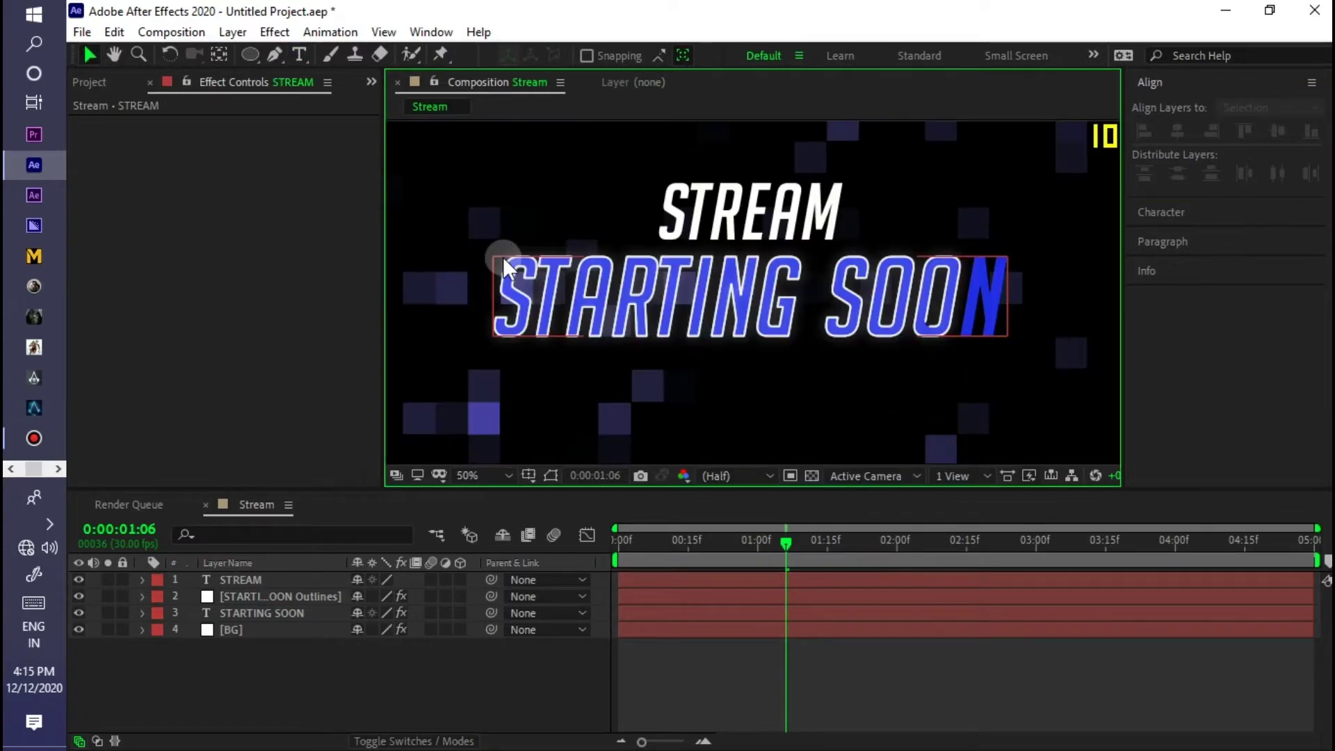
scroll(918, 369, "down", 2)
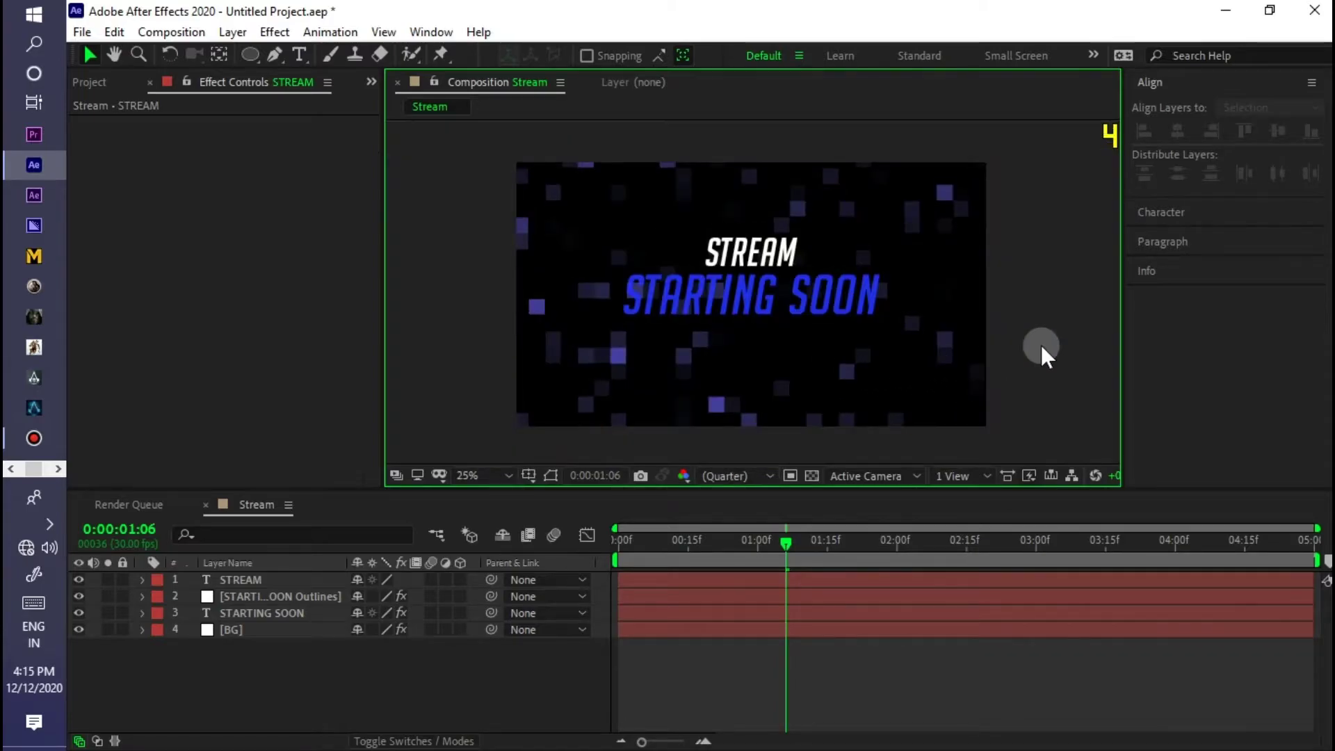
scroll(932, 290, "up", 2)
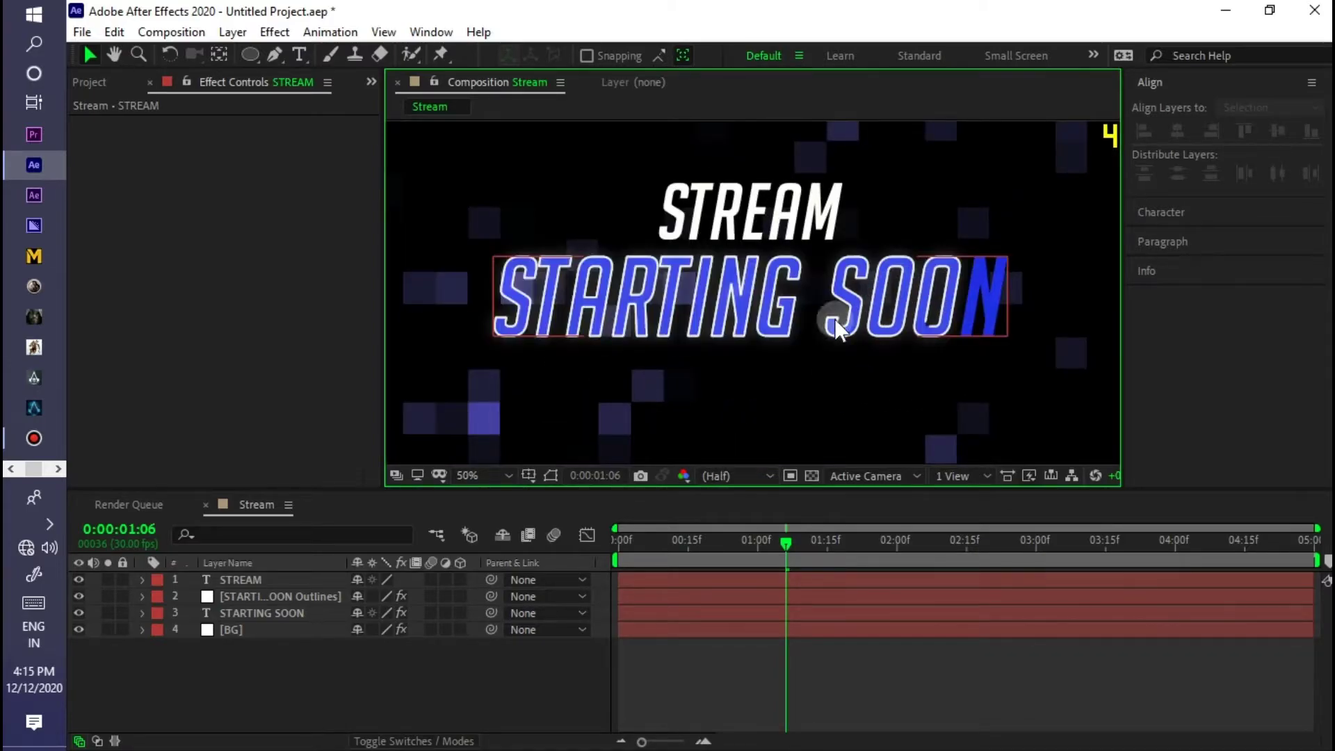
left_click(314, 580)
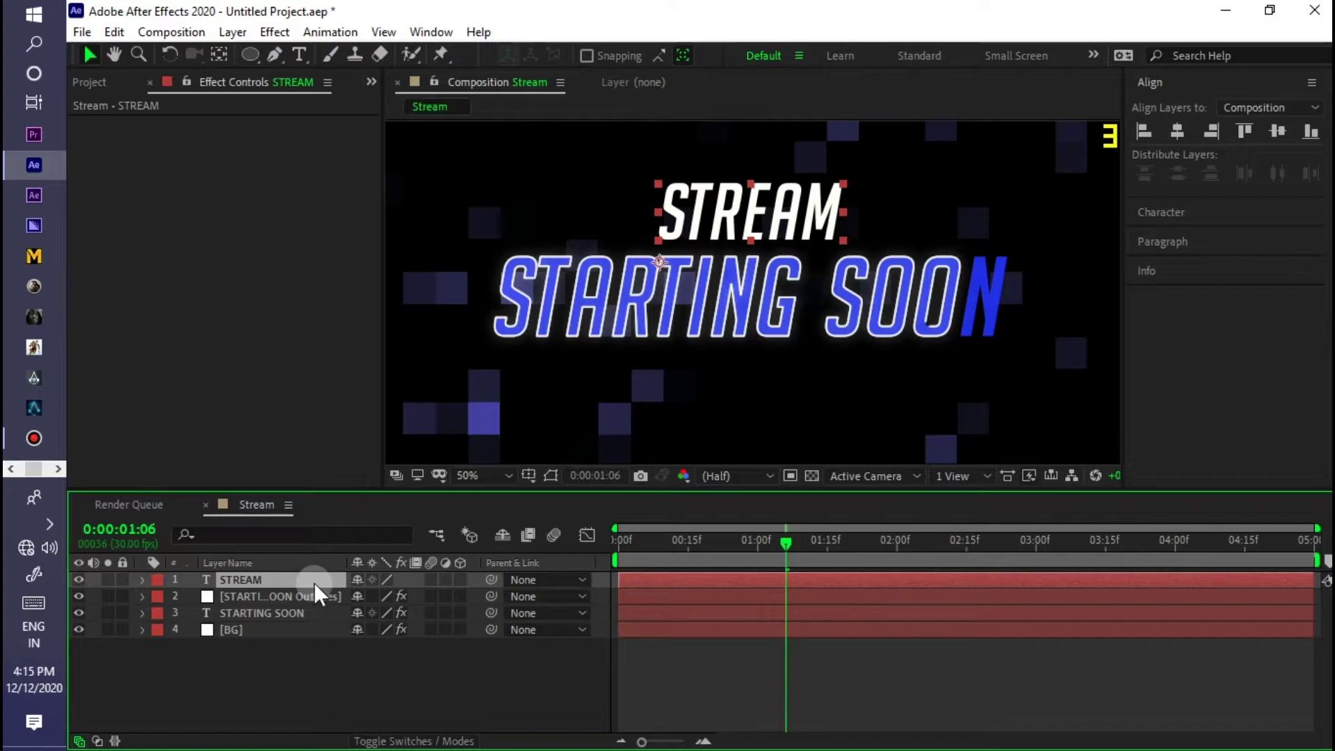
- Add Glow to STREAM with Threshold 100%, Radius 118 and Intensity 3
key("ctrl+space")
type("gl")
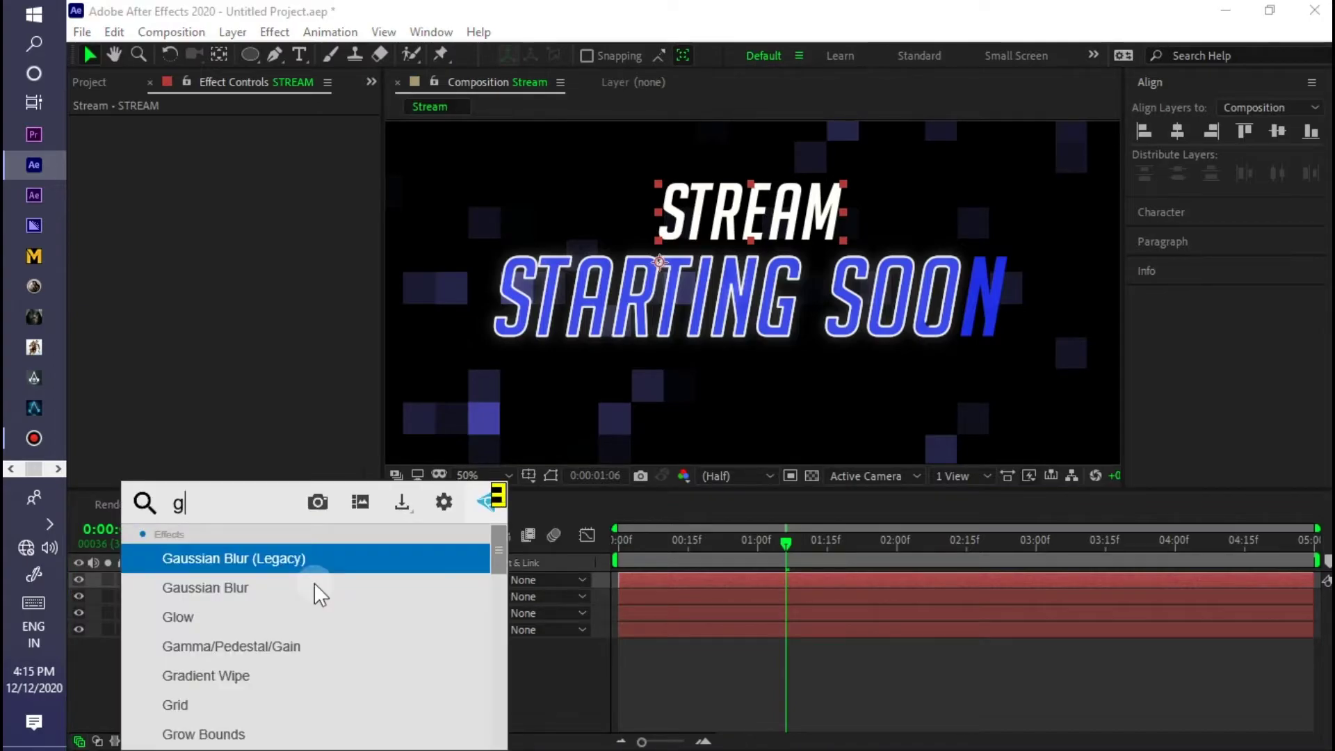
type("ow")
key("Return")
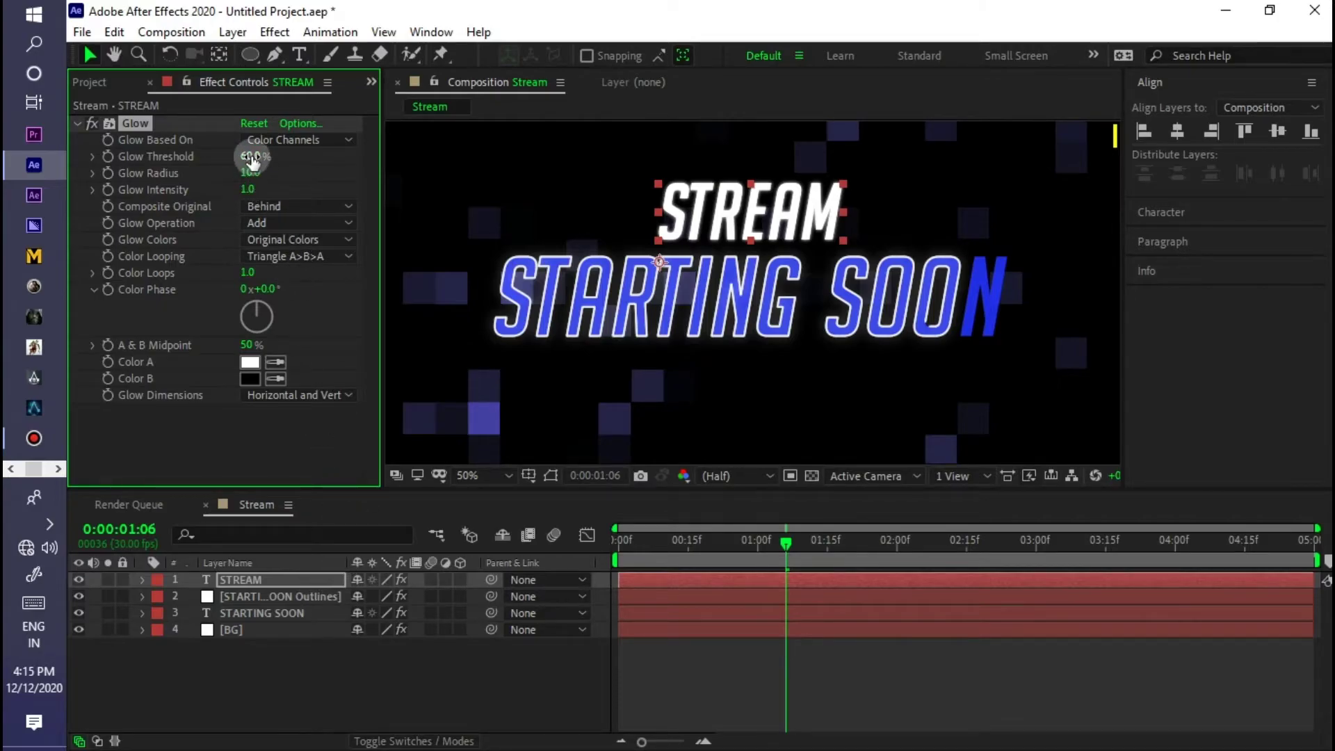
left_click_drag(252, 159, 368, 152)
left_click_drag(253, 174, 358, 172)
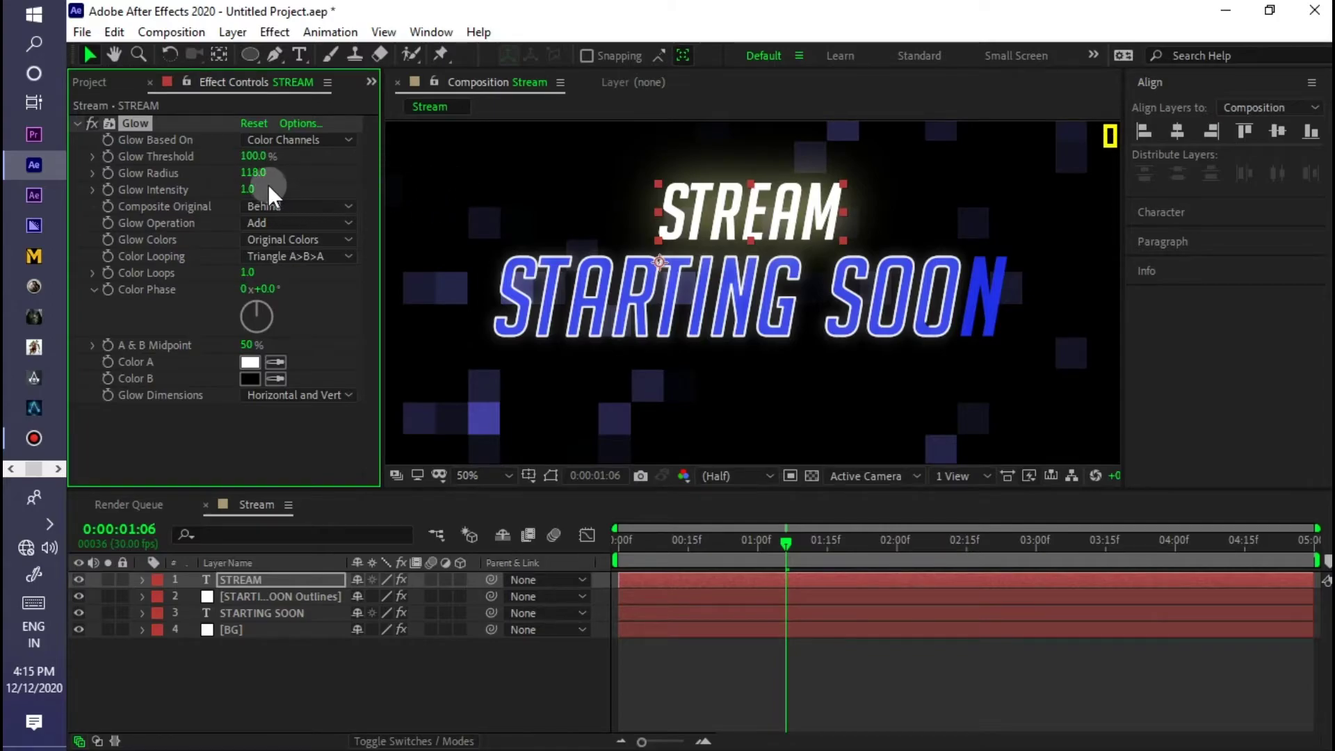
left_click(250, 188)
type("3")
key("Return")
- Zoom in and out to inspect the STREAM glow, and bring up the Project panel
scroll(515, 203, "down", 2)
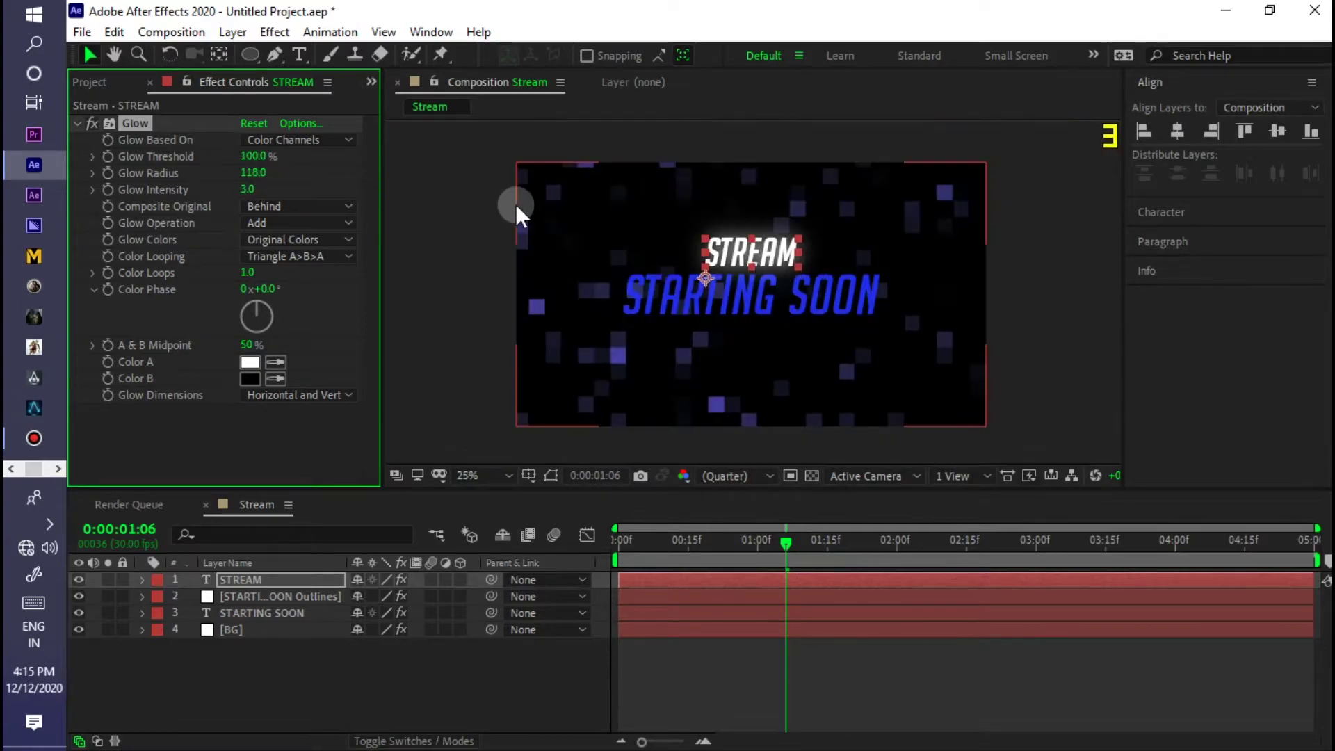
left_click(461, 232)
key("period")
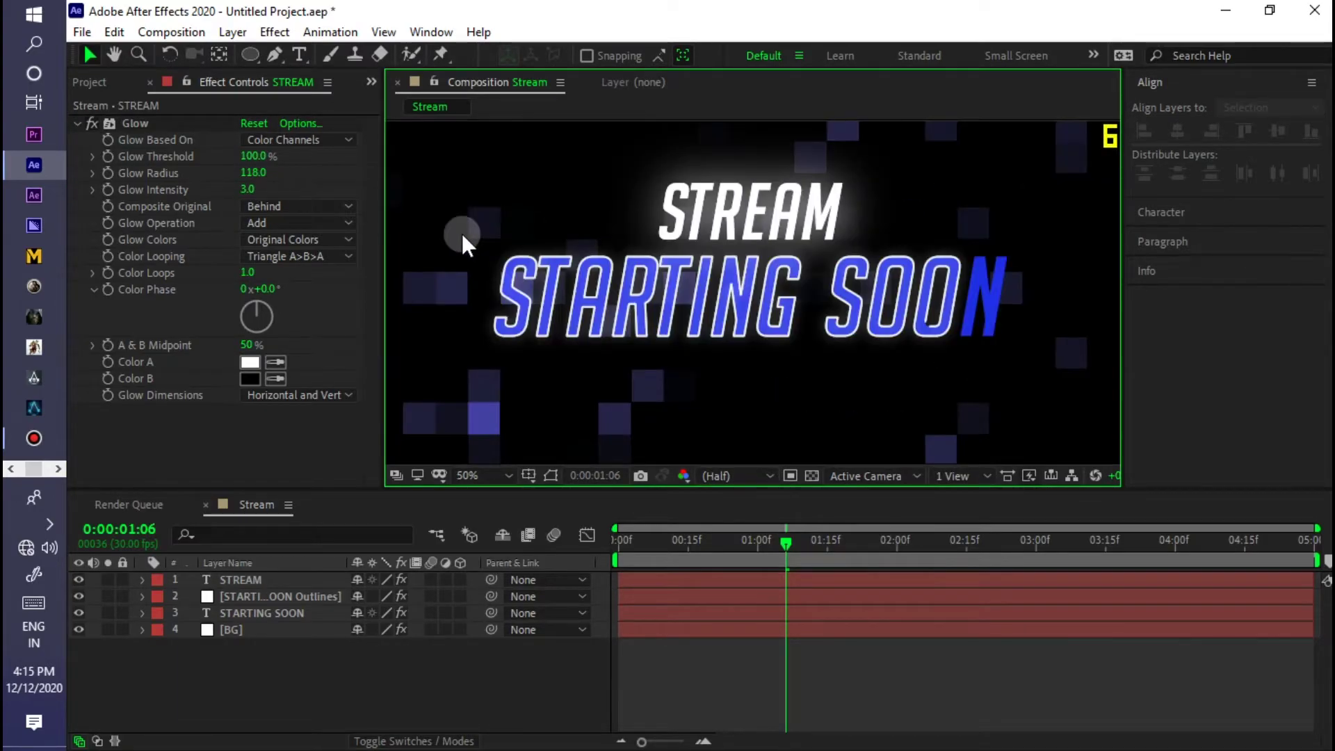
key("period")
key("comma")
key("period")
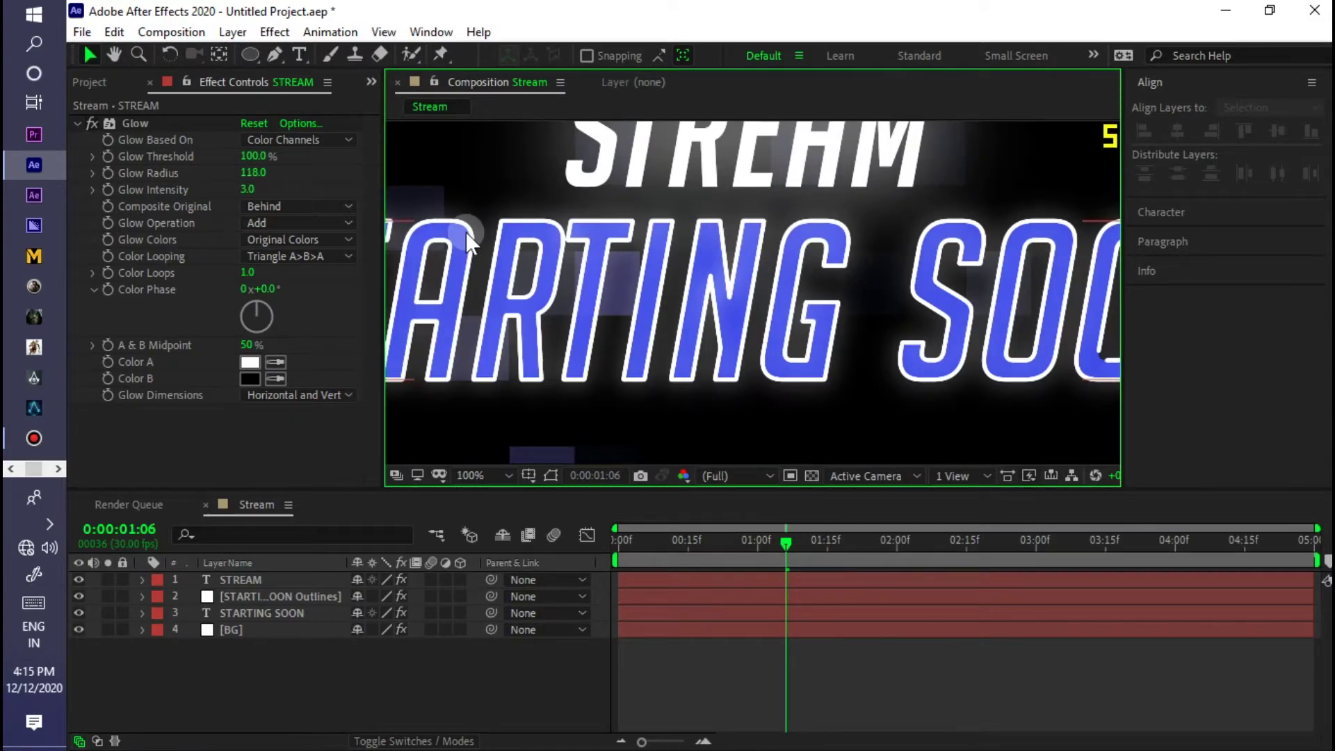
key("comma")
key("comma")
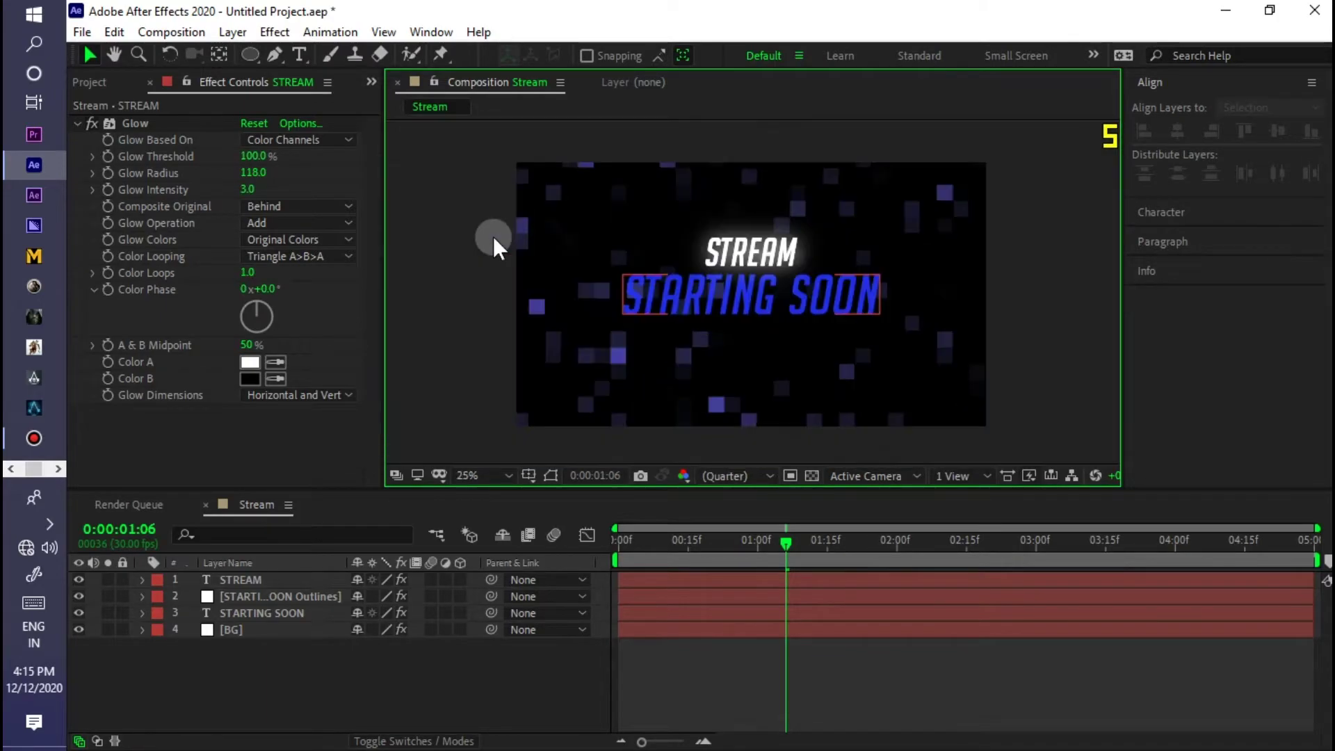
left_click(109, 84)
left_click(262, 328)
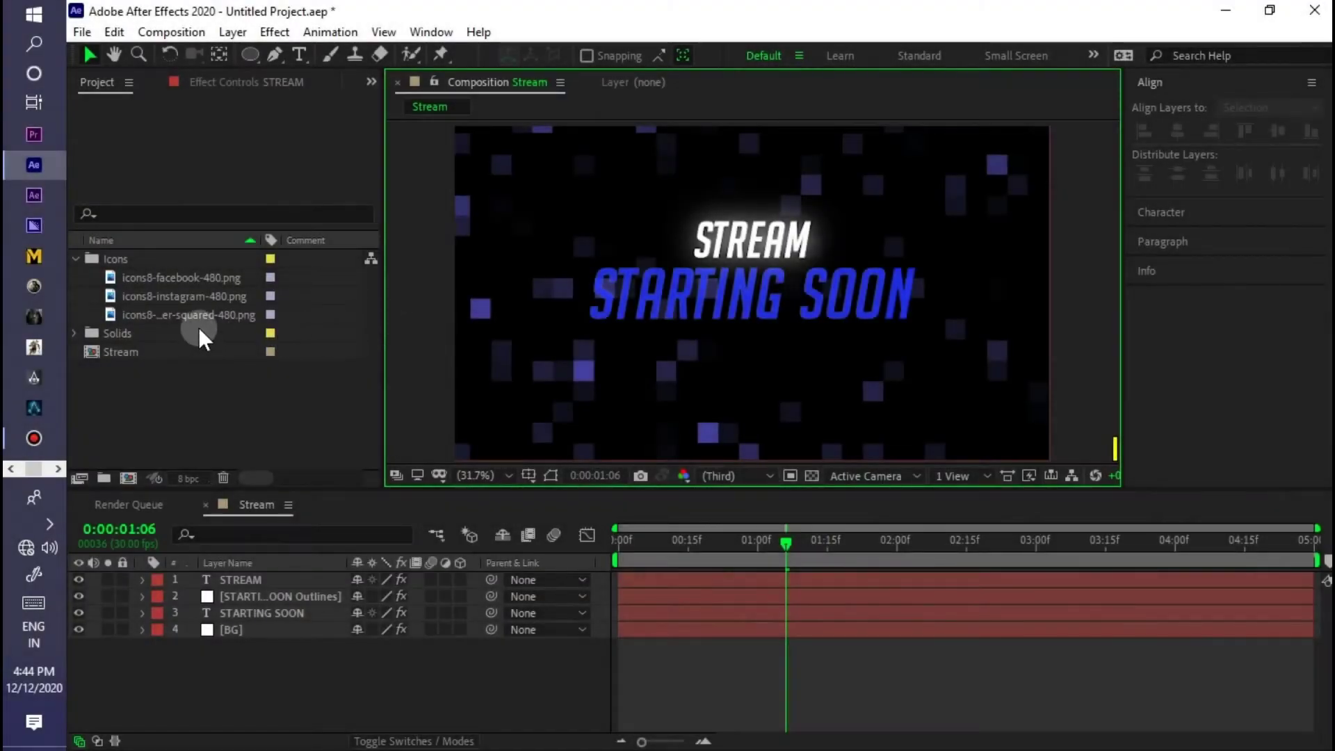
- Add the icons8-facebook-480.png icon to the Stream composition at 22% scale
left_click(186, 316)
left_click(187, 276)
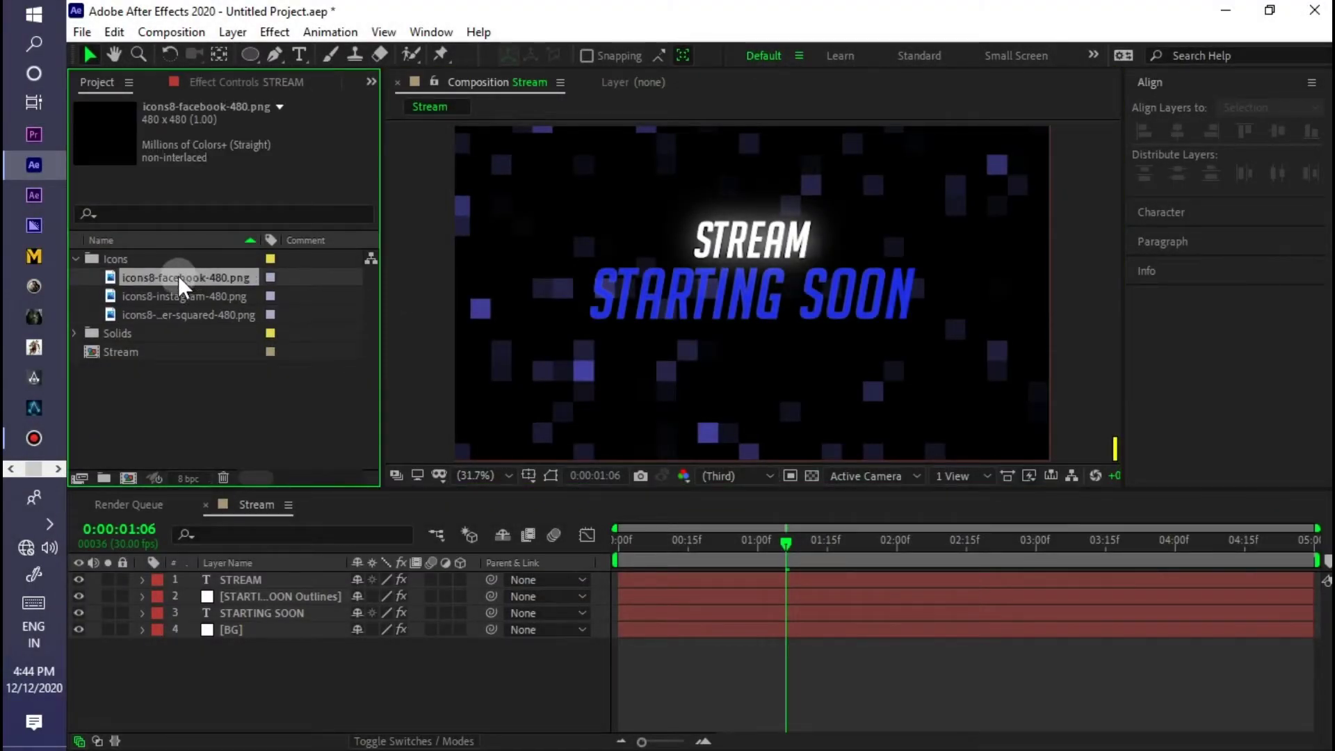
left_click_drag(171, 278, 277, 574)
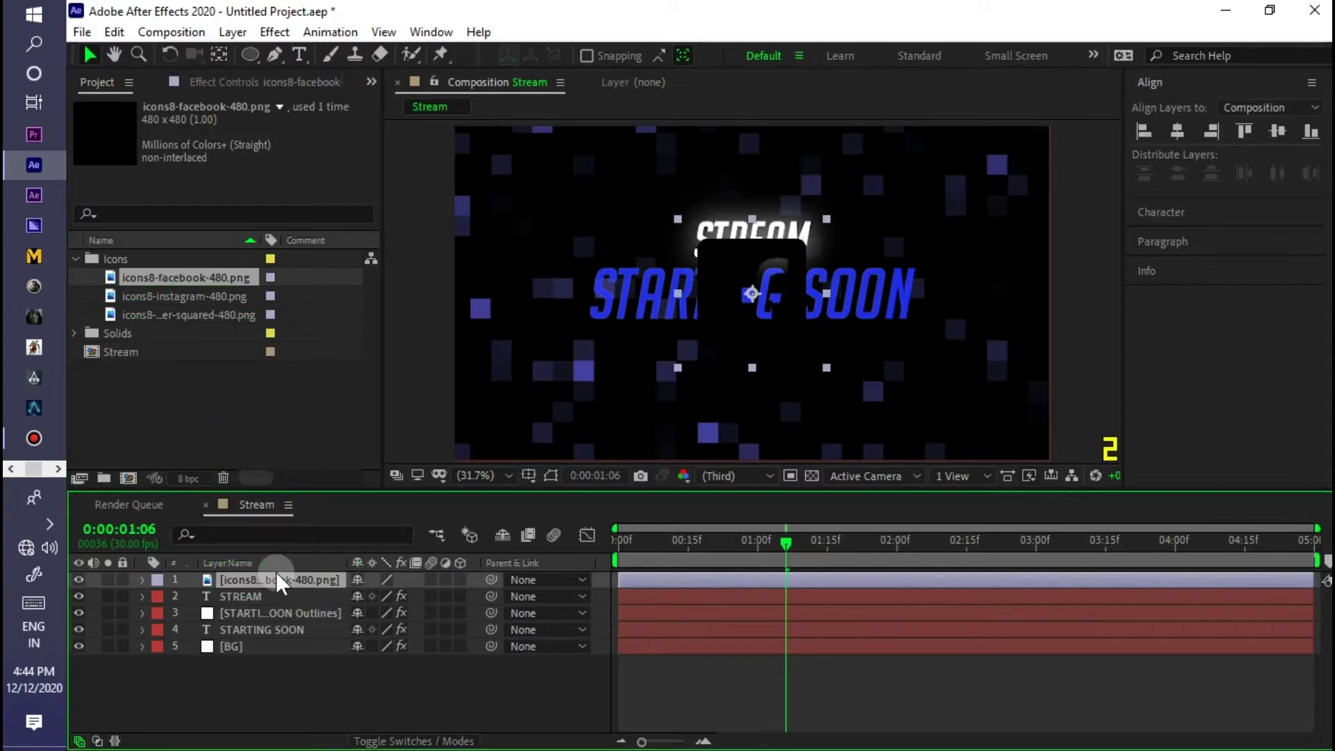
key("s")
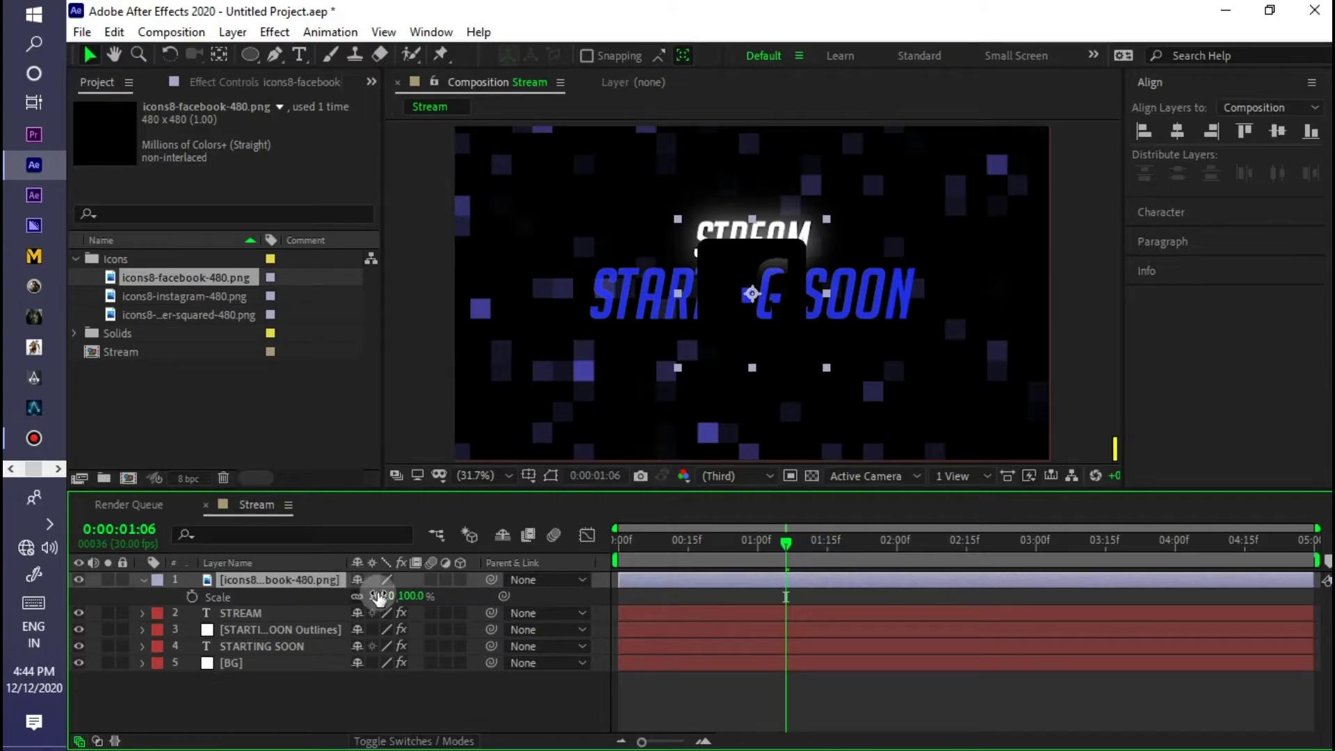
left_click(380, 596)
type("22")
key("Return")
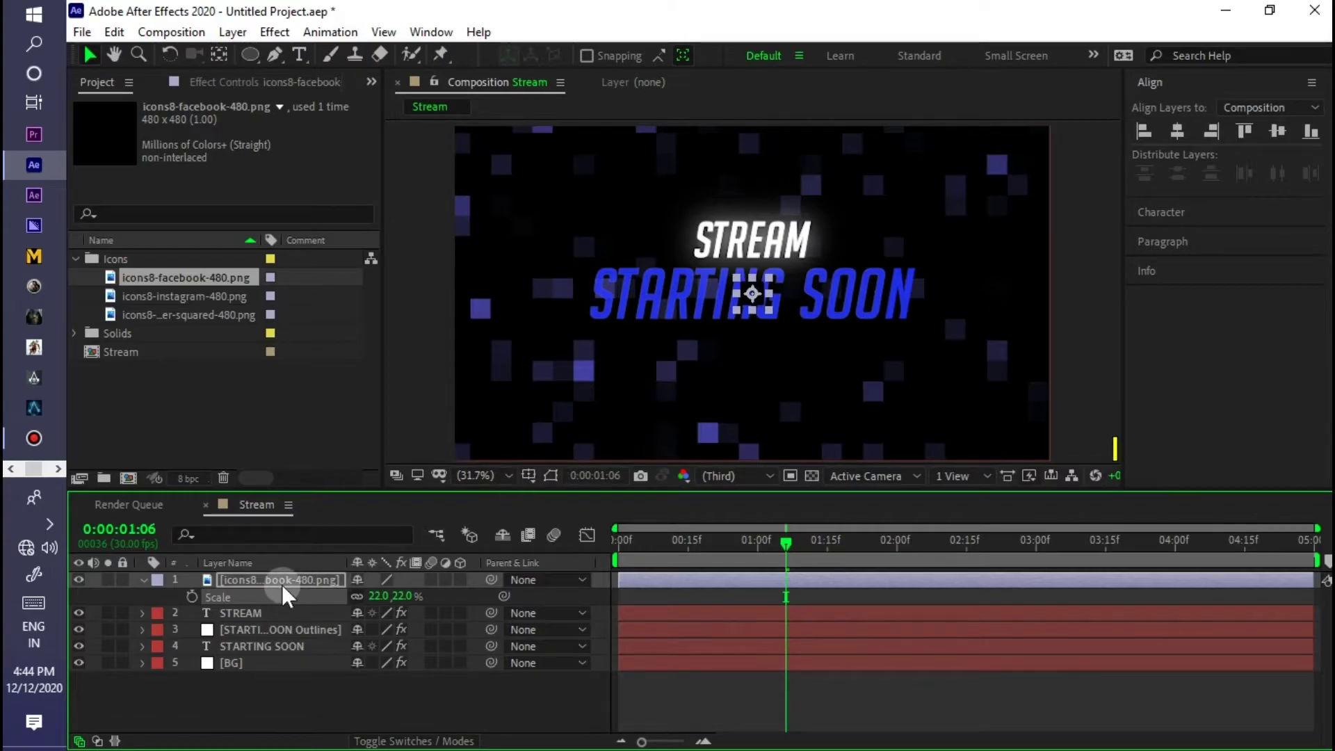
- Give the Facebook icon a blue 0078FF Fill effect
key("ctrl+space")
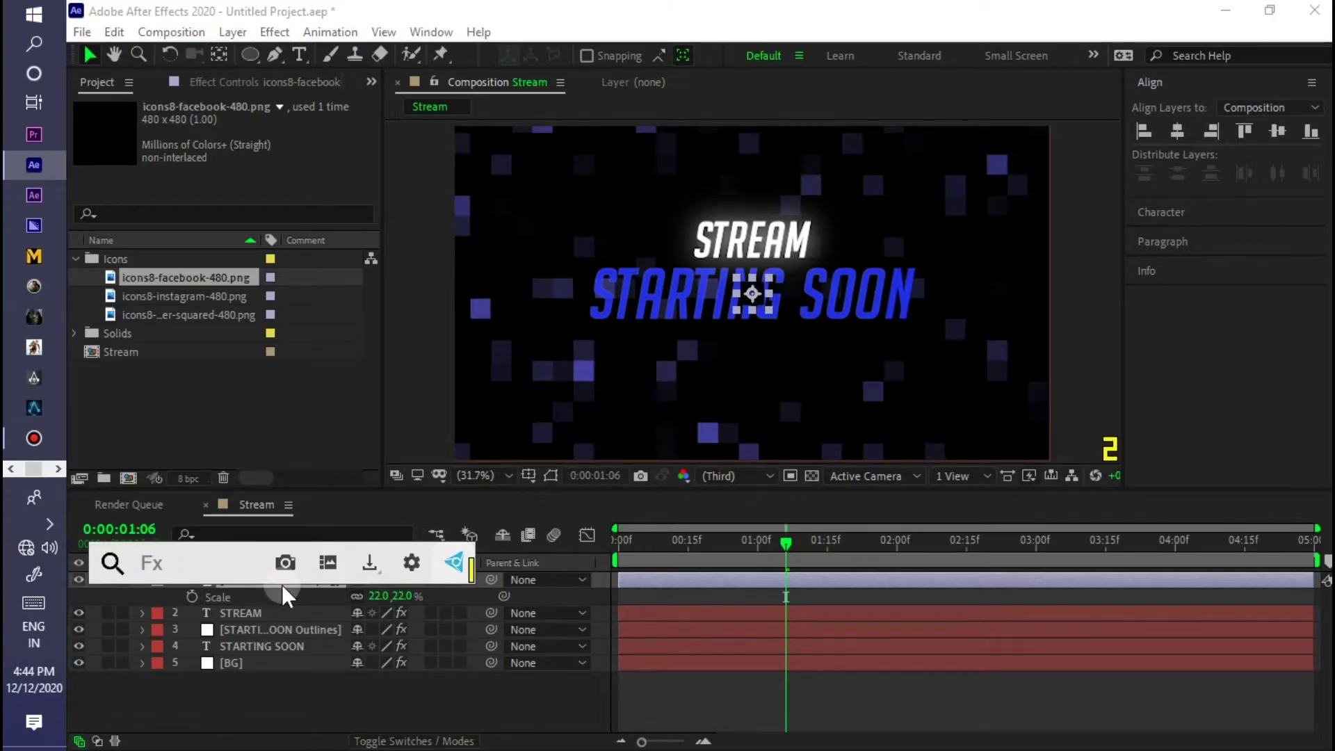
type("fill")
key("Up")
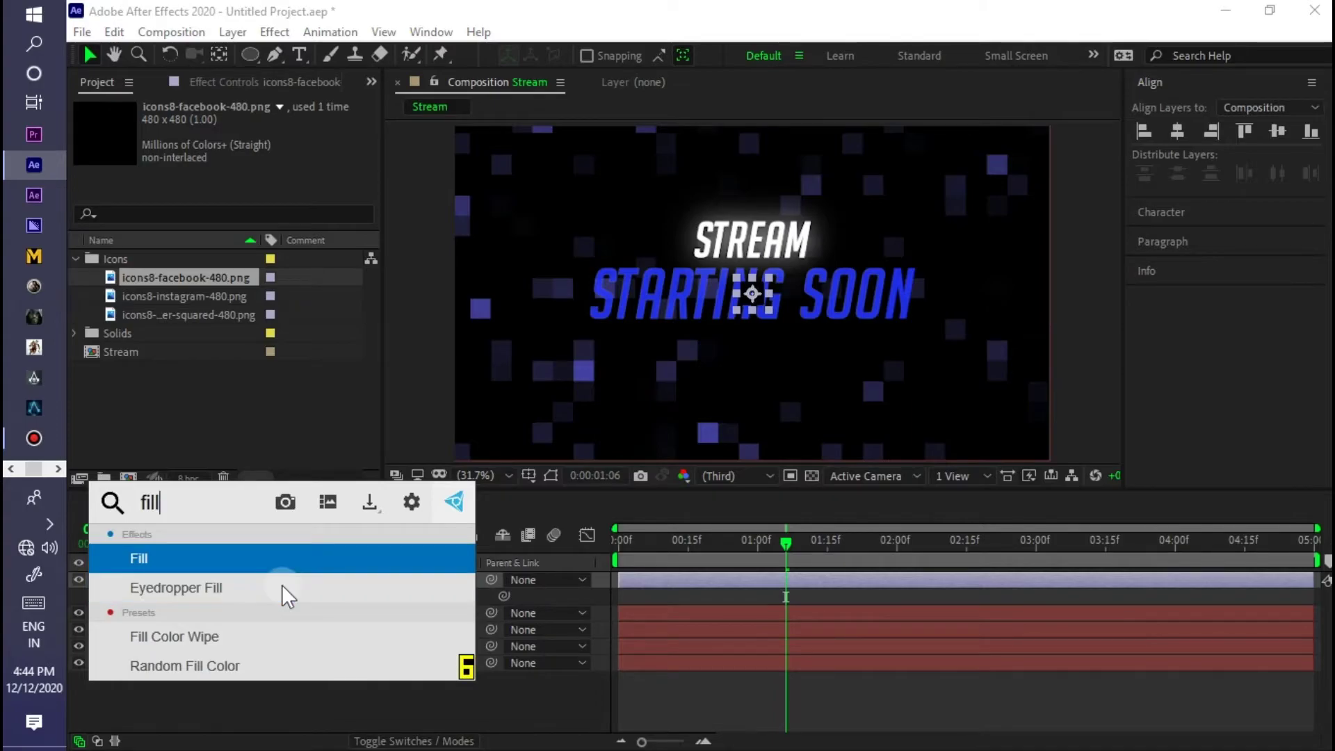
key("Return")
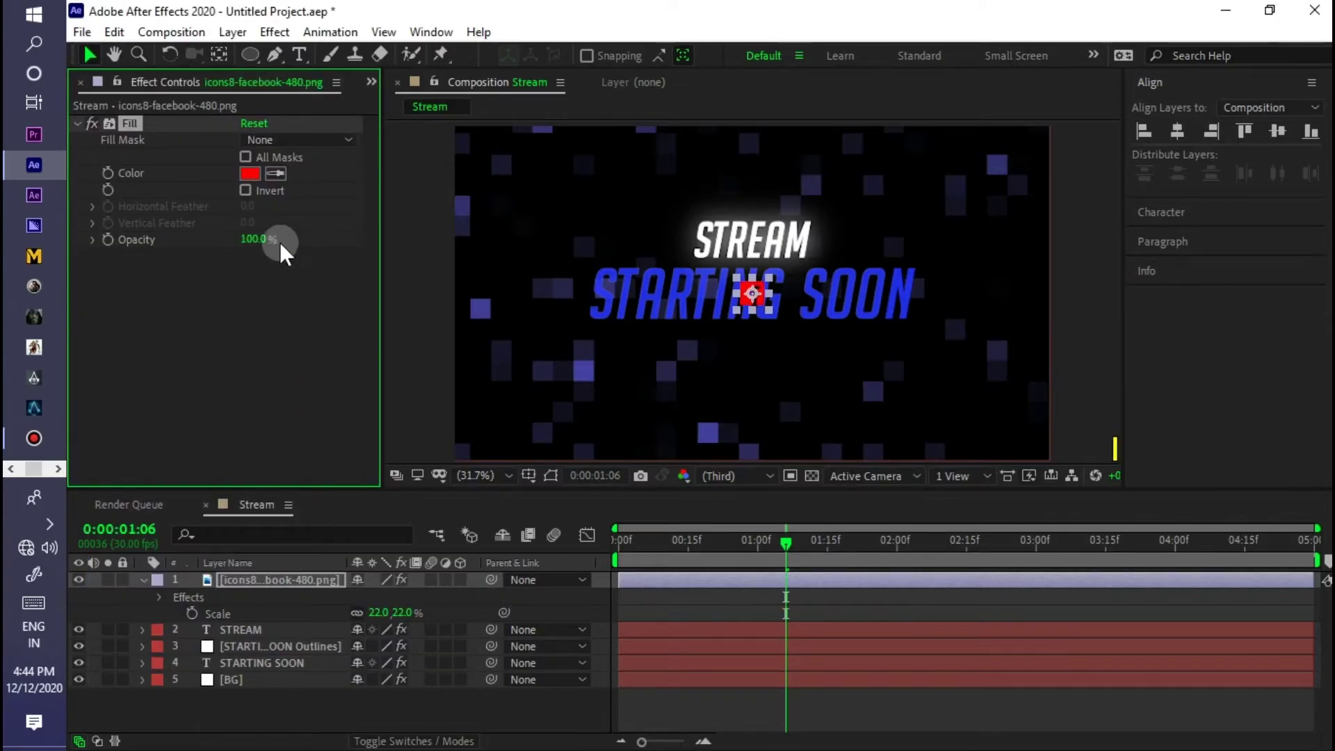
left_click(248, 172)
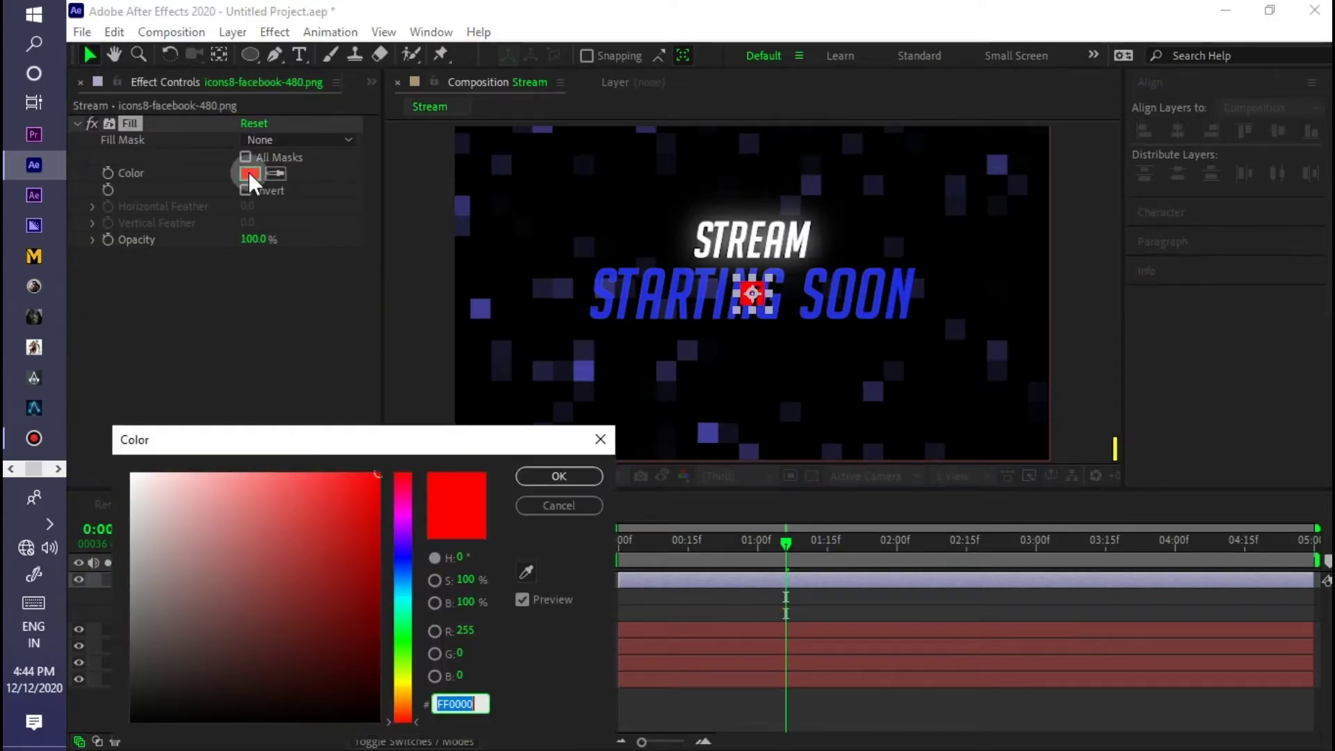
left_click(402, 574)
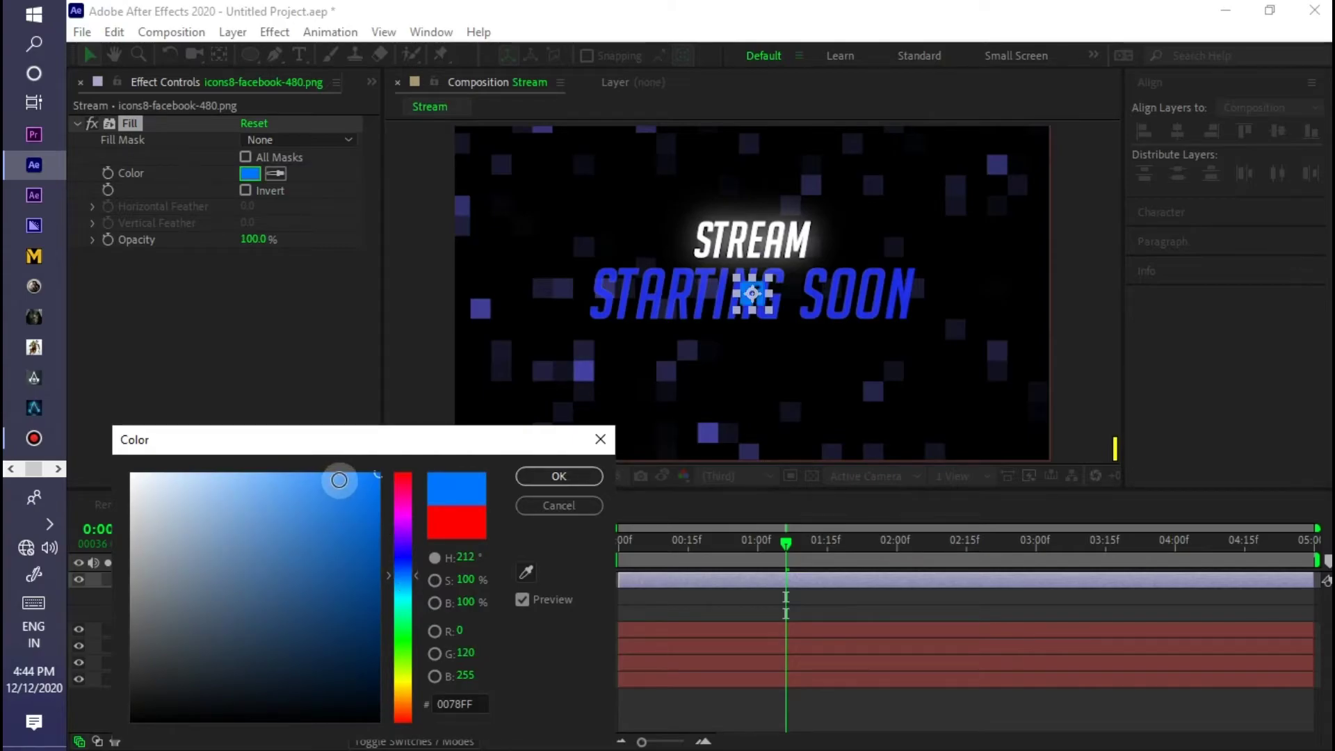
left_click(339, 480)
left_click(521, 477)
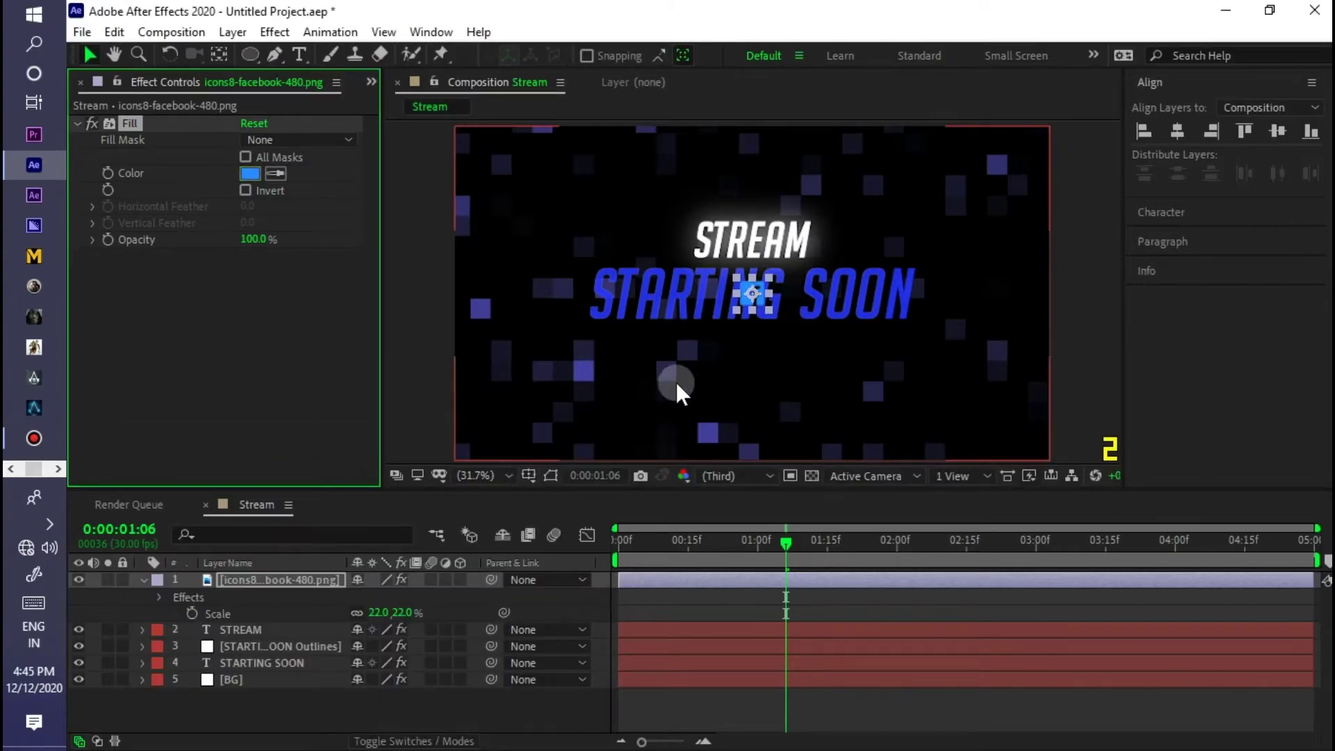
- Move the Facebook icon below the titles and select the Instagram icon file in the Project panel
mouse_move(750, 293)
left_mouse_down()
mouse_move(767, 333)
mouse_move(808, 350)
left_mouse_up()
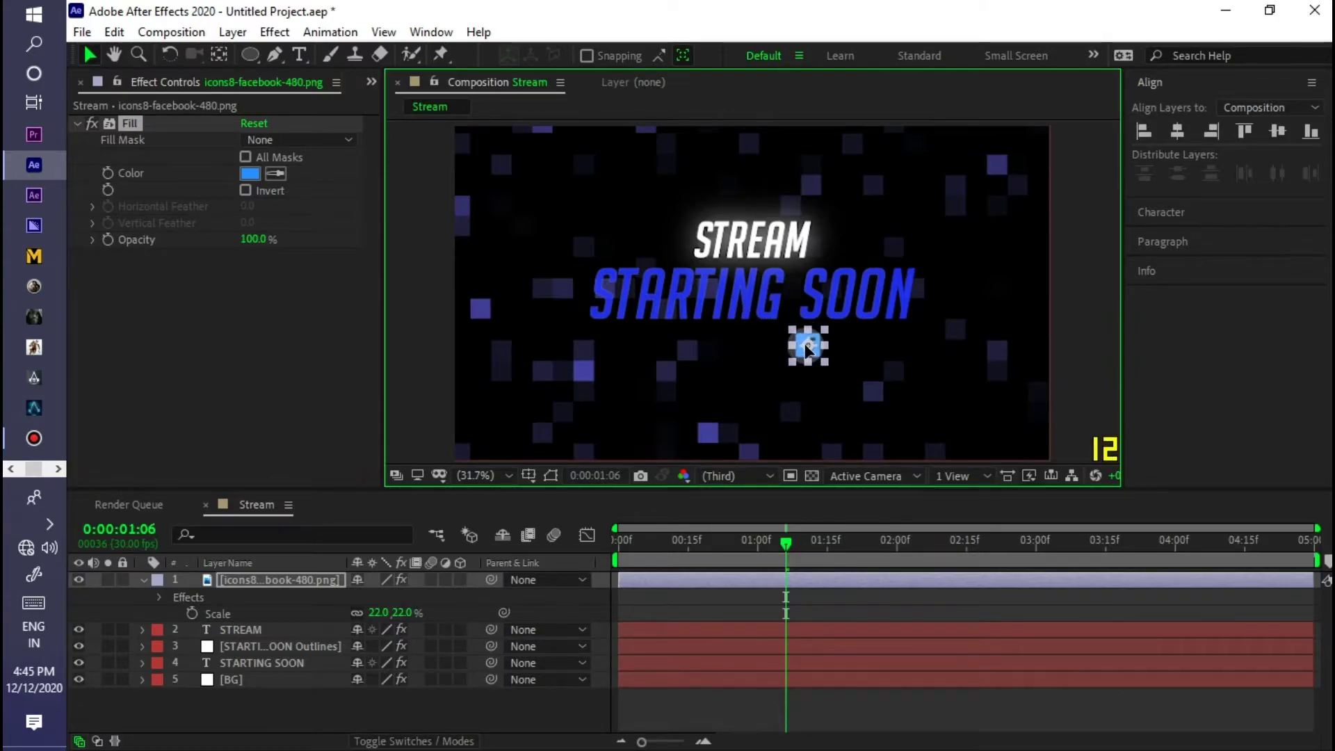
left_click(745, 349)
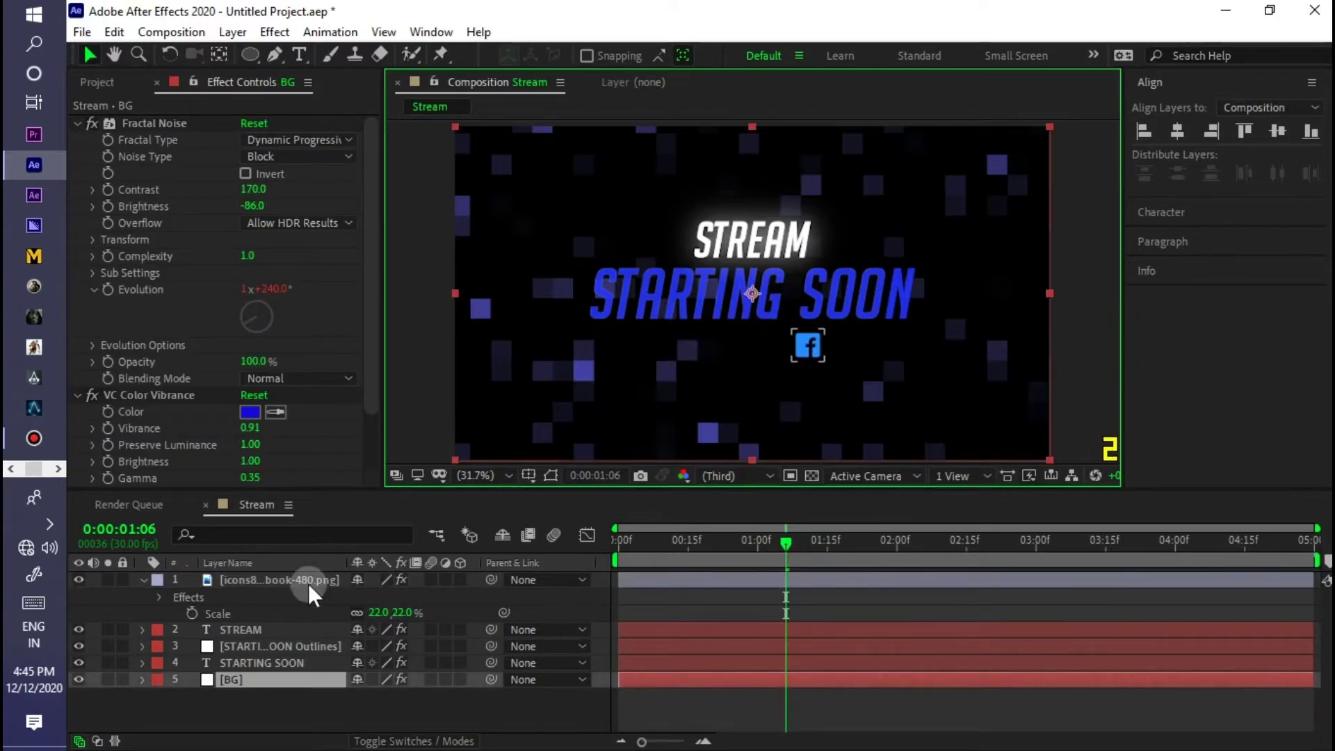
left_click(264, 580)
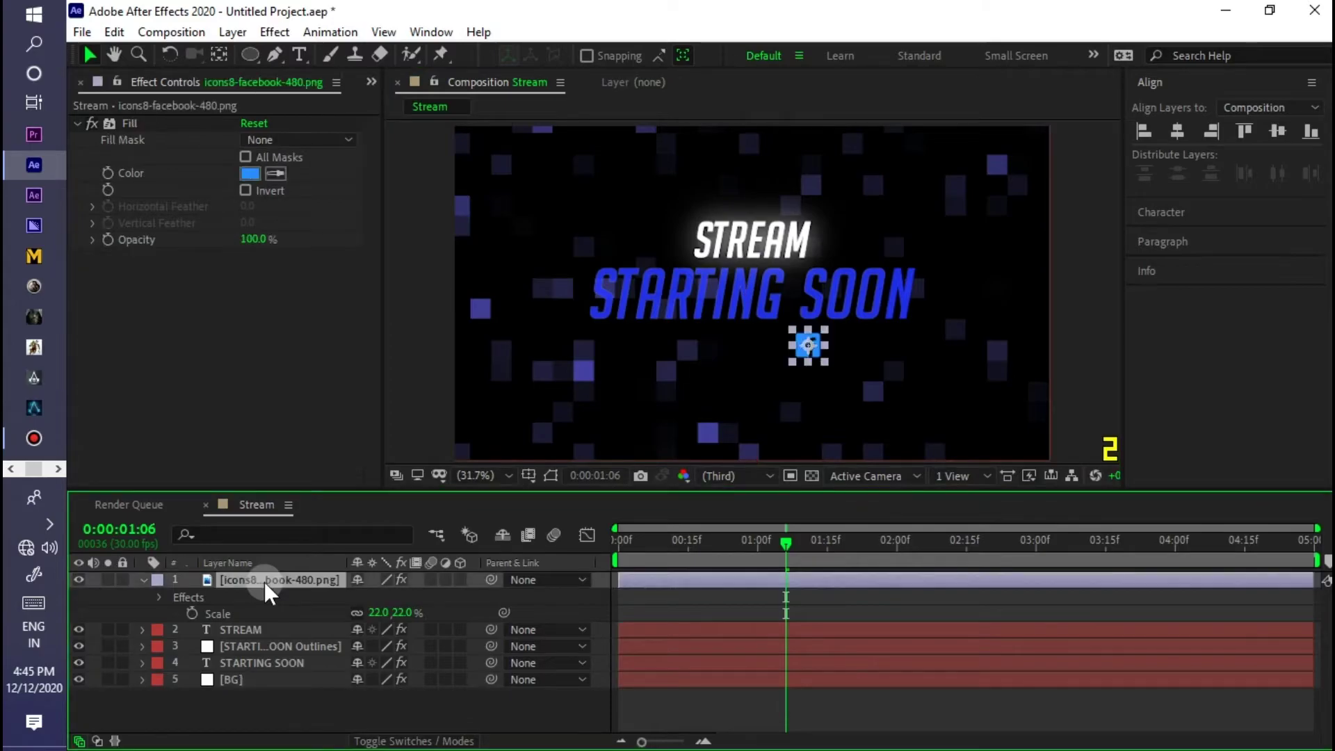
left_click(77, 86)
left_click(185, 293)
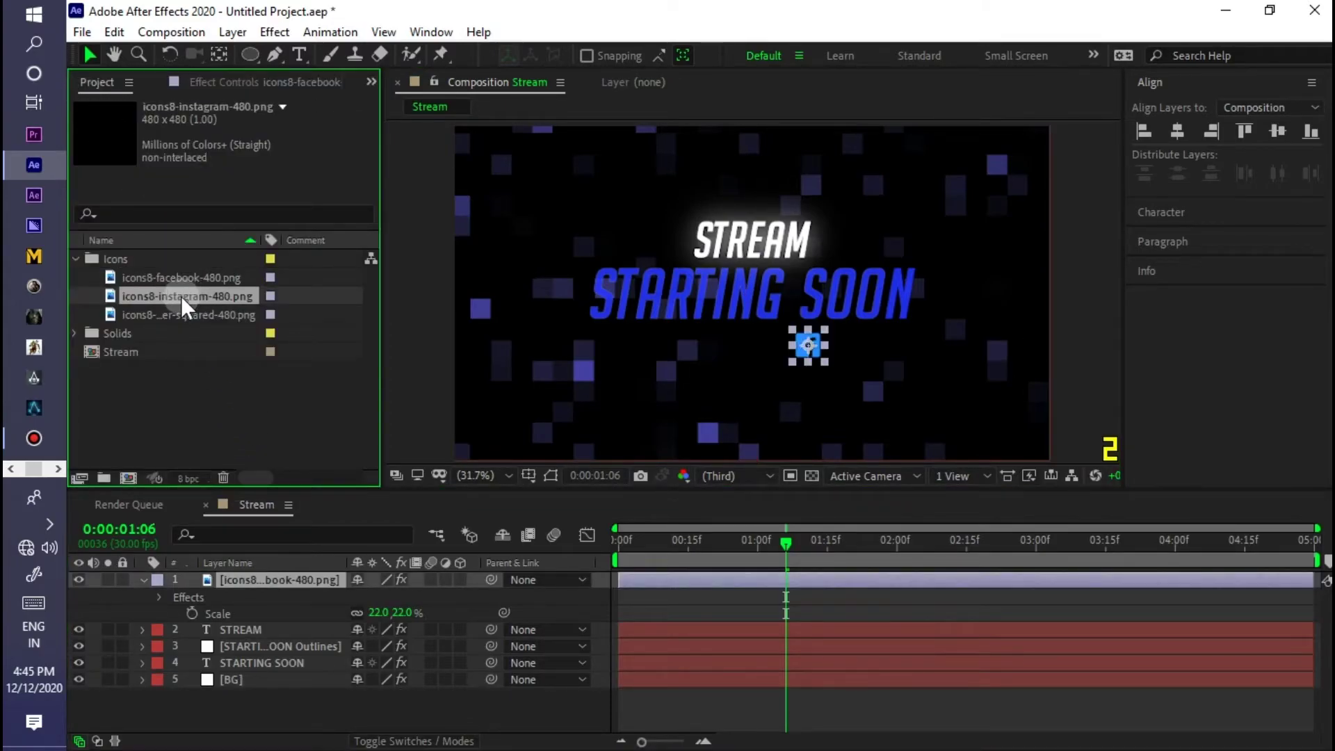
- Add the Instagram and Twitter icons to the composition and scale Instagram to 22%
left_click_drag(181, 295, 265, 574)
left_click_drag(187, 314, 256, 576)
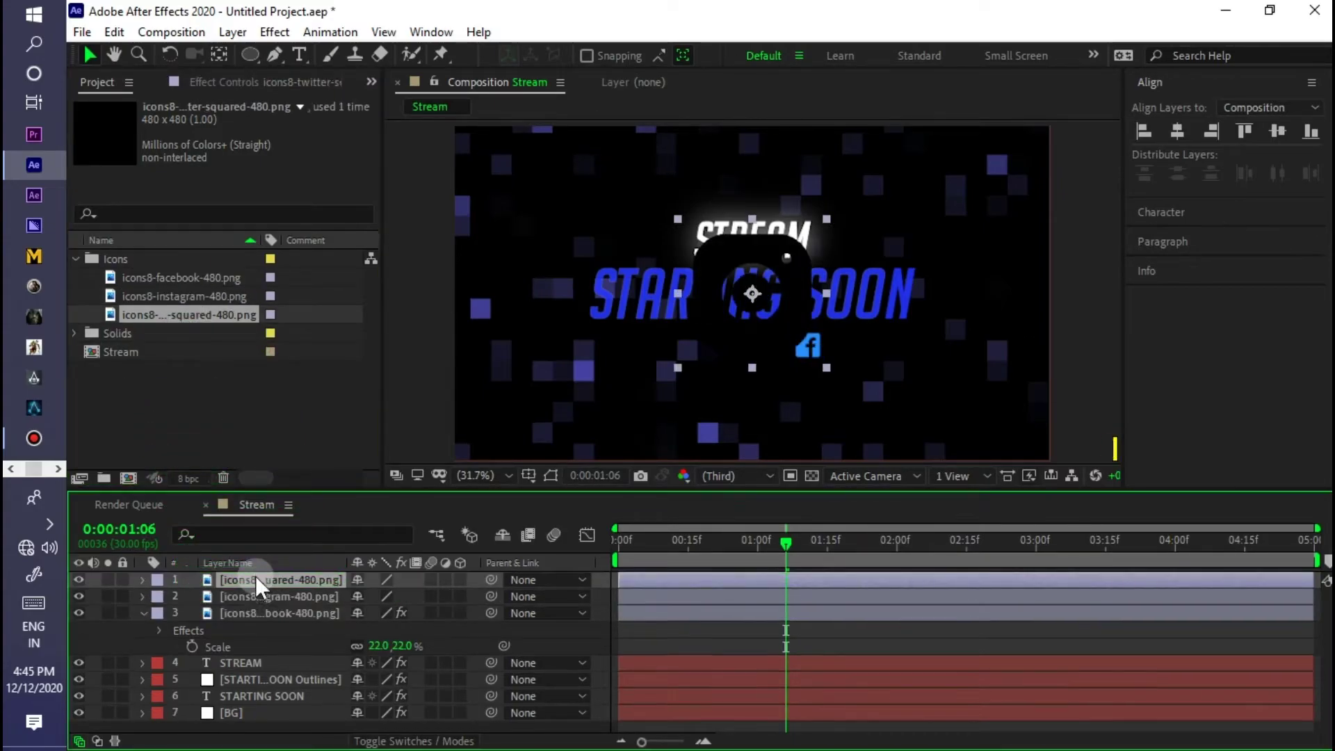
left_click(263, 599)
key("s")
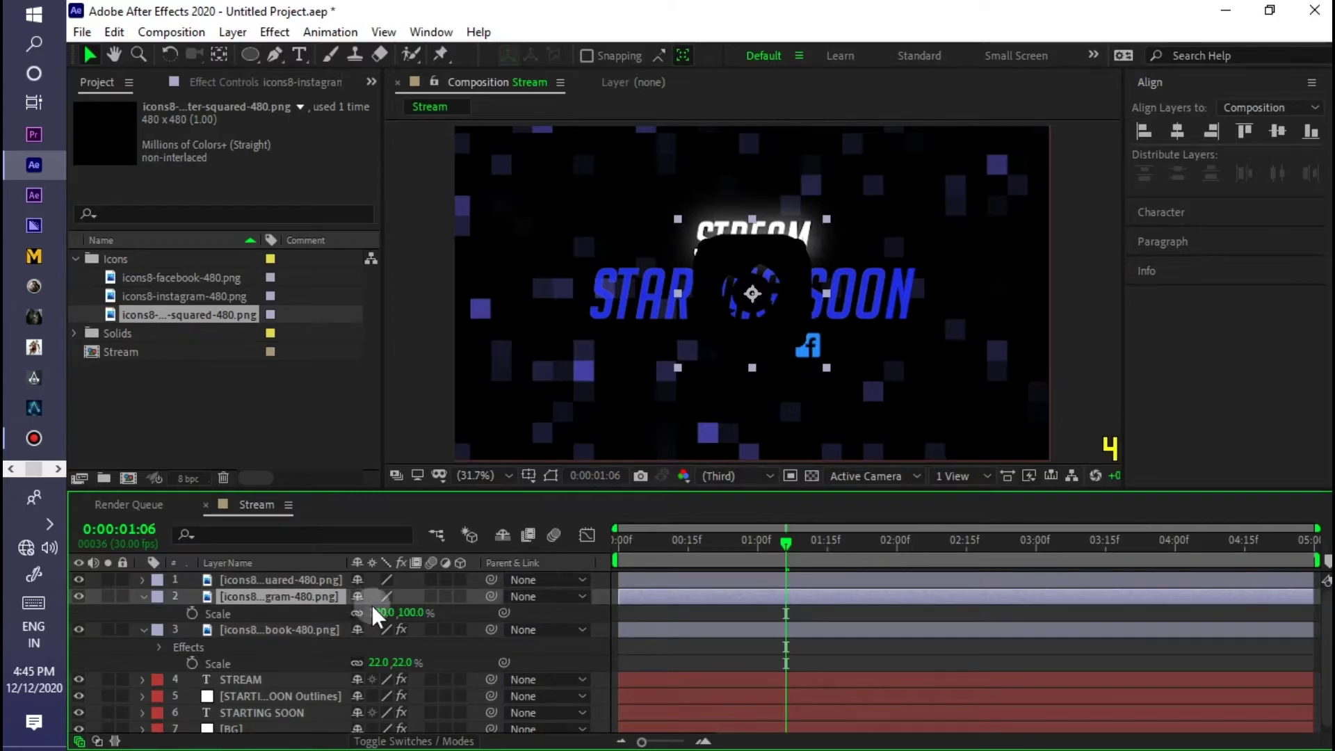
left_click(381, 612)
type("22")
key("Return")
- Scale the Twitter icon layer to 22% as well
left_click(284, 578)
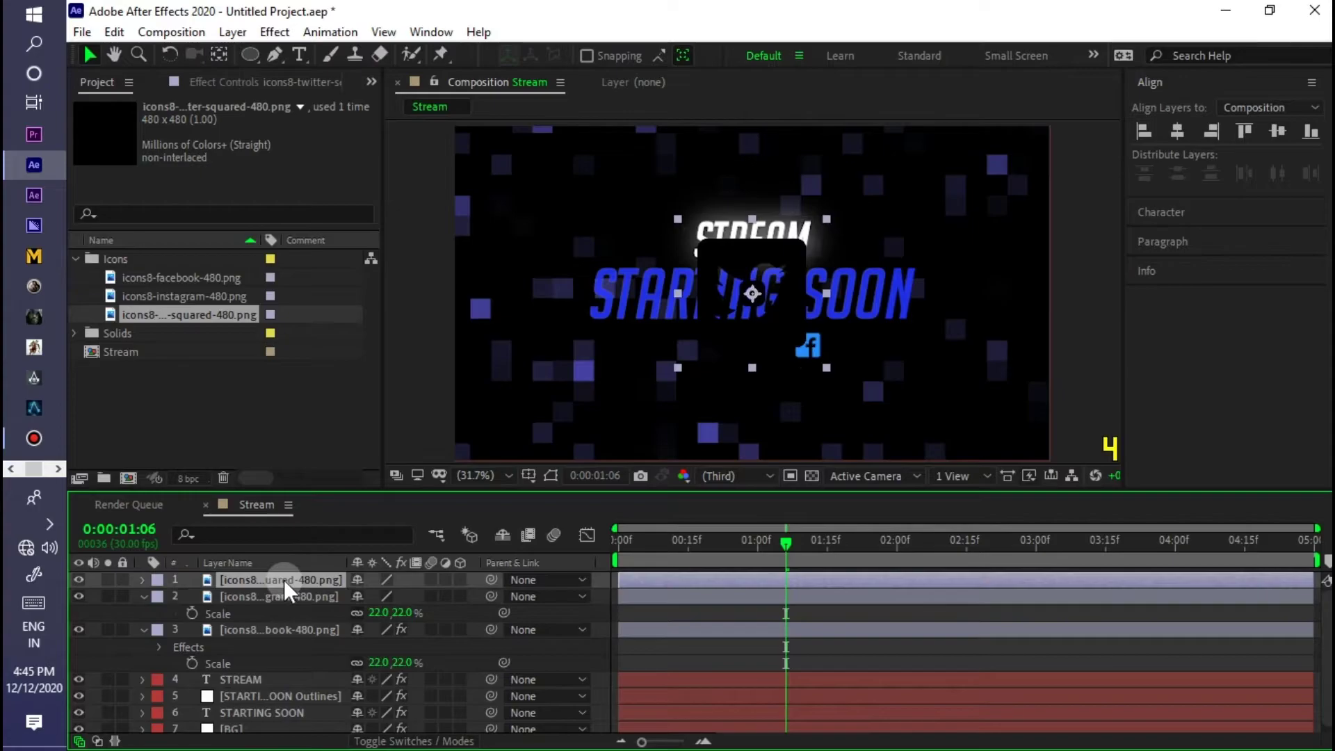
key("s")
left_click(383, 596)
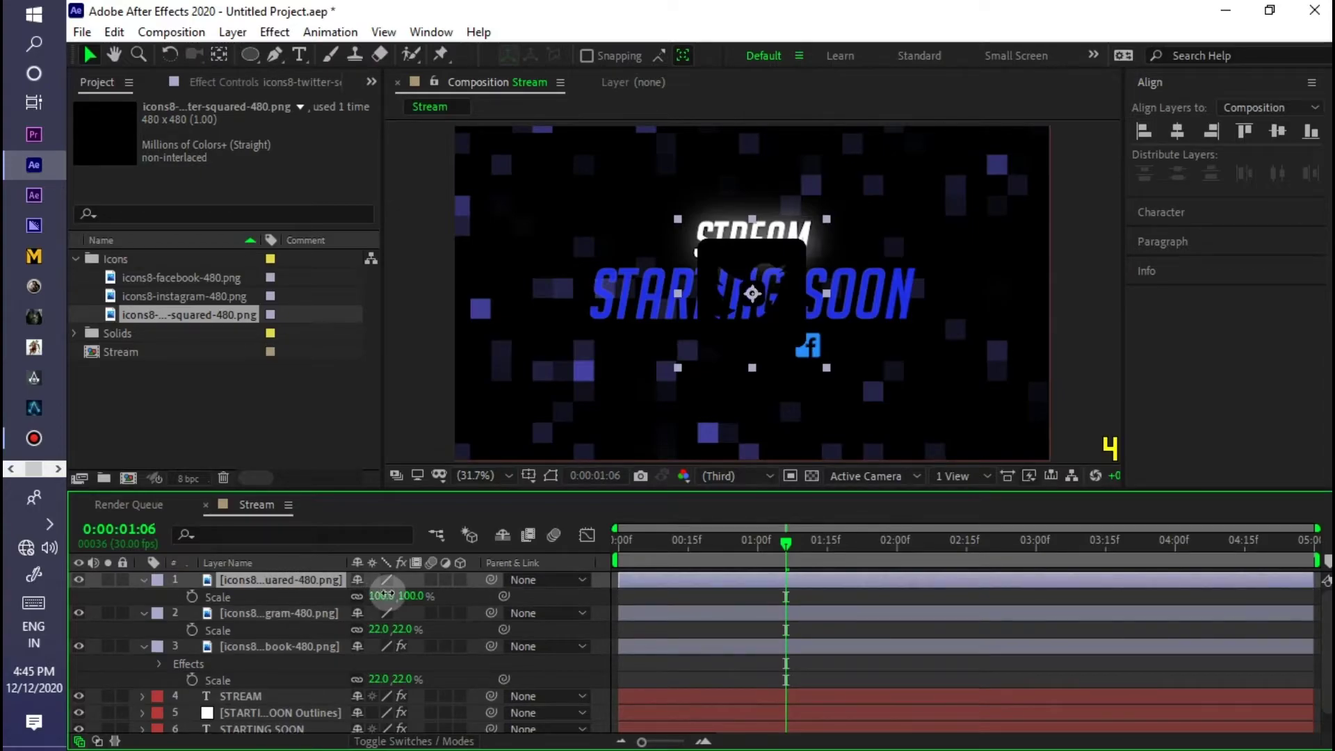
type("22")
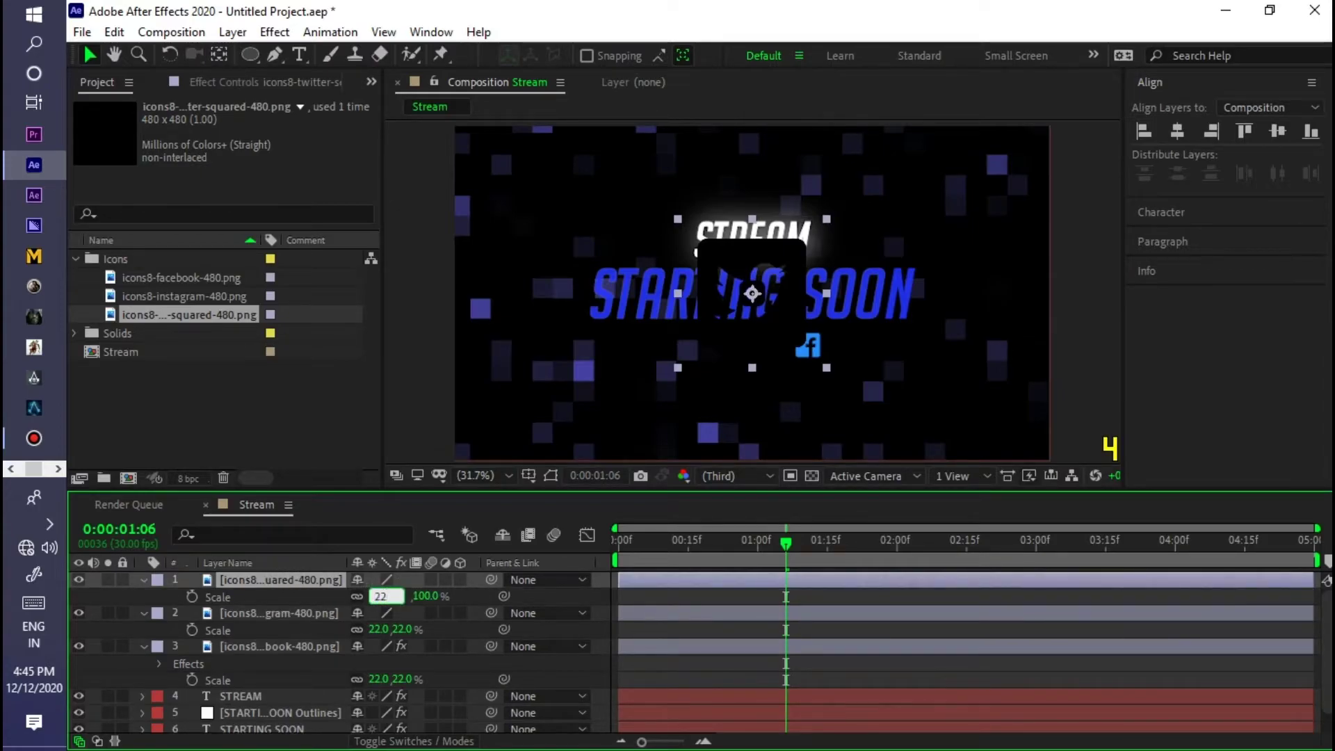
key("Return")
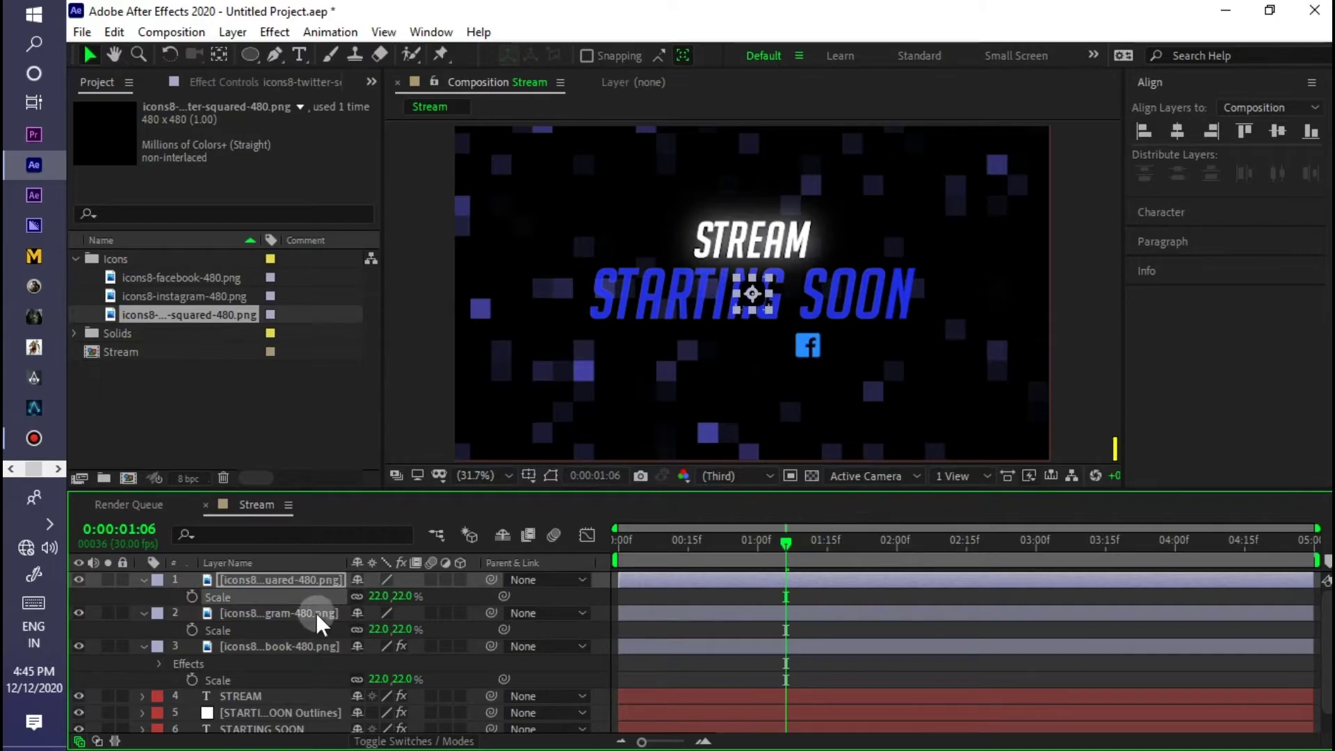
left_click(307, 611)
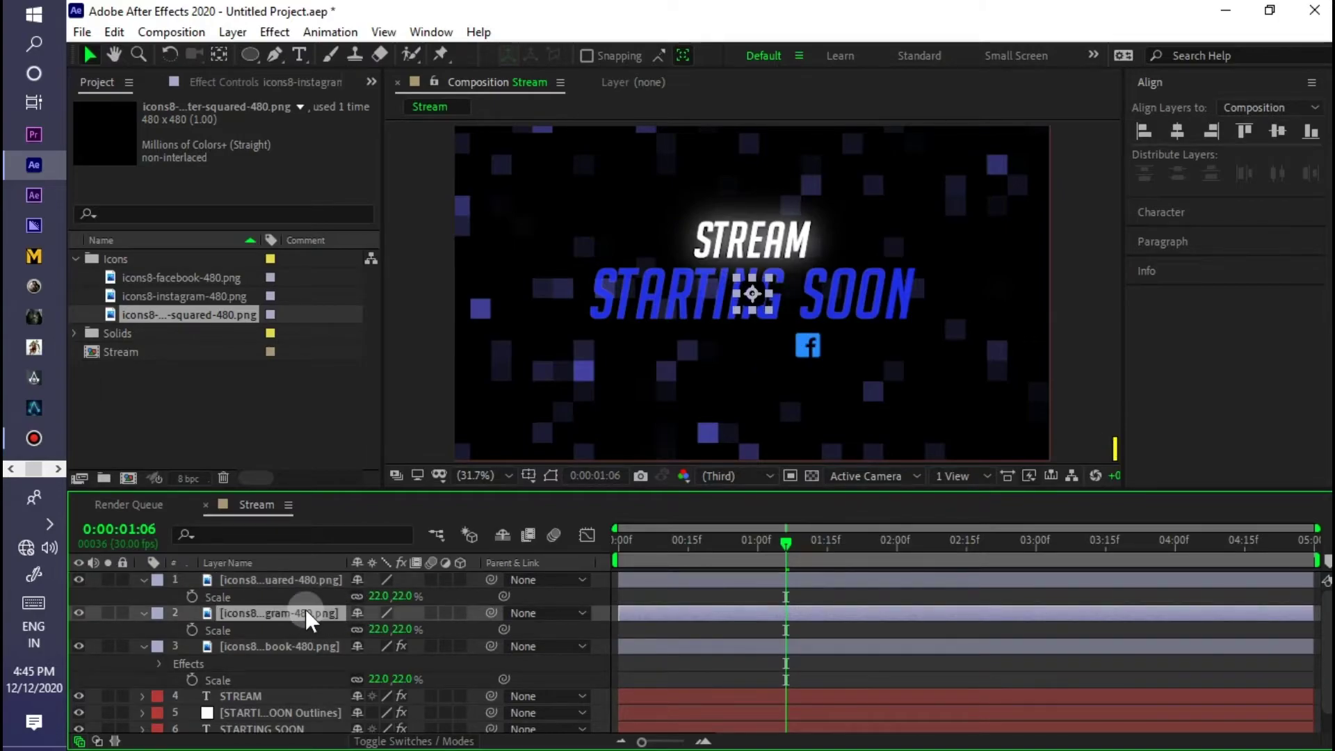
key("ctrl+space")
- Give the Instagram icon a pinkish red FF003C Fill
type("f")
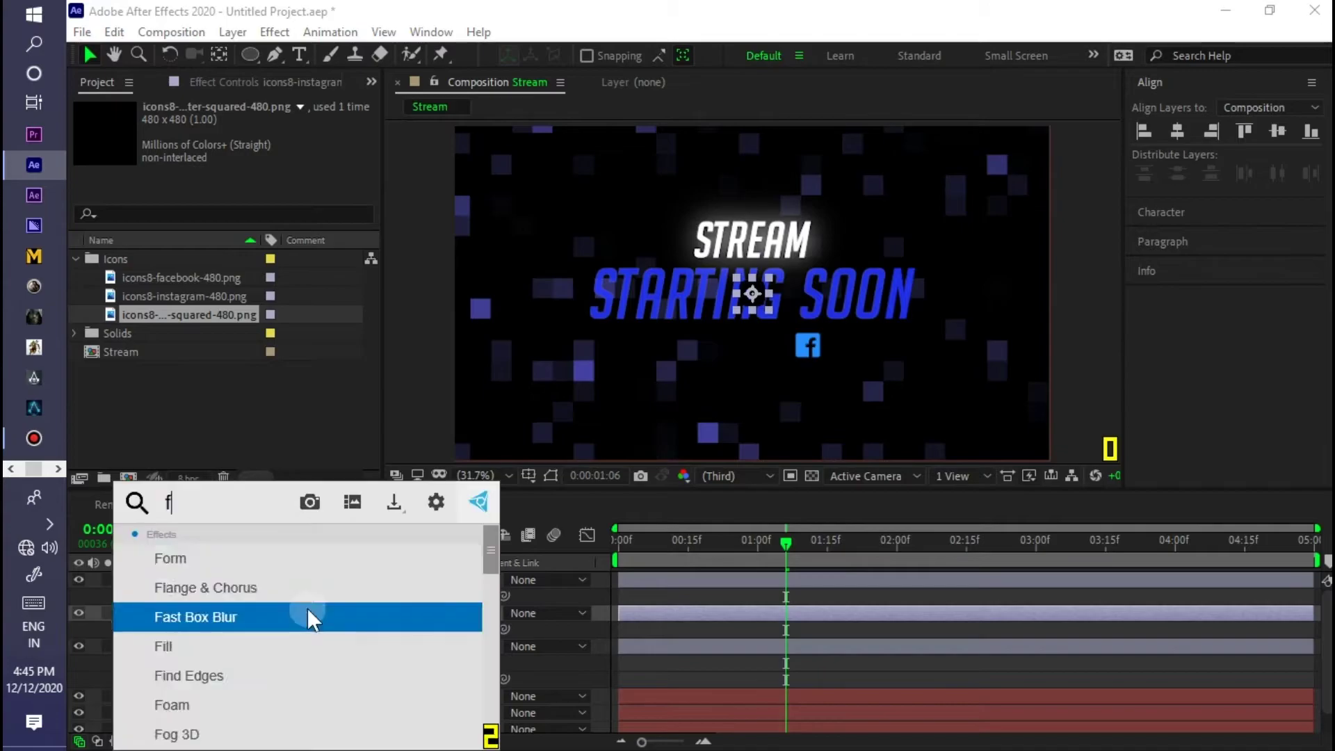
type("i")
key("Return")
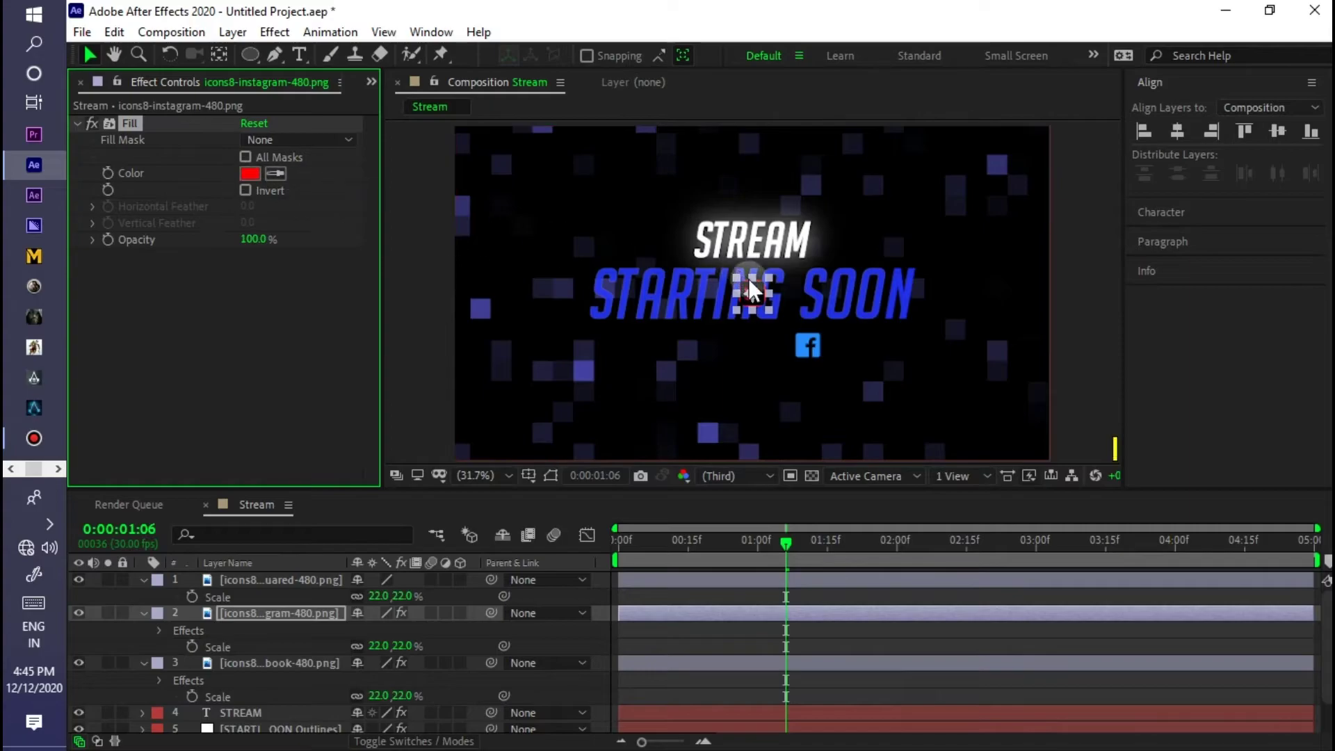
left_click_drag(755, 290, 703, 315)
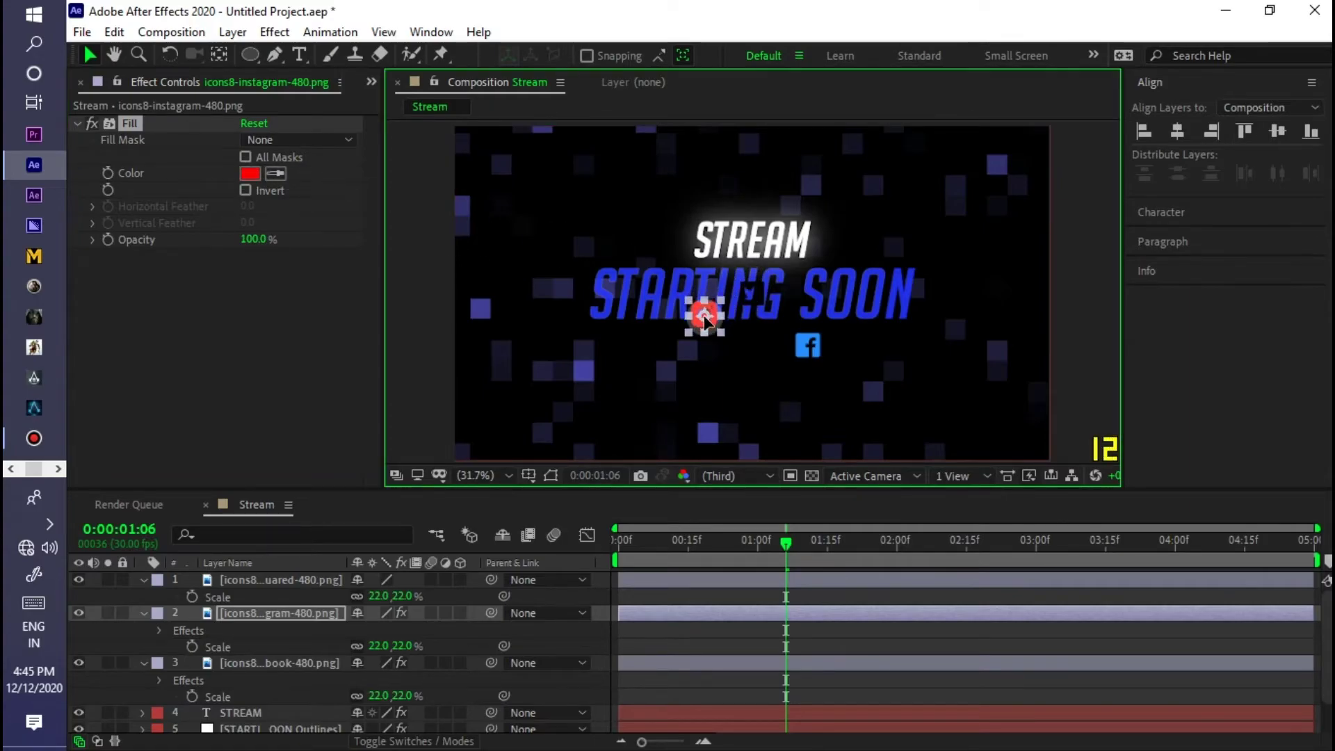
left_click(250, 173)
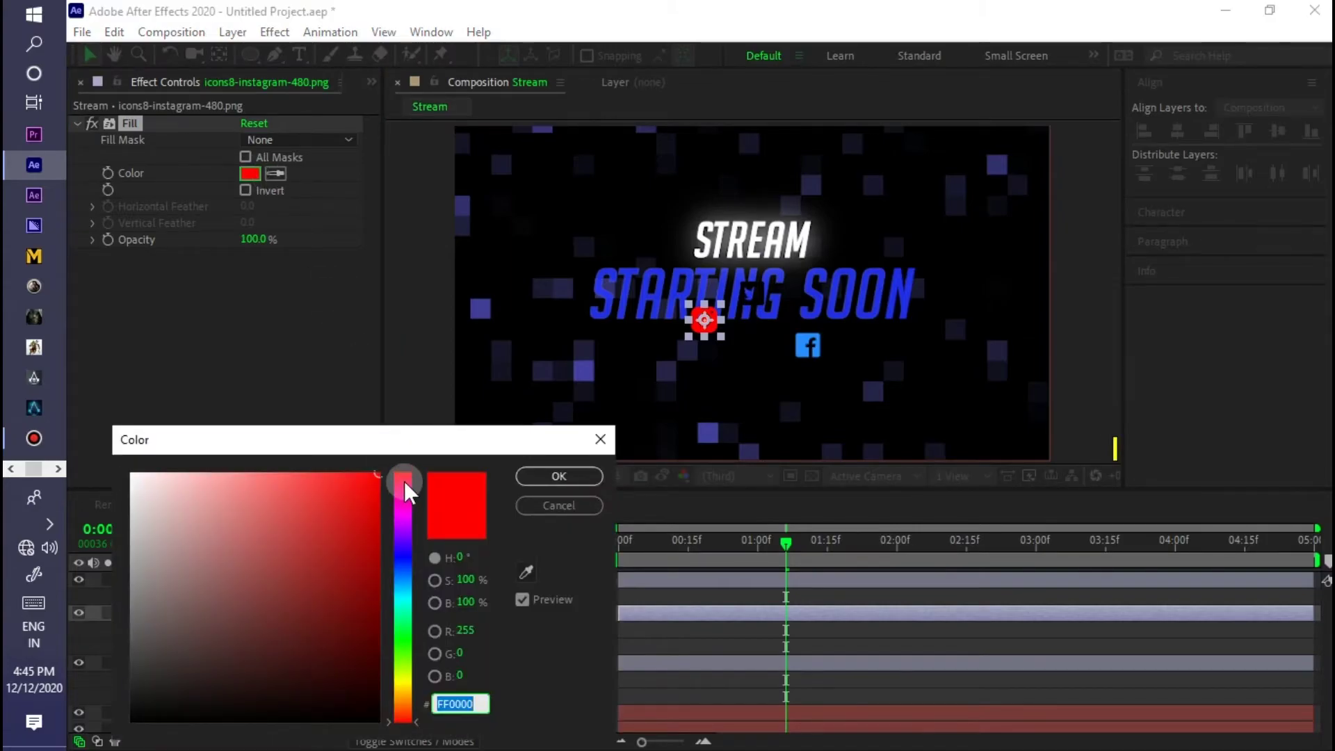
left_click_drag(403, 481, 402, 481)
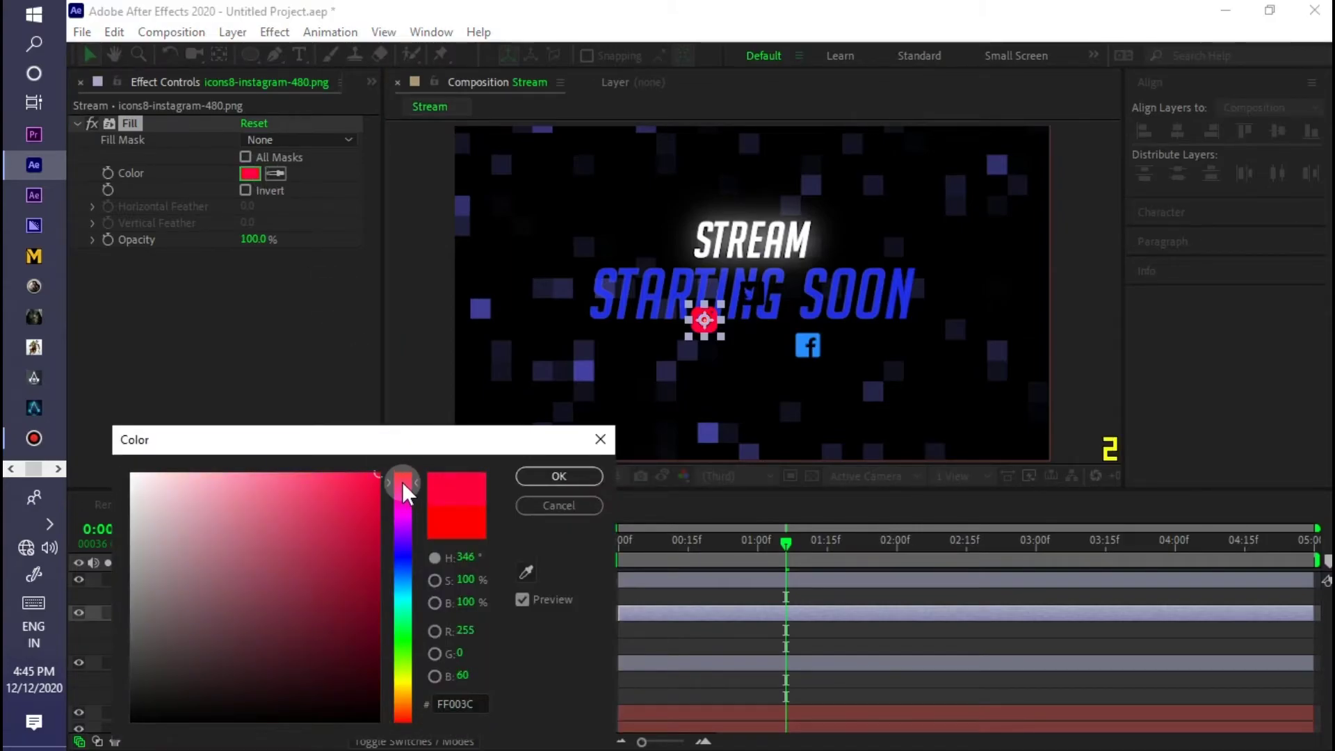
key("Return")
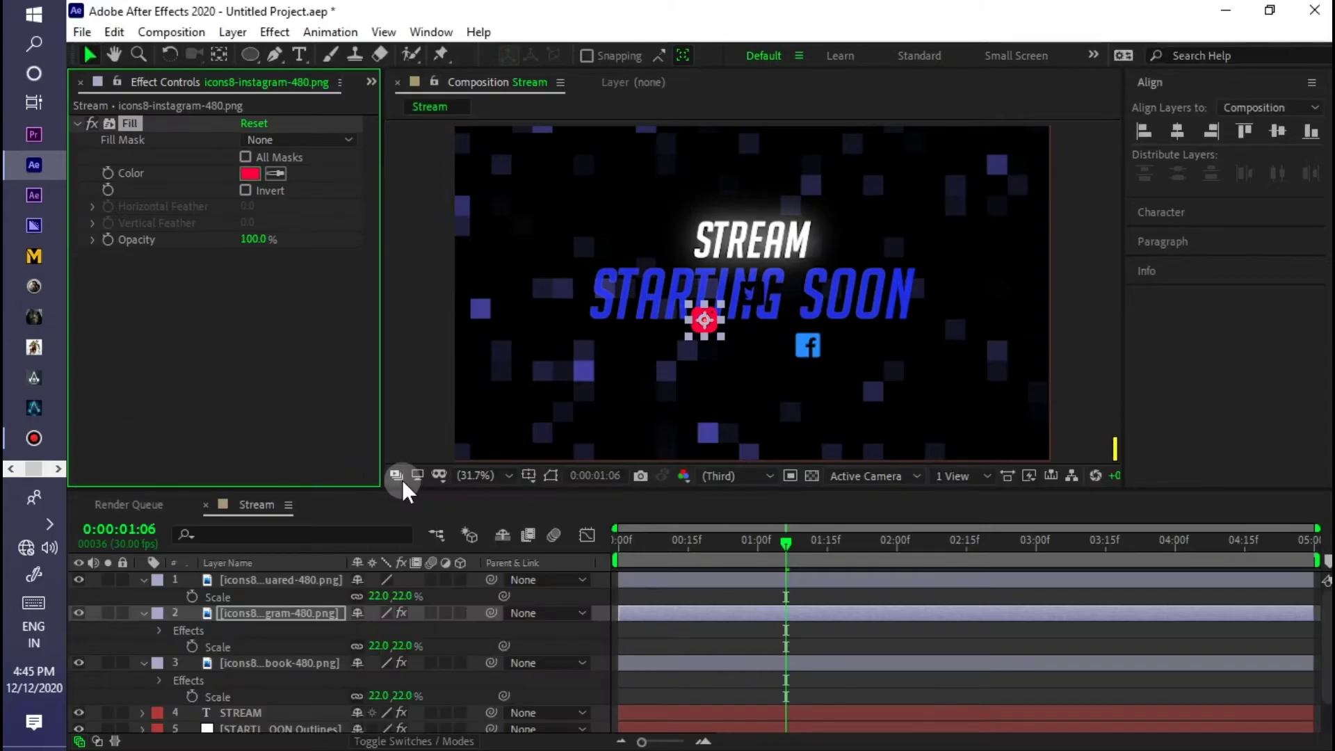
- Place Instagram right of the Facebook icon and move Twitter out from behind the titles
left_click(683, 385)
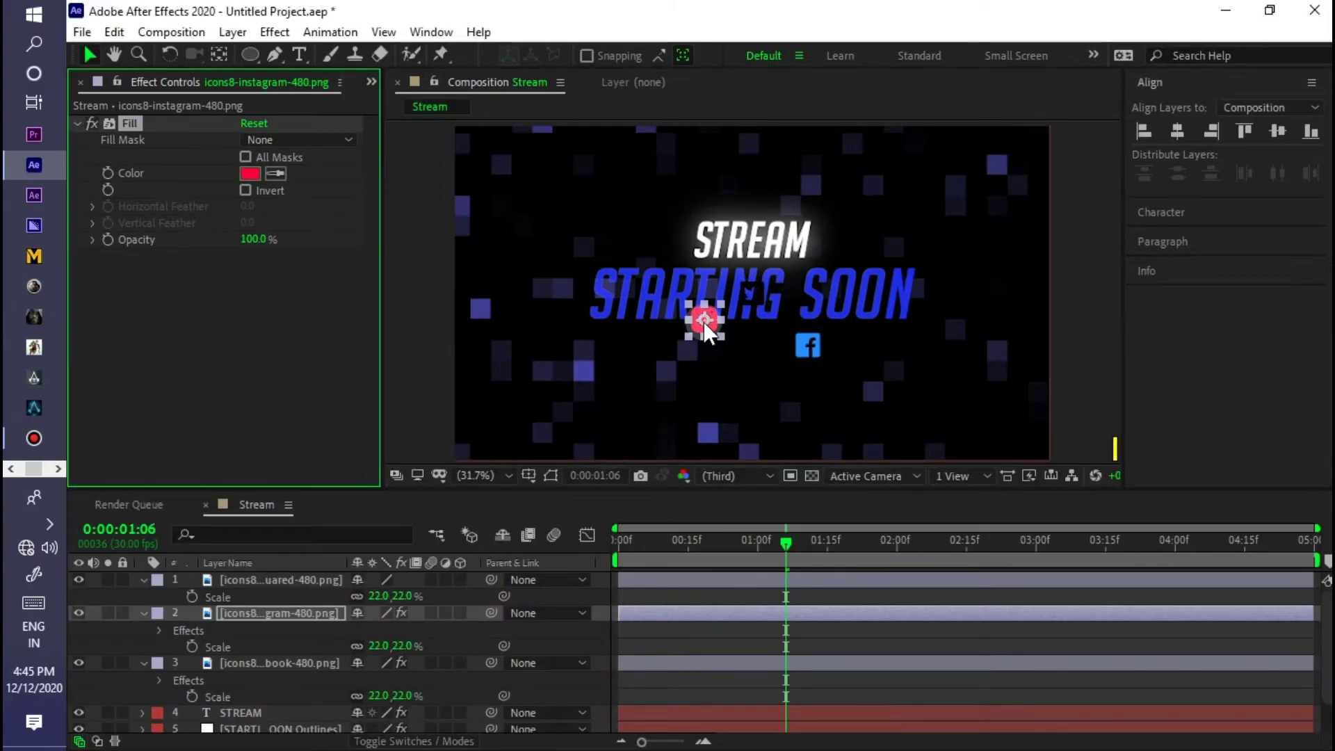
left_click_drag(710, 323, 853, 351)
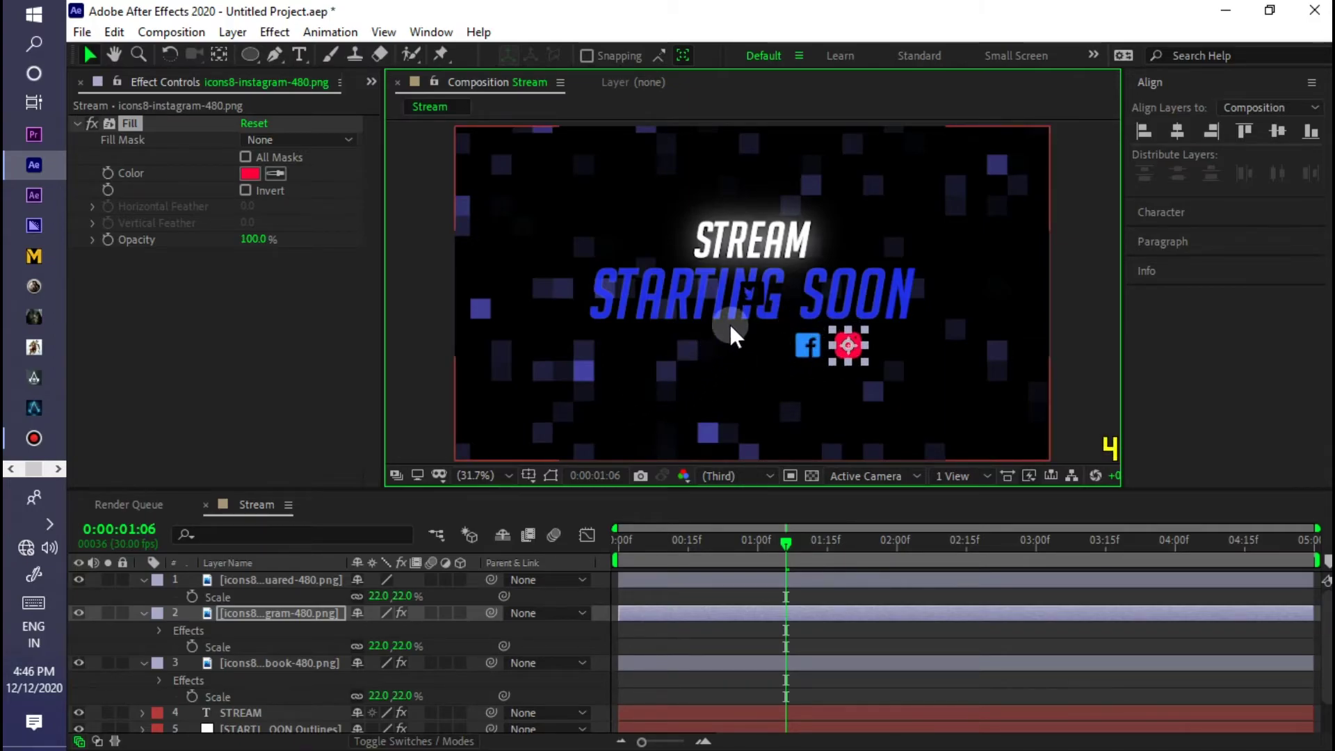
mouse_move(753, 299)
left_mouse_down()
mouse_move(871, 329)
mouse_move(897, 356)
left_mouse_up()
- Give the Twitter icon a light sky-blue Fill effect
left_click(284, 577)
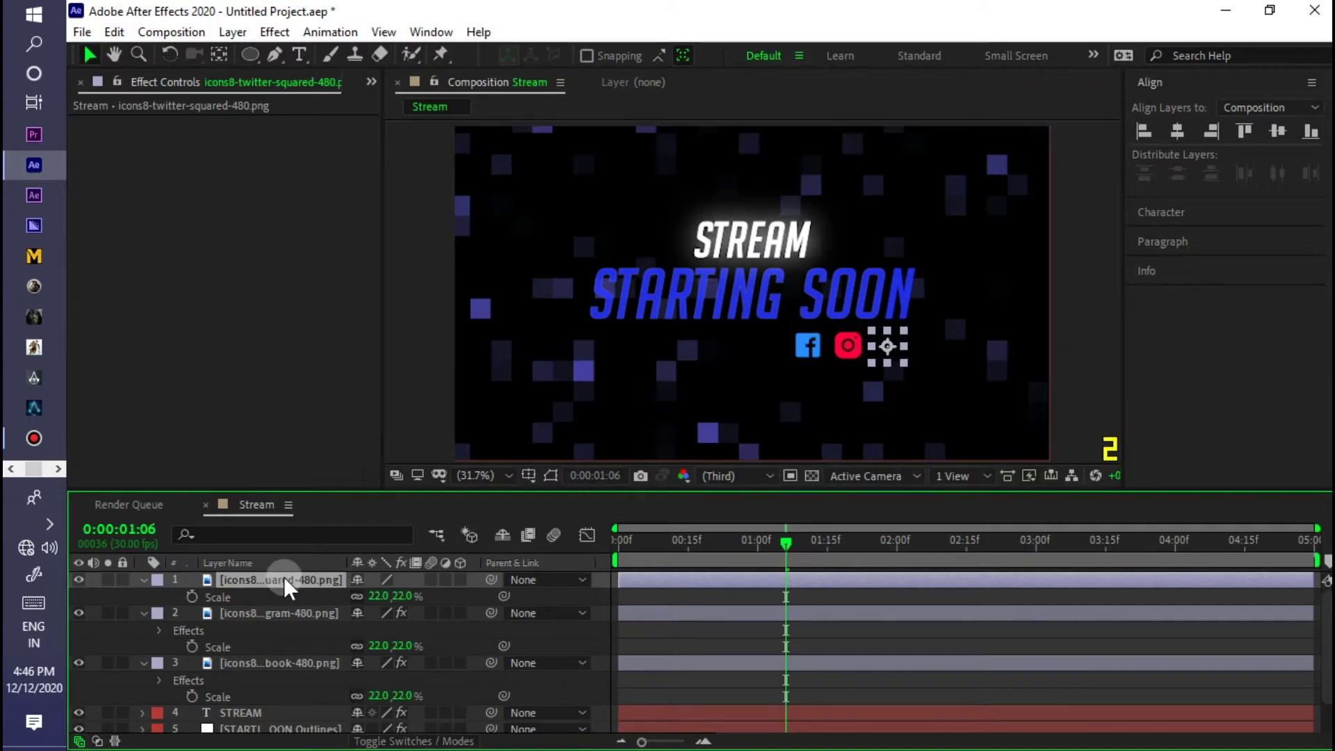
key("ctrl+space")
type("fi")
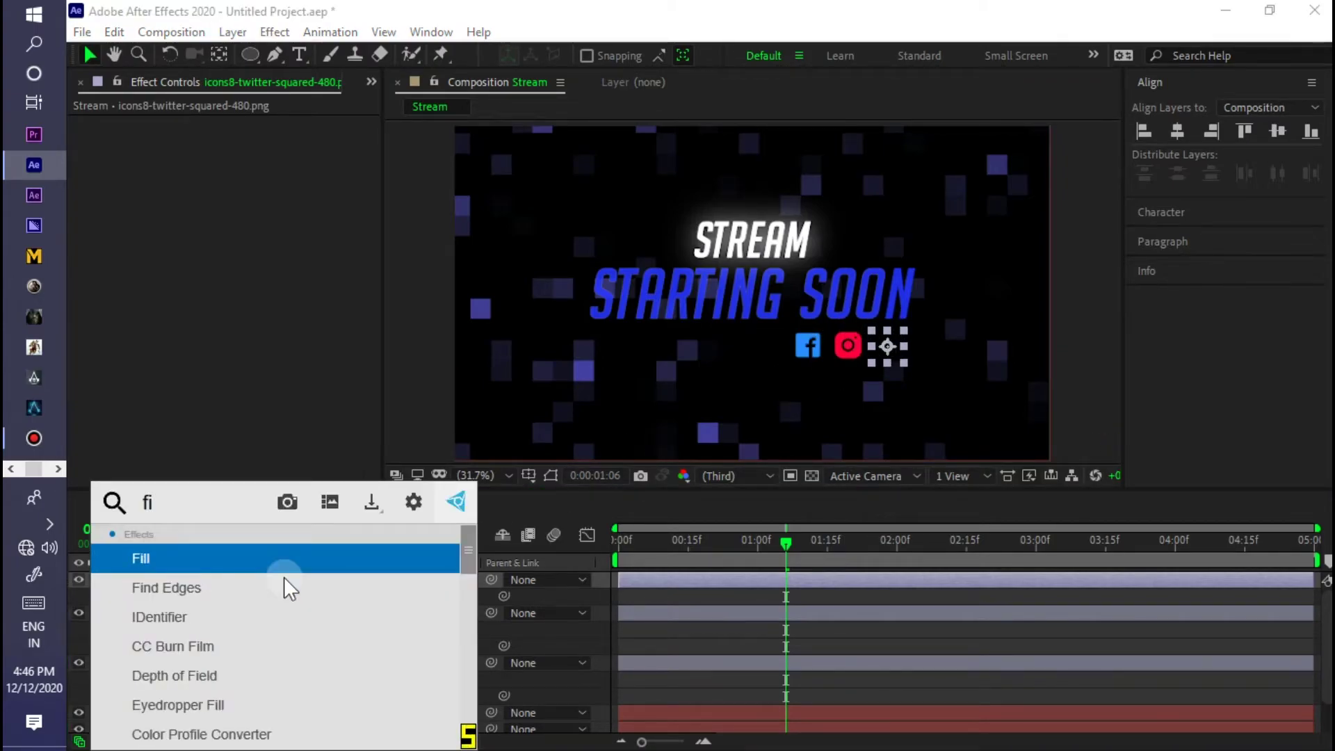
key("Return")
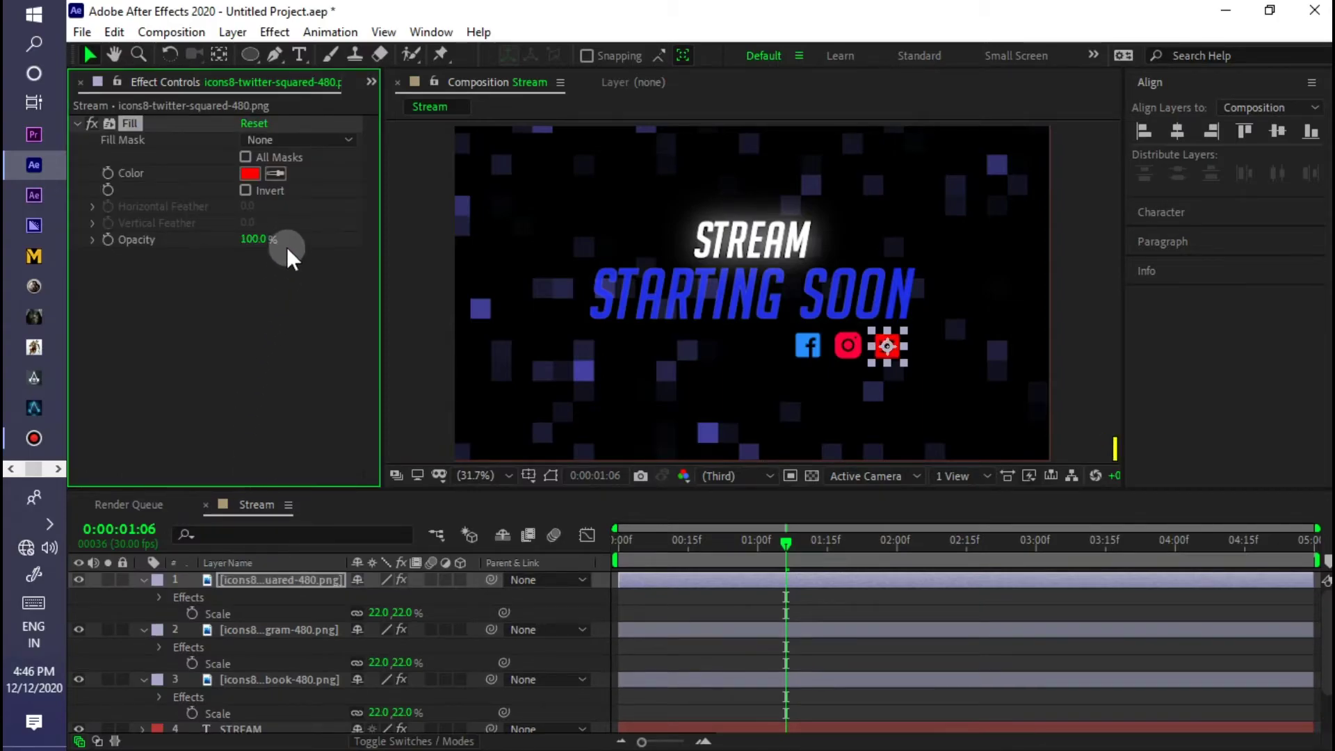
left_click(249, 173)
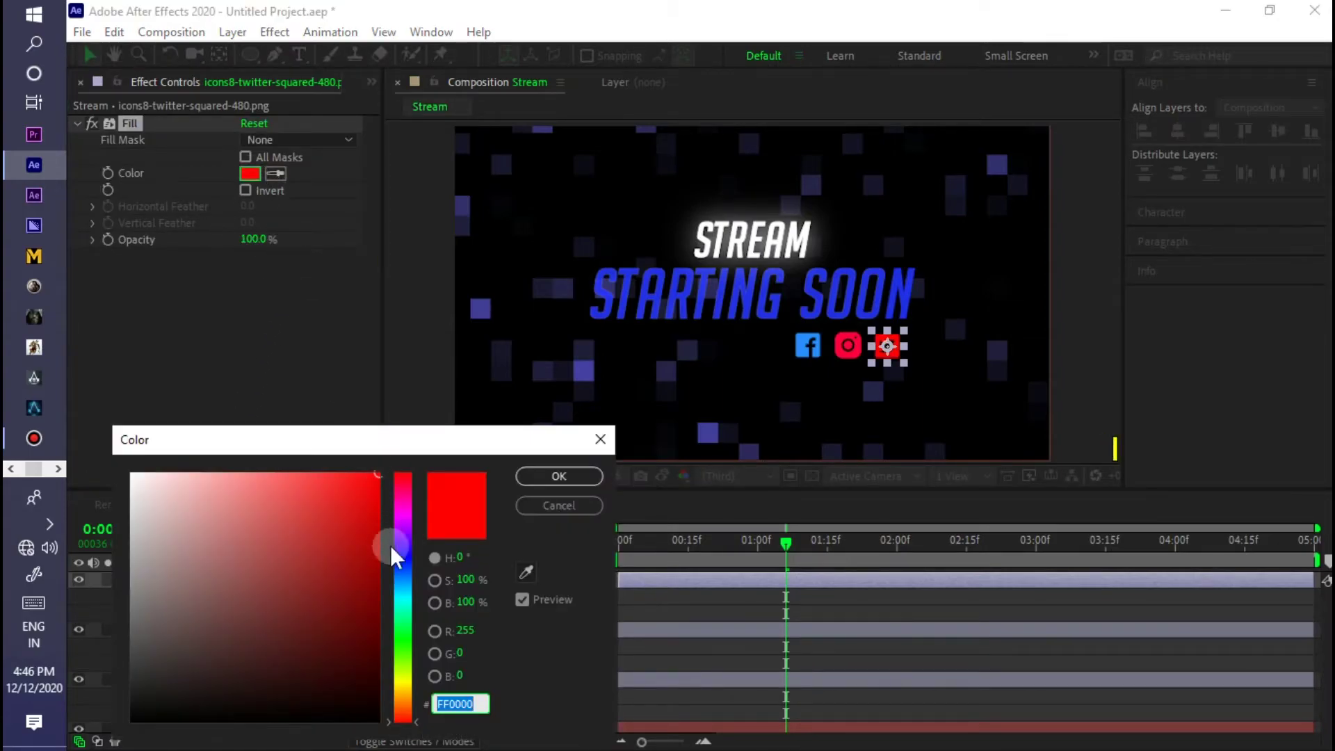
left_click(402, 577)
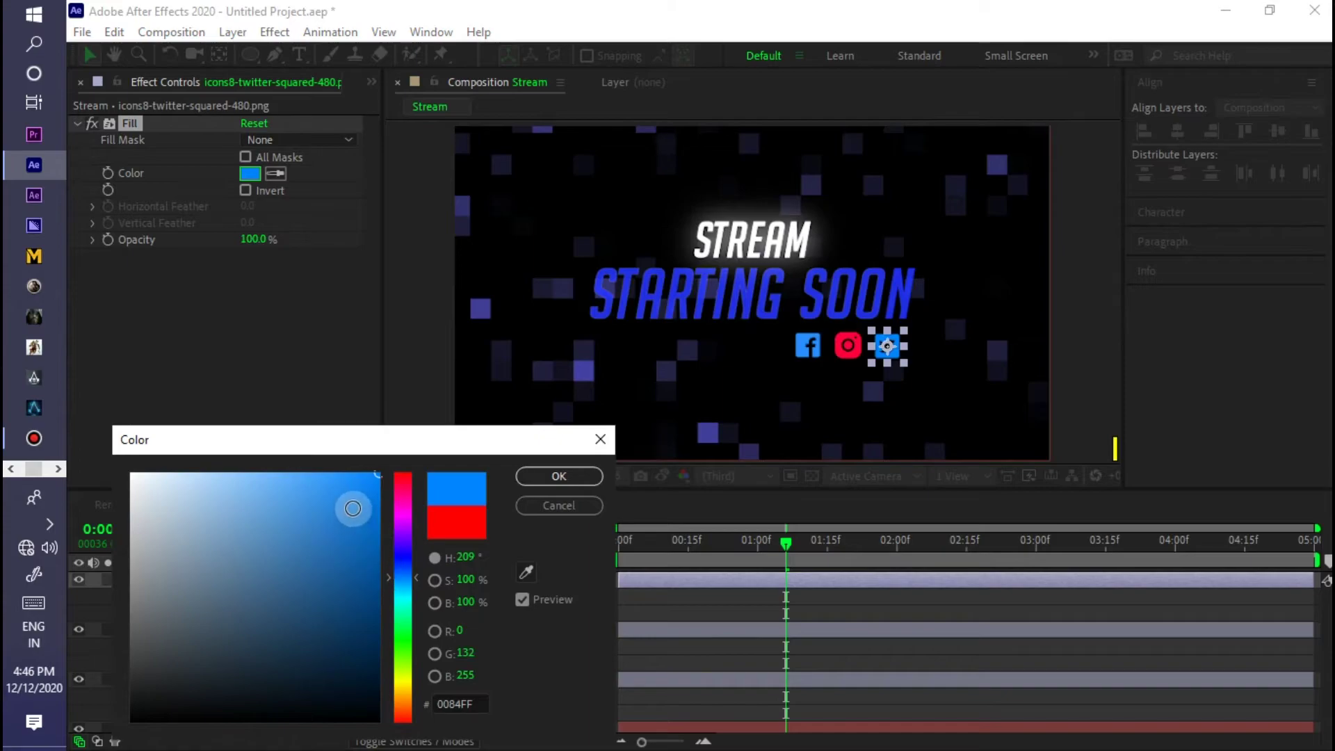
left_click_drag(402, 577, 402, 581)
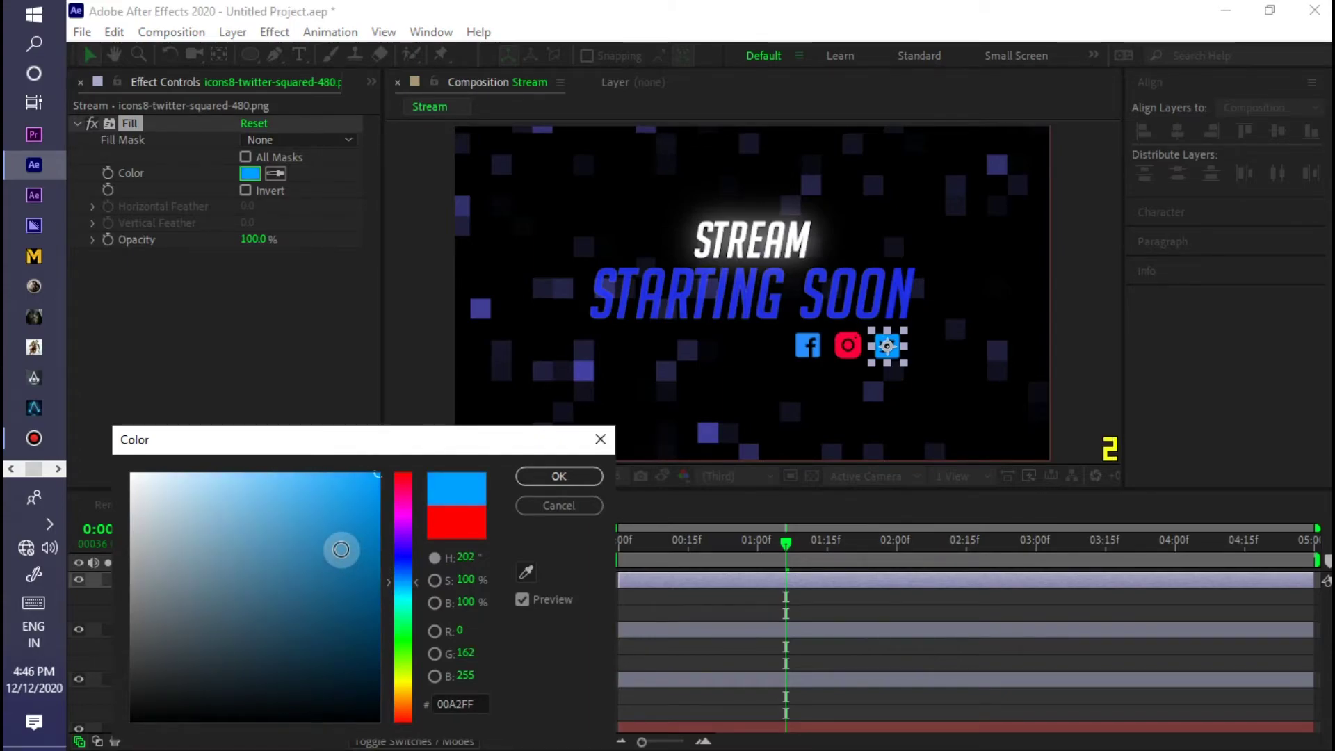
left_click(559, 475)
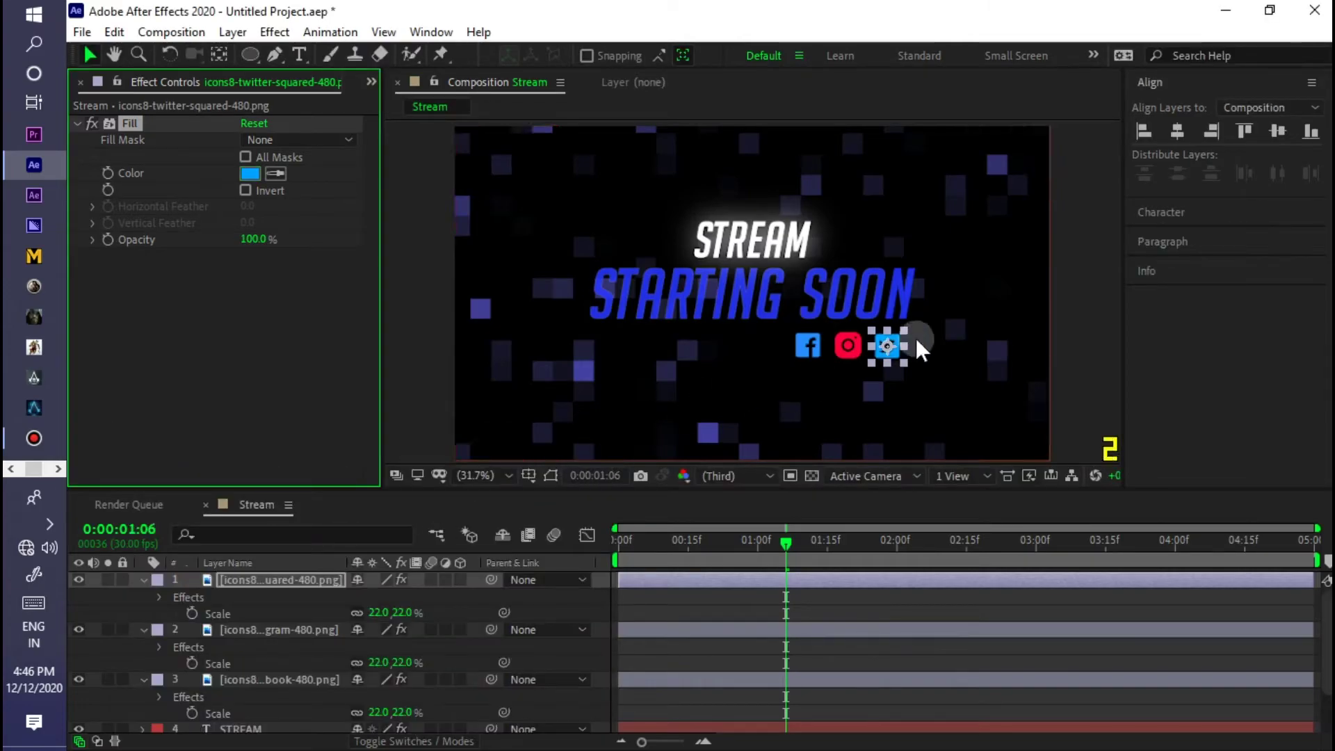
- Nudge the Twitter icon into line so all three icons sit evenly in a row
left_click(1071, 339)
key("period")
key("period")
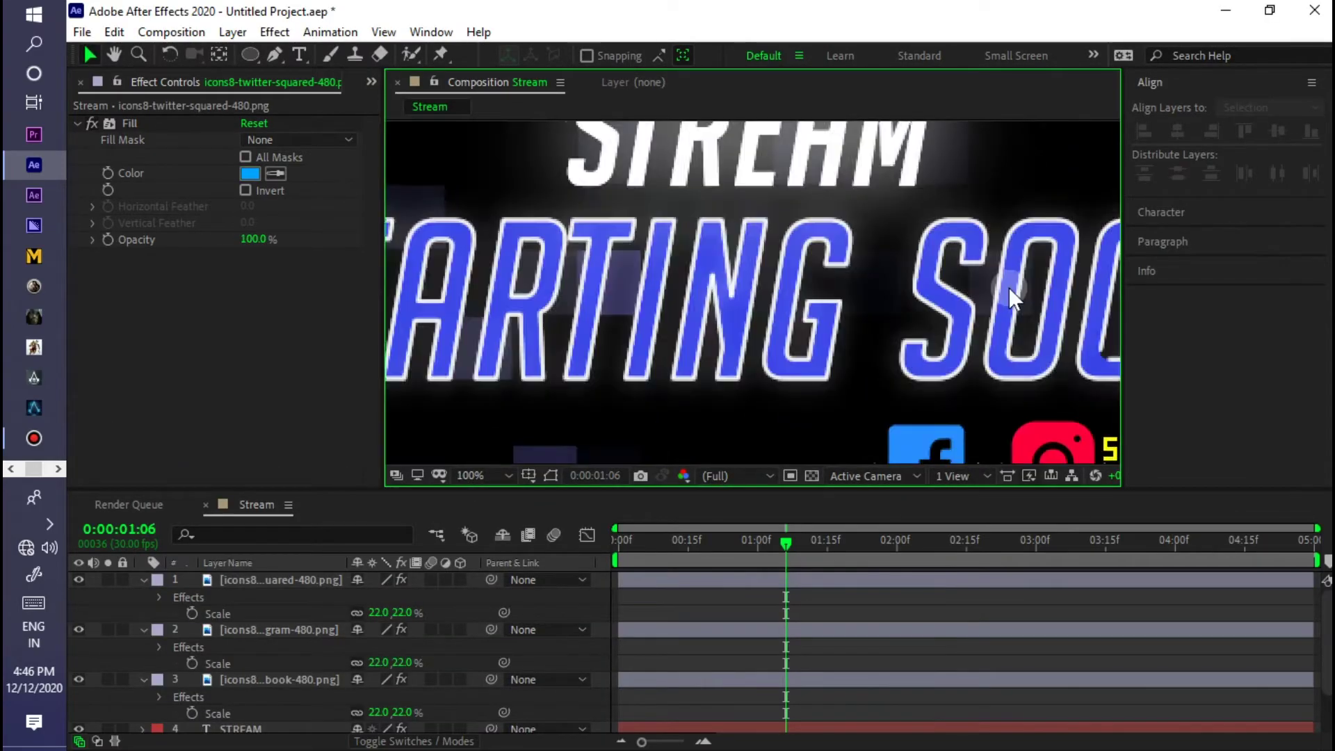
key("comma")
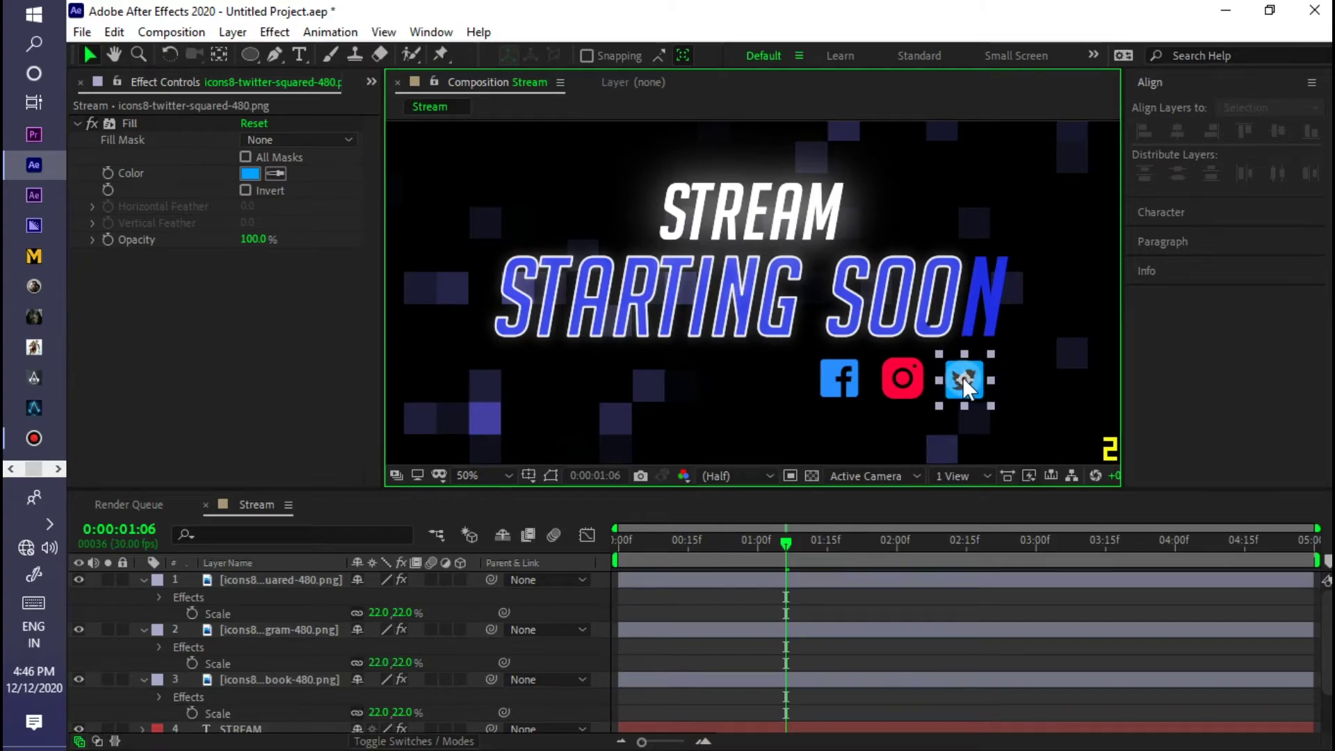
left_click(963, 378)
left_click_drag(965, 379, 972, 375)
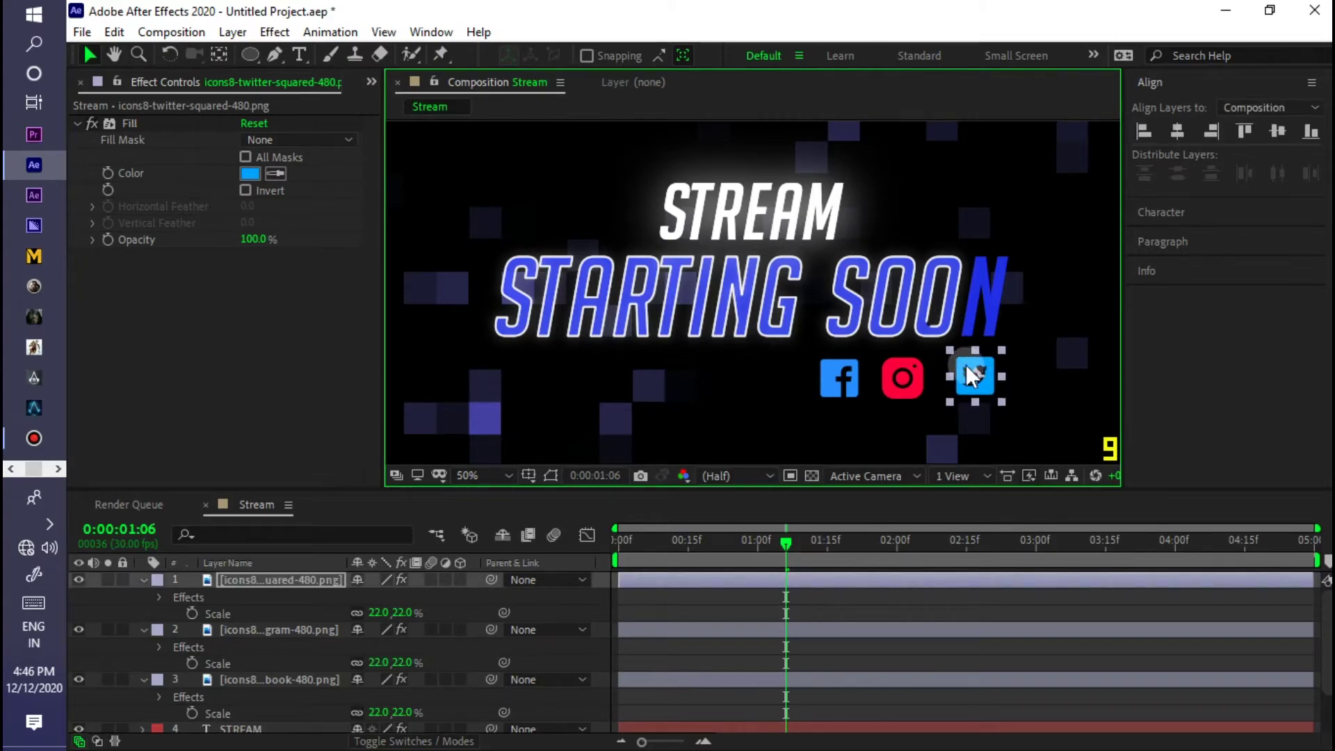
left_click(907, 374)
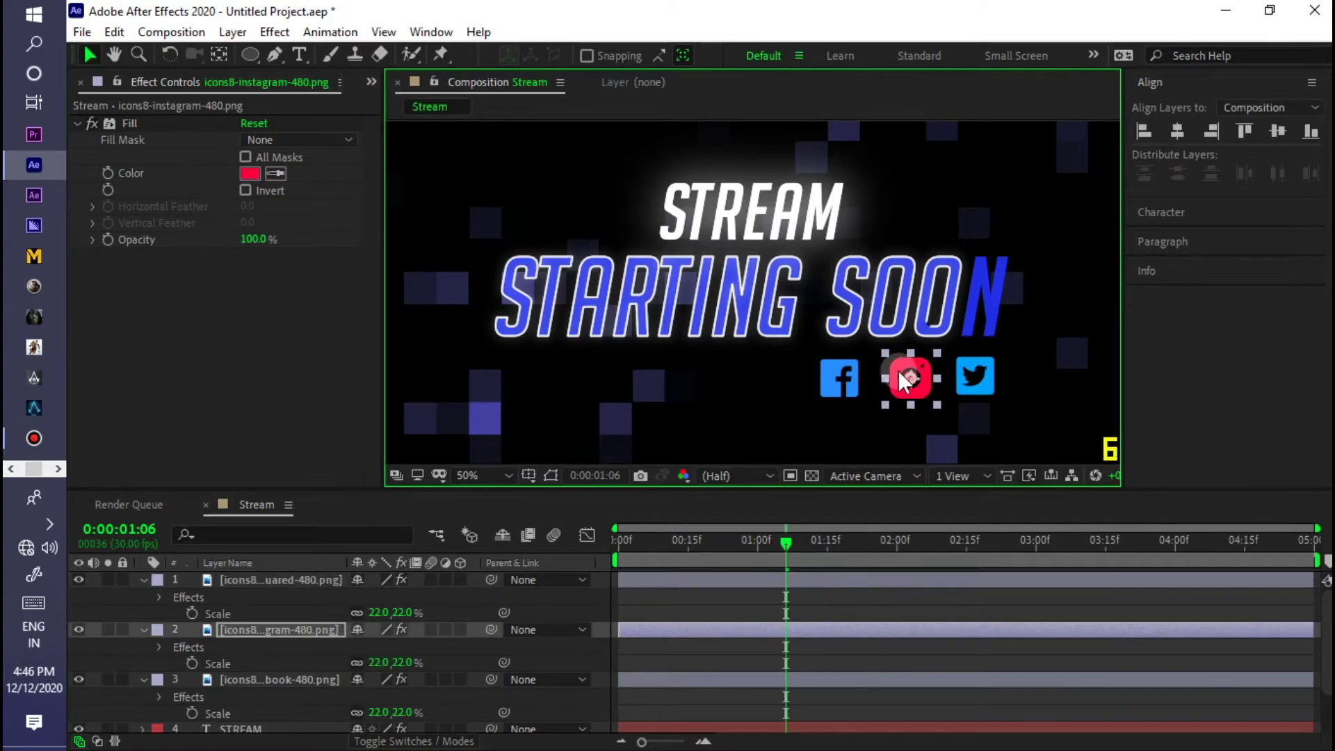
left_click(840, 385)
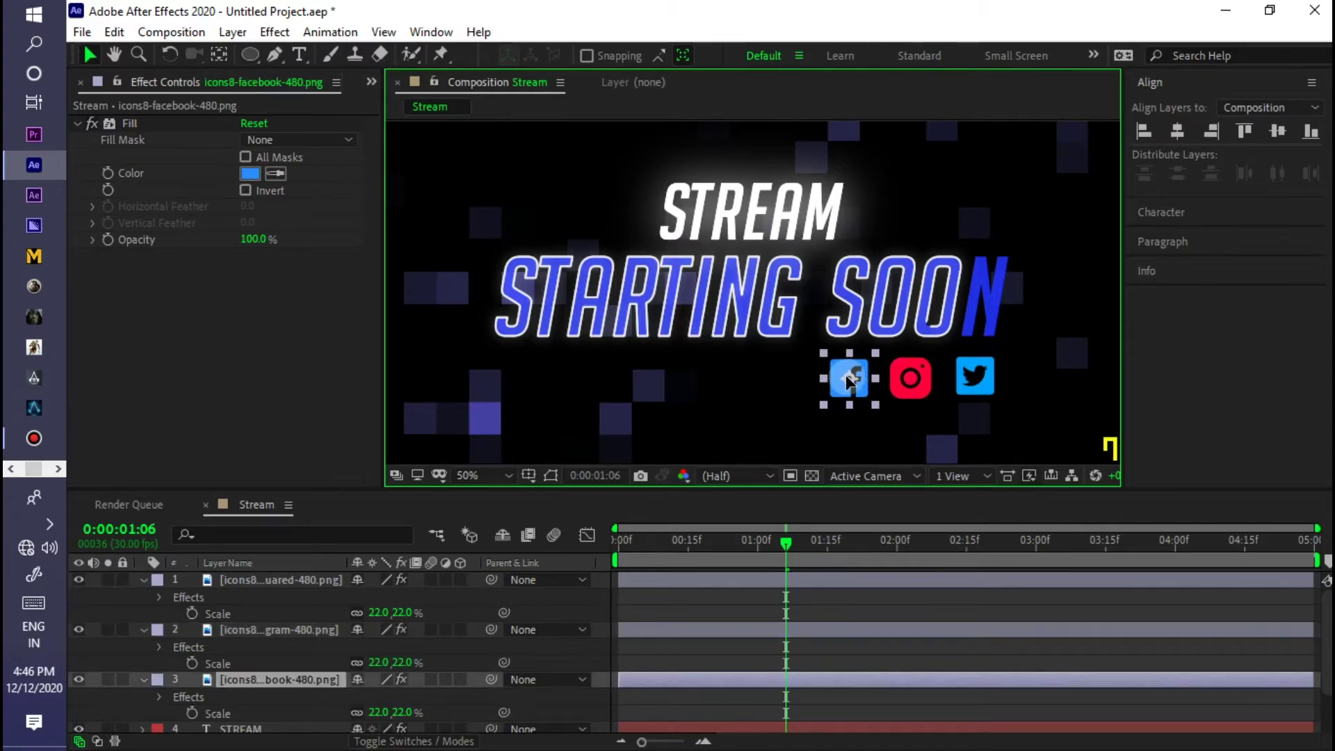
left_click(774, 370)
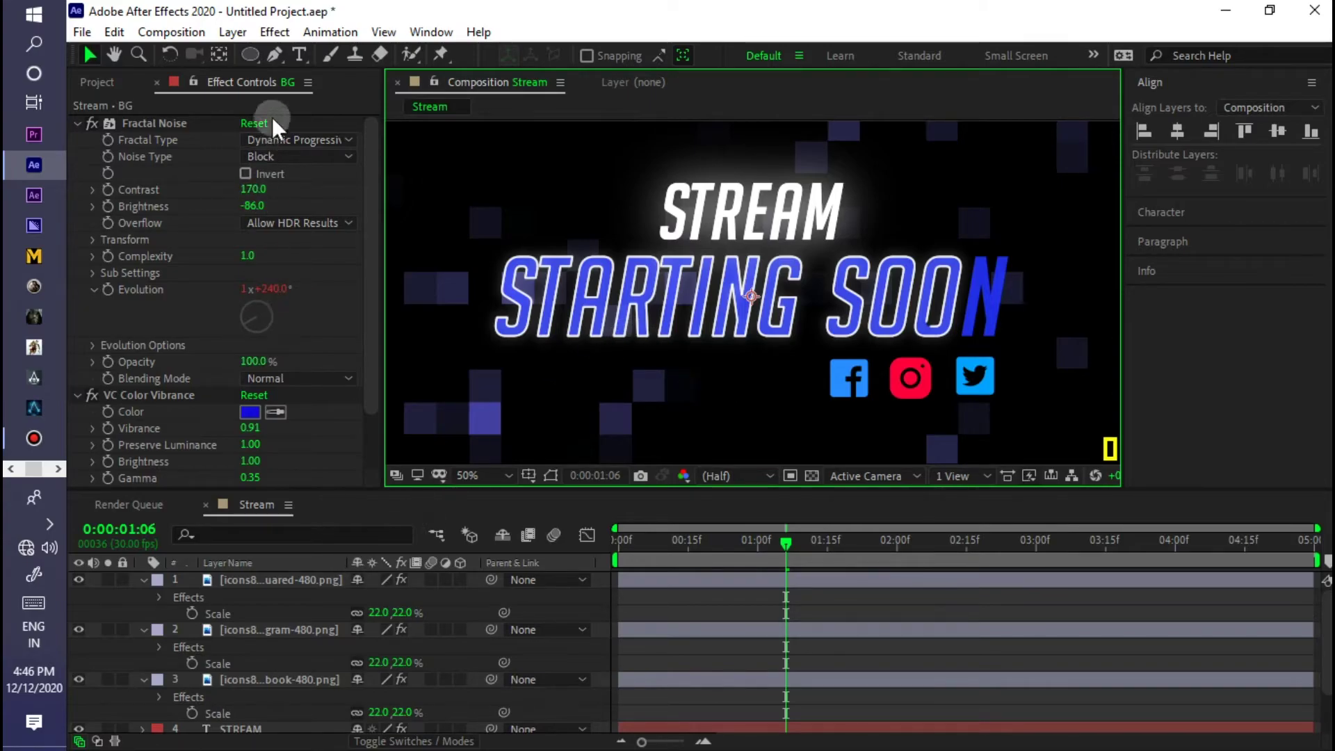
left_click(298, 56)
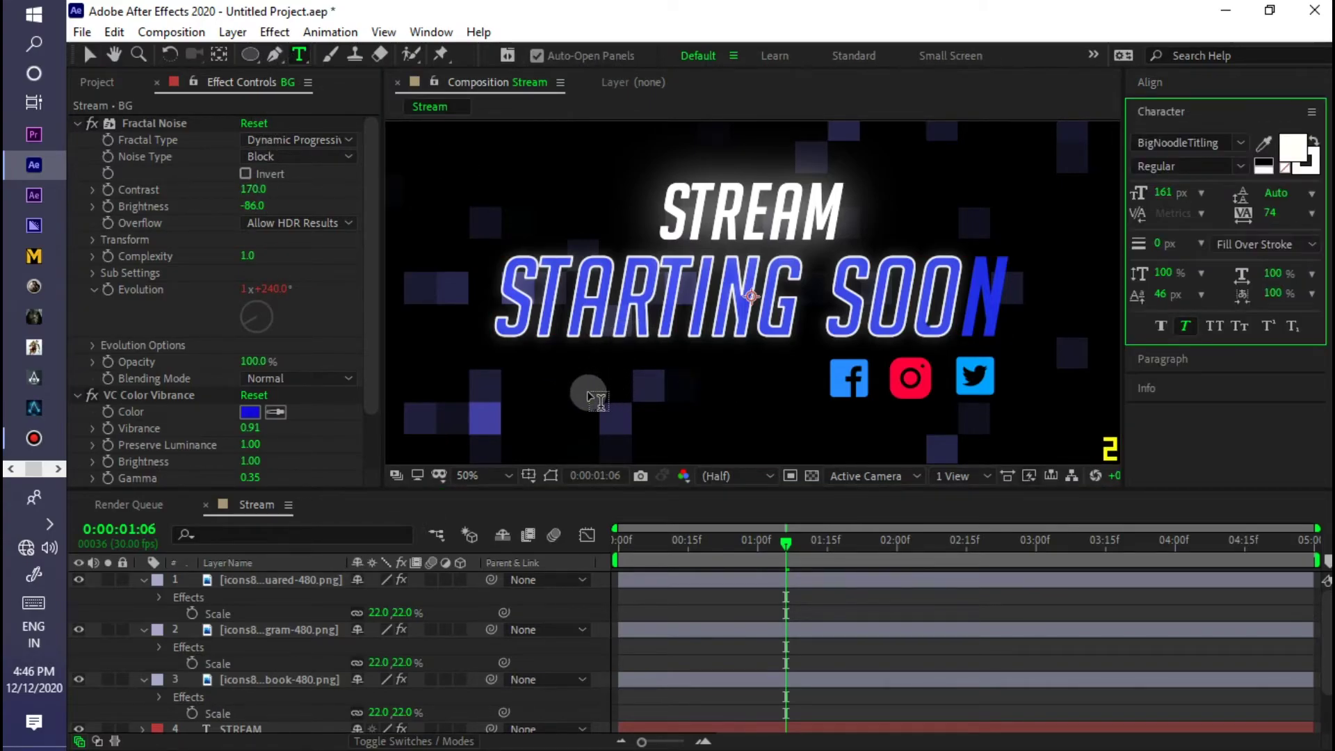
left_click(587, 387)
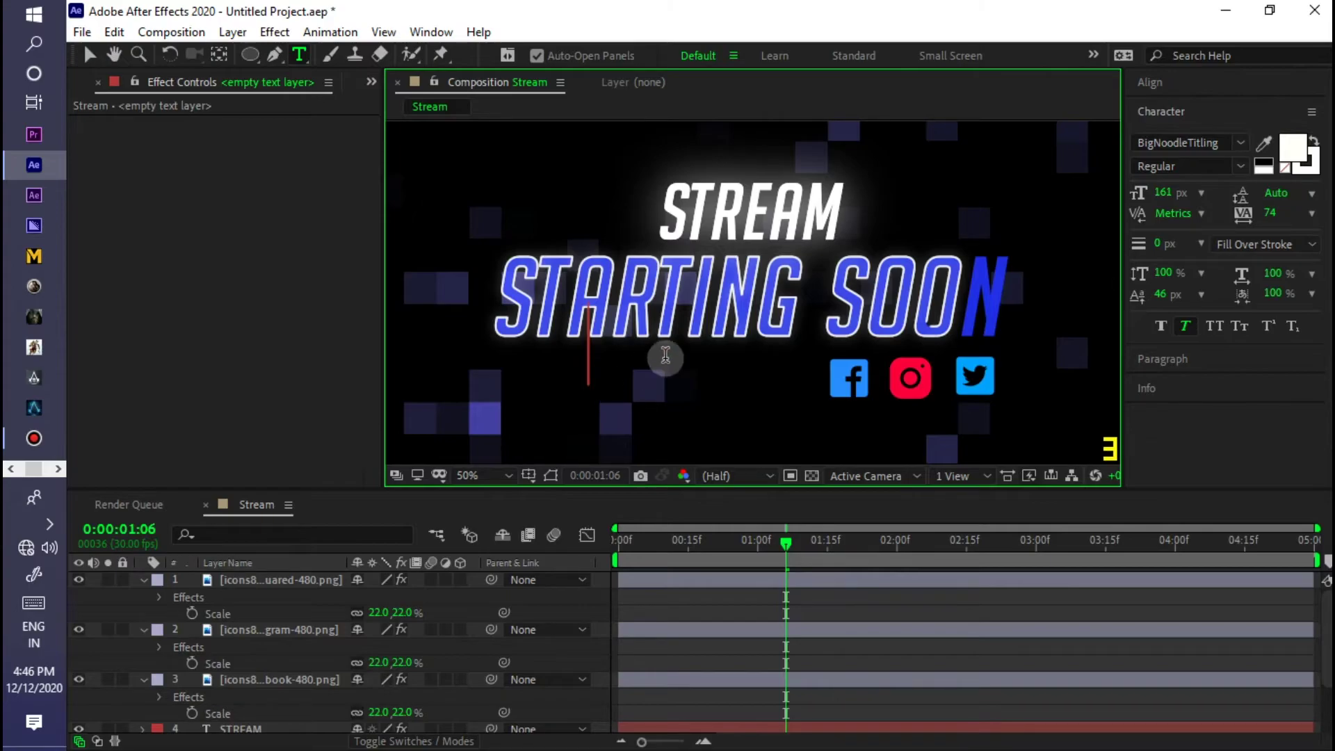
left_click(1157, 194)
left_click_drag(1157, 193, 1086, 208)
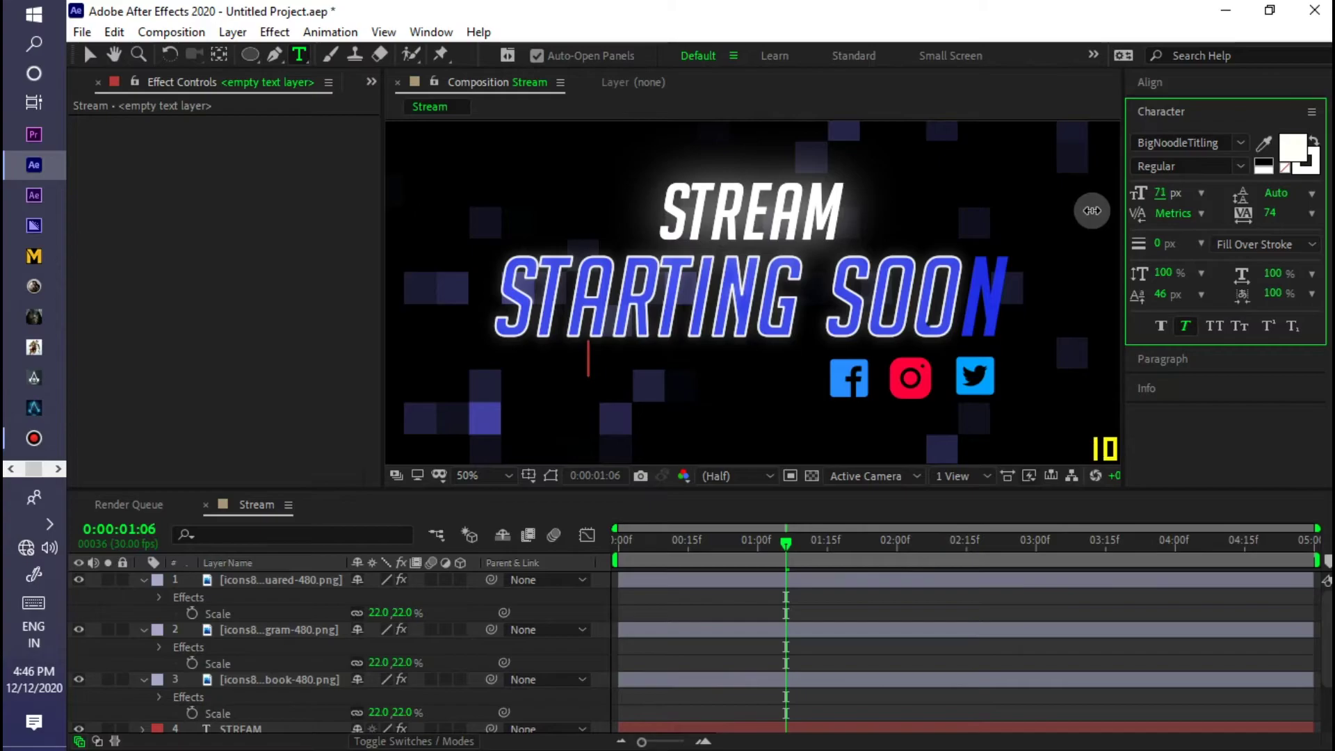
left_click(604, 345)
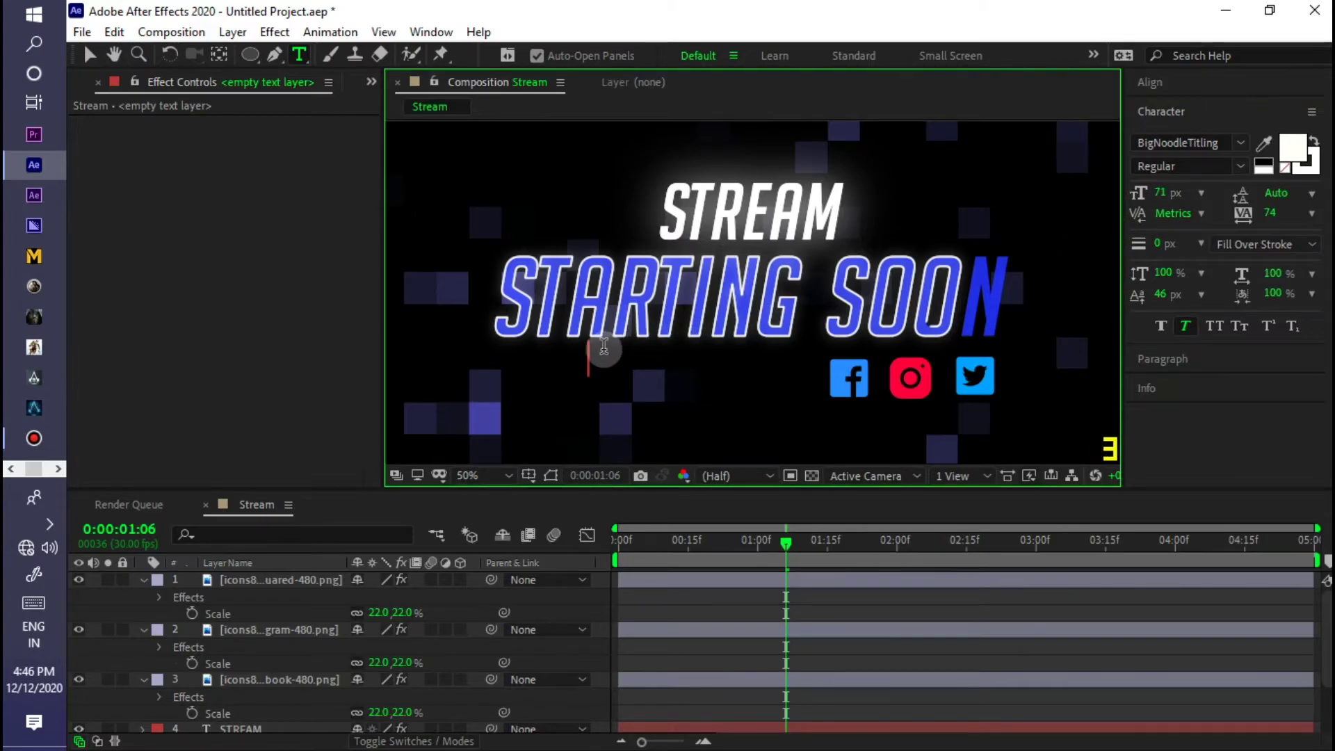
type("@u")
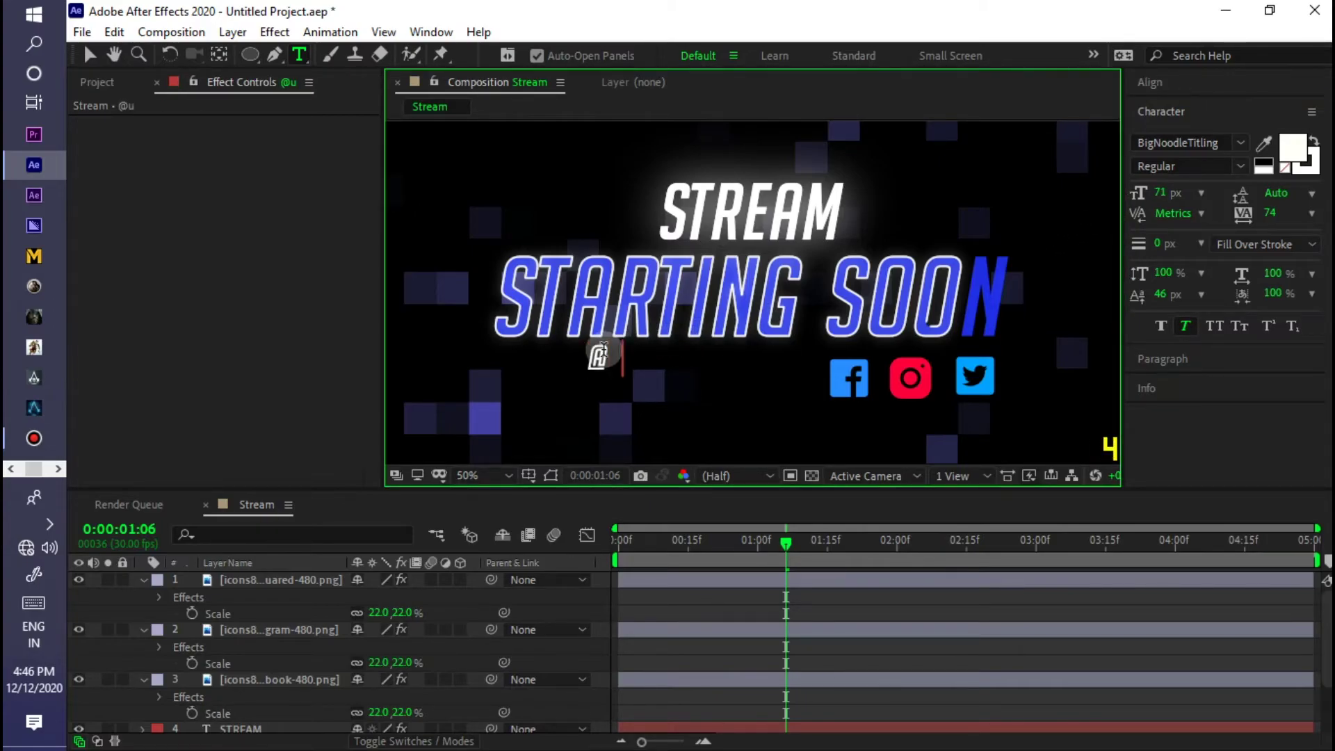
type("sername")
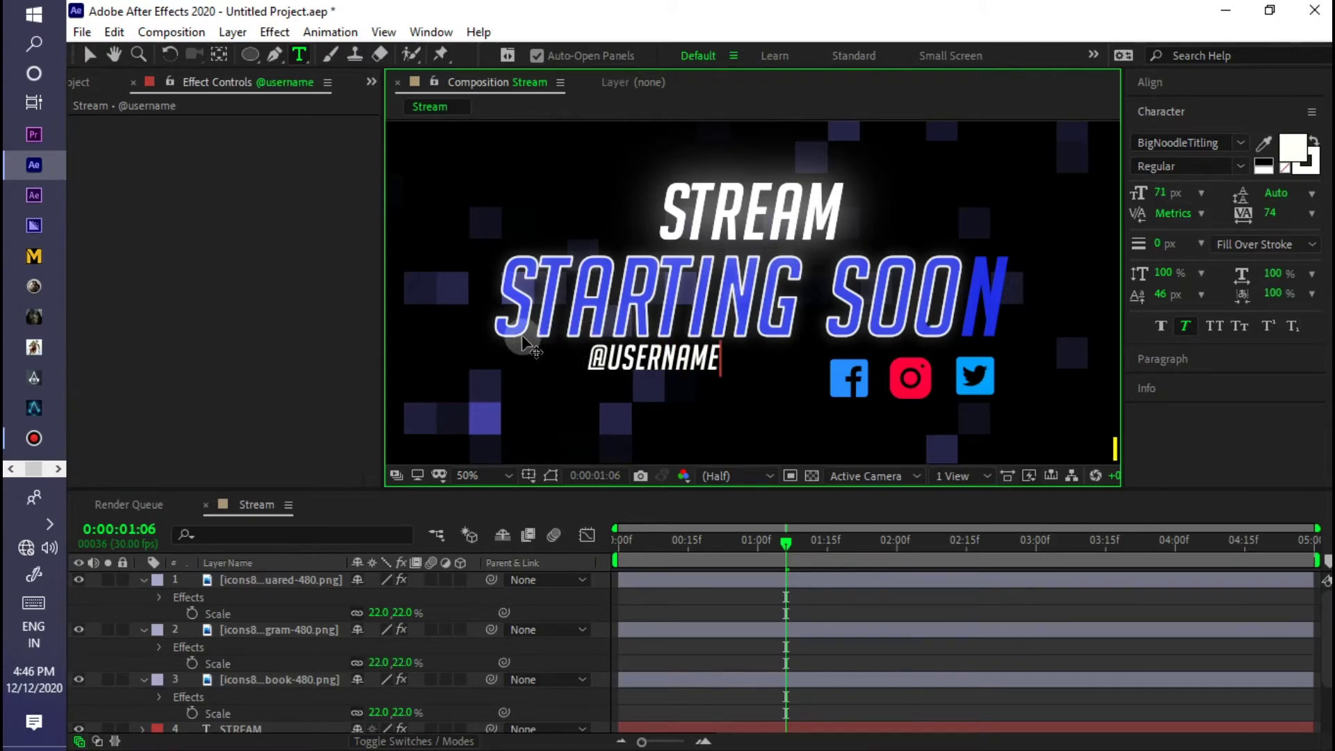
key("KP_Enter")
left_click_drag(539, 340, 707, 346)
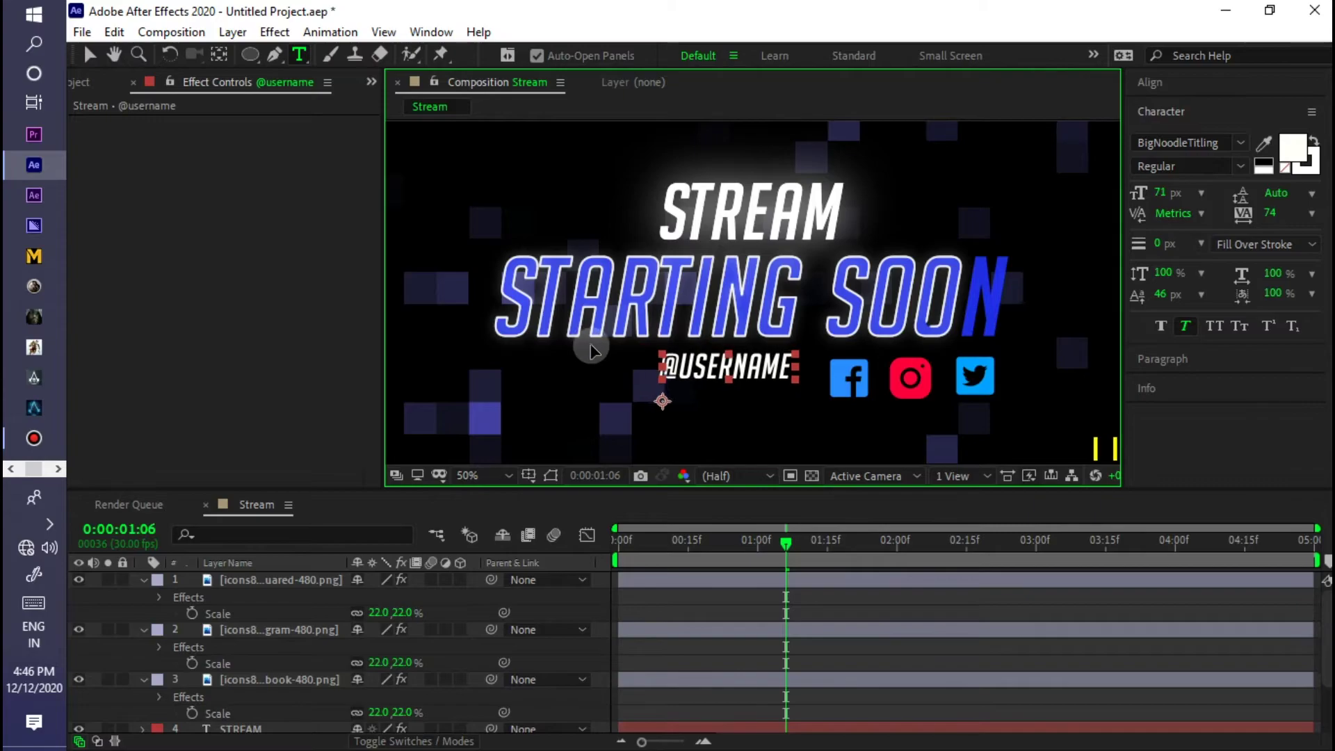
left_click(800, 378)
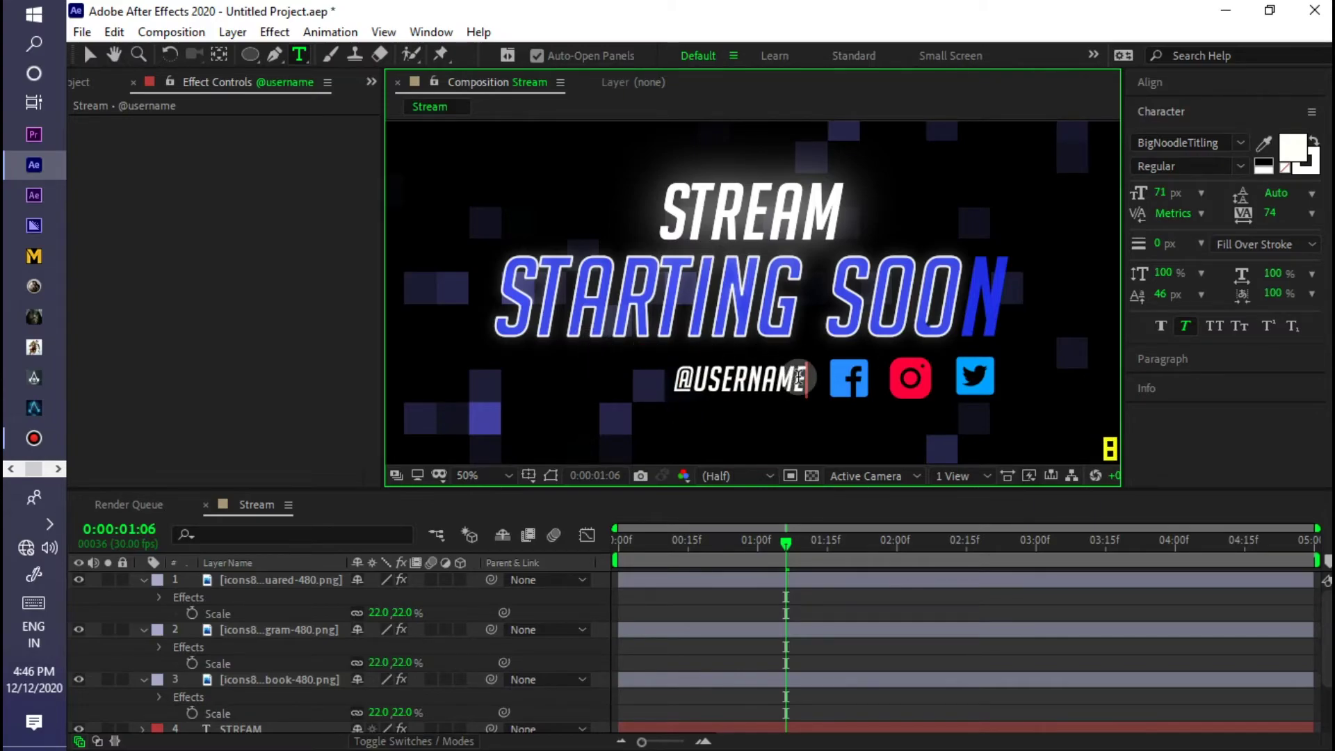
type("/")
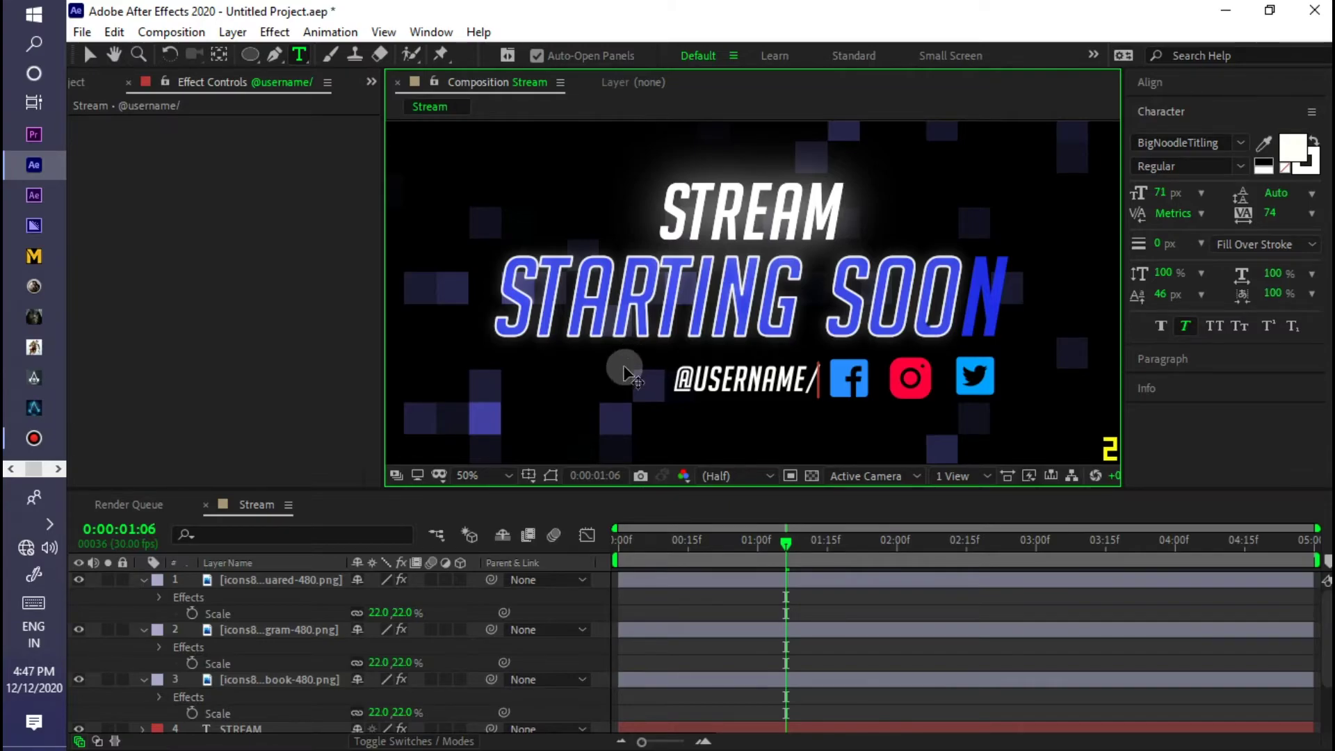
left_click_drag(623, 373, 615, 372)
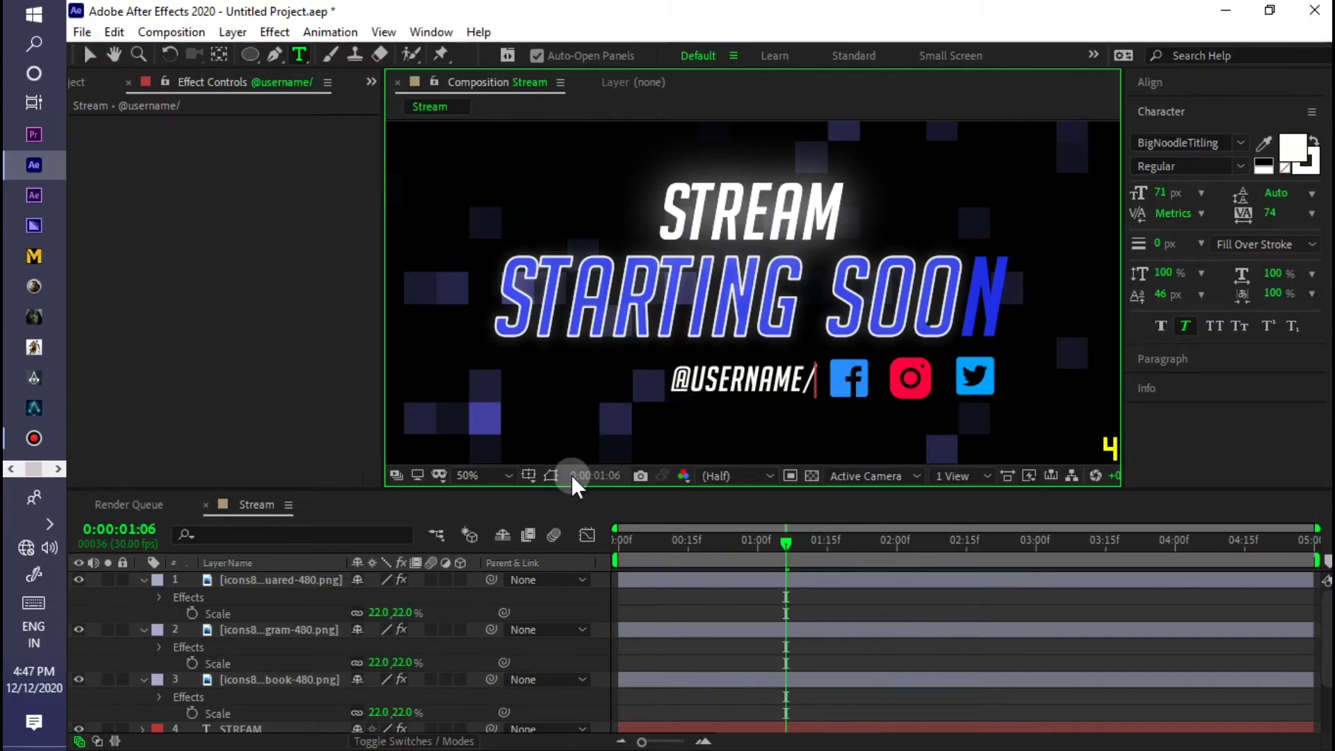
left_click(278, 678)
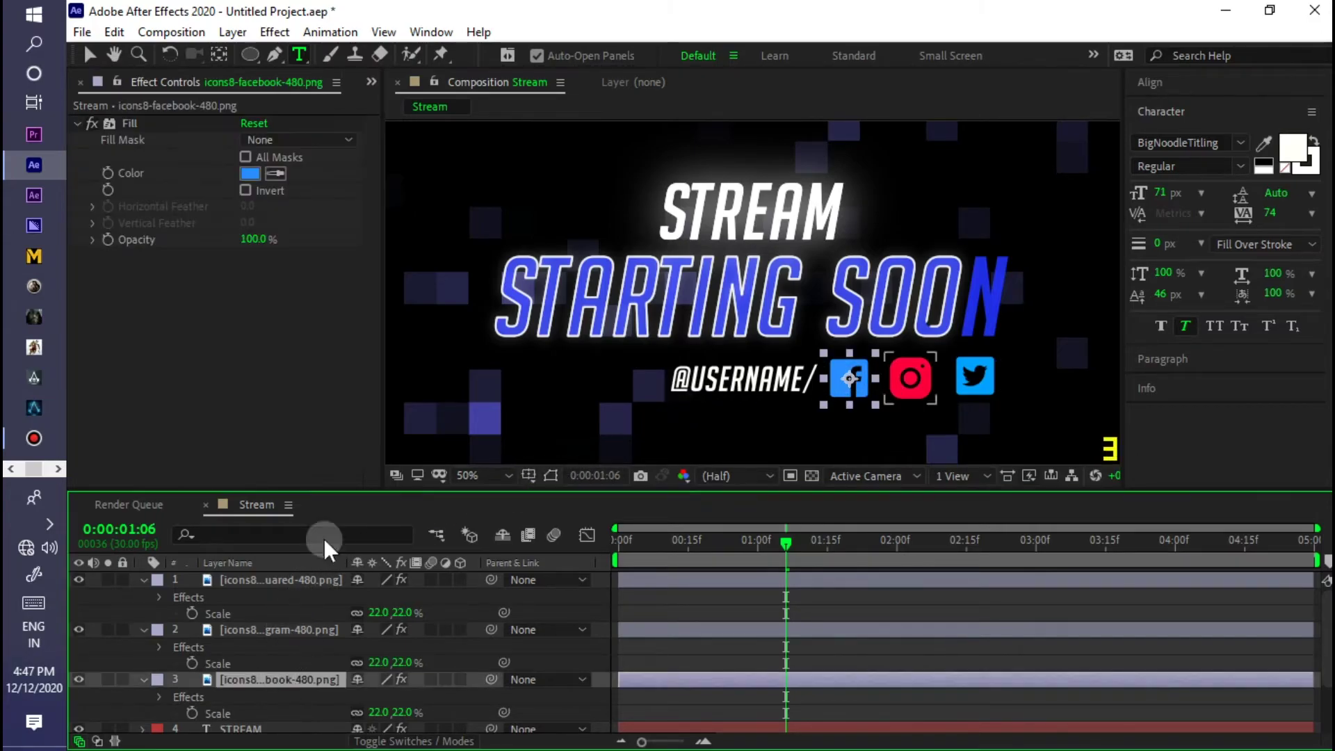
left_click(89, 54)
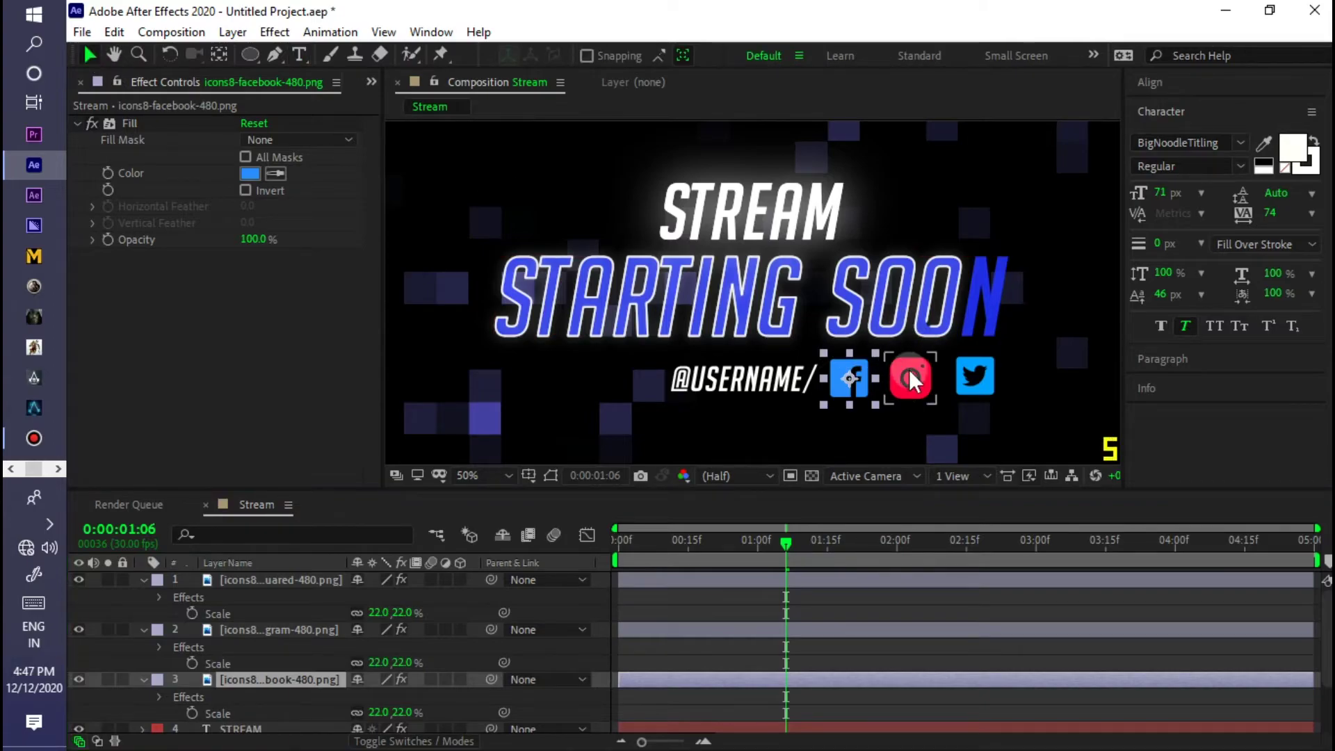
key("shift+Right")
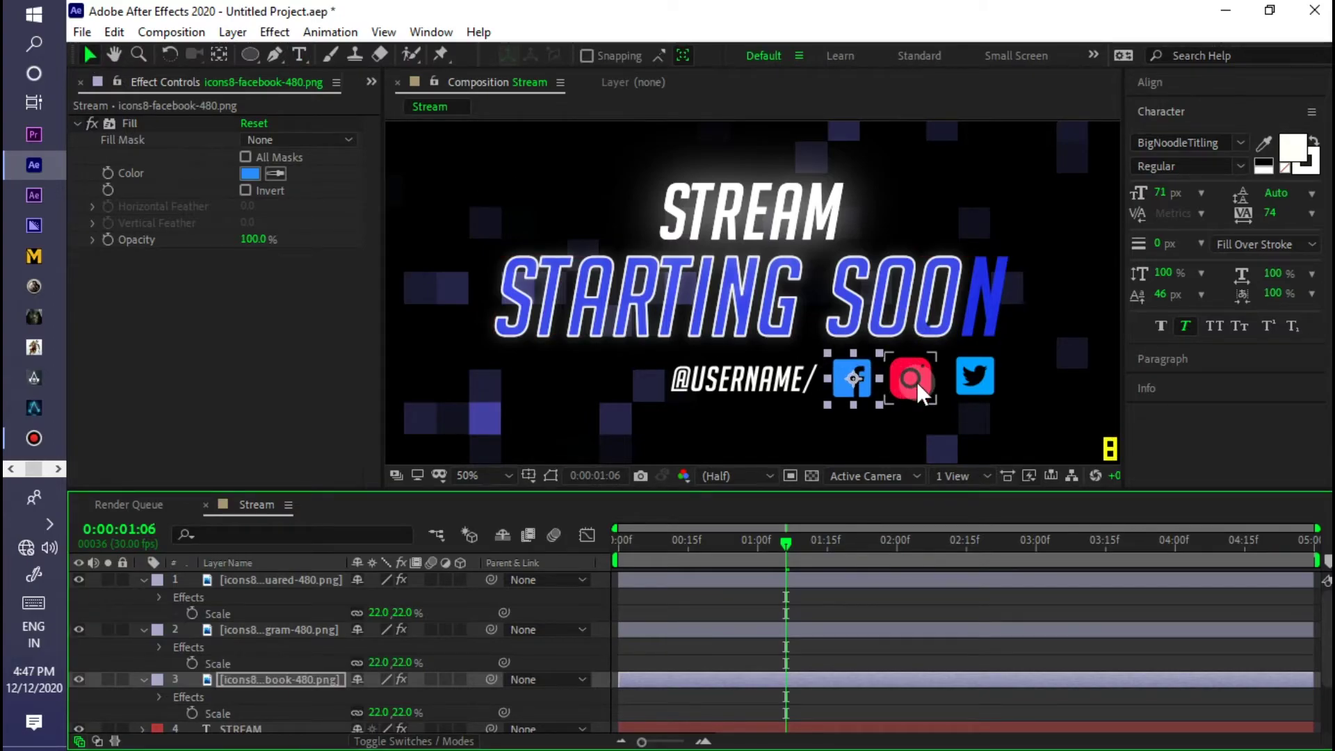
key("Left")
key("Left")
key("Left")
key("Left")
key("Left")
key("Left")
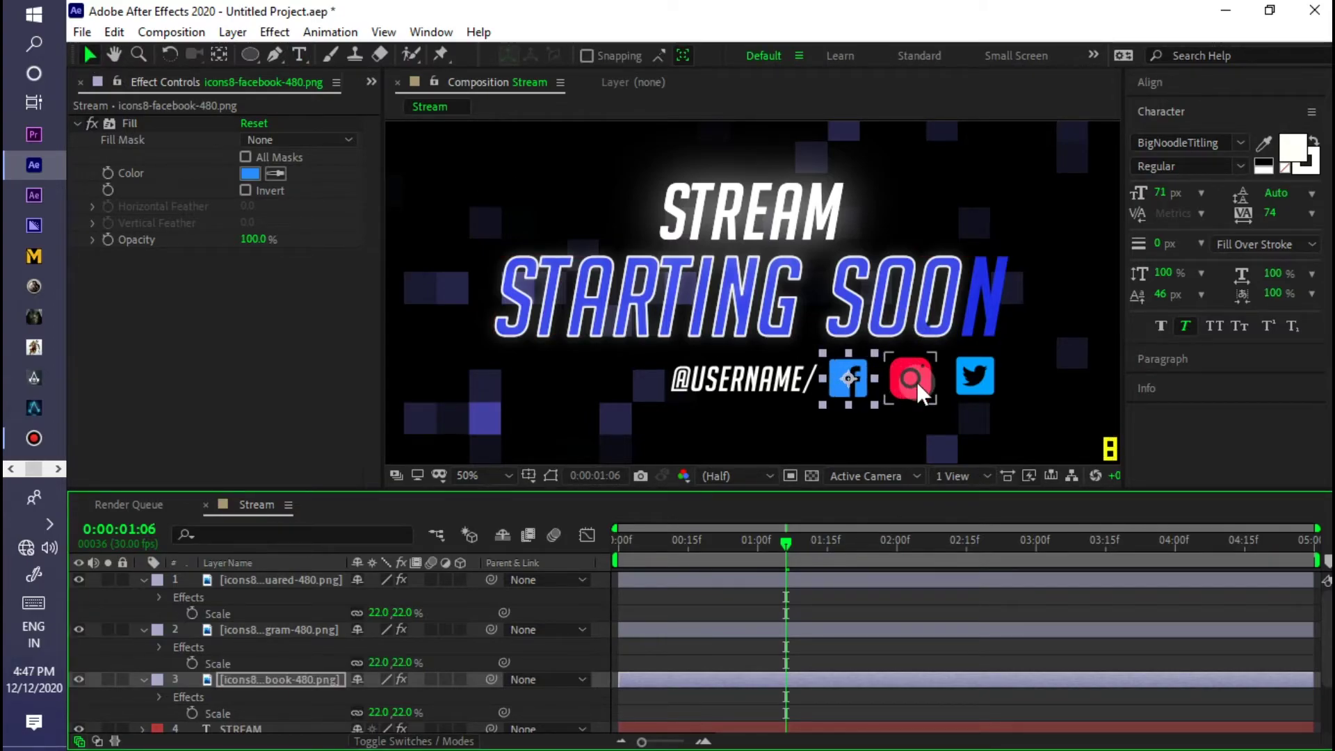
left_click(916, 382)
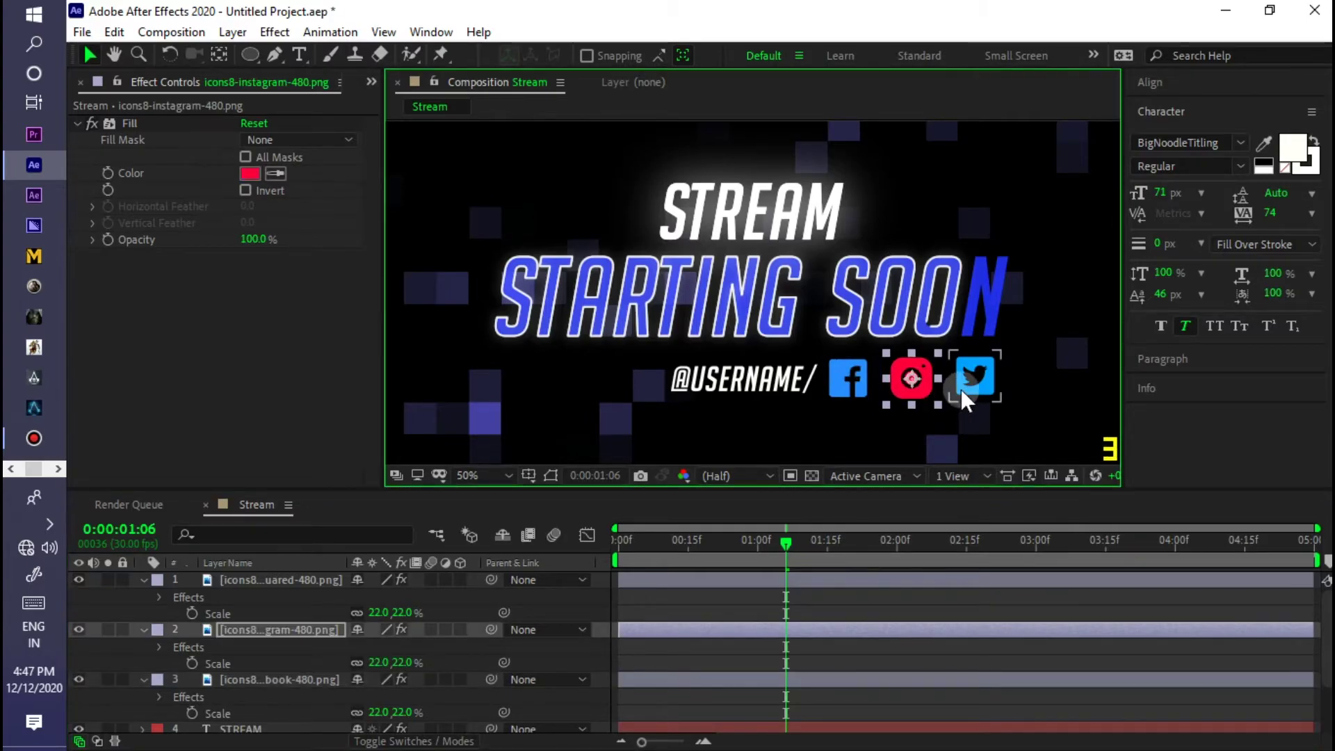
key("comma")
left_click(994, 331)
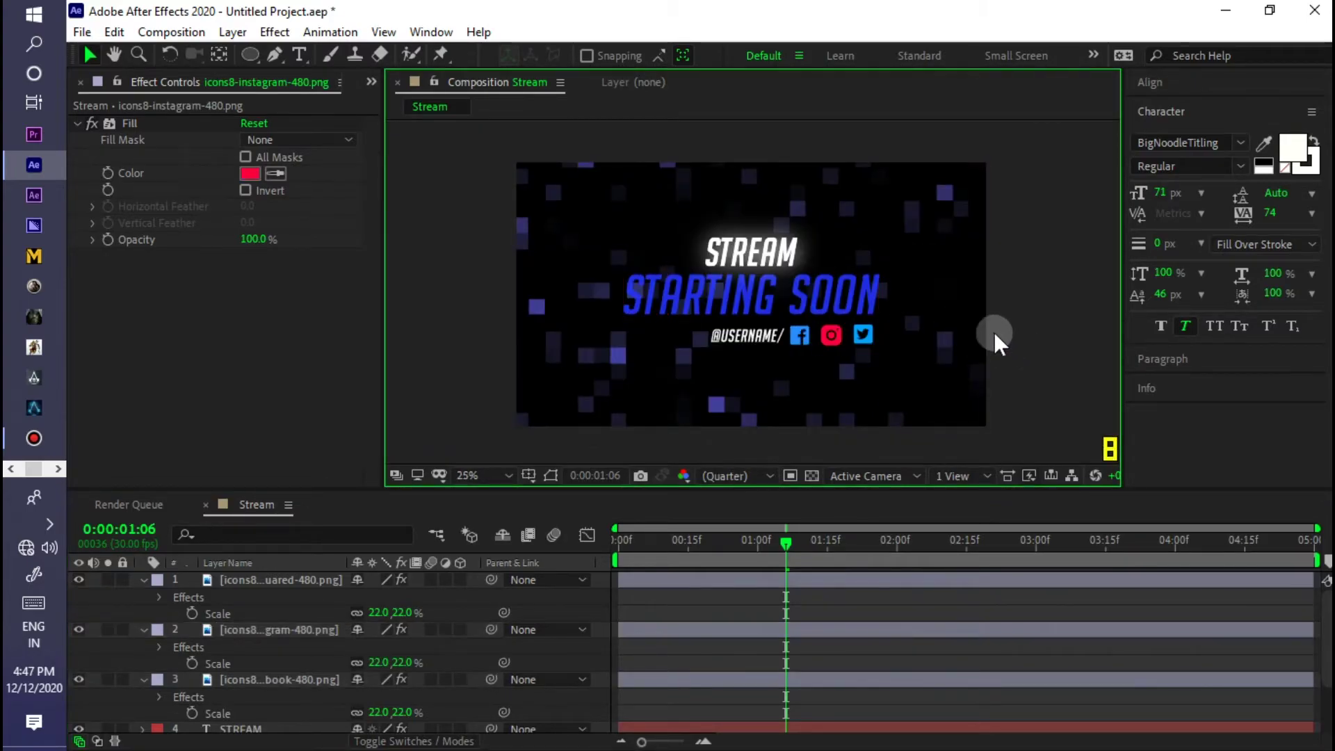
key("period")
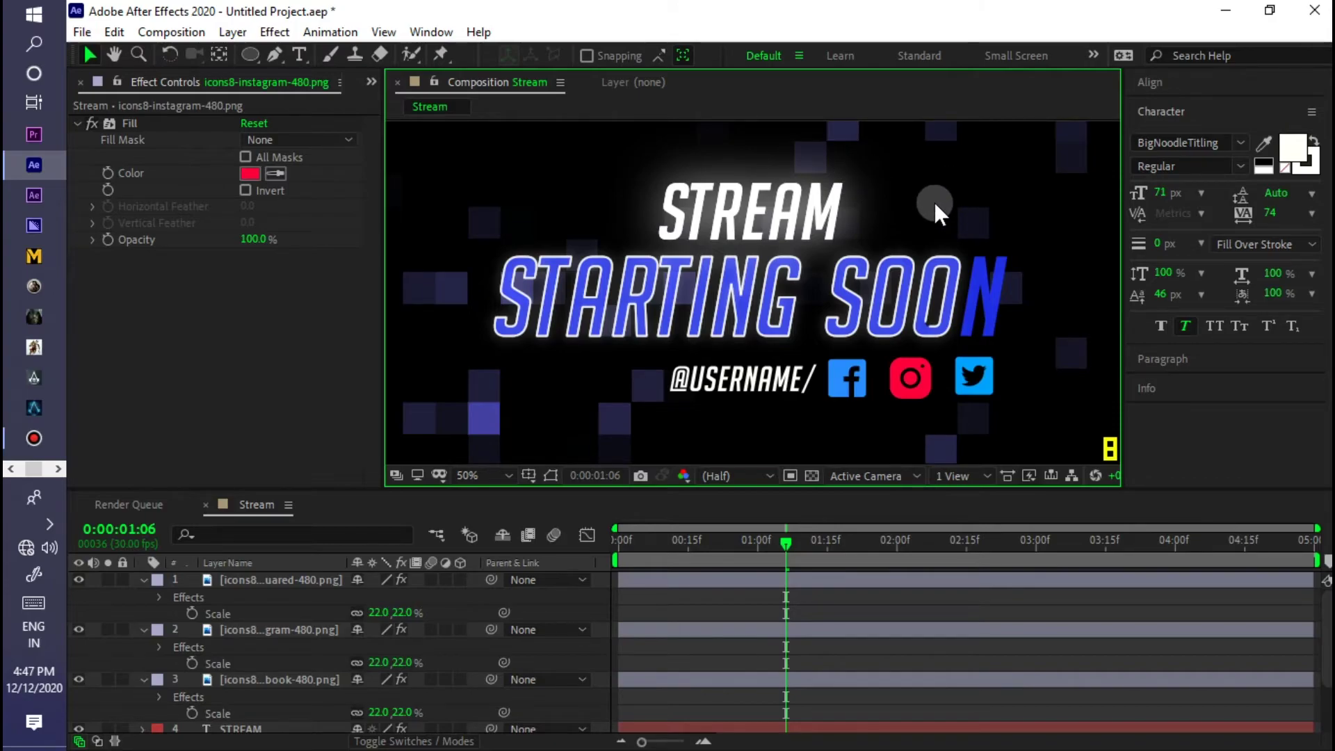
double_click(783, 380)
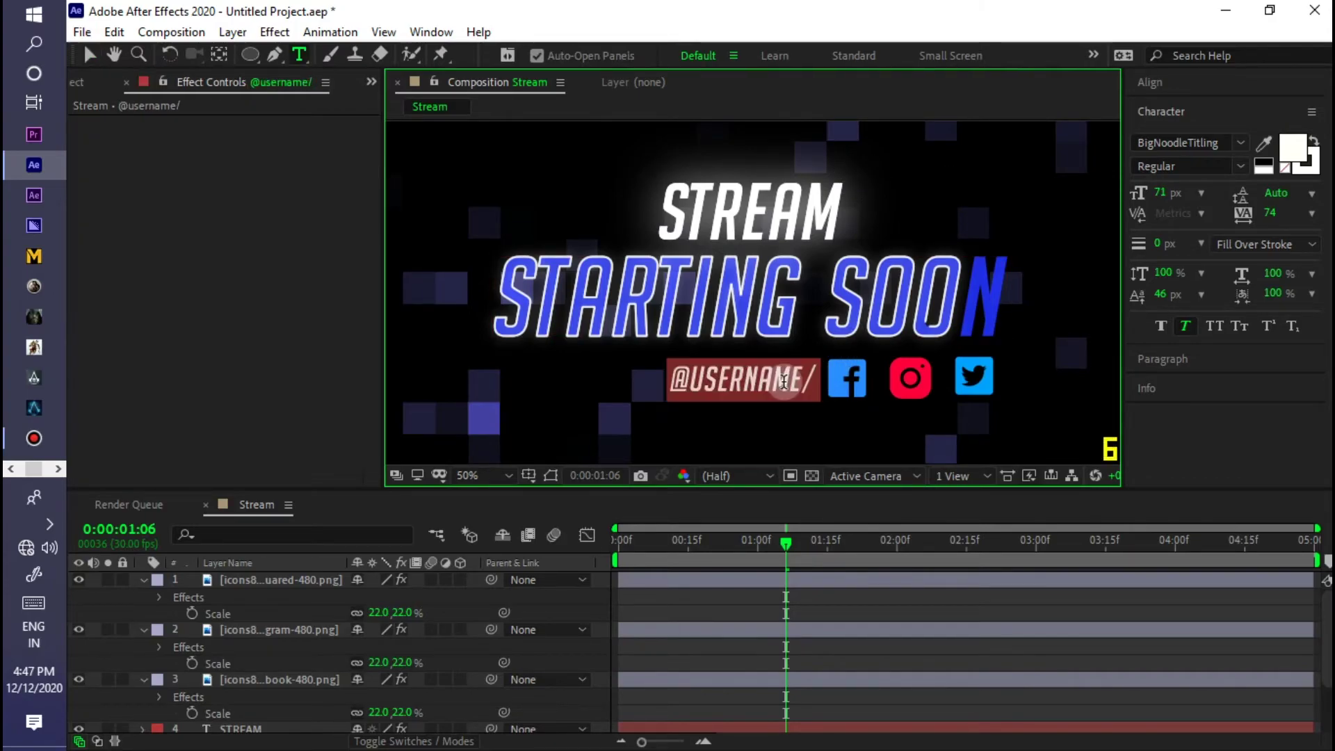
left_click_drag(1158, 198, 1162, 195)
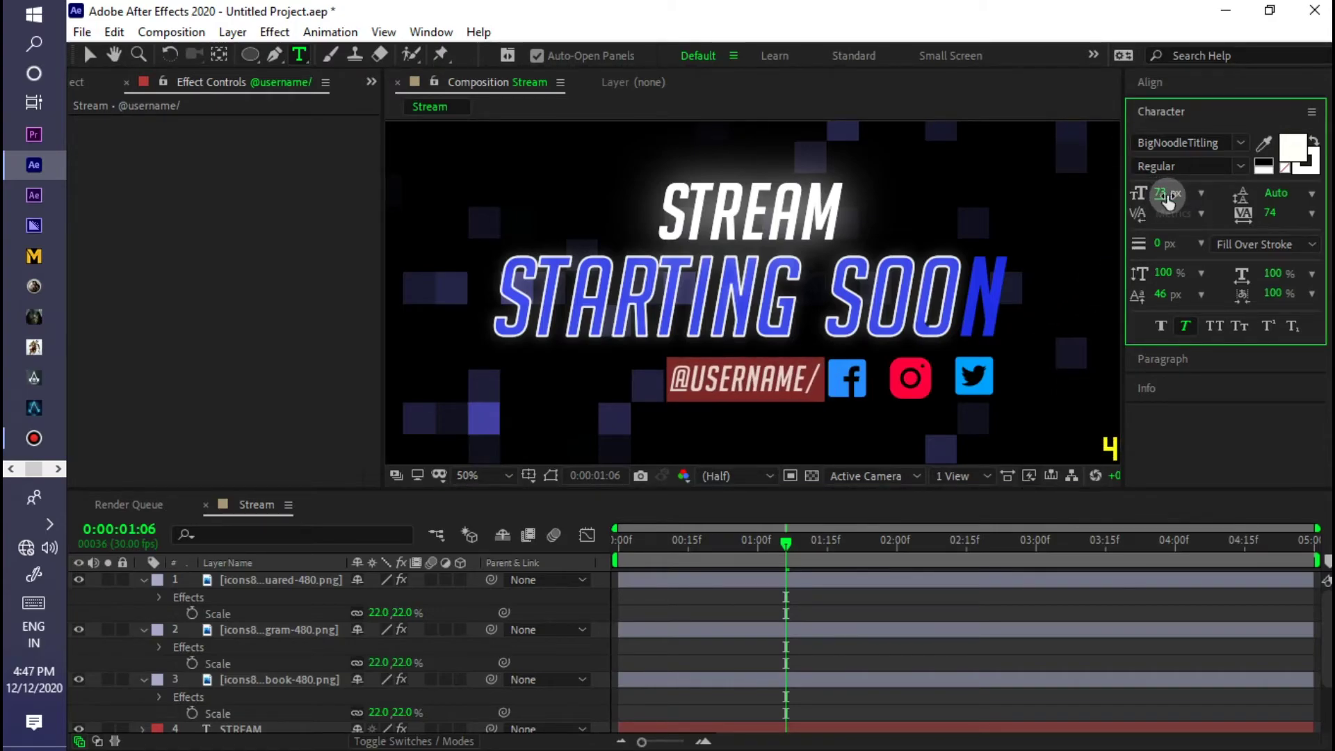
left_click(821, 379)
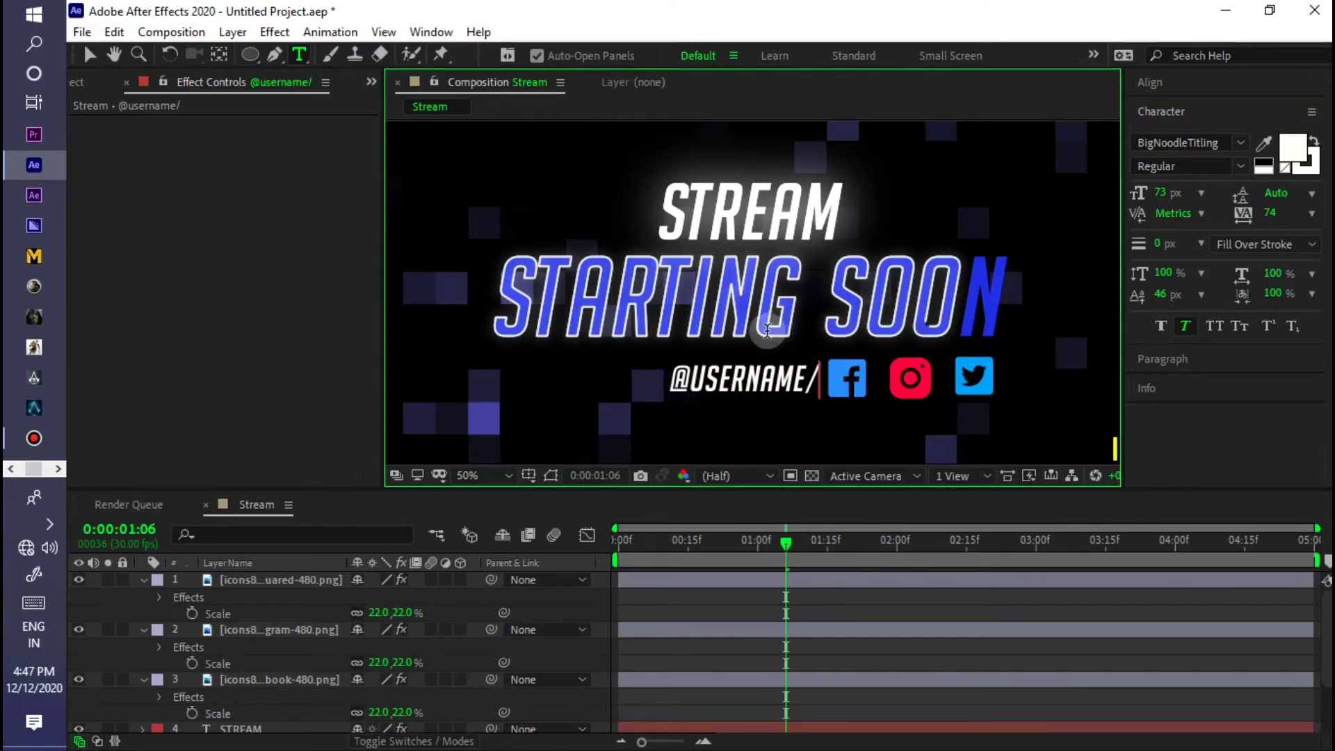
left_click(89, 55)
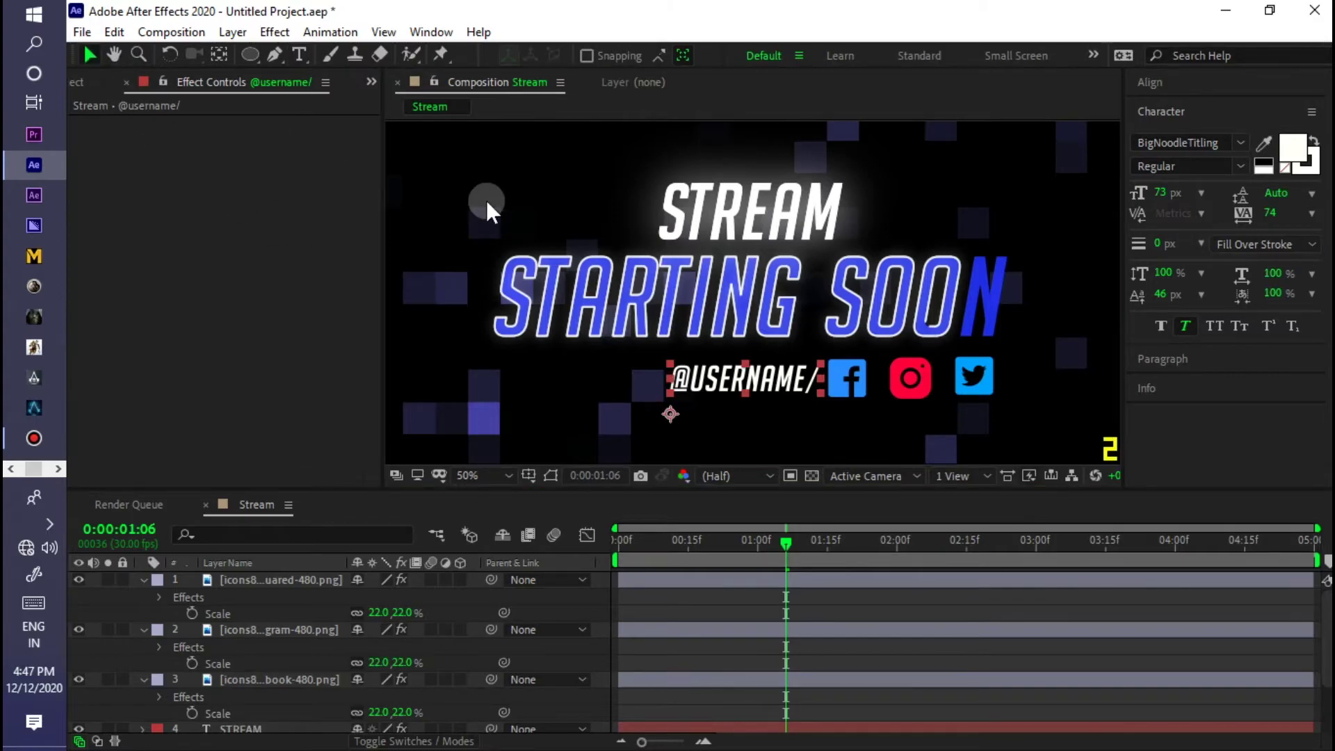
left_click(453, 274)
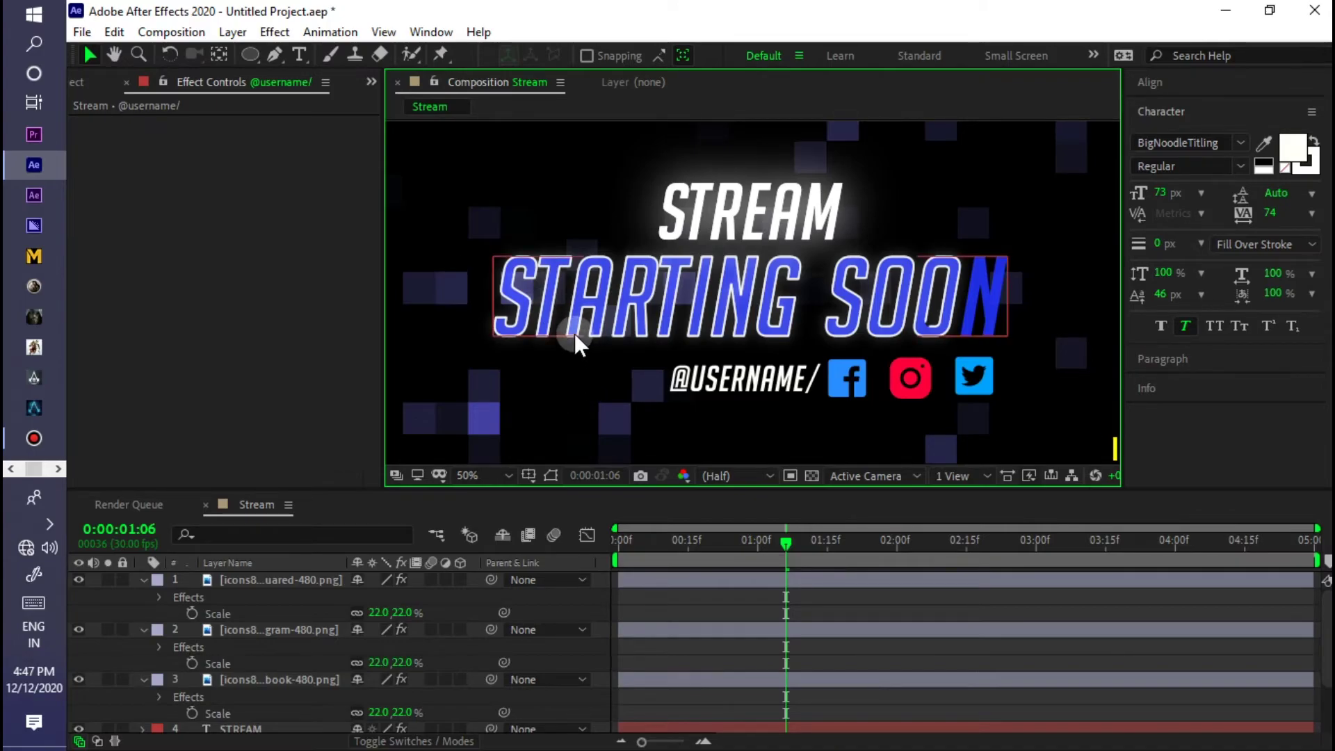
left_click(860, 380)
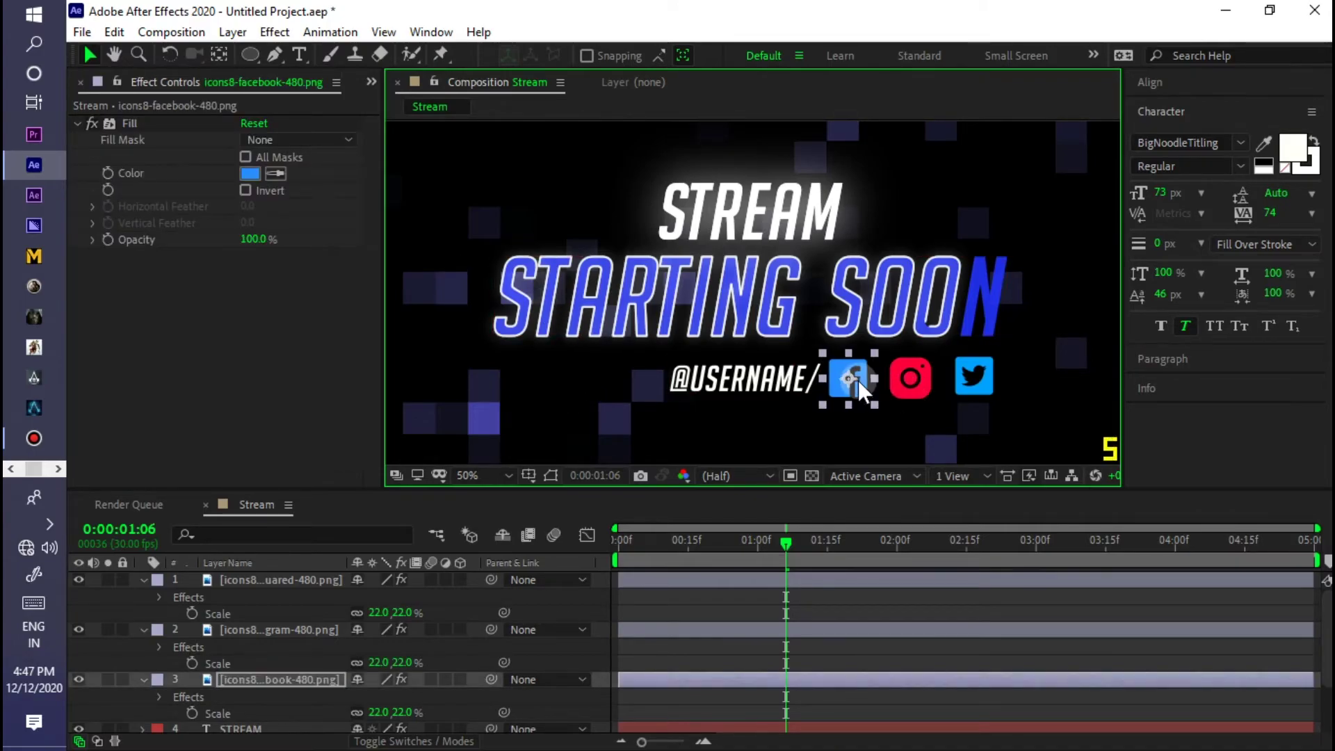
left_click(977, 381)
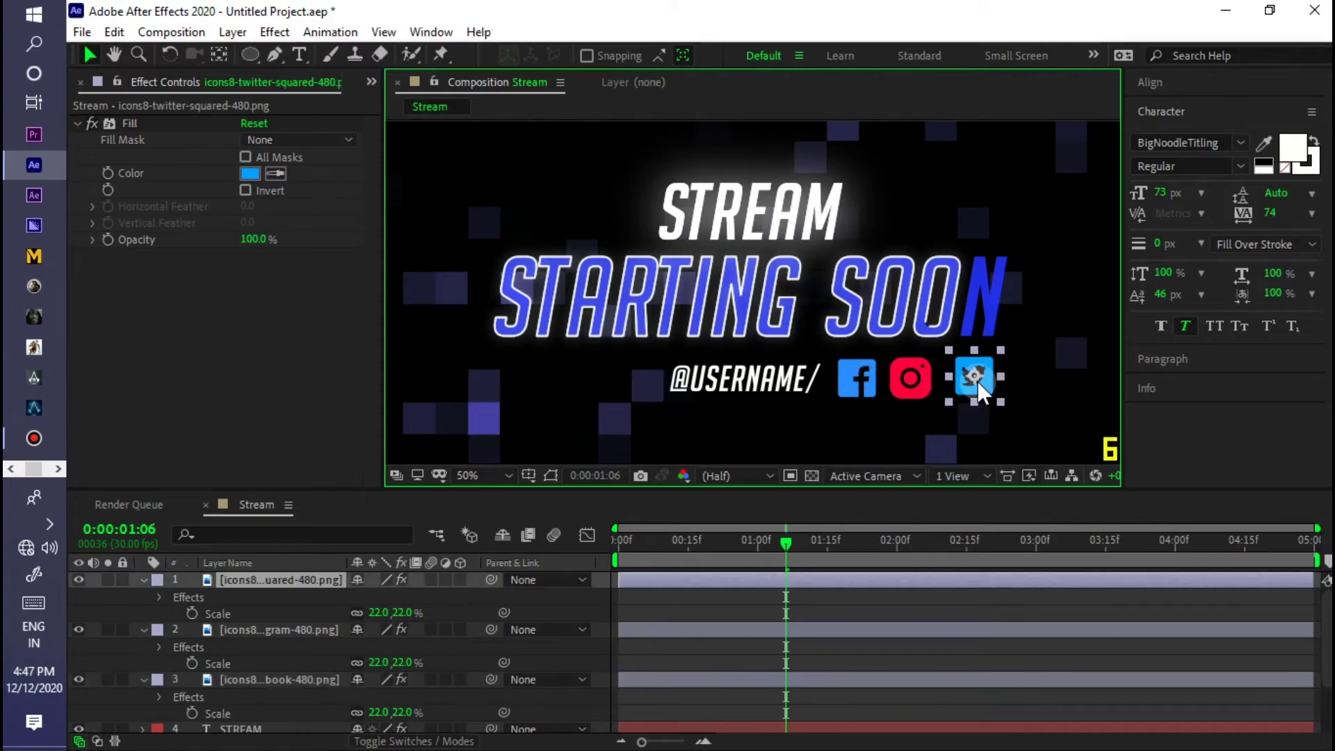
left_click(916, 377)
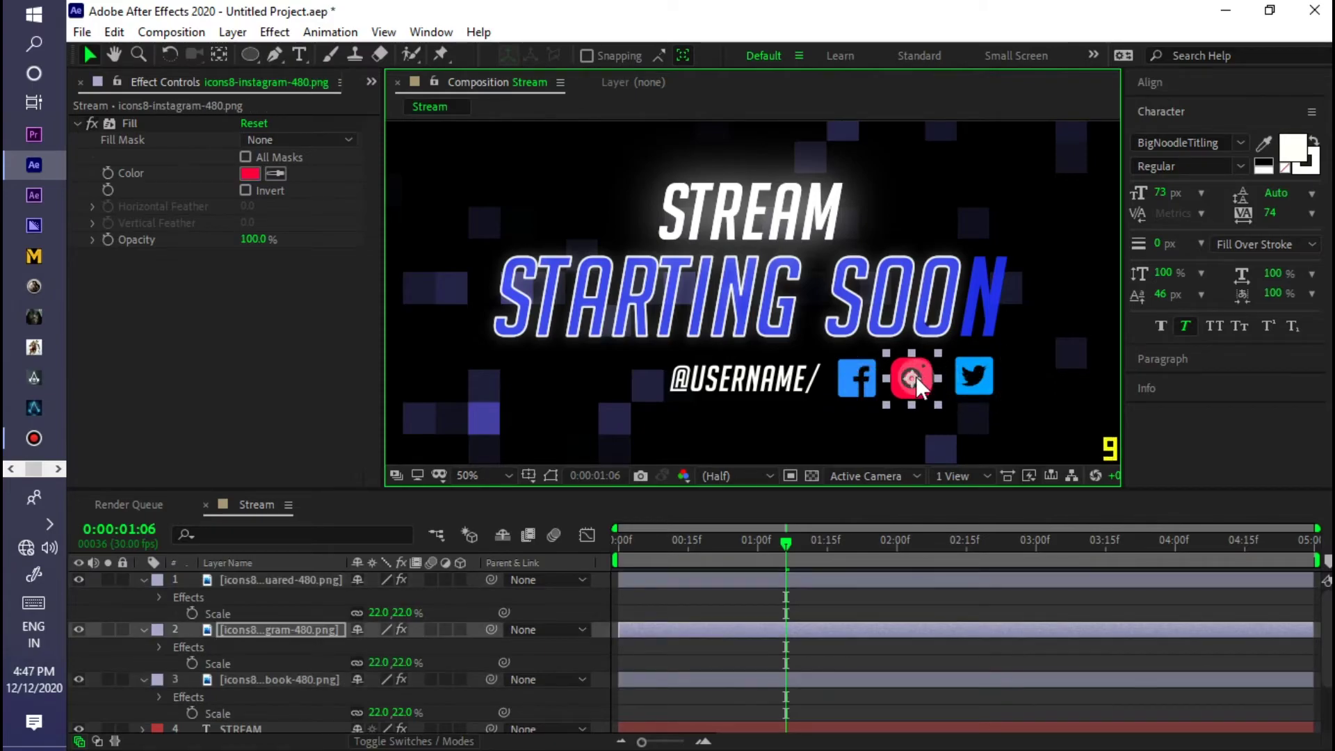
key("shift+Right")
key("shift+Right")
left_click(864, 382)
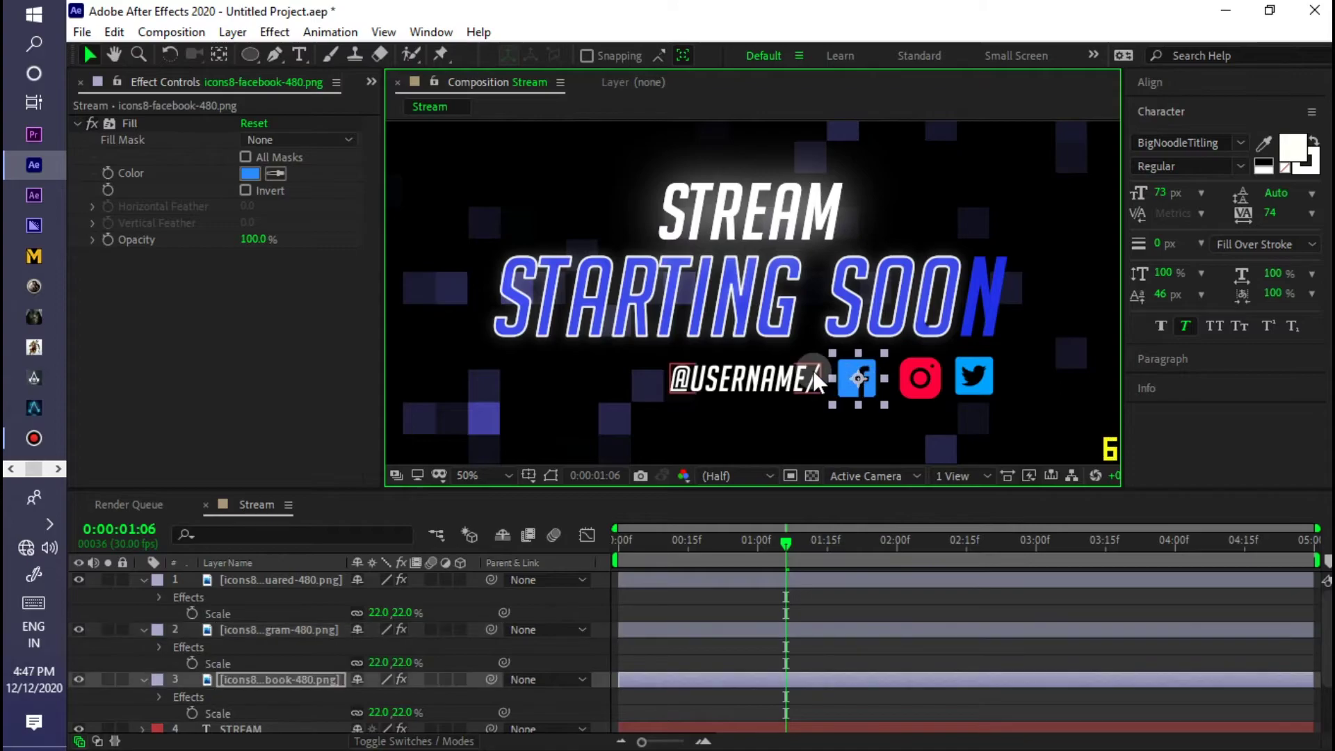
key("shift+Right")
key("shift+Right")
key("shift+Right")
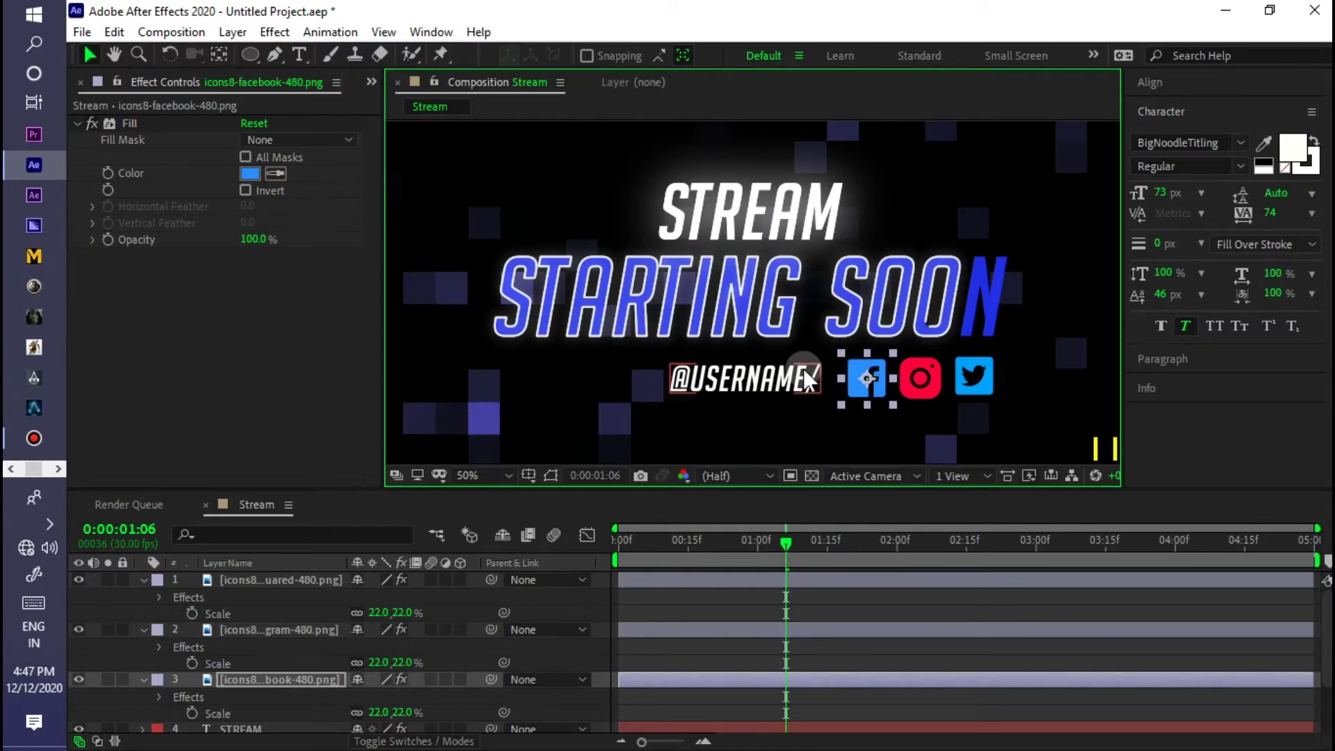
key("Left")
key("Left")
key("Left")
left_click(762, 380)
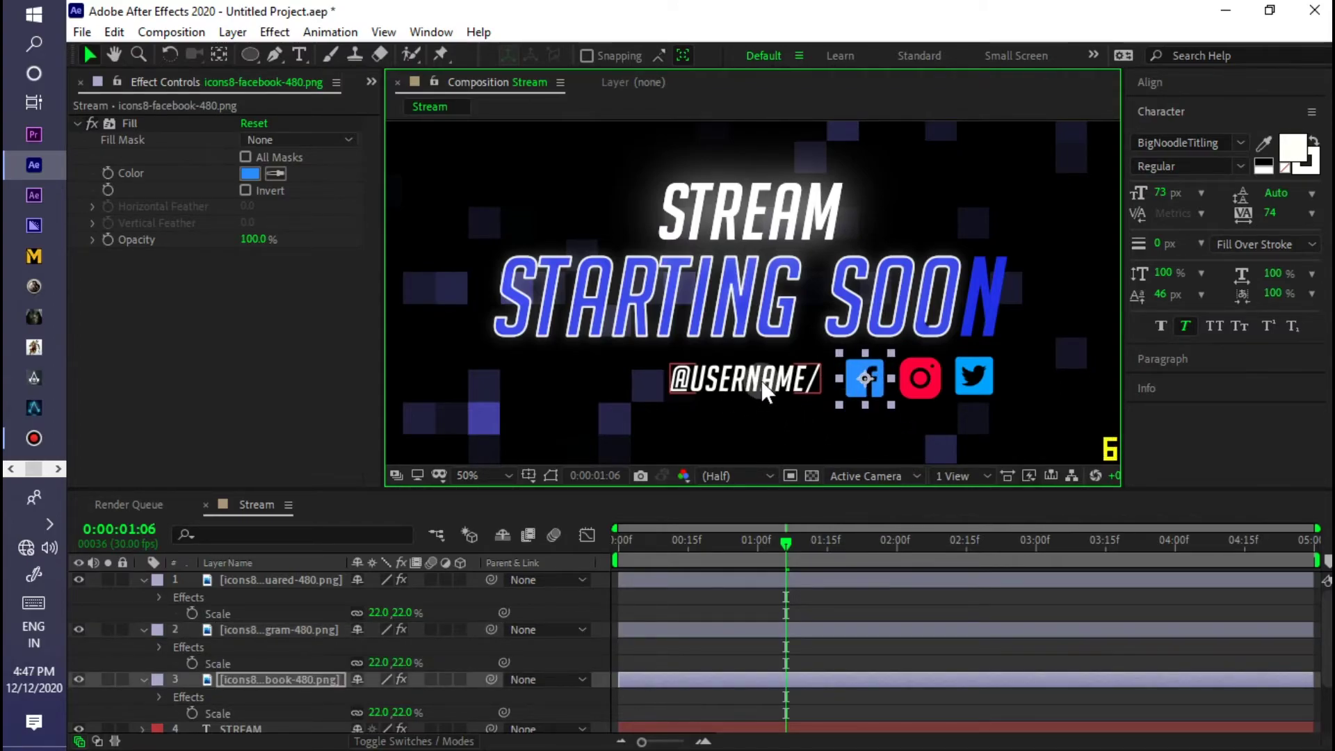
key("shift+Right")
key("shift+Right")
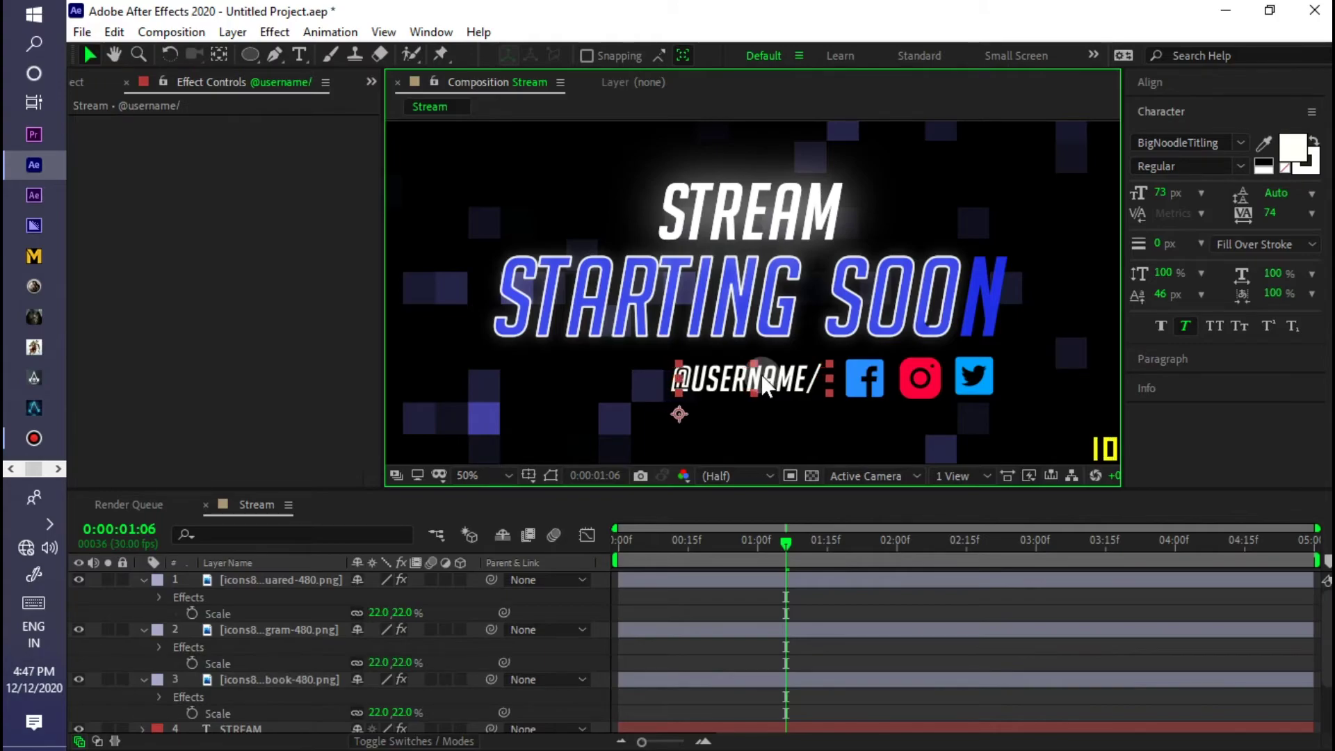
key("shift+Right")
key("shift+Right")
key("comma")
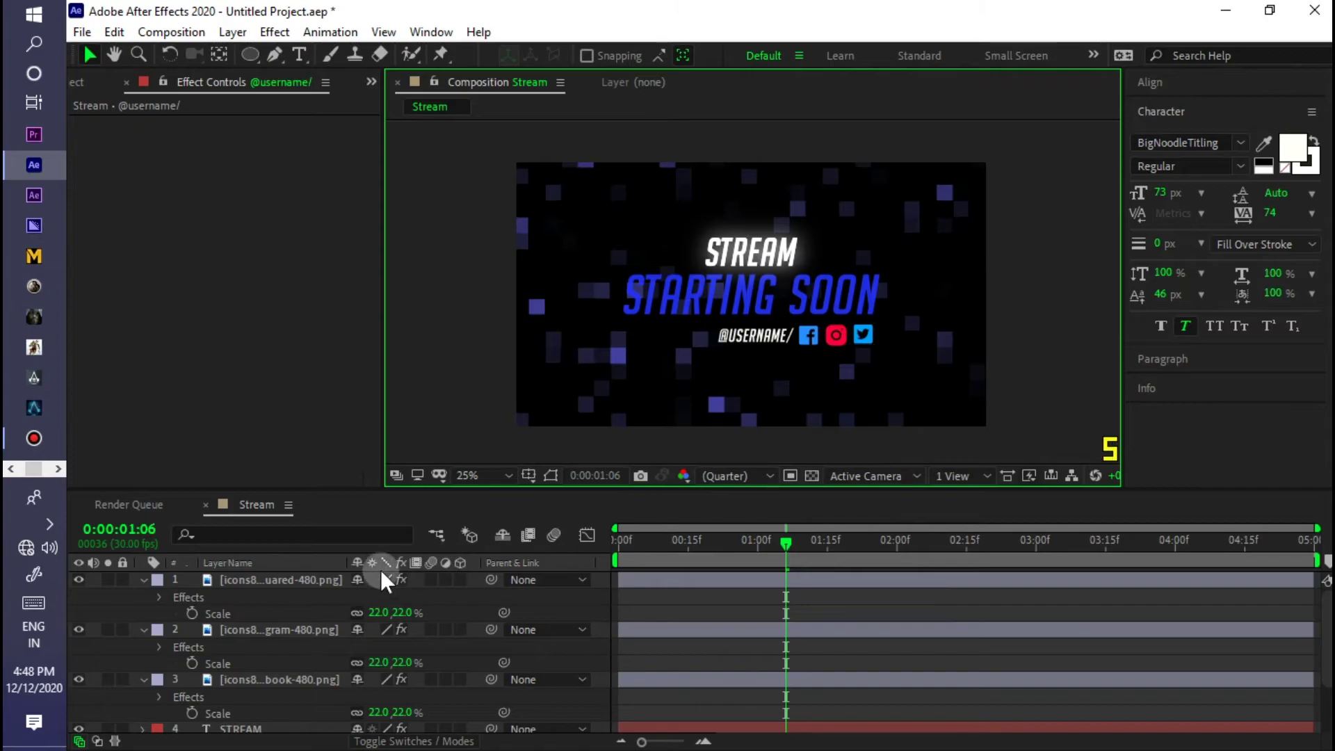
left_click(306, 581)
left_click(292, 629)
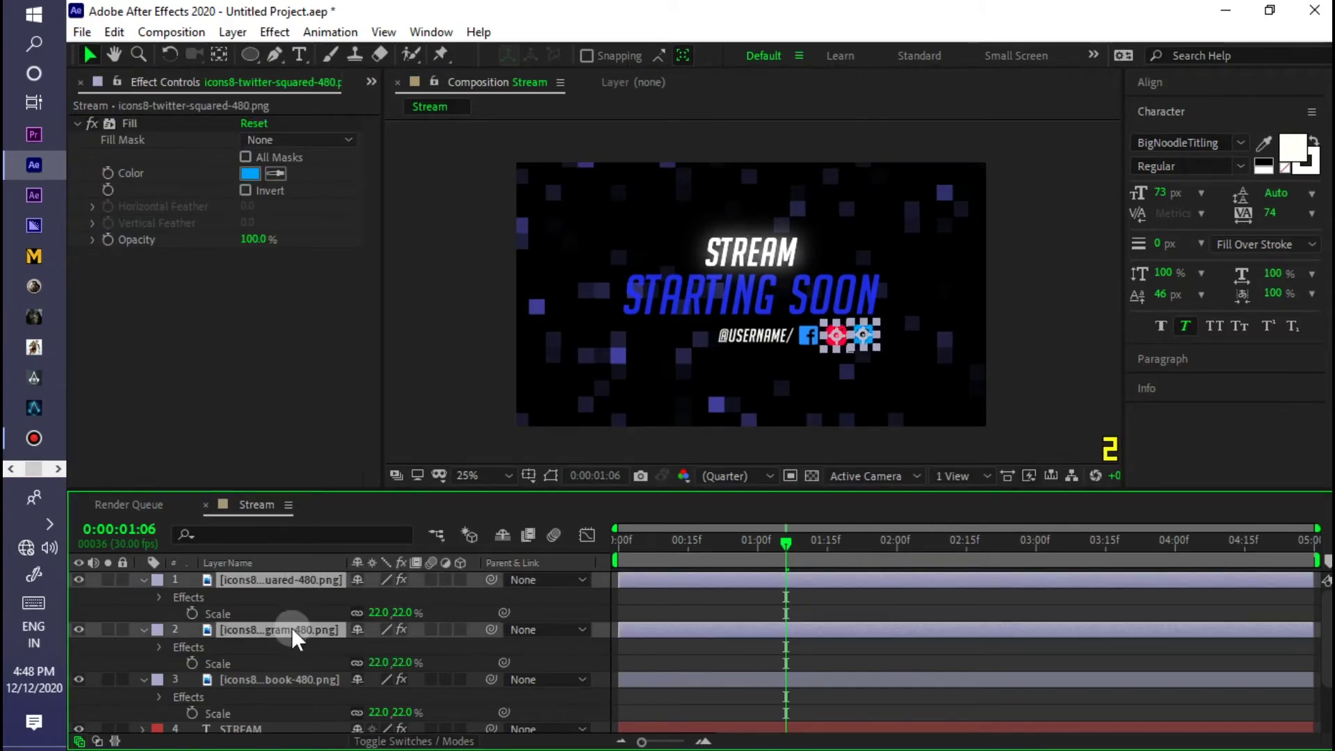
scroll(291, 628, "down", 1)
left_click(285, 631)
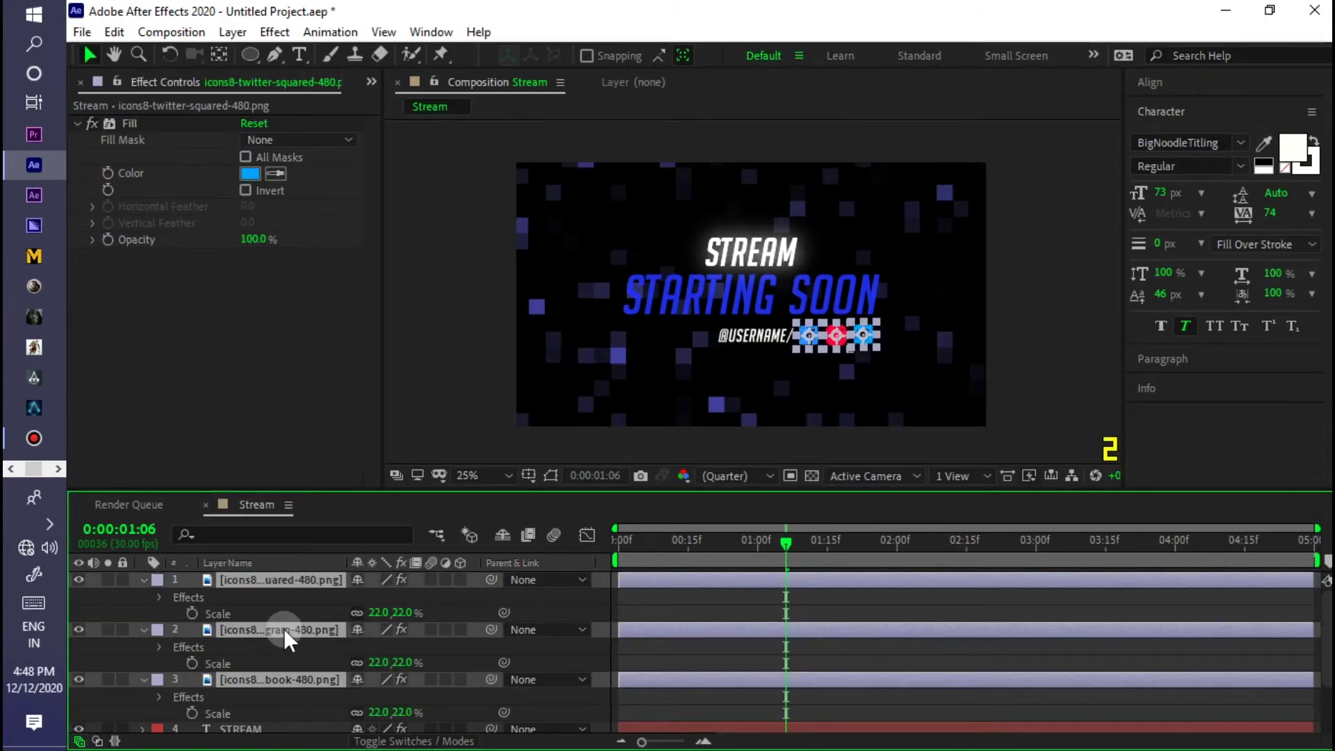
left_click(285, 676)
left_click(282, 696)
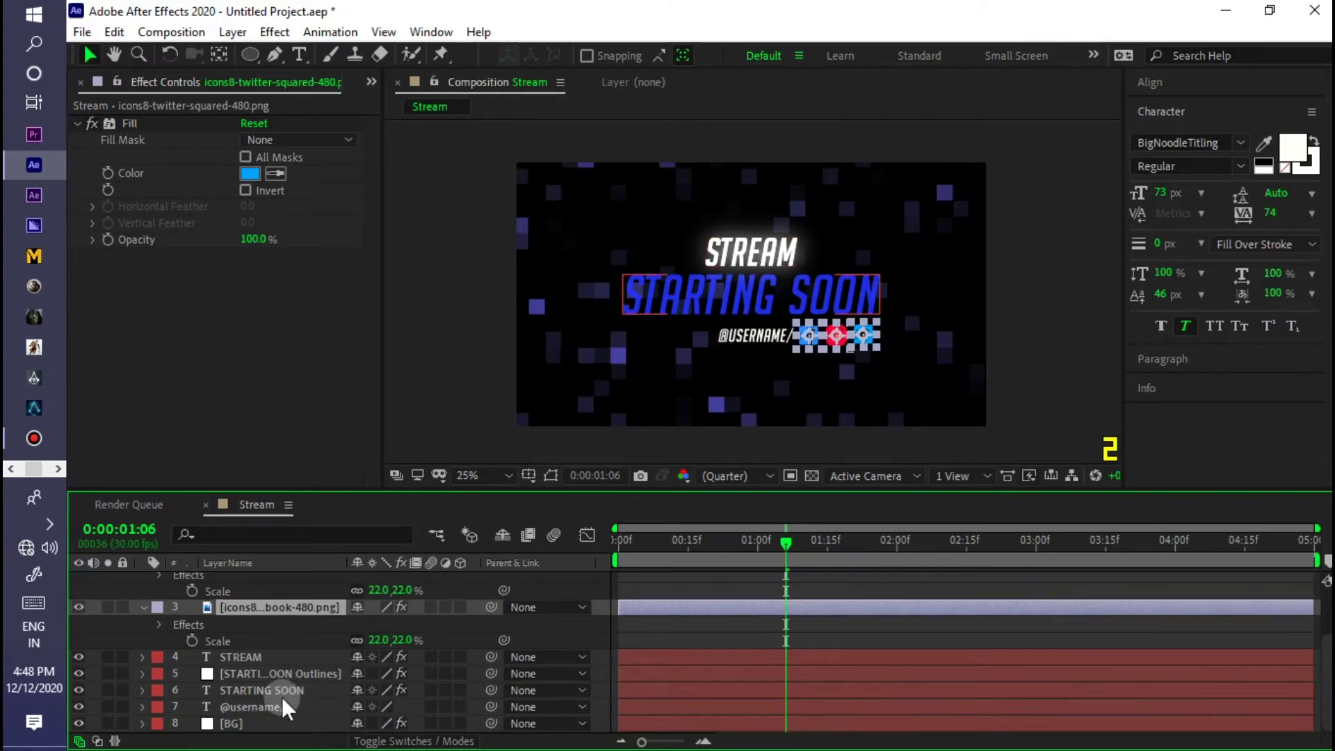
left_click(282, 728)
scroll(287, 648, "up", 1)
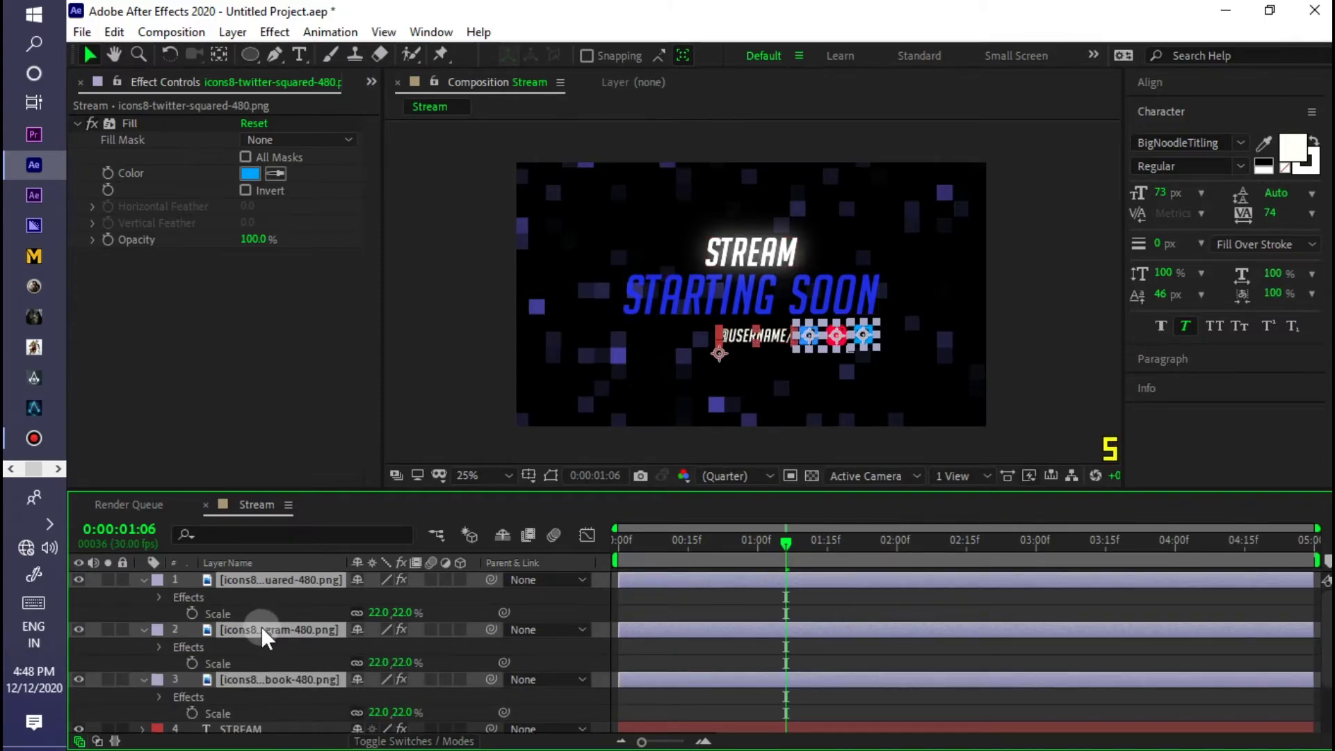
- Pre-compose the selected layers into a new comp named 'Social Media'
right_click(263, 629)
left_click(298, 523)
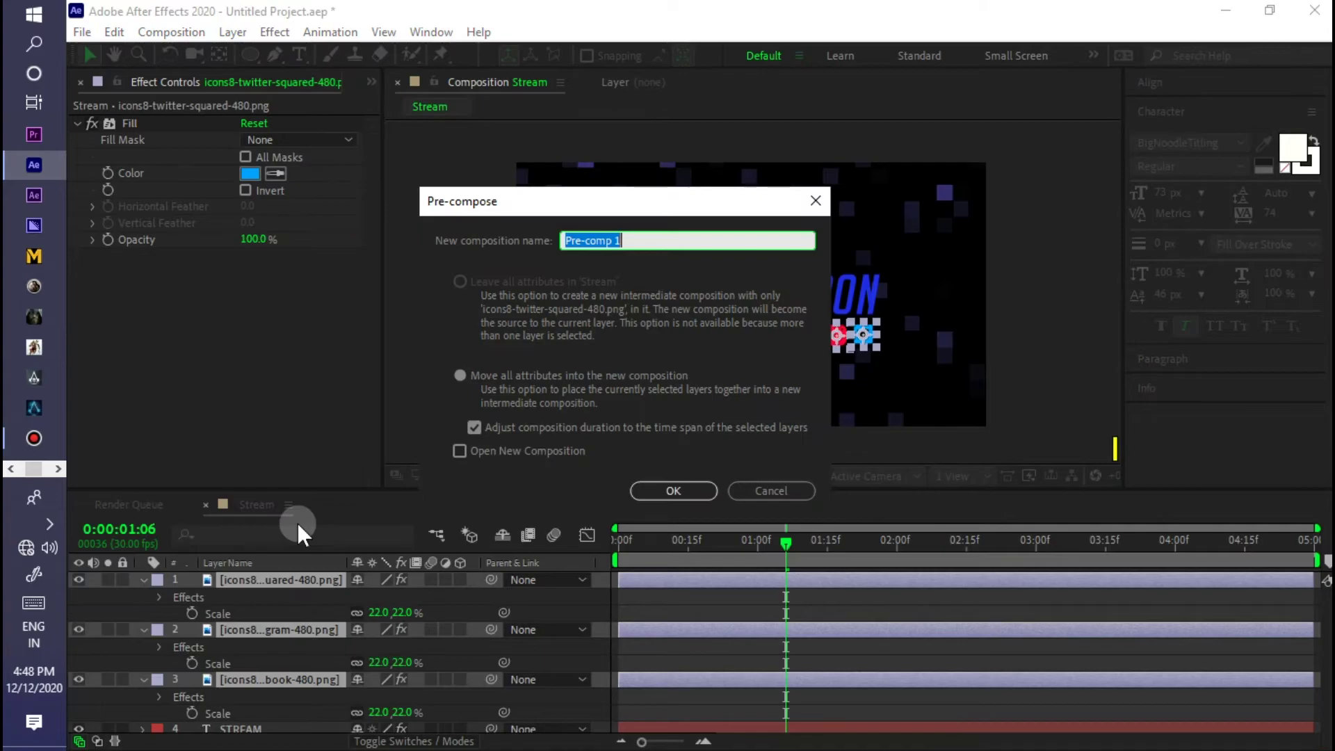
type("Social Media")
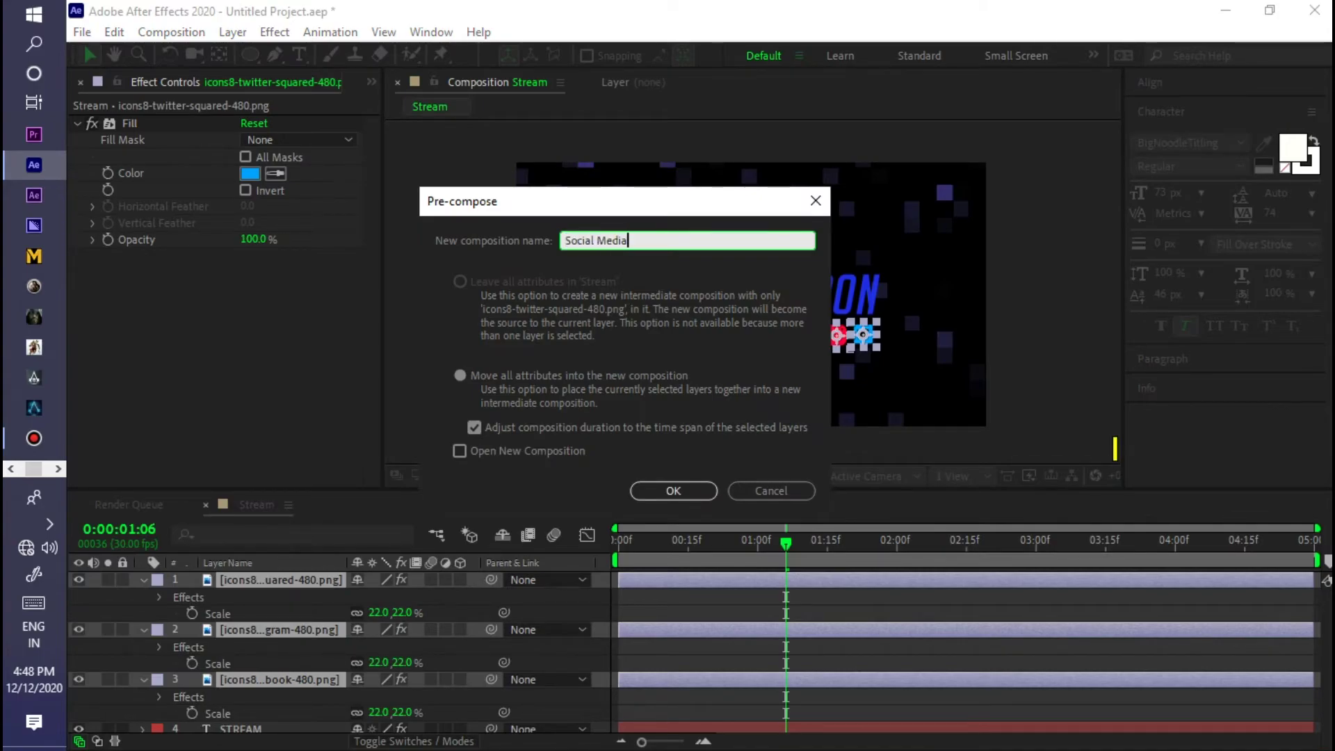
key("Return")
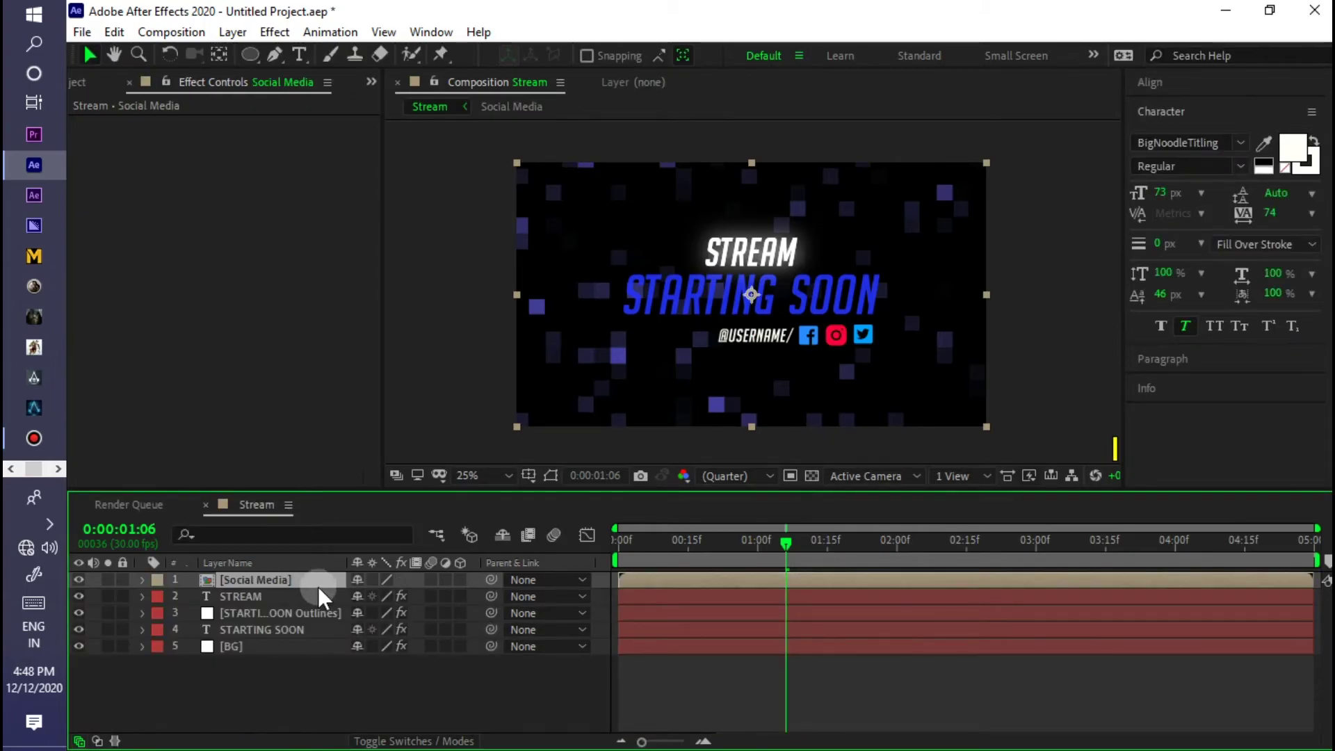
- Set a resting Position keyframe for Social Media at 0:00:00:22
key("p")
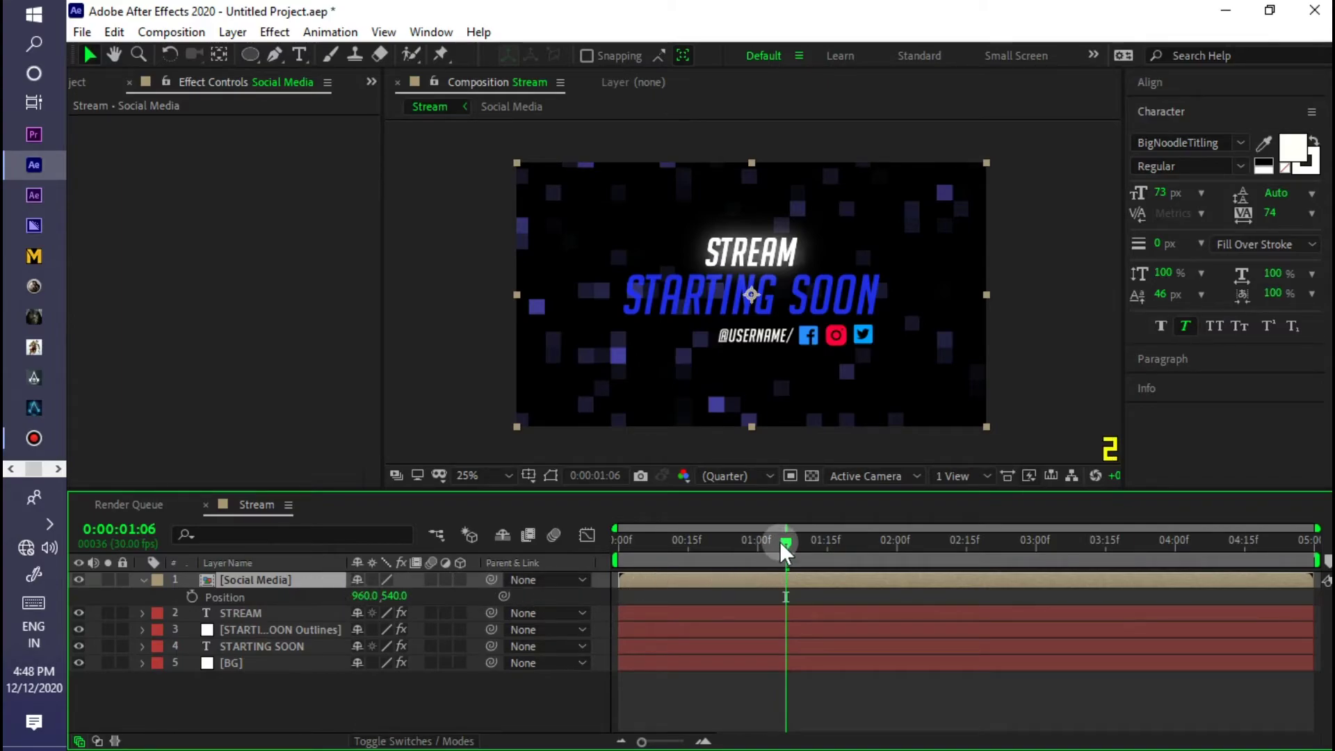
left_click_drag(781, 544, 716, 548)
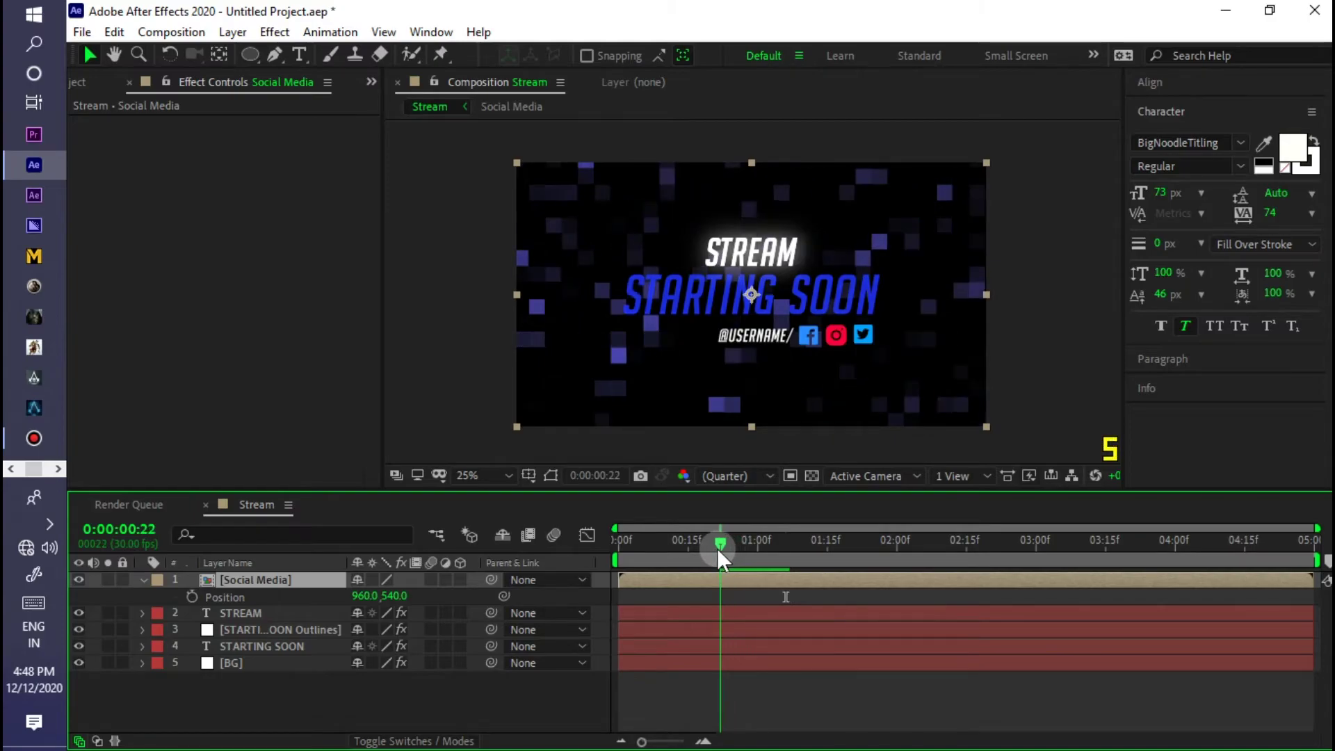
left_click(192, 596)
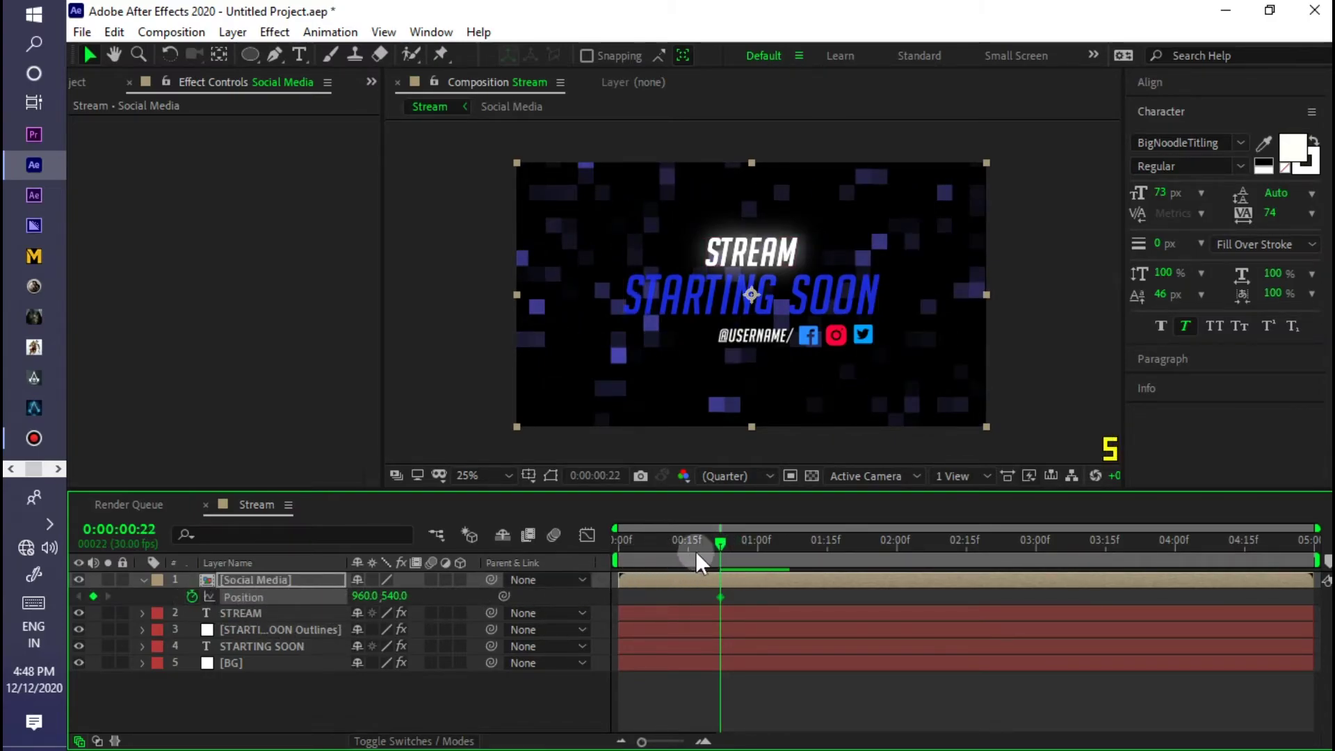
- At 0:00, push Social Media's Position X to 2095 so it starts off-frame right
left_click_drag(715, 541, 616, 551)
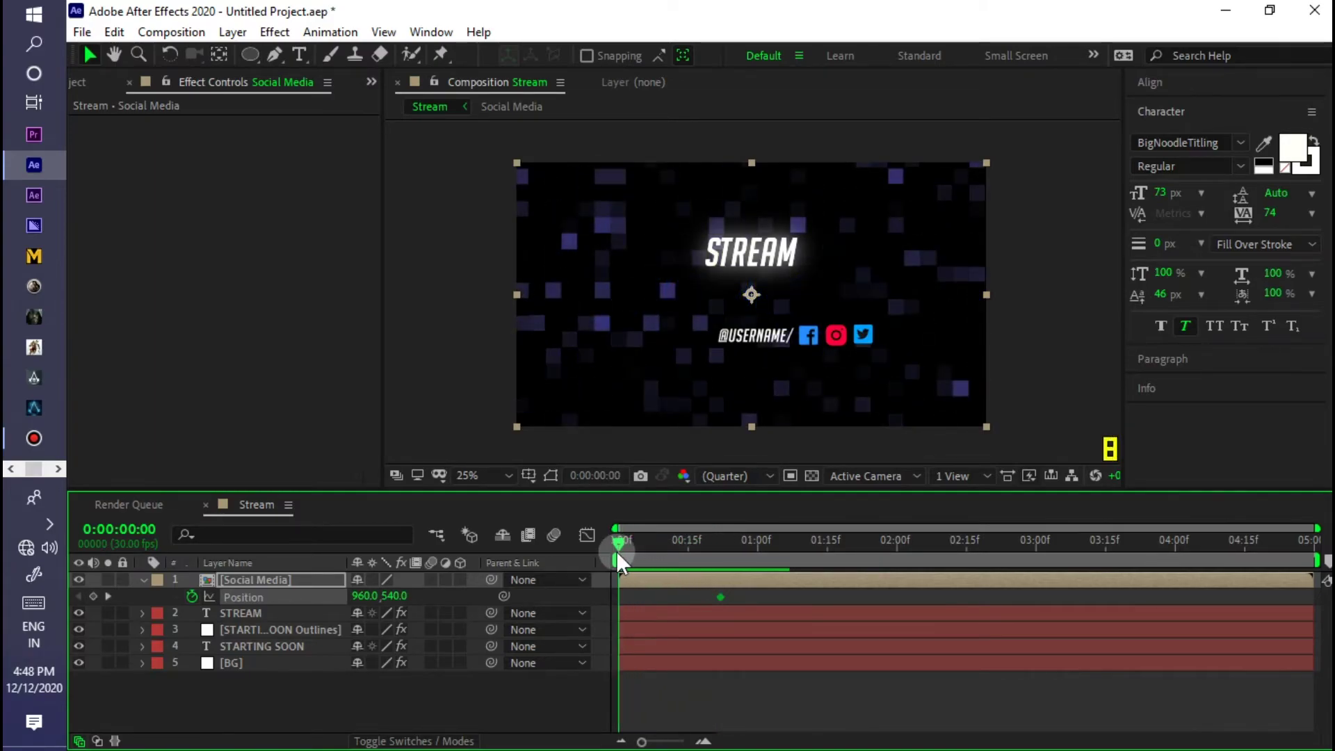
left_click(564, 576)
left_click_drag(379, 607, 673, 581)
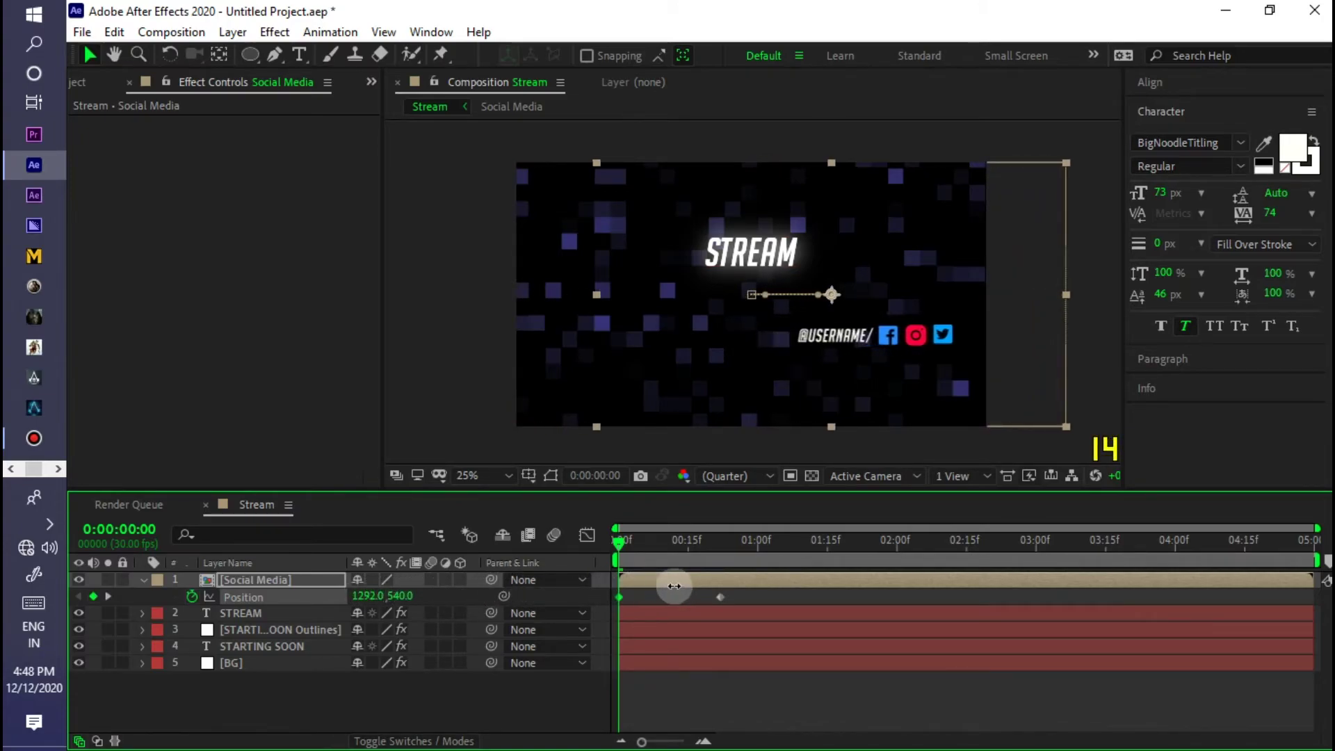
left_click_drag(362, 600, 375, 599)
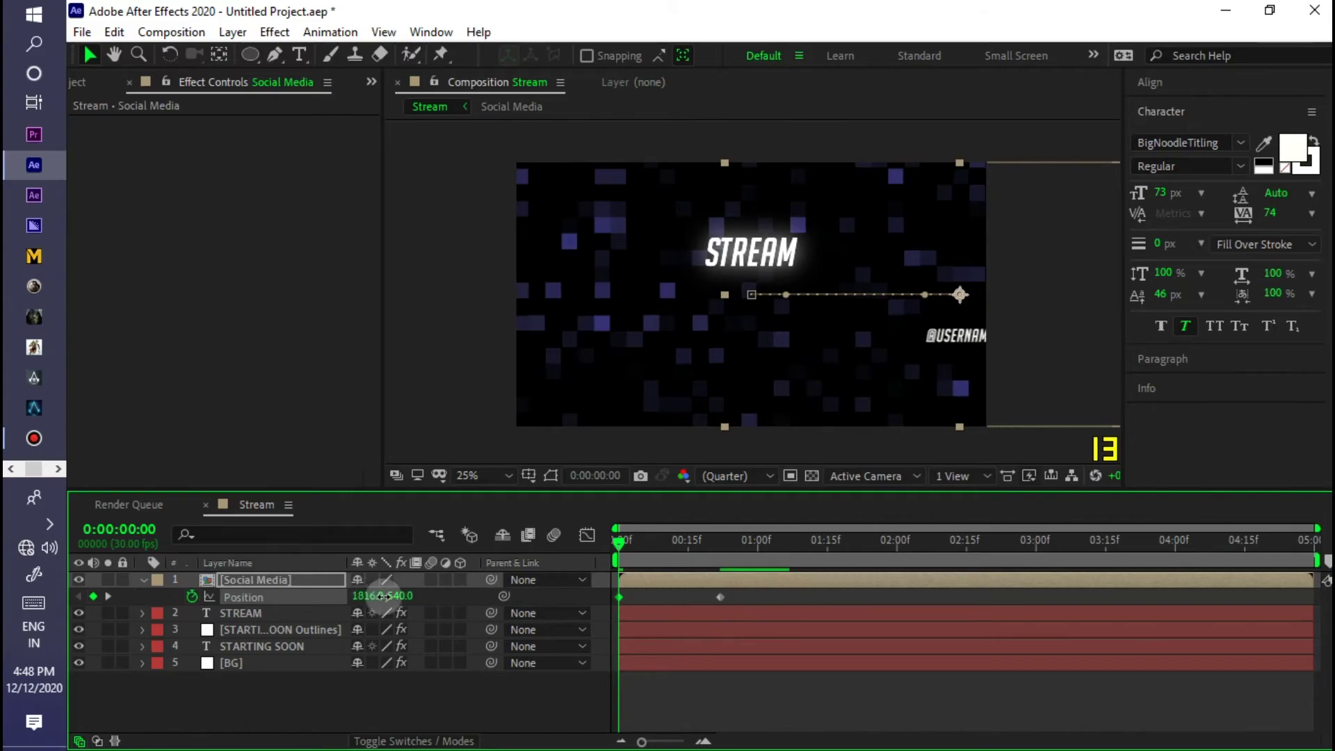
left_click_drag(375, 599, 637, 596)
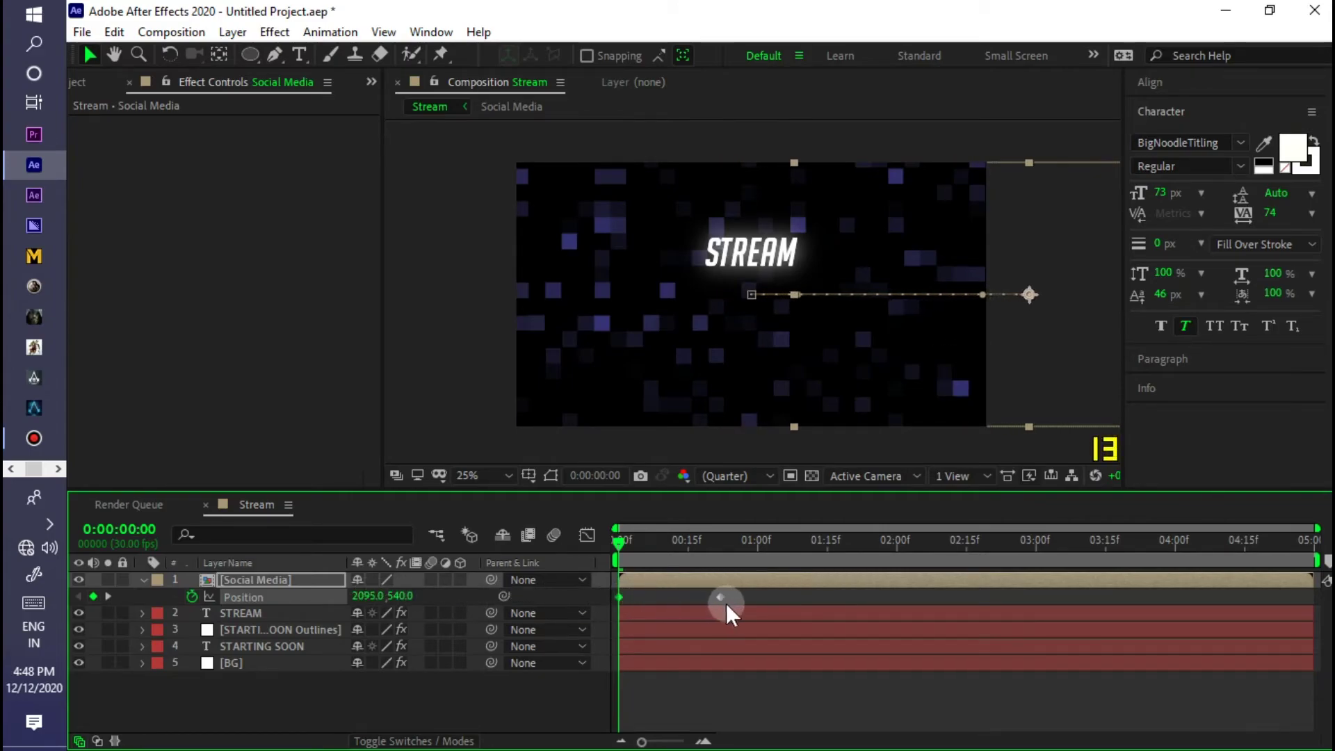
- Apply Easy Ease to both Position keyframes and sharpen the speed curve for a fast start
left_click_drag(738, 593, 617, 607)
key("F9")
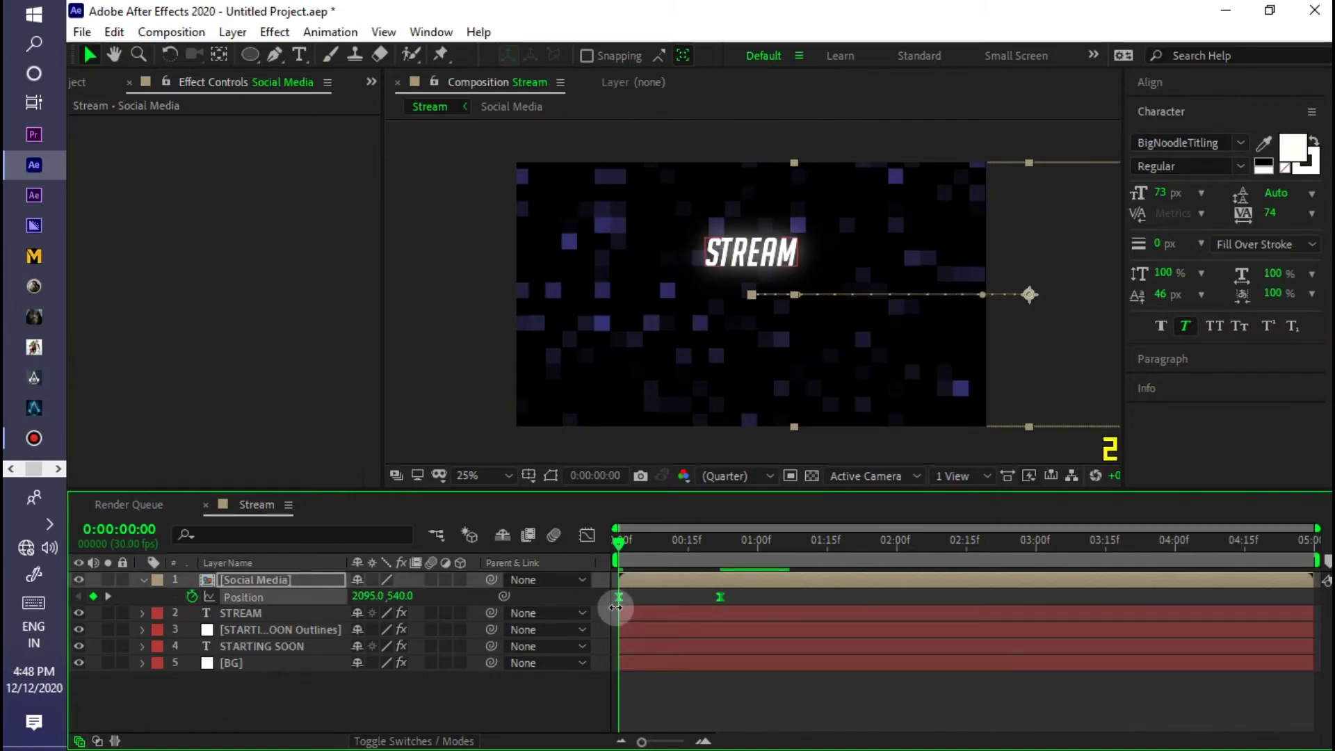
left_click(588, 537)
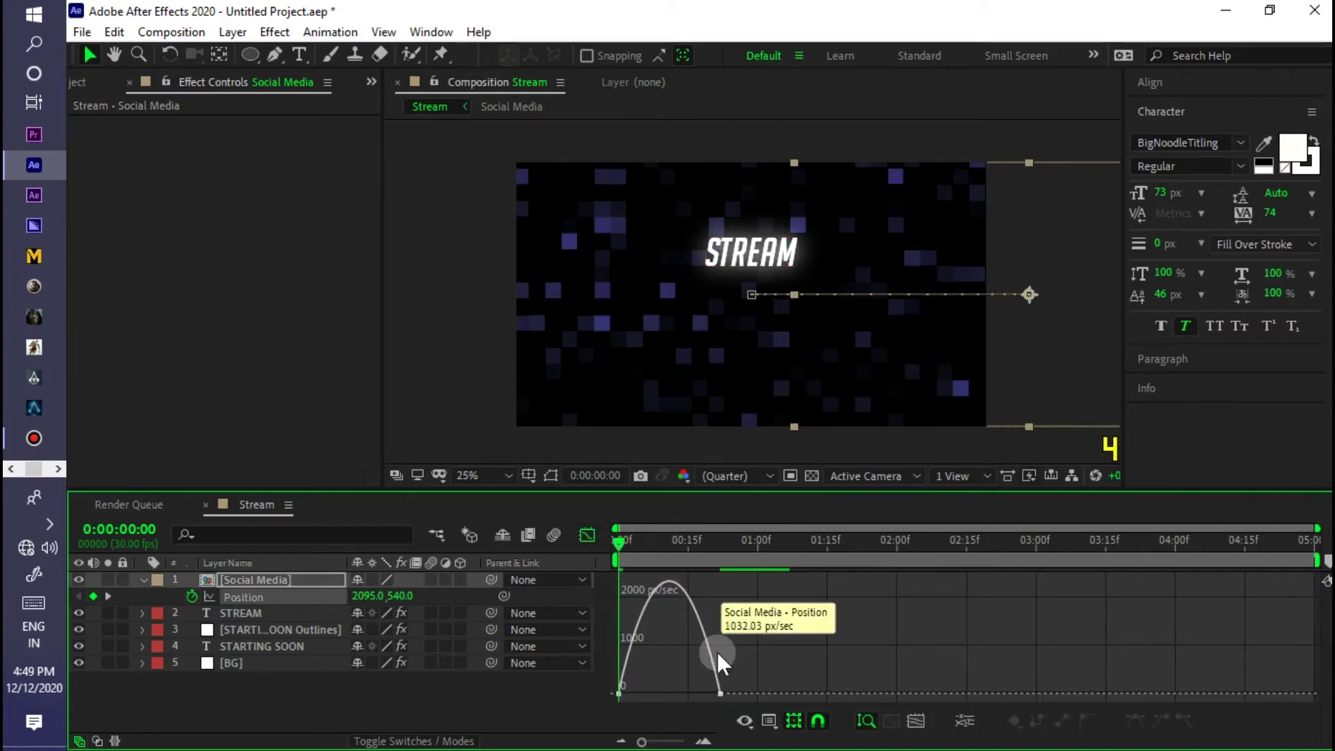
left_click_drag(719, 694, 663, 691)
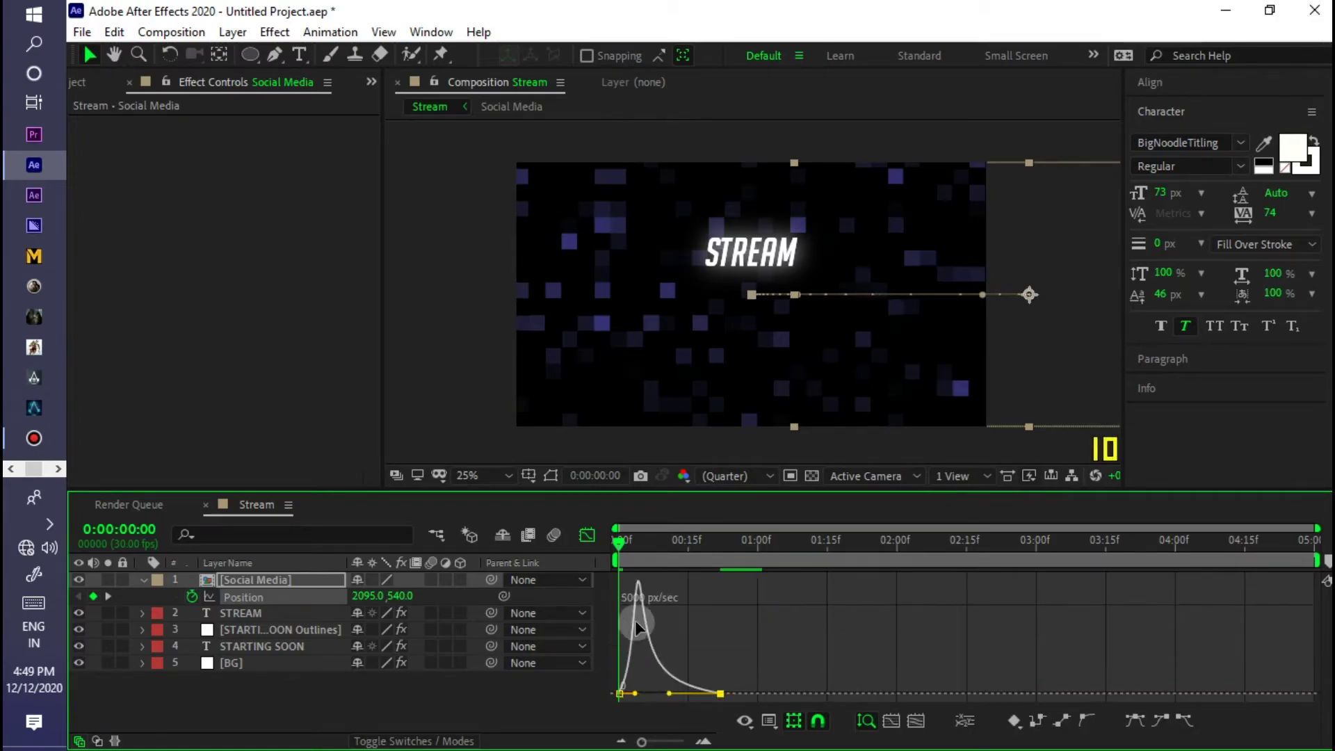
left_click(593, 539)
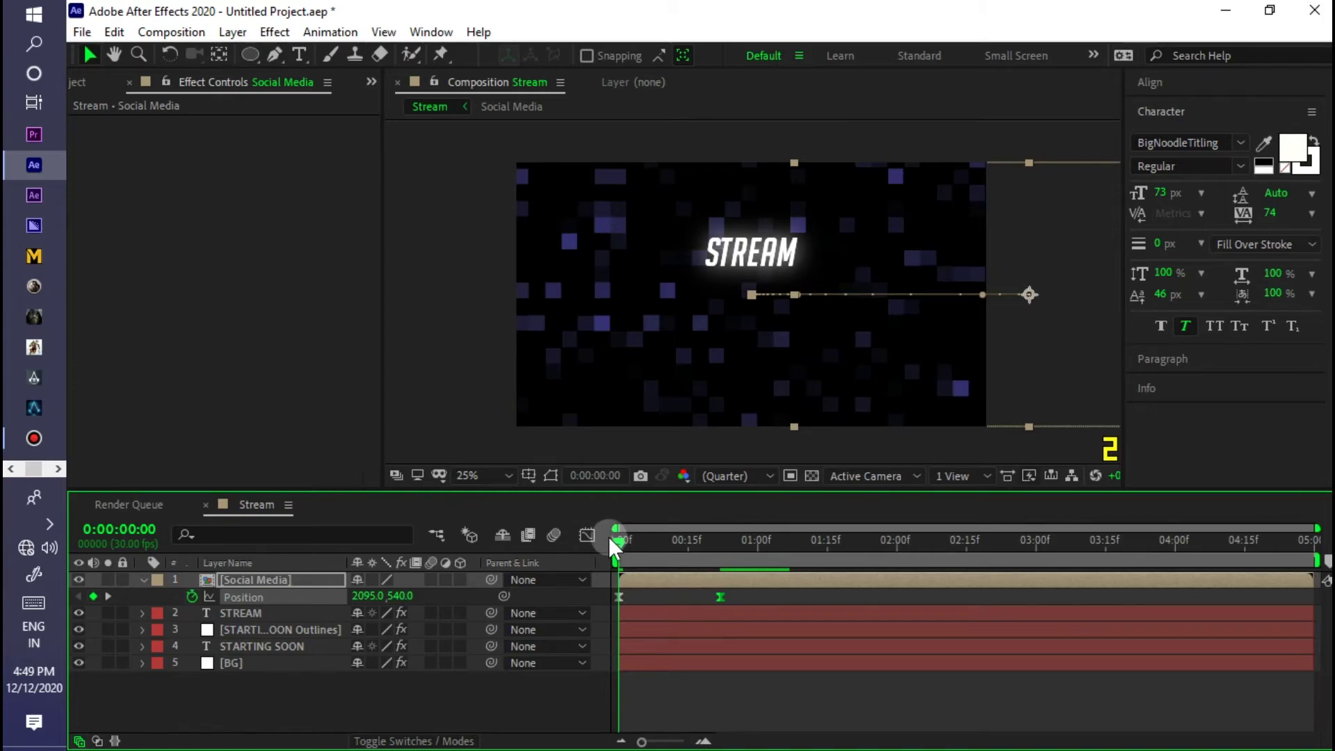
- Preview the icons sliding in, scrub forward to check them, then deselect the layer
left_click(577, 597)
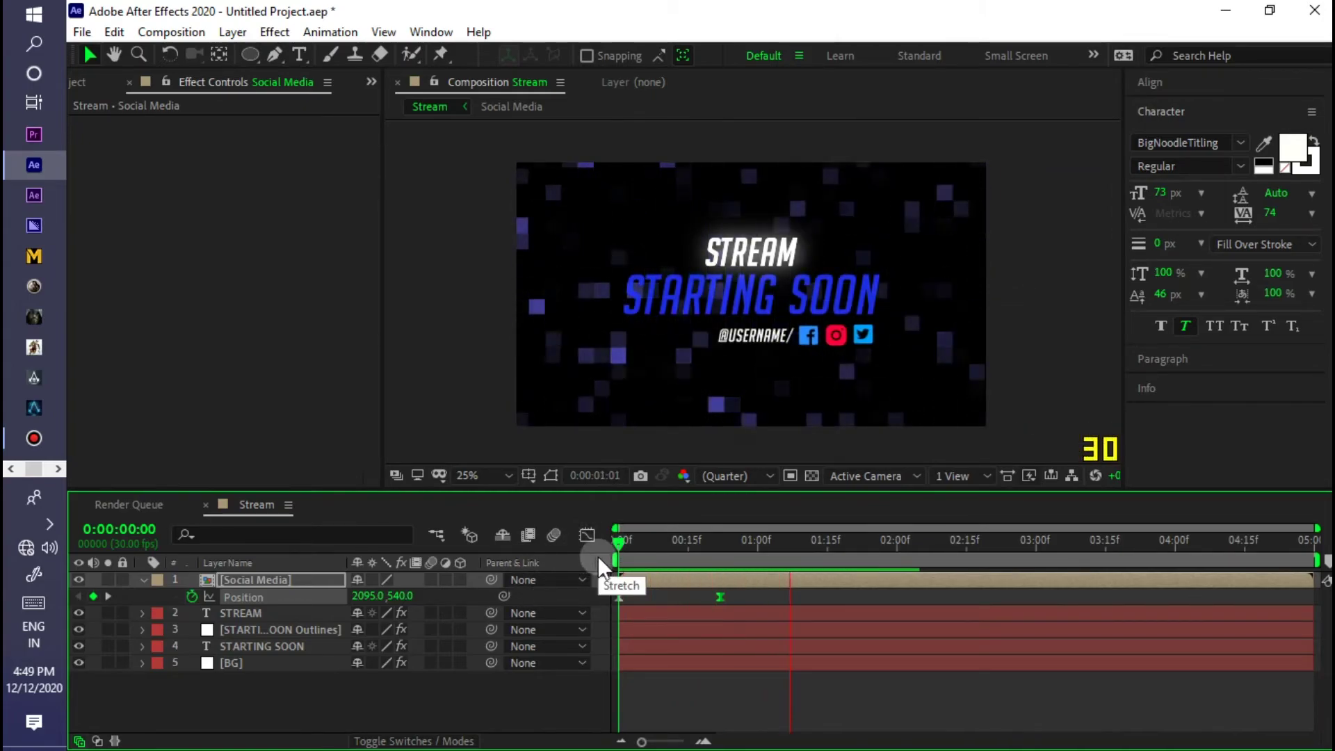
left_click(623, 552)
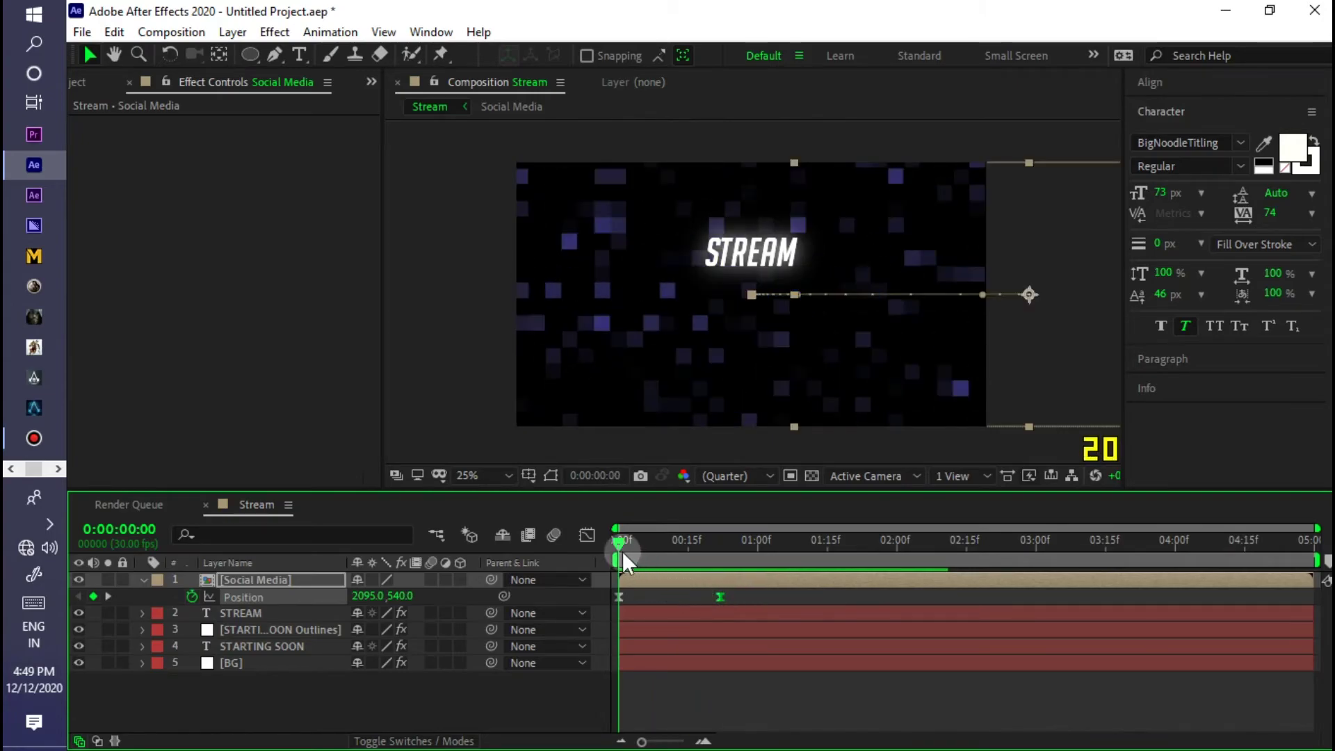
left_click_drag(624, 543, 732, 552)
left_click(467, 394)
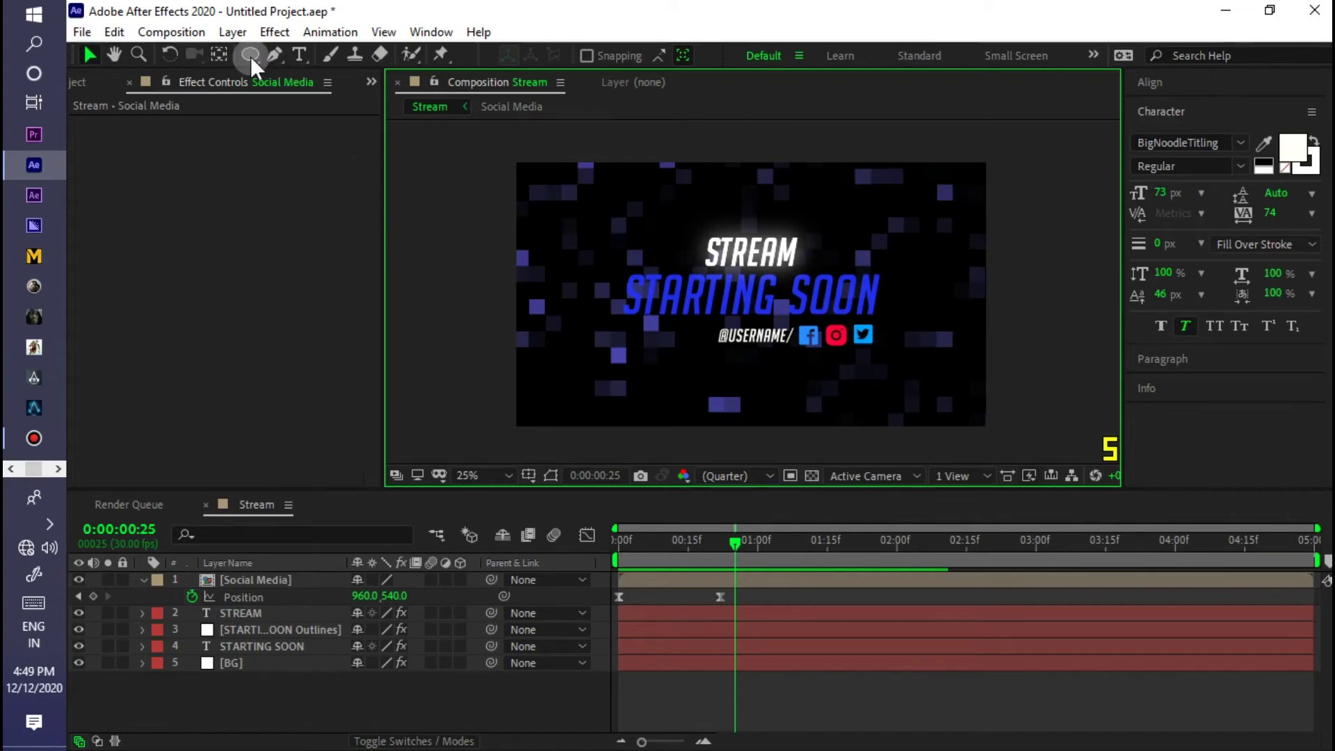
left_click_drag(250, 57, 278, 55)
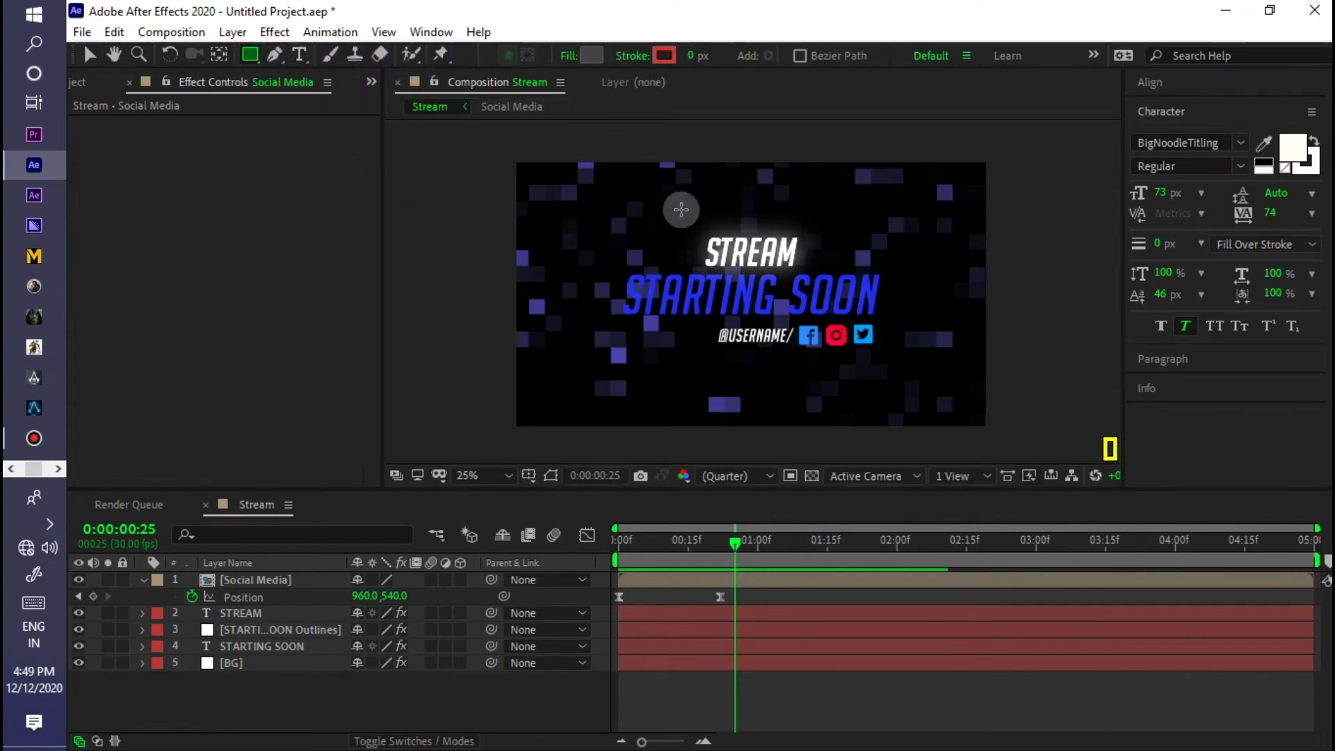
left_click_drag(879, 312, 1027, 354)
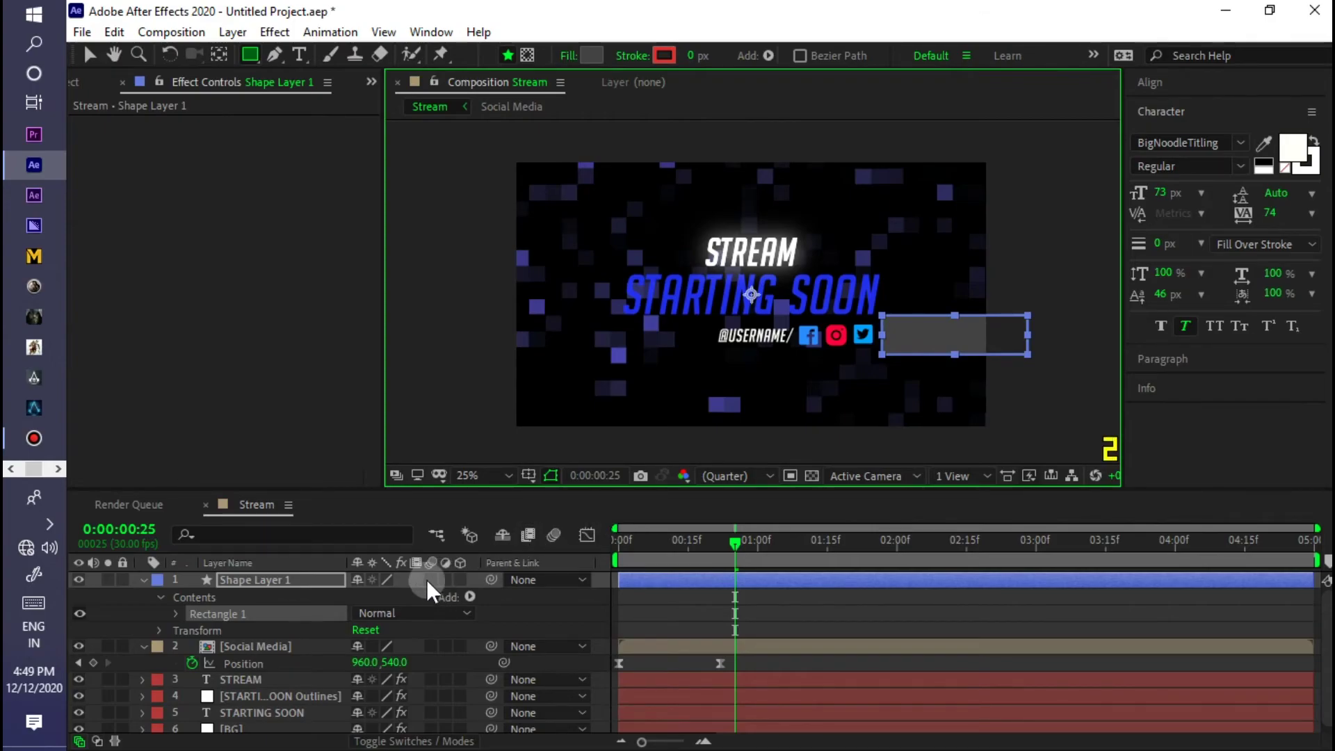
left_click(381, 741)
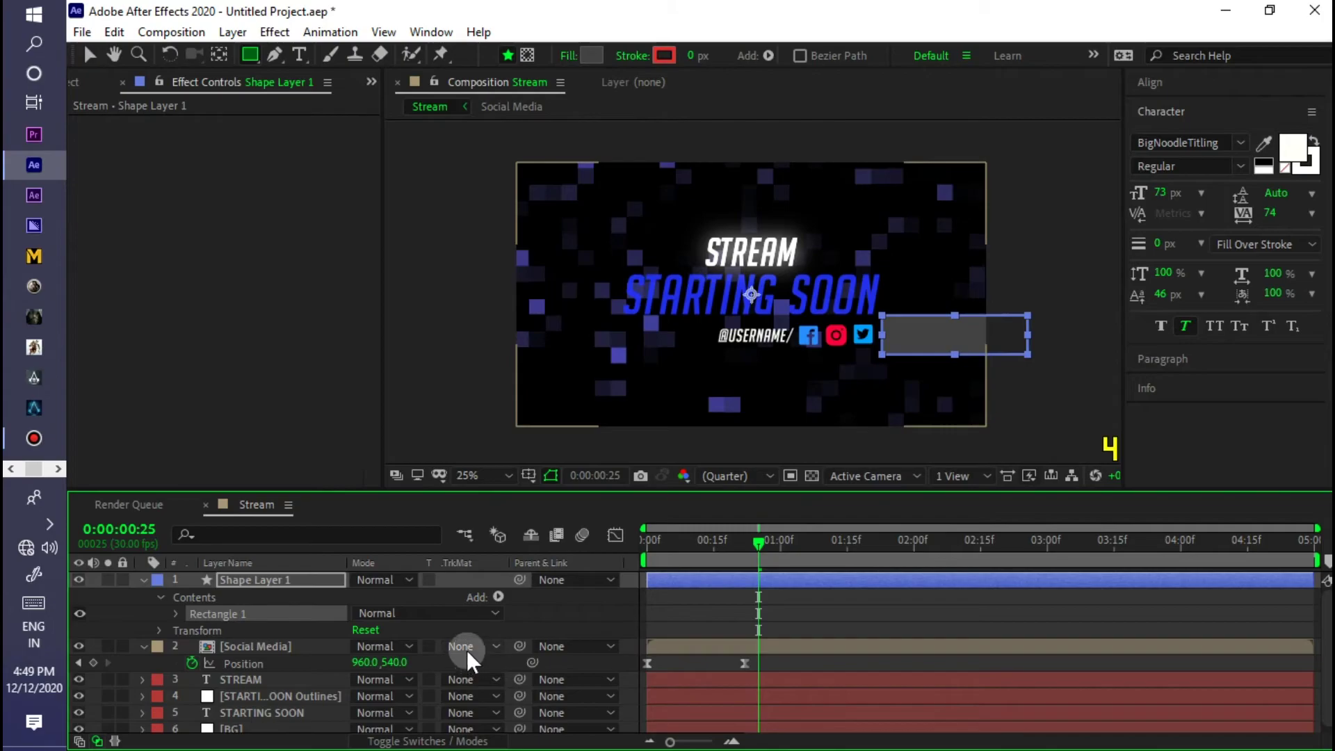
left_click(465, 648)
left_click(461, 584)
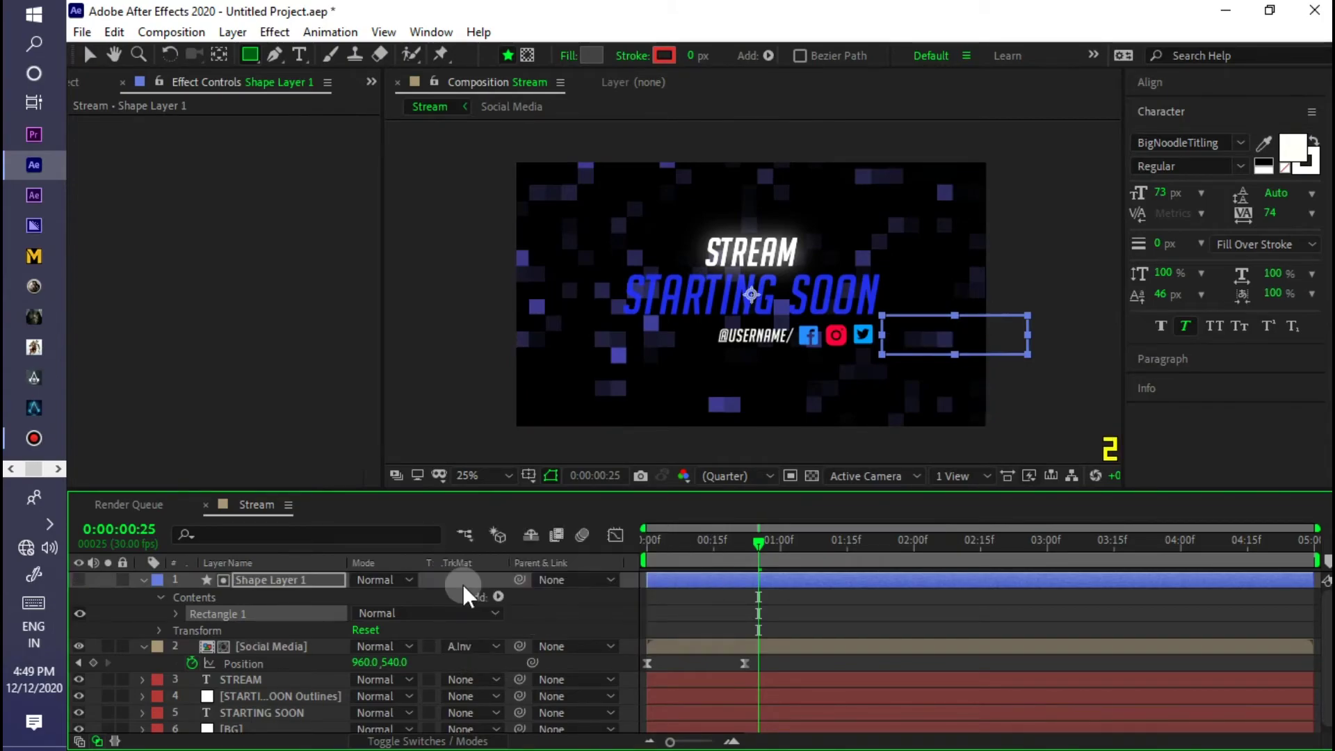
left_click_drag(758, 541, 705, 544)
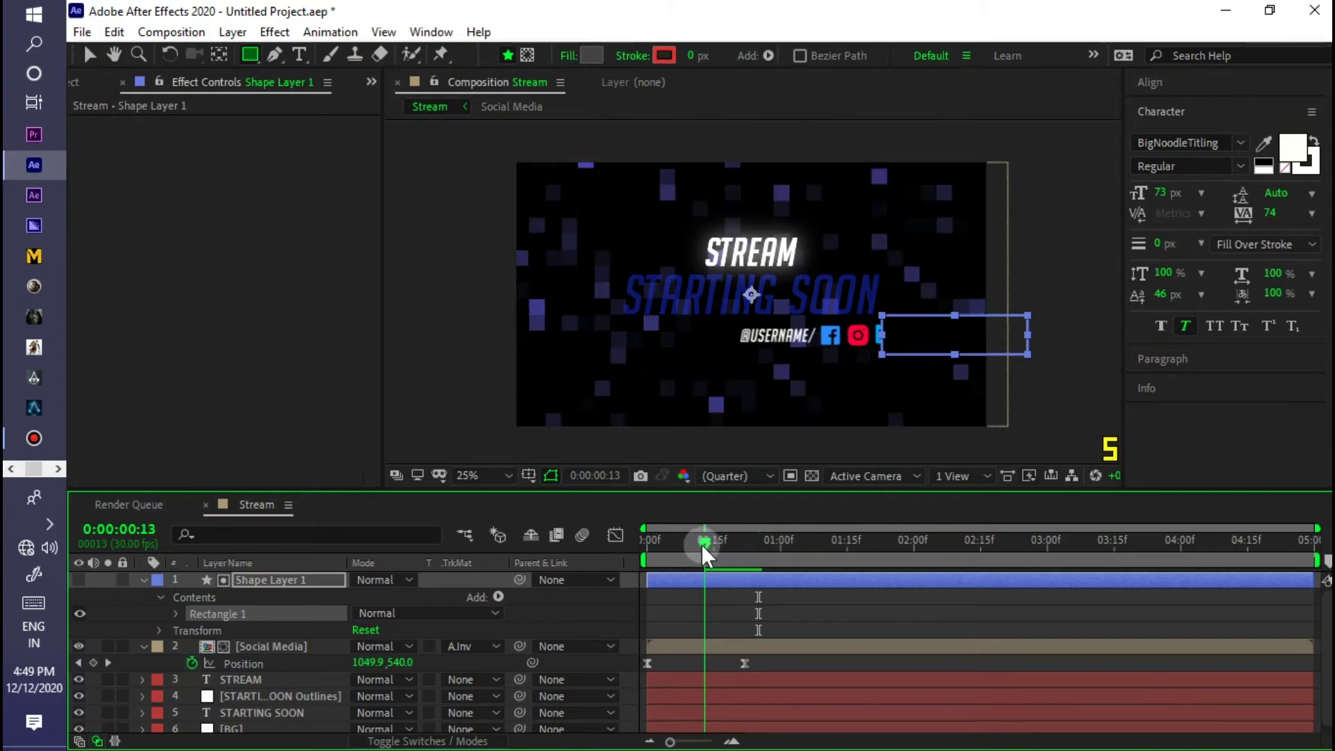
left_click_drag(705, 544, 717, 544)
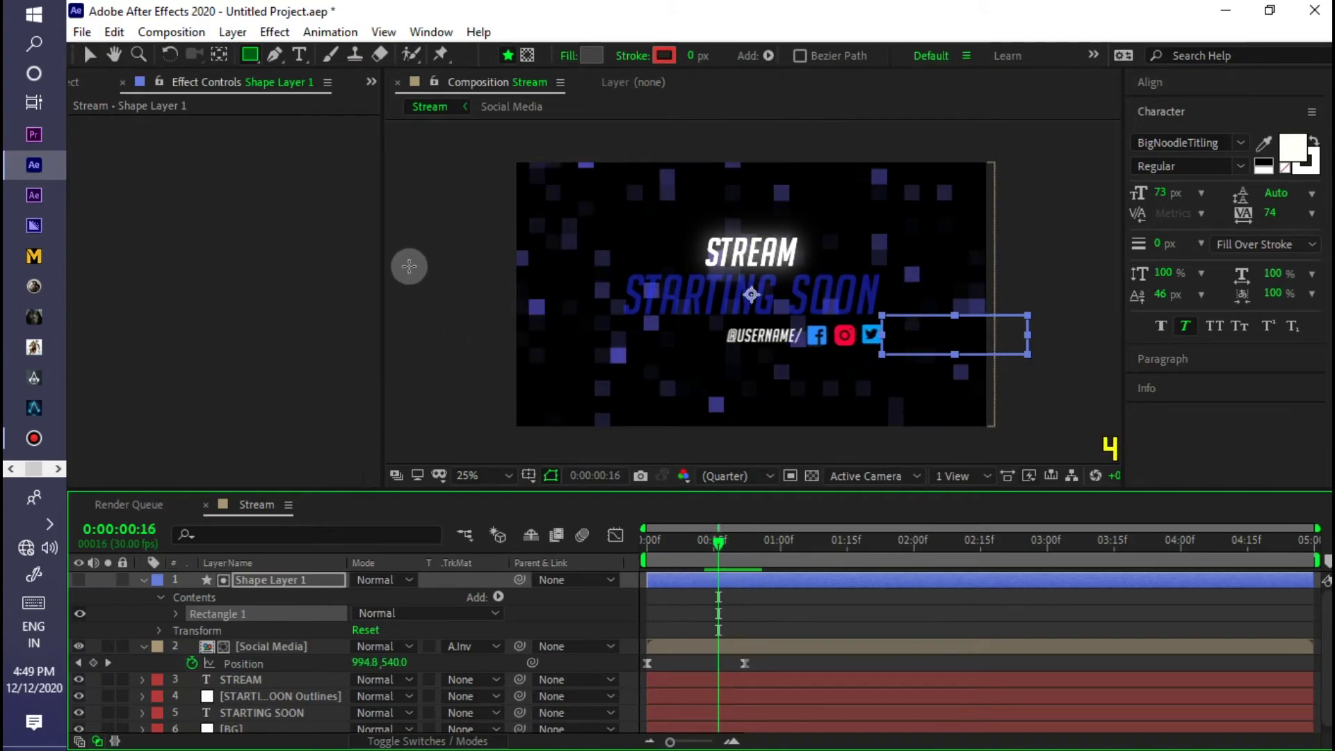
left_click(89, 54)
left_click(470, 280)
key("space")
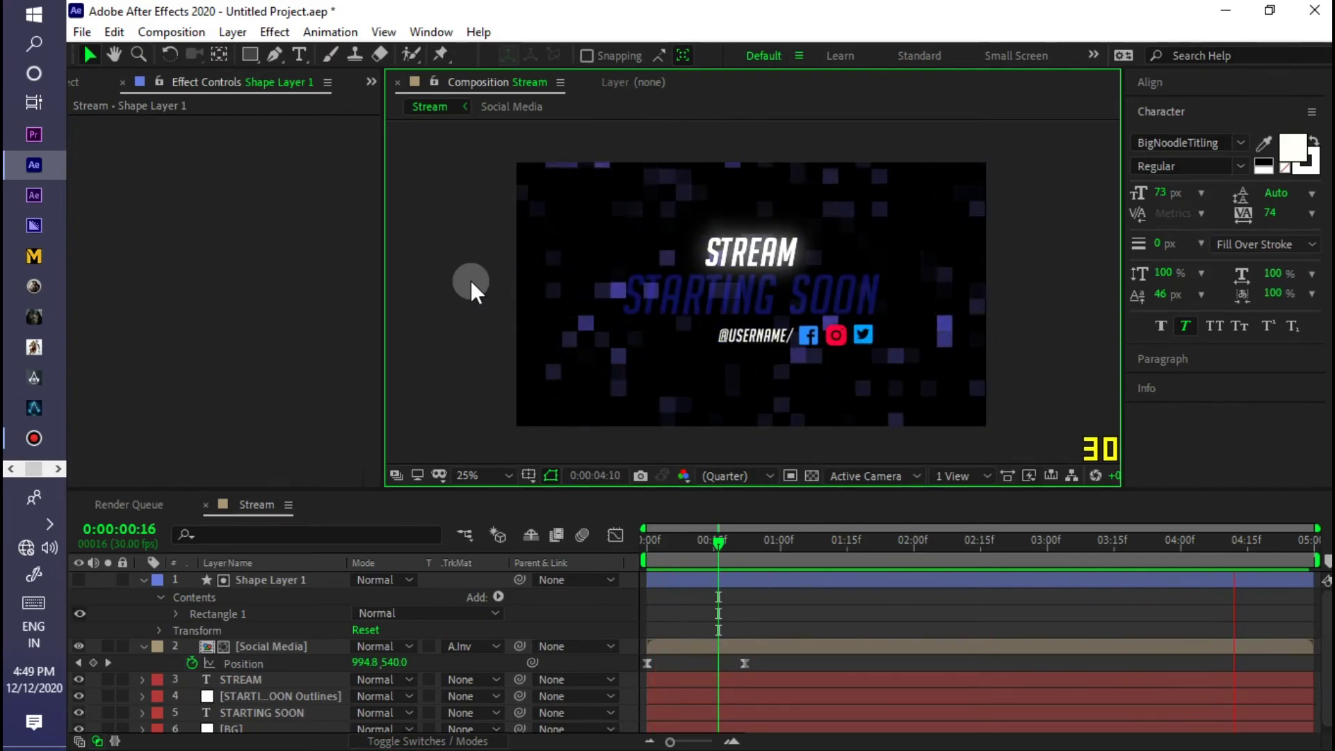
key("space")
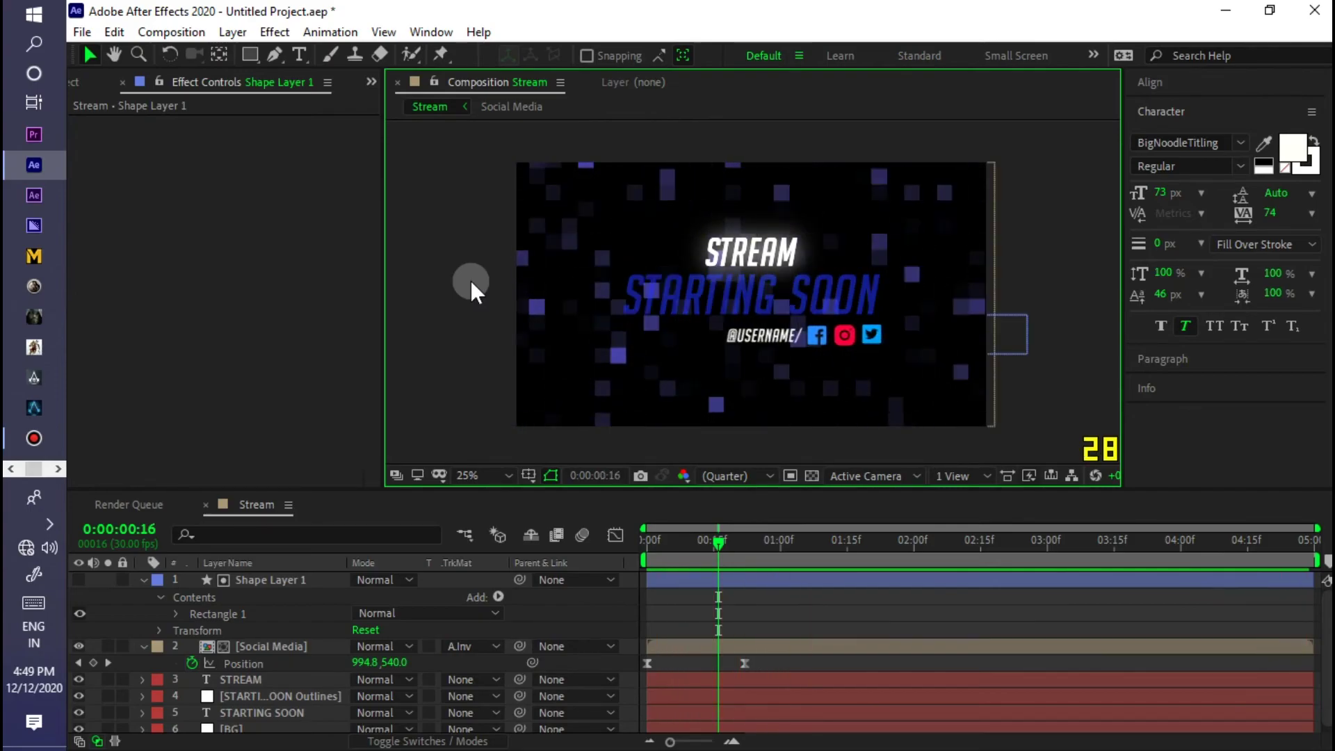
mouse_move(716, 545)
left_mouse_down()
mouse_move(743, 549)
mouse_move(694, 545)
left_mouse_up()
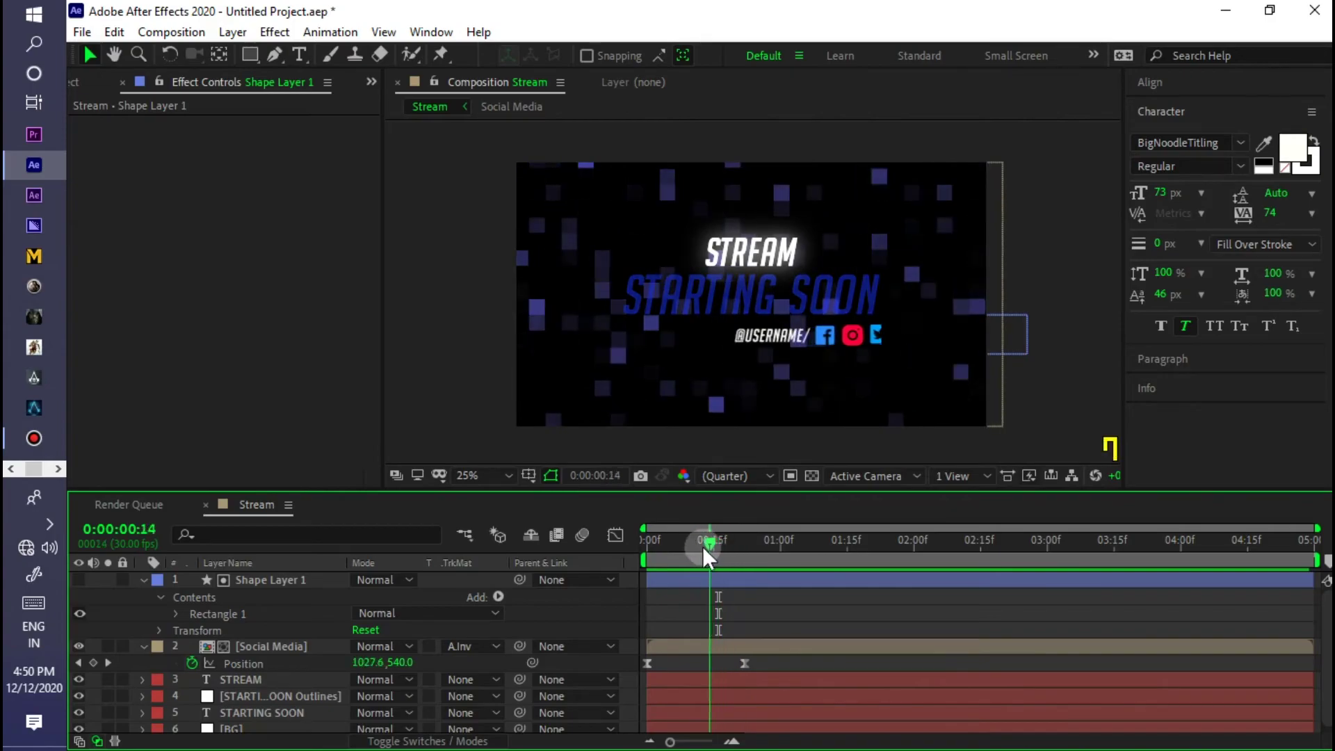
left_click(294, 578)
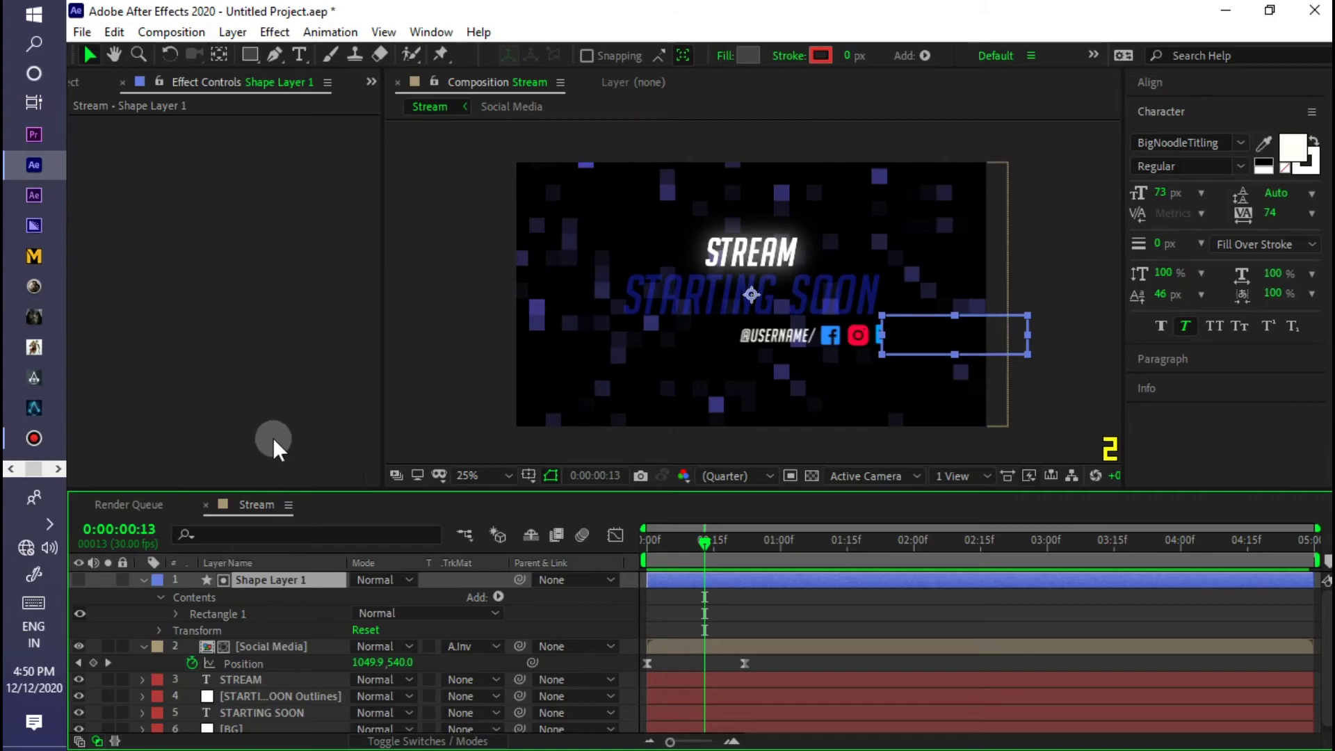
- Collapse Social Media and Shape Layer 1, then pre-compose both as 'Icons Comp'
left_click(143, 581)
left_click(145, 595)
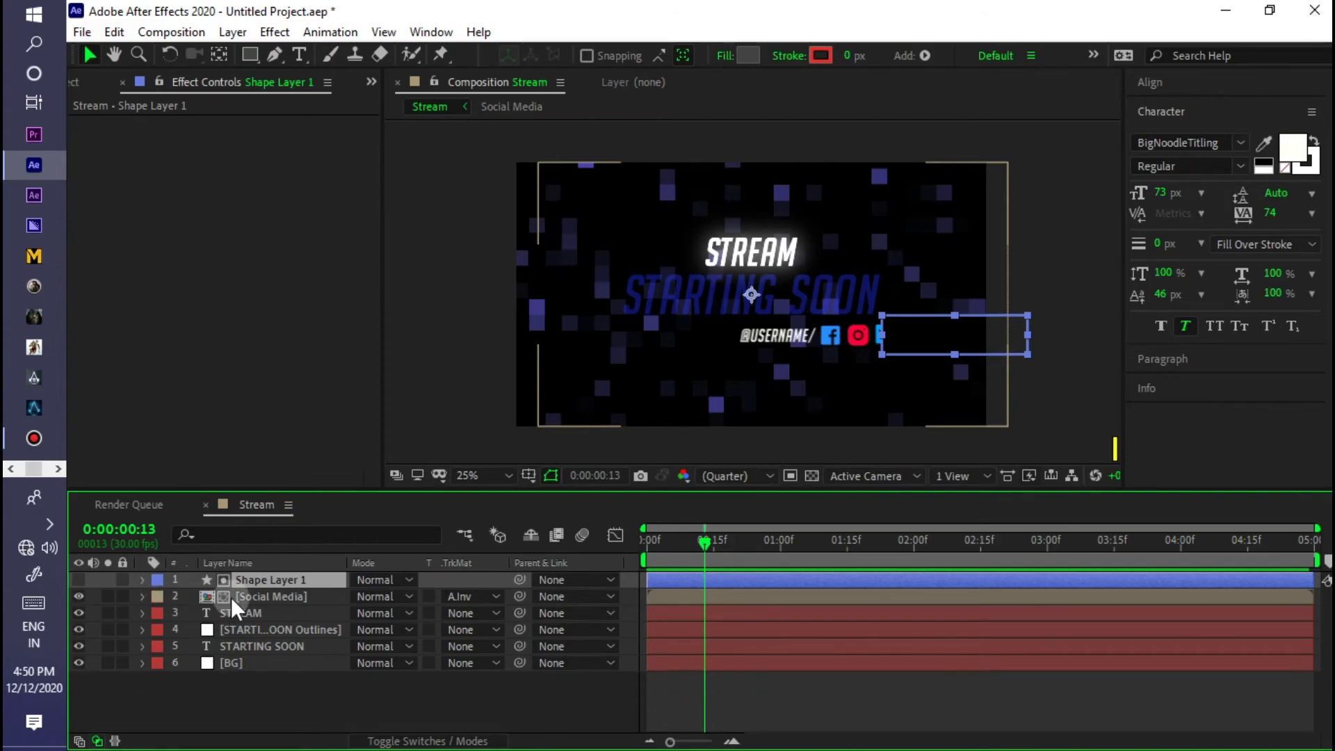
left_click(256, 596)
left_click(248, 578, "ctrl")
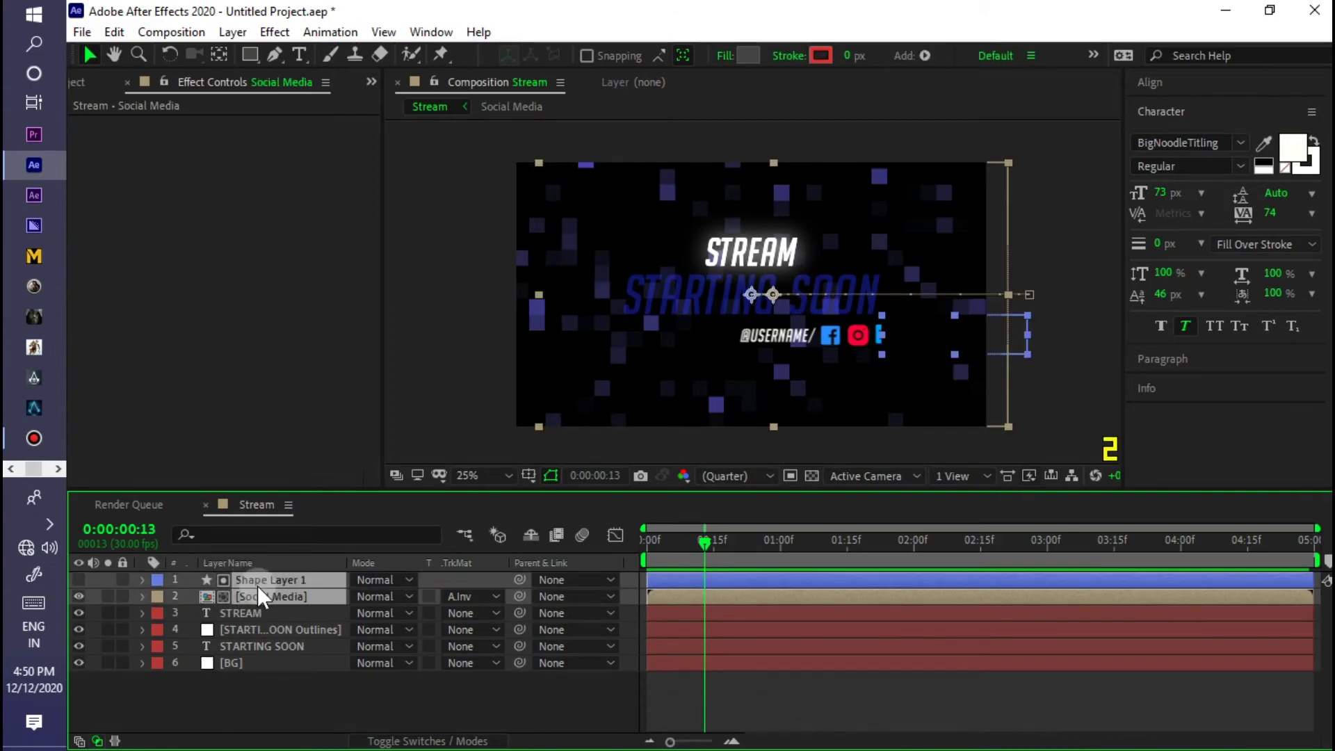
right_click(258, 587)
left_click(287, 482)
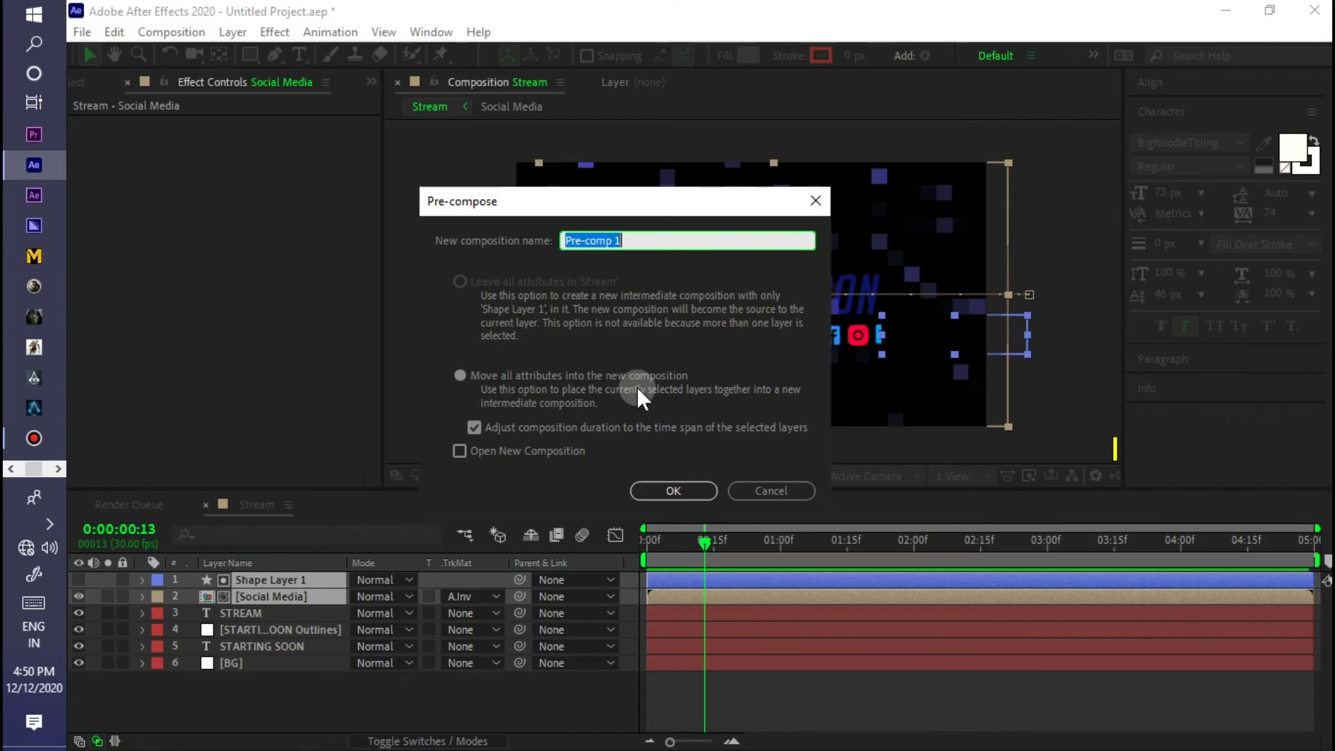
key("BackSpace")
type("Icons Comp")
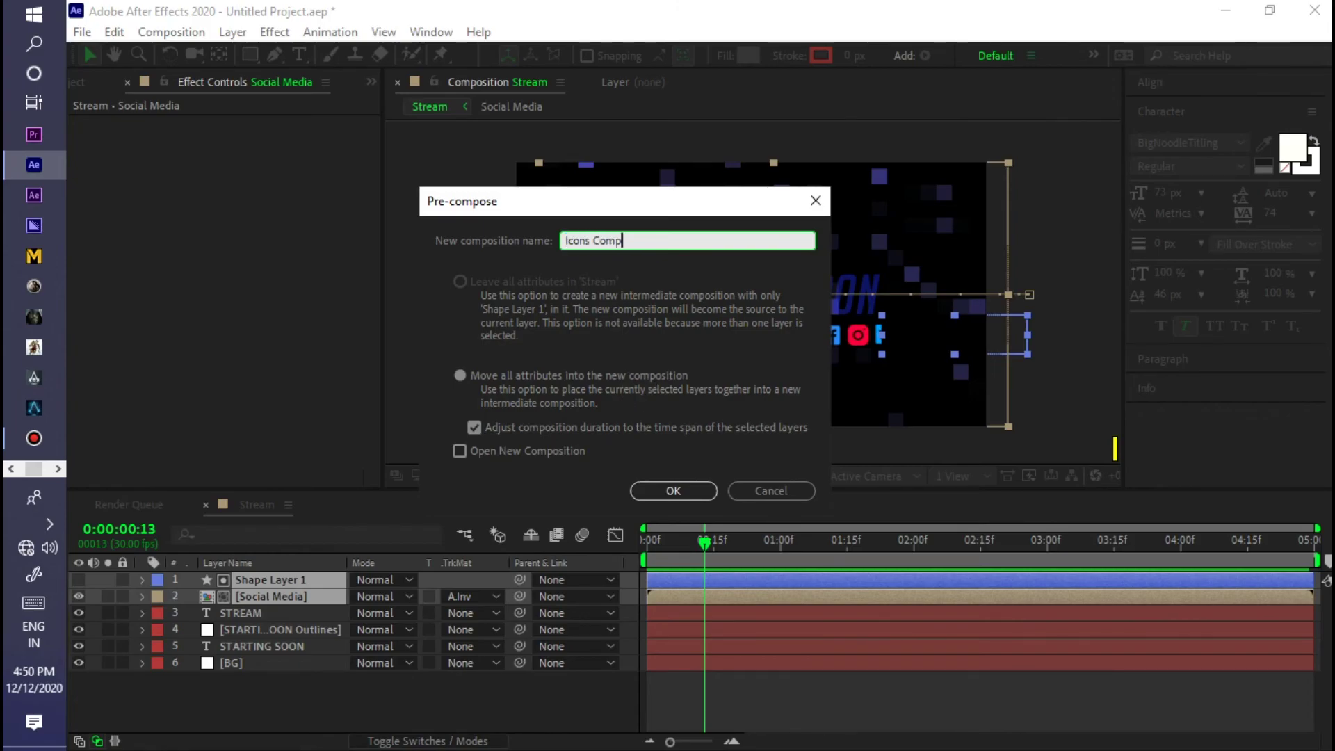
key("Return")
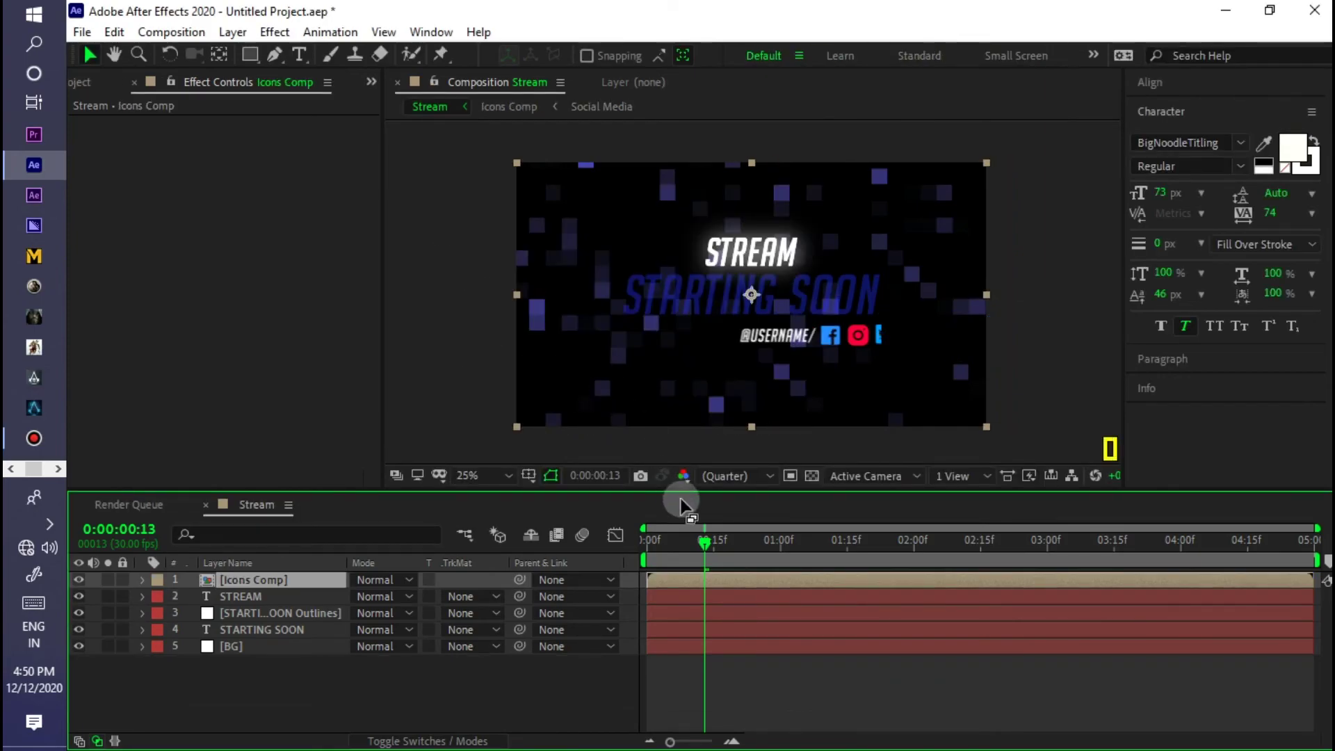
- Draw an ellipse mask on Icons Comp over the username and social icons
key("period")
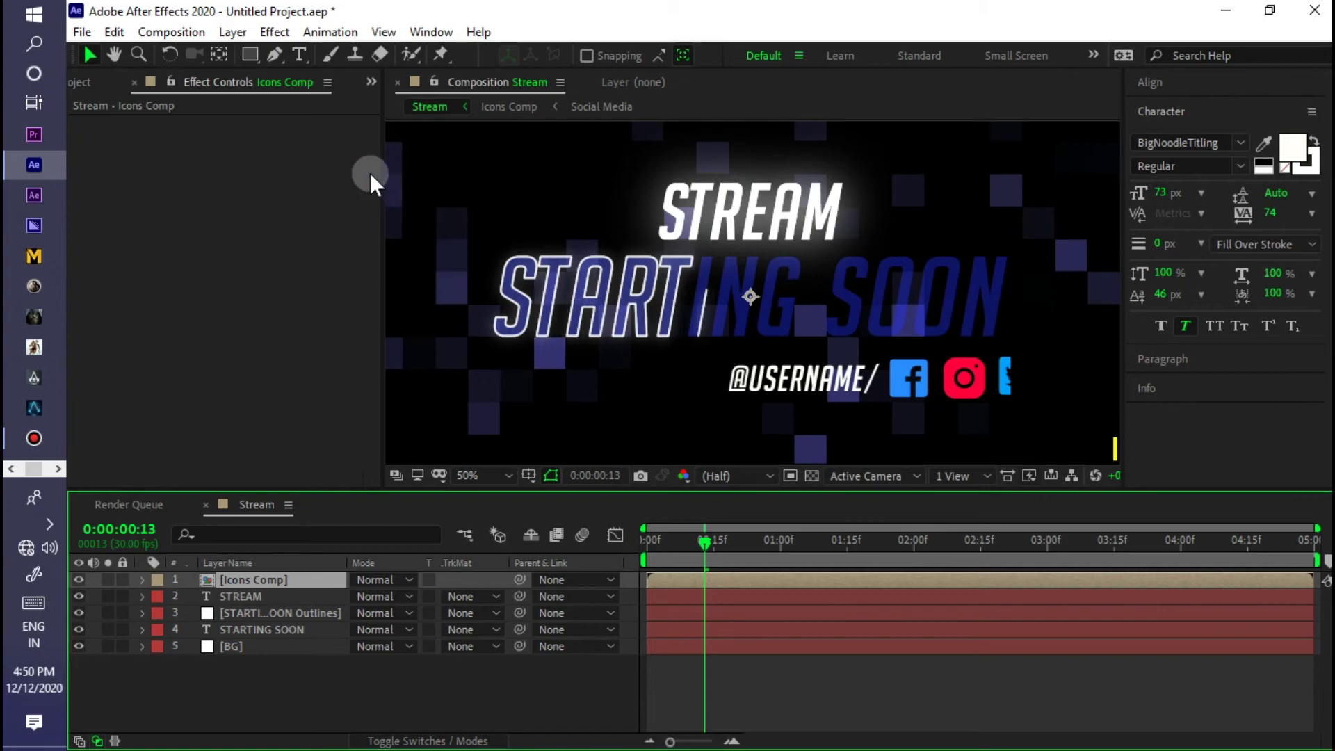
left_click_drag(260, 68, 305, 93)
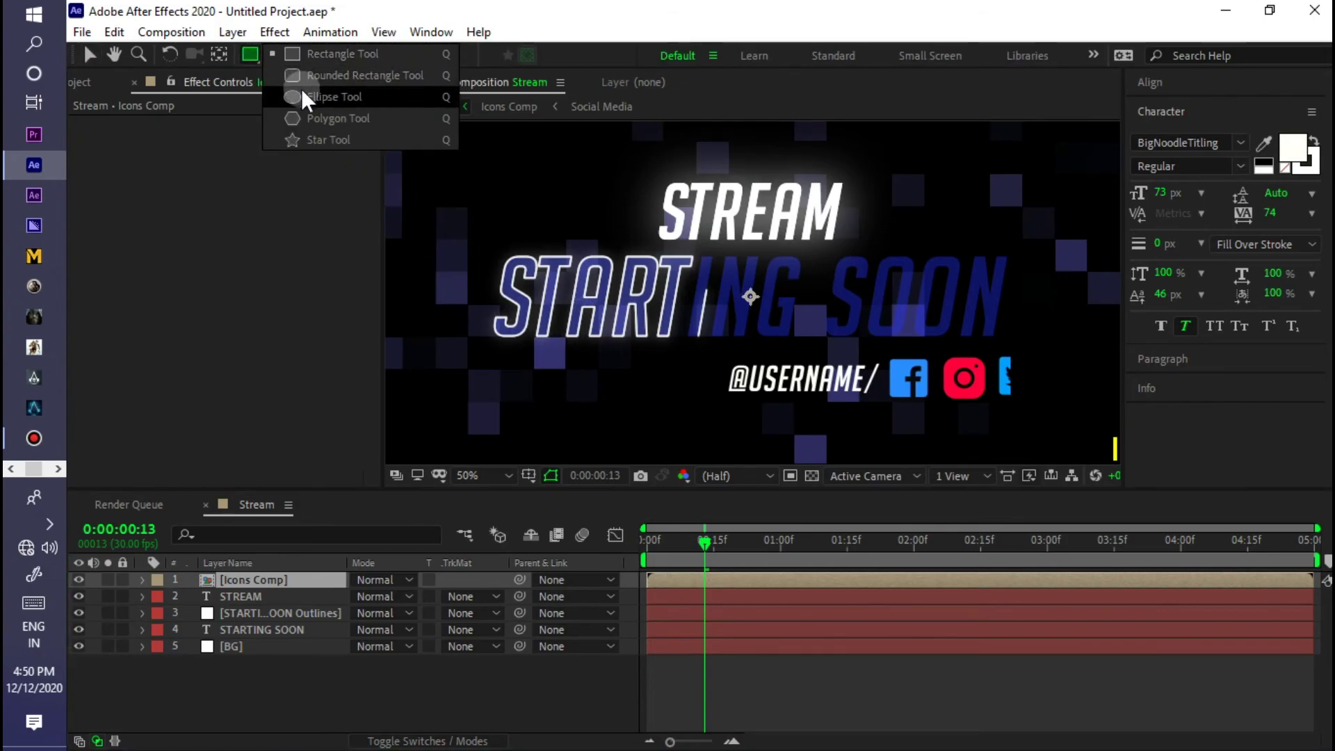
key("comma")
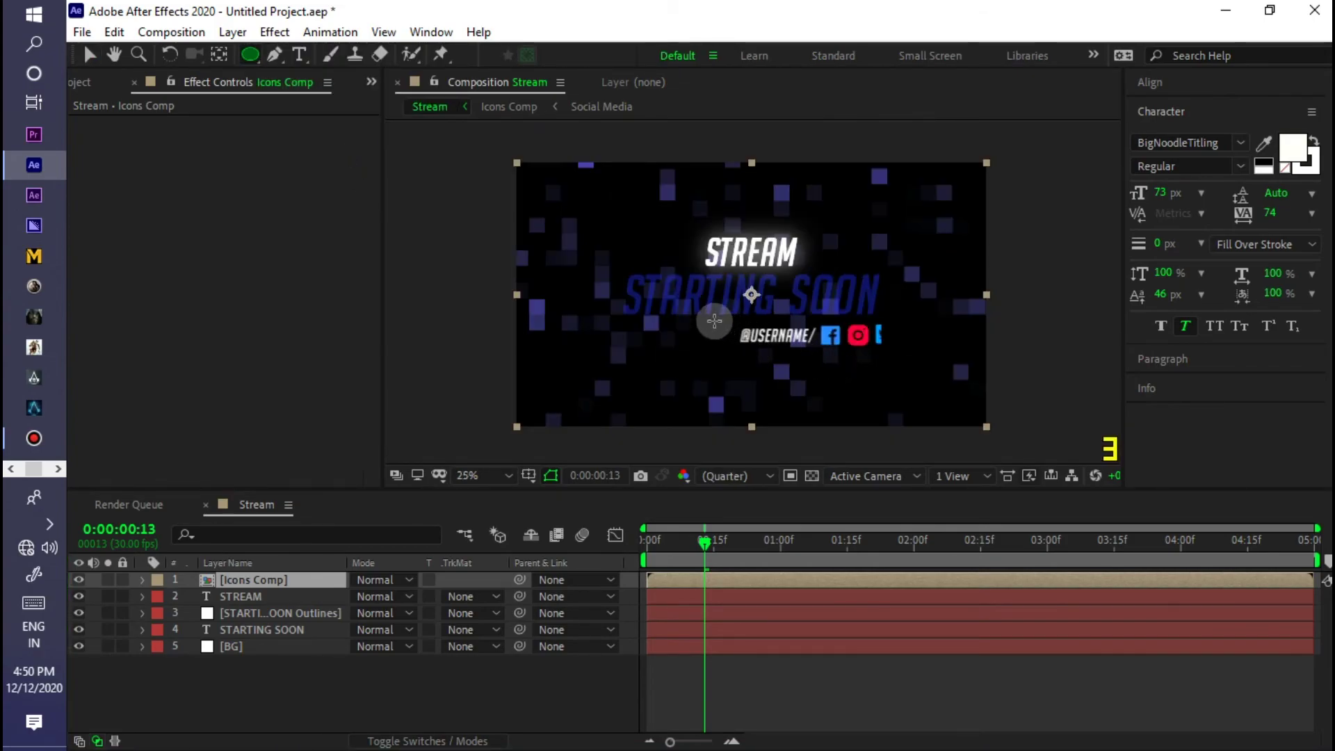
left_click_drag(714, 314, 892, 341)
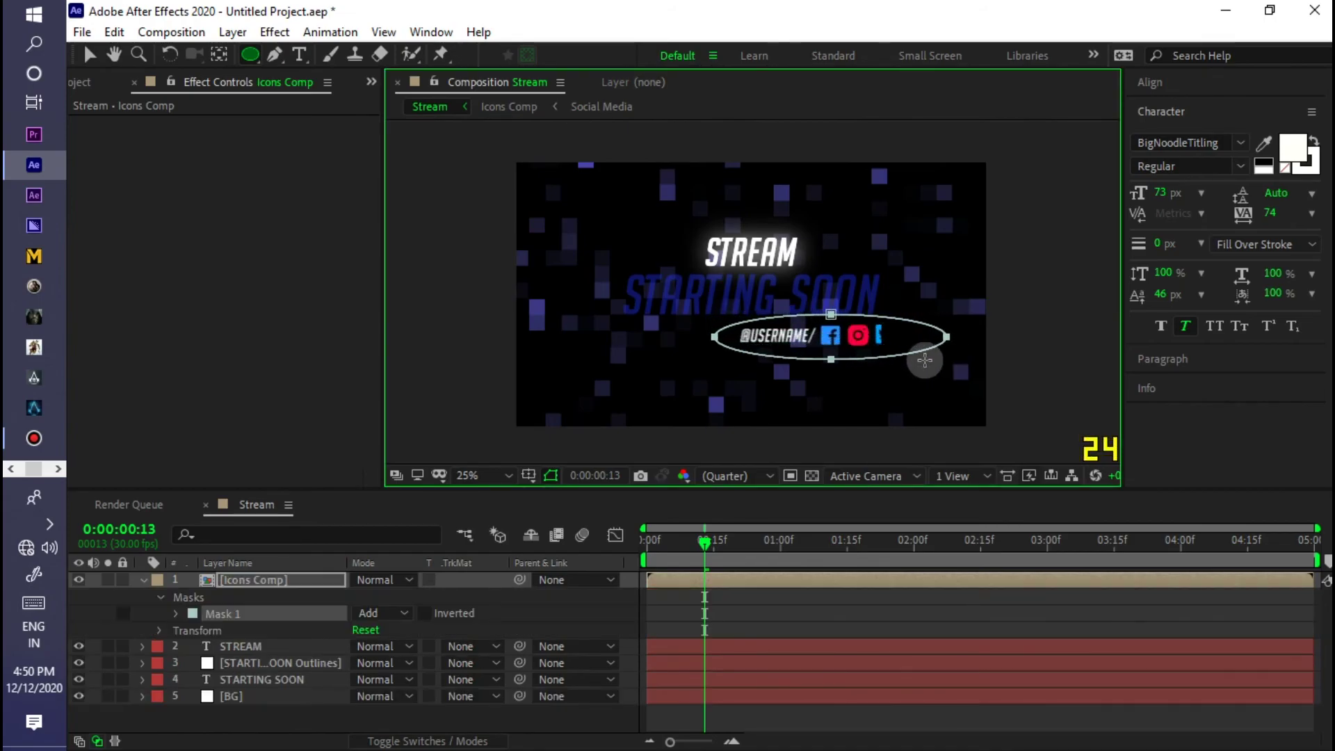
mouse_move(892, 340)
left_mouse_down()
mouse_move(897, 360)
mouse_move(876, 359)
left_mouse_up()
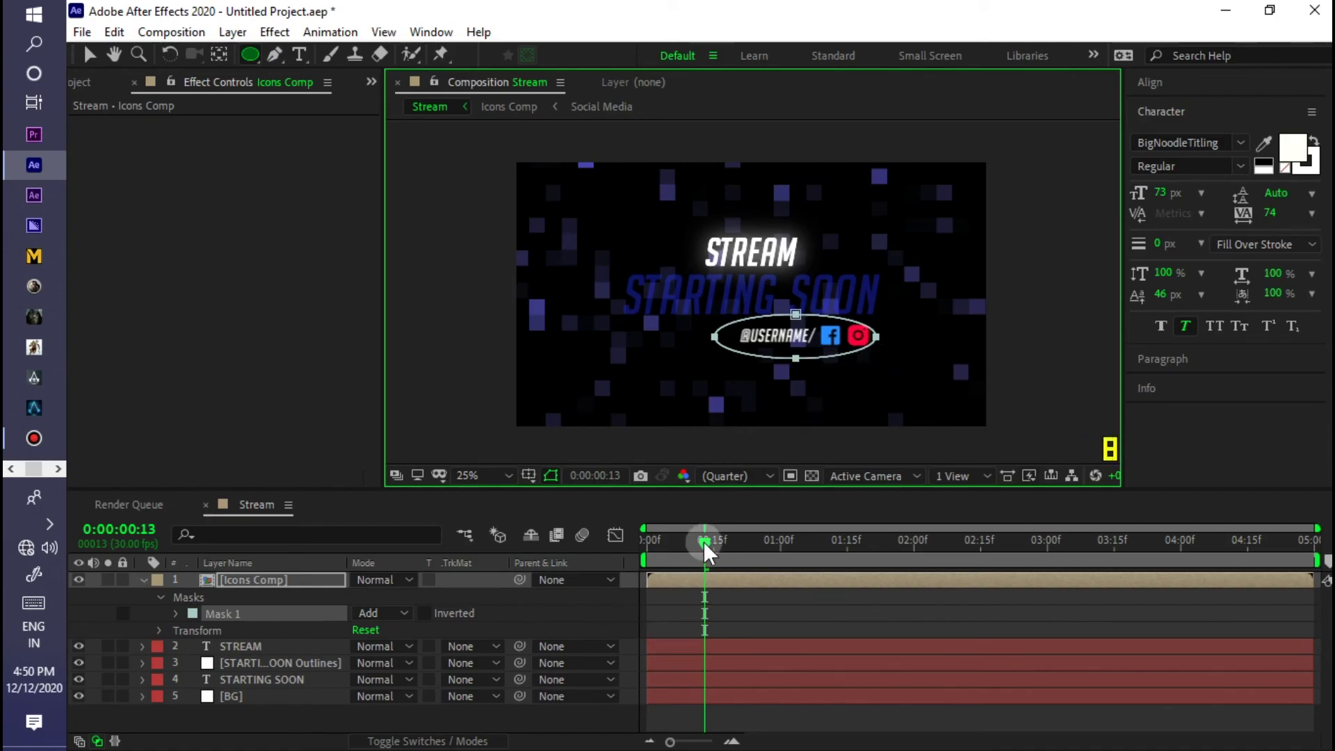
- At frame 26, free-transform the ellipse mask and enlarge it to frame all icons
left_click_drag(703, 541, 760, 549)
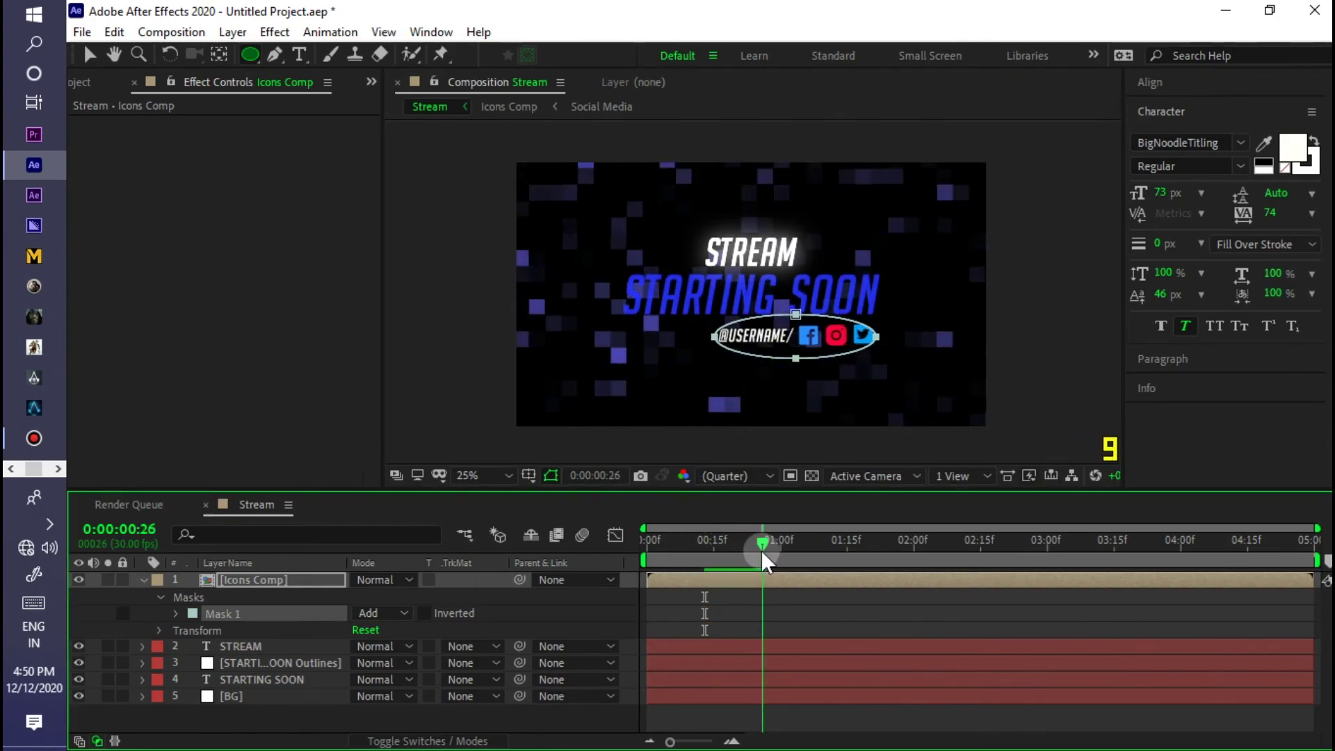
key("period")
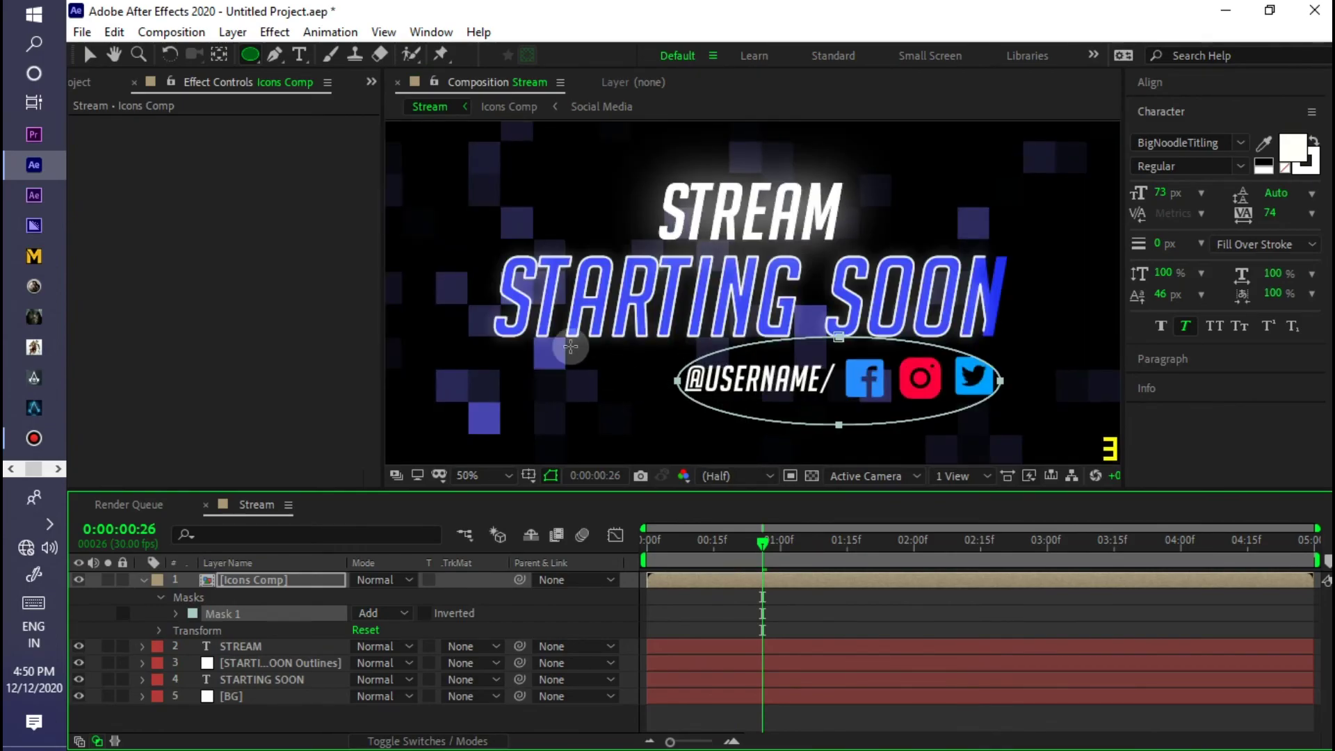
left_click(89, 55)
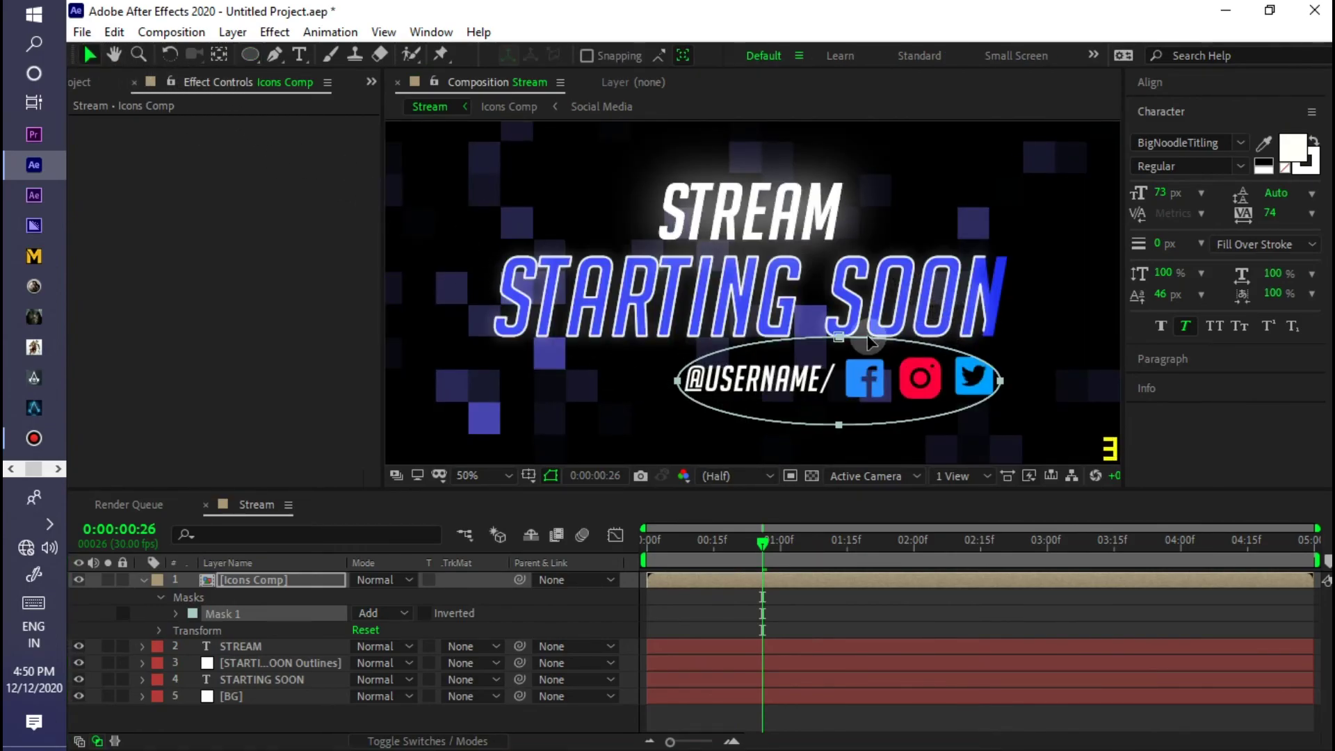
double_click(838, 338)
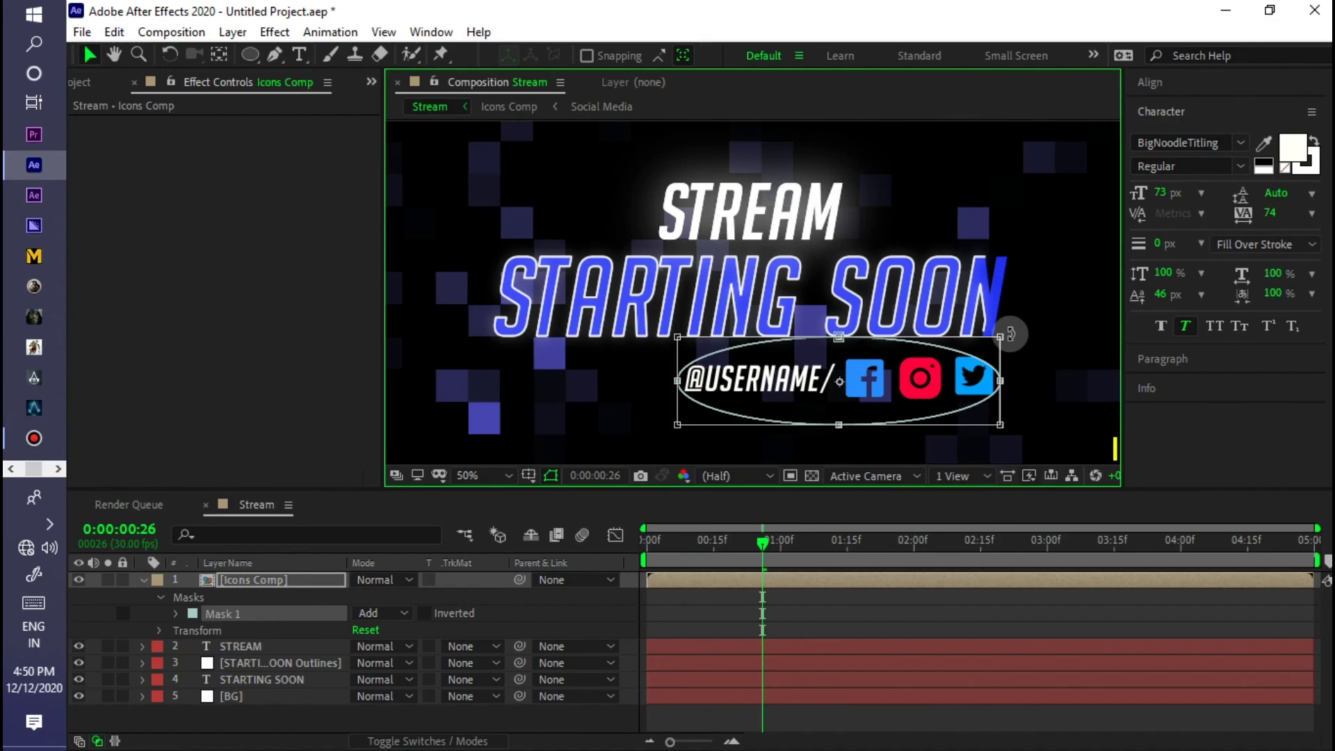
left_click_drag(1000, 336, 1016, 328)
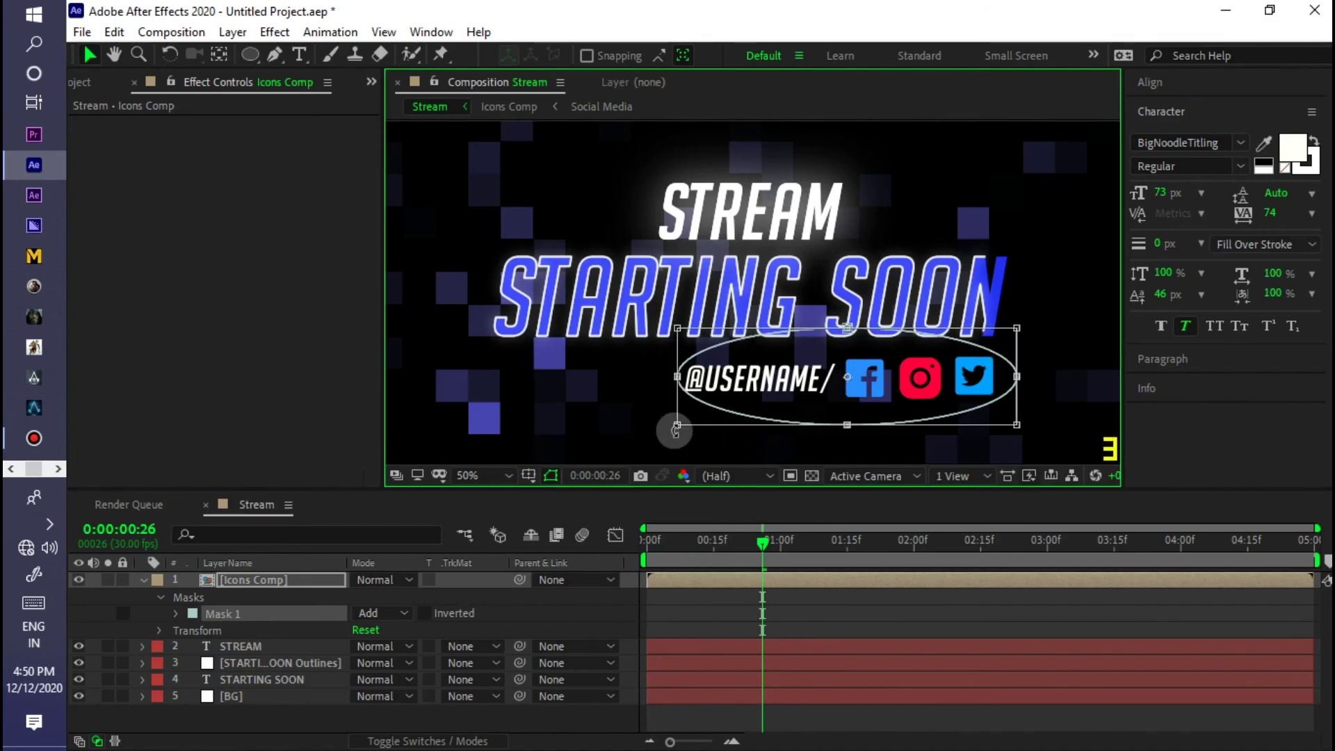
left_click_drag(677, 423, 660, 429)
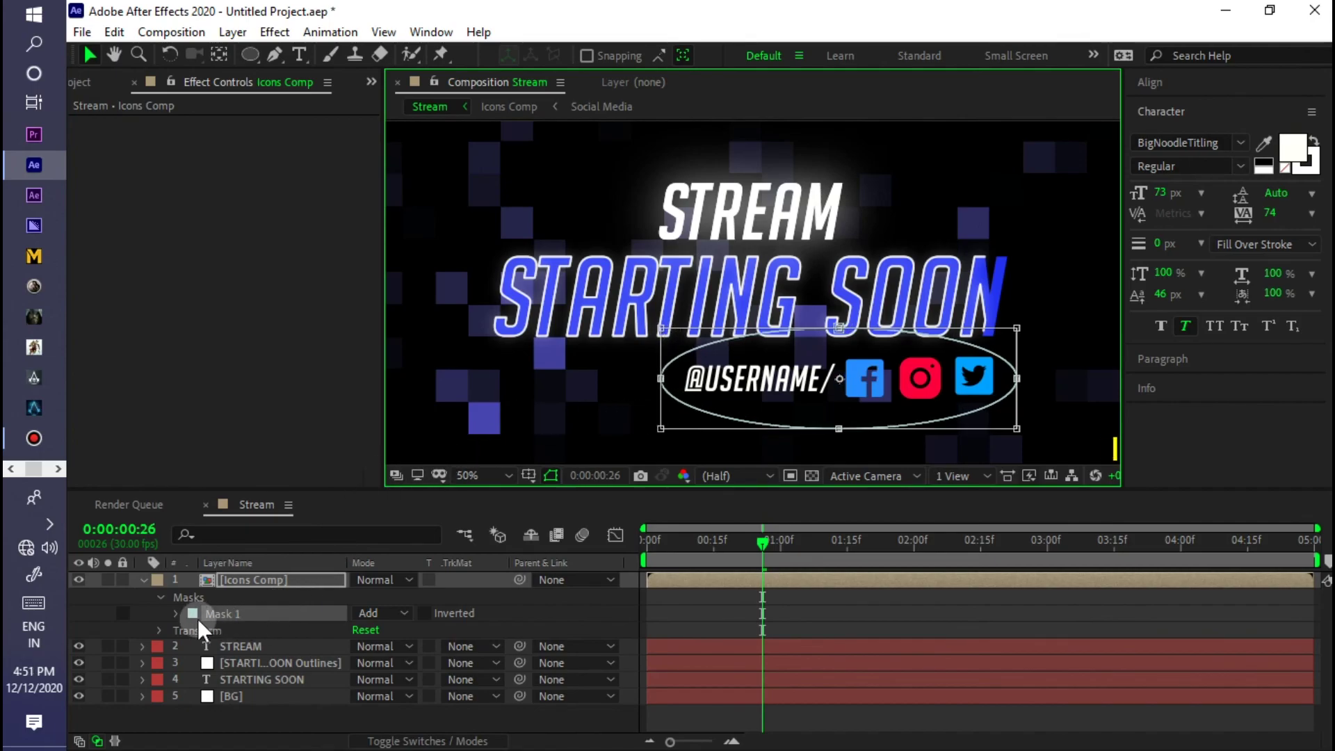
- Give Mask 1 a 42 px feather, preview the icon reveal, and deselect the layer
left_click(176, 612)
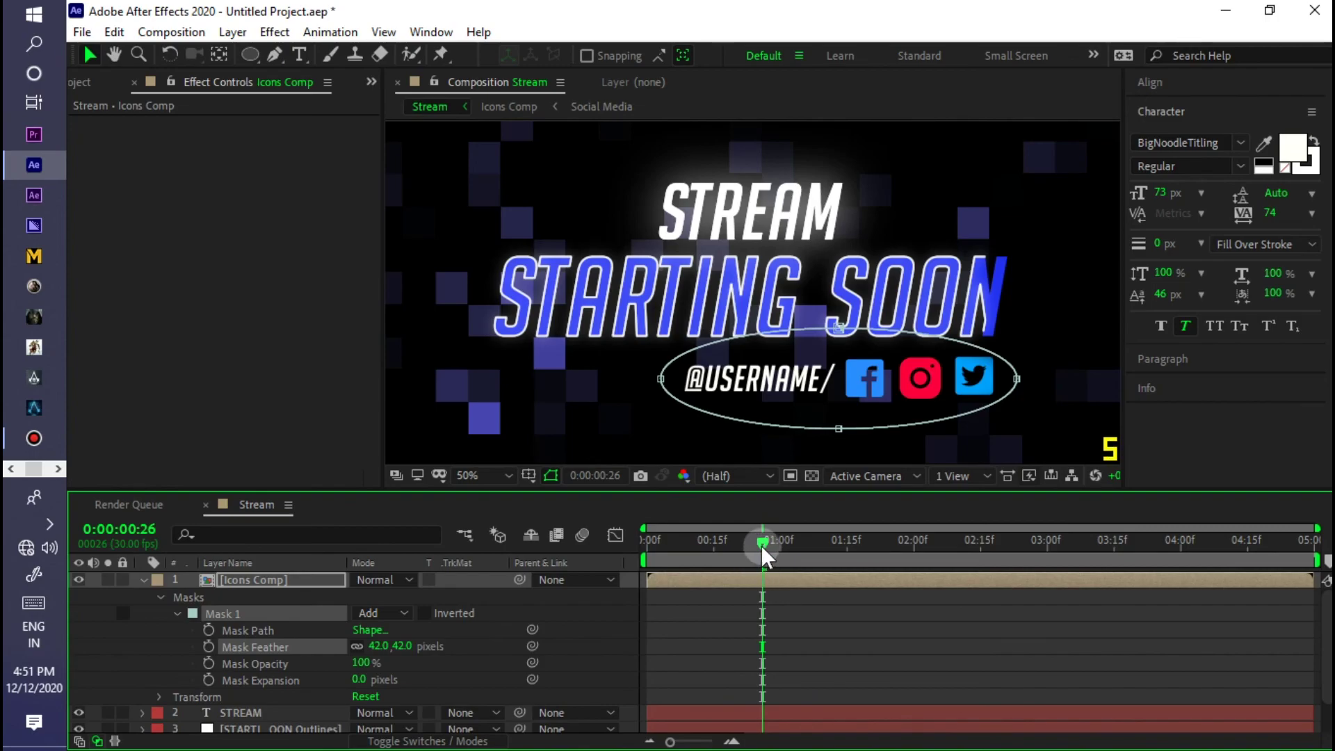
key("space")
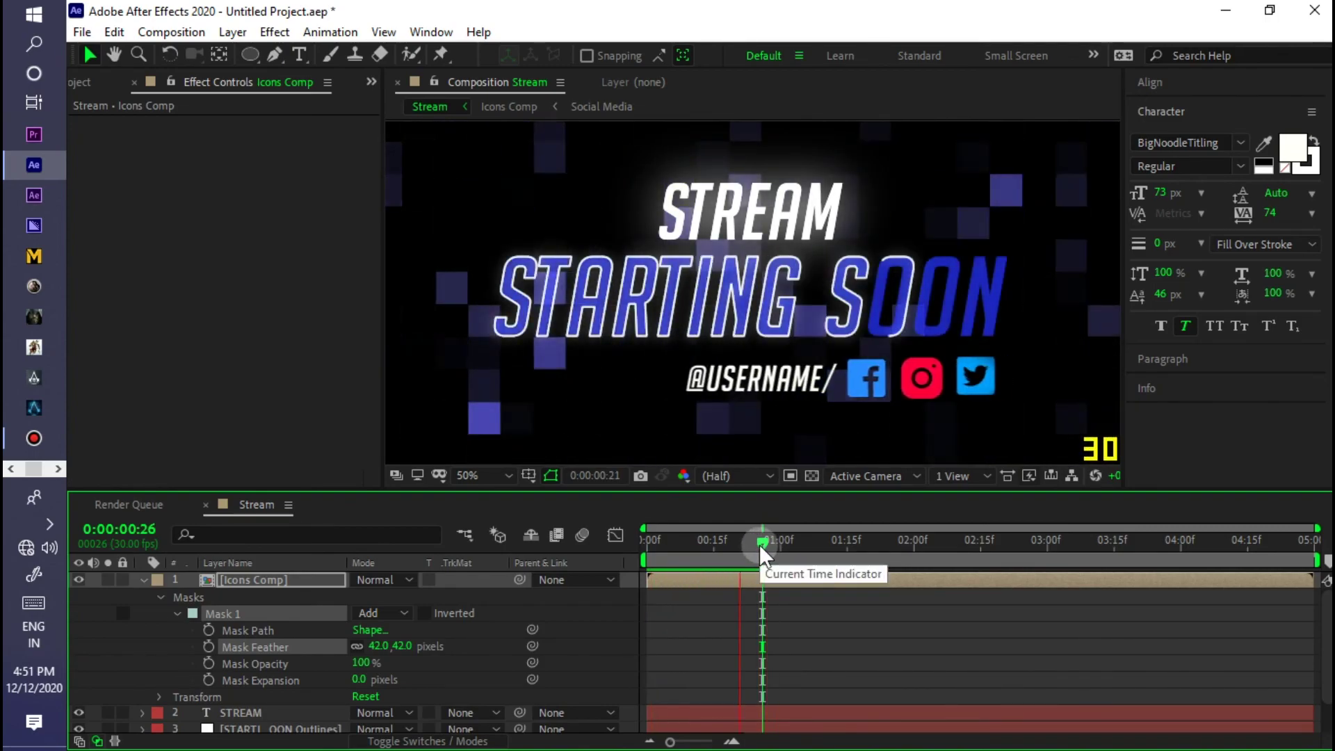
key("space")
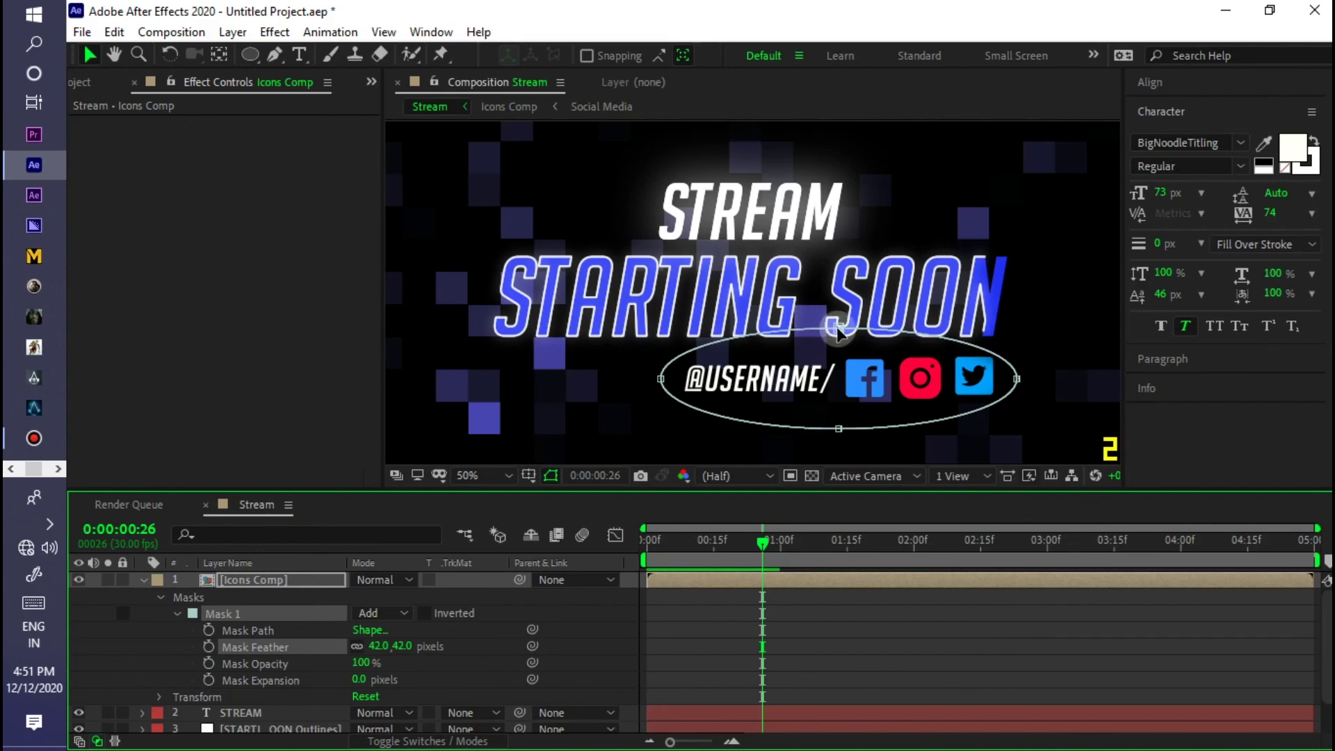
left_click(837, 331)
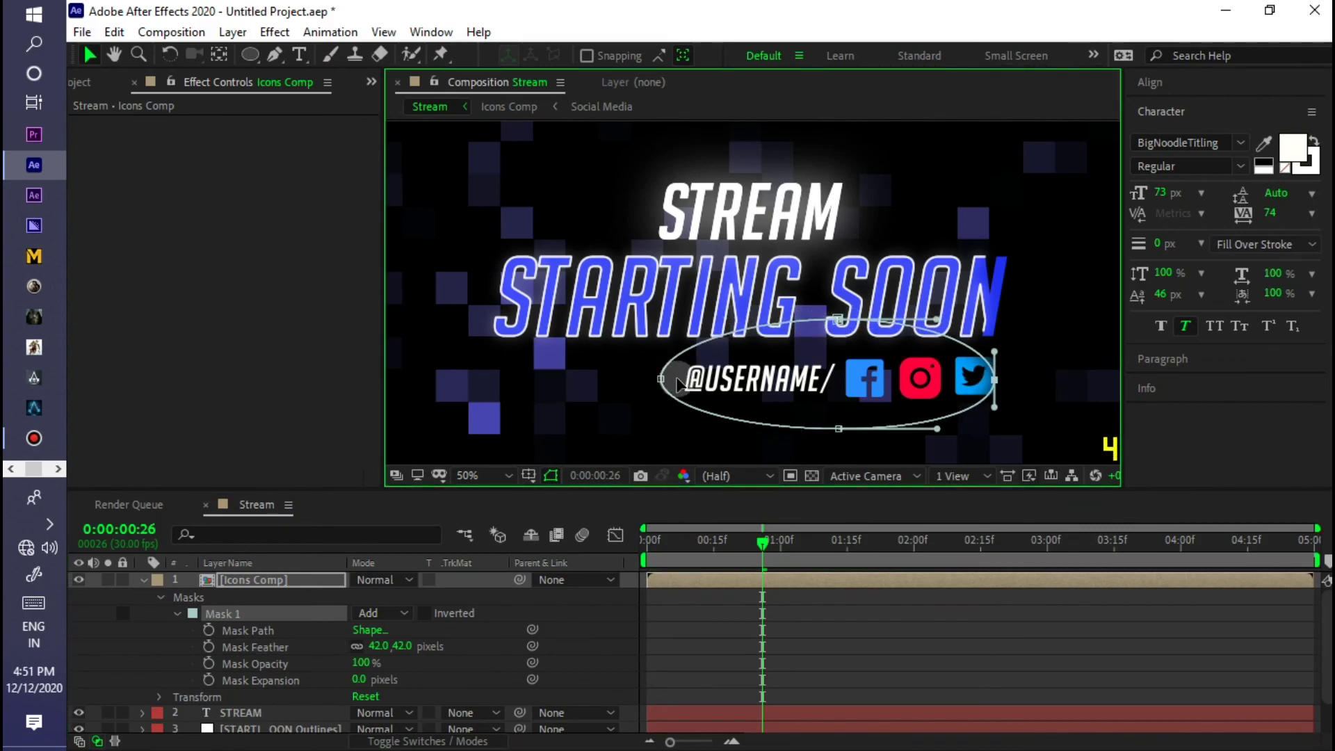
left_click(473, 359)
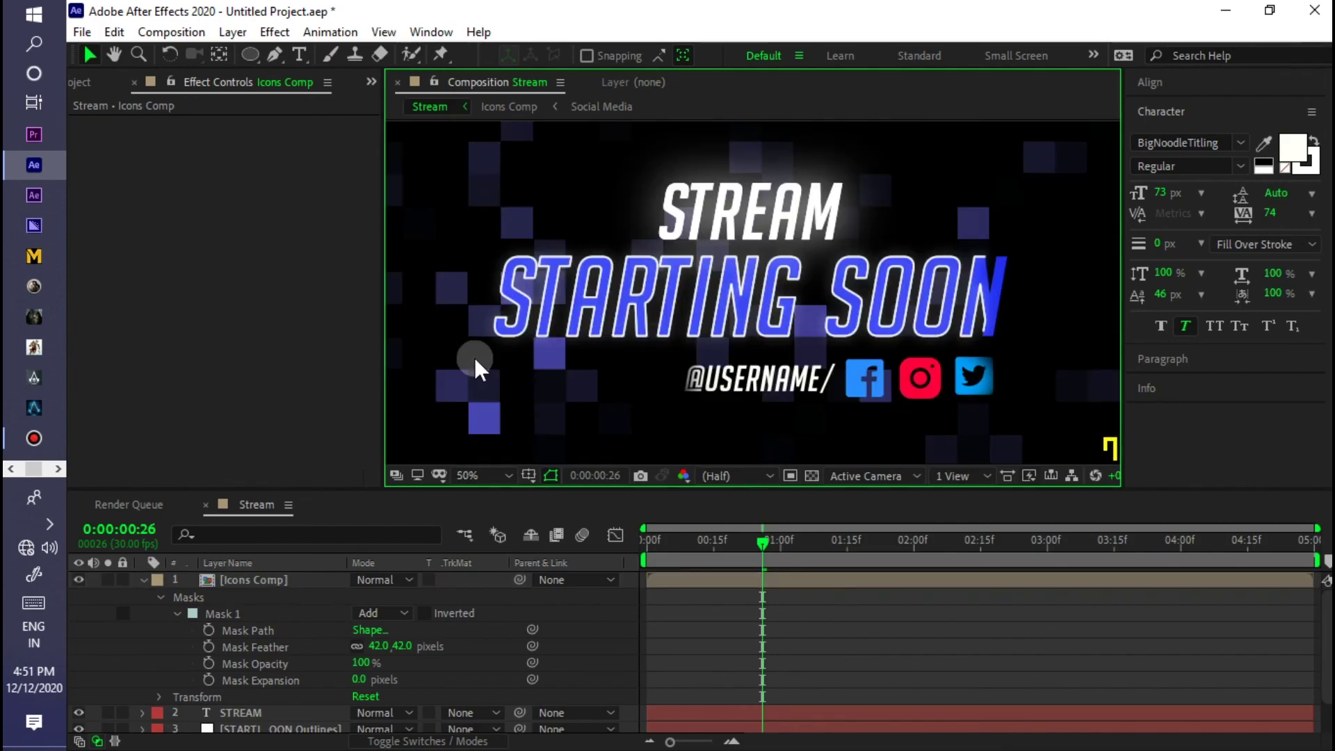